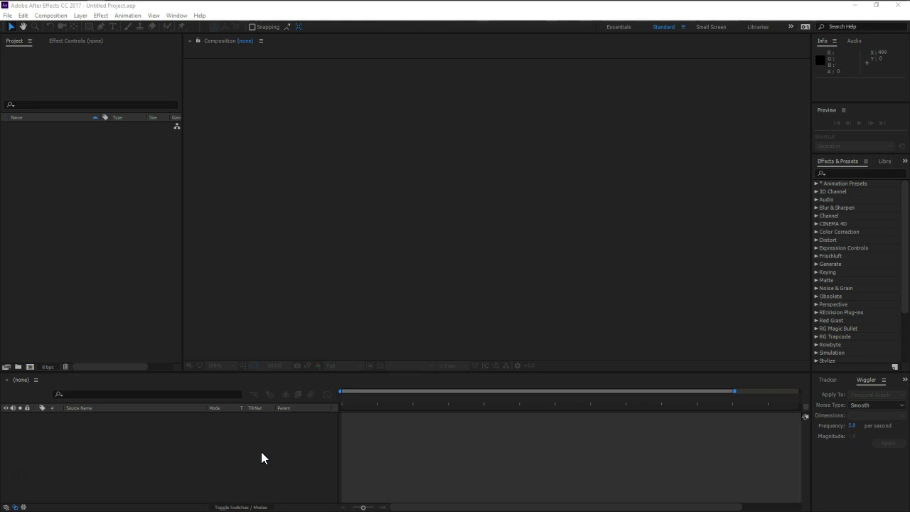
Step: Change the project colour depth from 8 bpc to 32 bits per channel (float)
{"action": "left_click", "coordinate": [106, 299]}
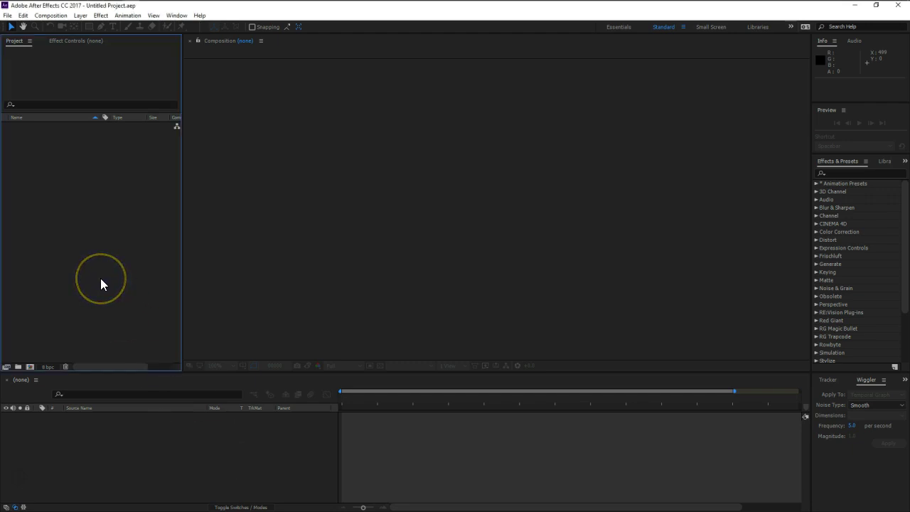
{"action": "left_click", "coordinate": [47, 367]}
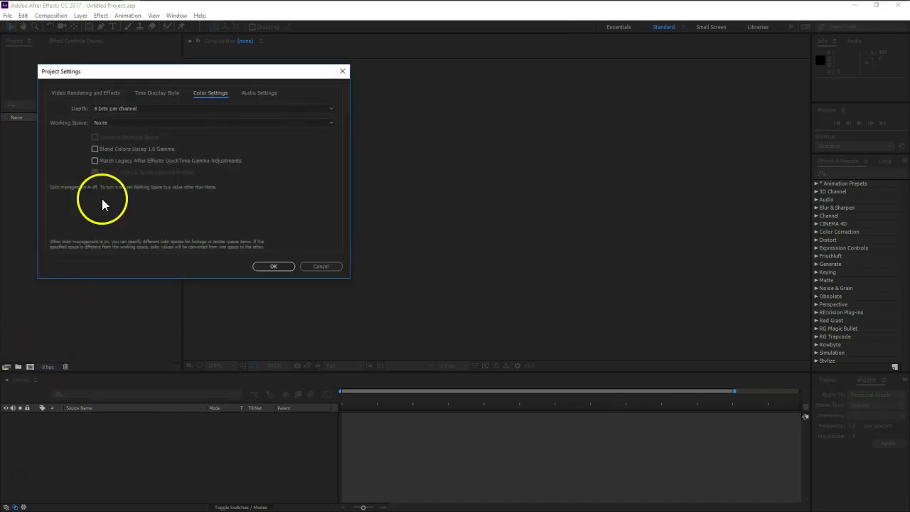
{"action": "left_click", "coordinate": [115, 108]}
{"action": "left_click", "coordinate": [121, 140]}
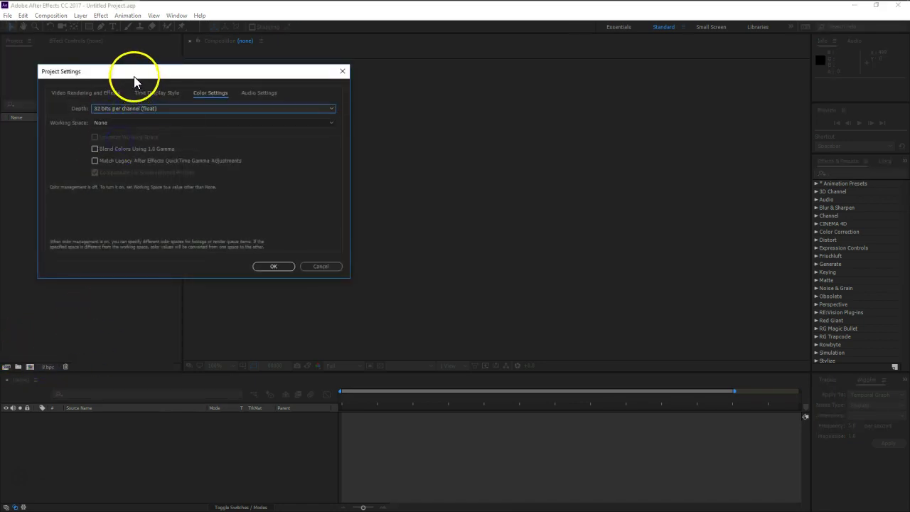
{"action": "left_click_drag", "start_coordinate": [135, 74], "coordinate": [292, 66]}
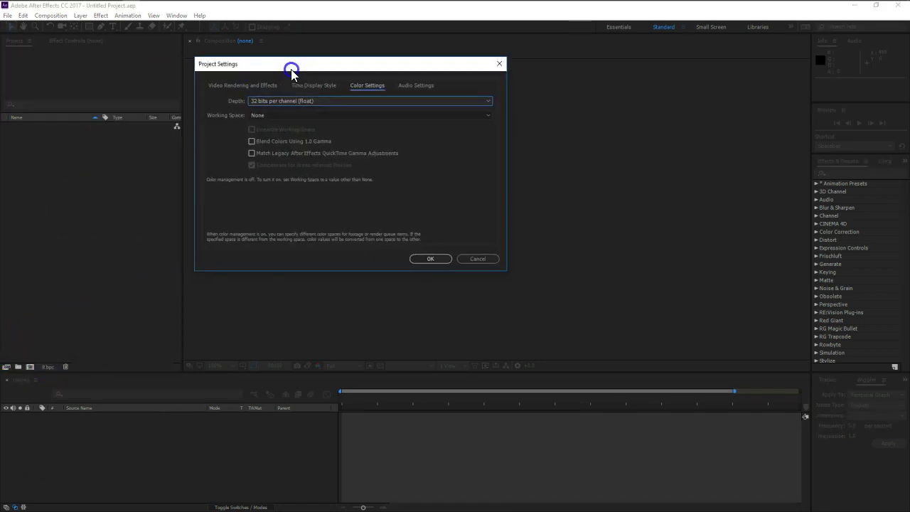
{"action": "left_click", "coordinate": [429, 259]}
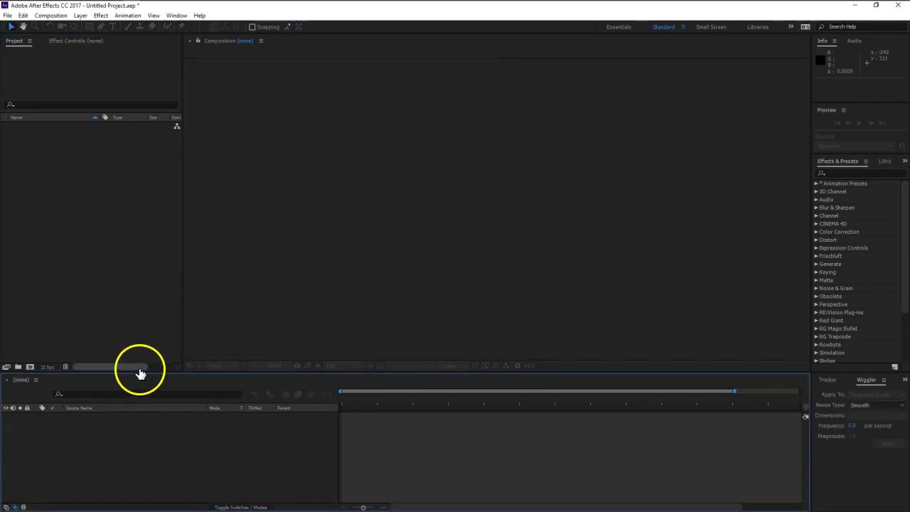
{"action": "left_click_drag", "start_coordinate": [139, 368], "coordinate": [92, 369]}
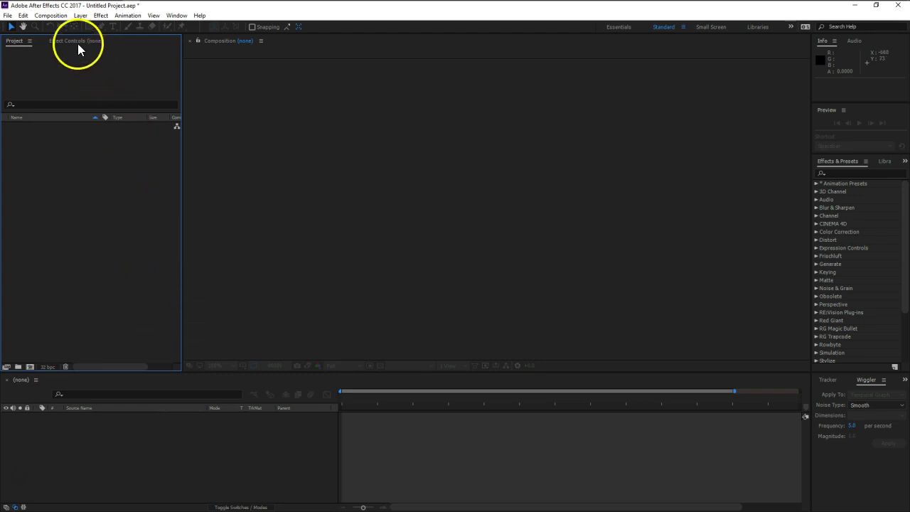
Step: Create a composition named Main from the HDV/HDTV 720 29.97 preset (1280×720)
{"action": "left_click", "coordinate": [51, 15]}
{"action": "left_click", "coordinate": [51, 24]}
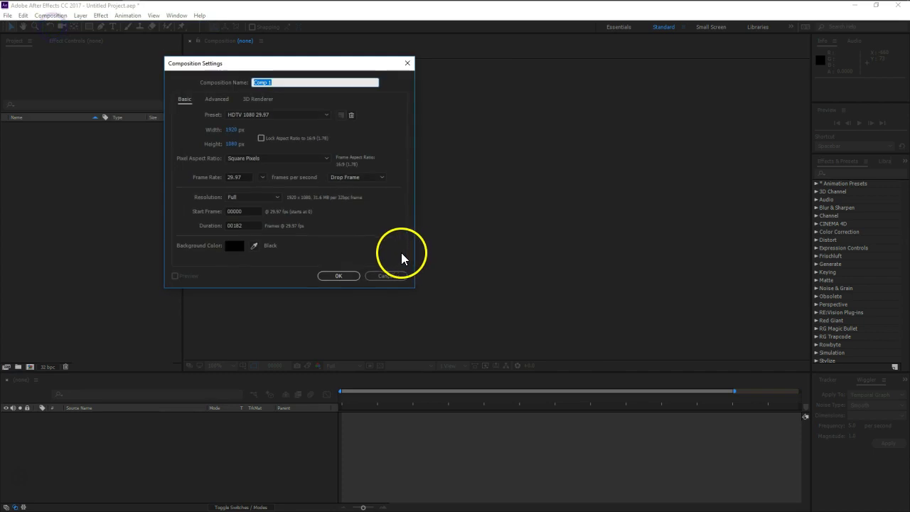
{"action": "left_click_drag", "start_coordinate": [276, 69], "coordinate": [331, 83]}
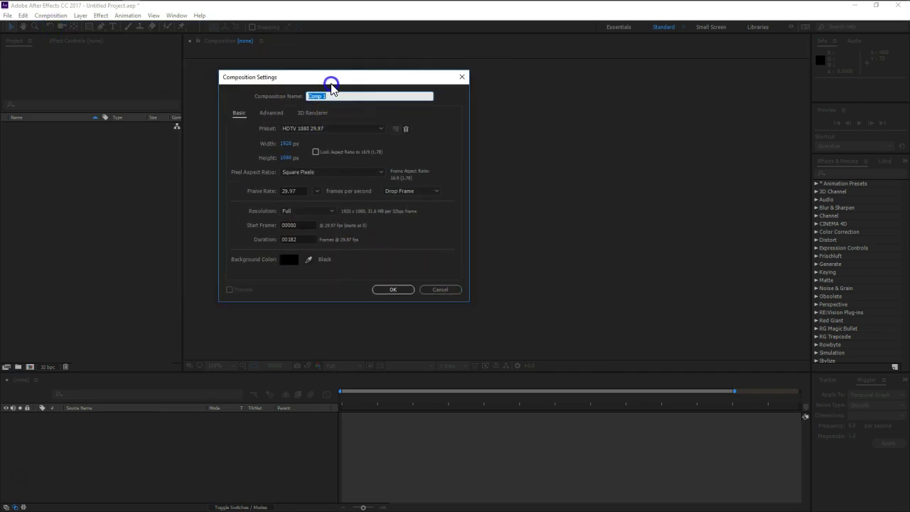
{"action": "type", "text": "T"}
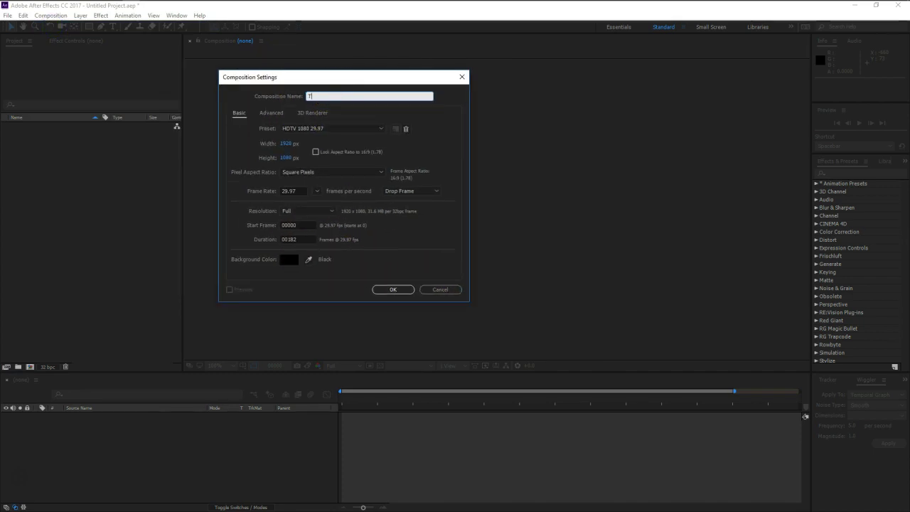
{"action": "type", "text": "it"}
{"action": "key", "text": "BackSpace"}
{"action": "key", "text": "BackSpace"}
{"action": "key", "text": "BackSpace"}
{"action": "left_click", "coordinate": [304, 128]}
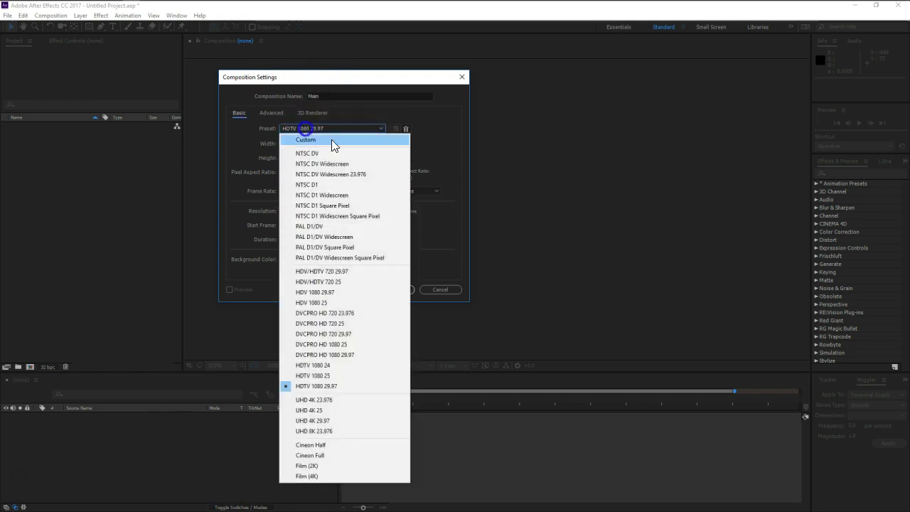
{"action": "left_click", "coordinate": [348, 271]}
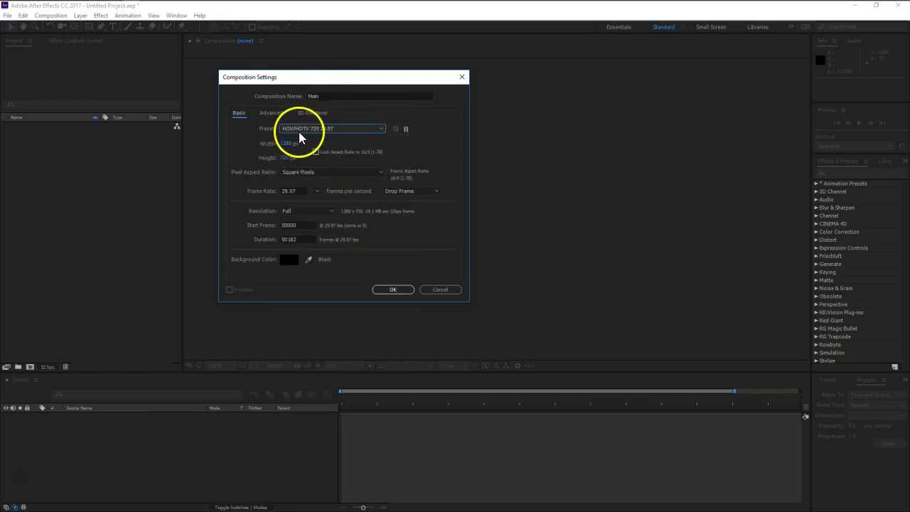
{"action": "left_click", "coordinate": [388, 291]}
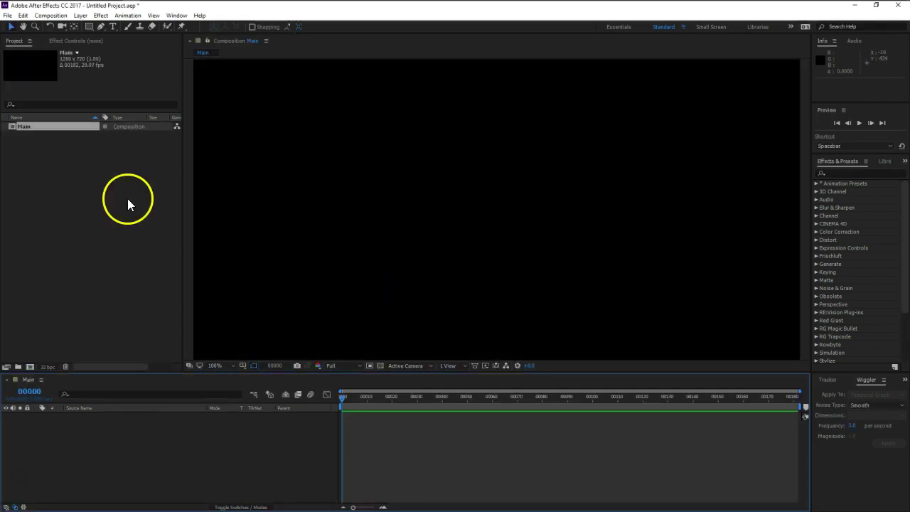
Step: Type EPIC as a new text layer at the centre of the Main composition
{"action": "left_click", "coordinate": [113, 25]}
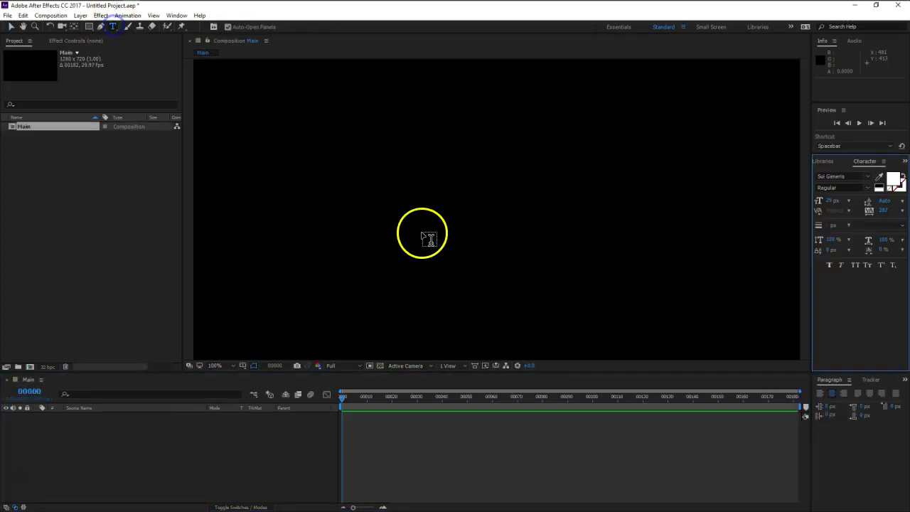
{"action": "left_click", "coordinate": [457, 198]}
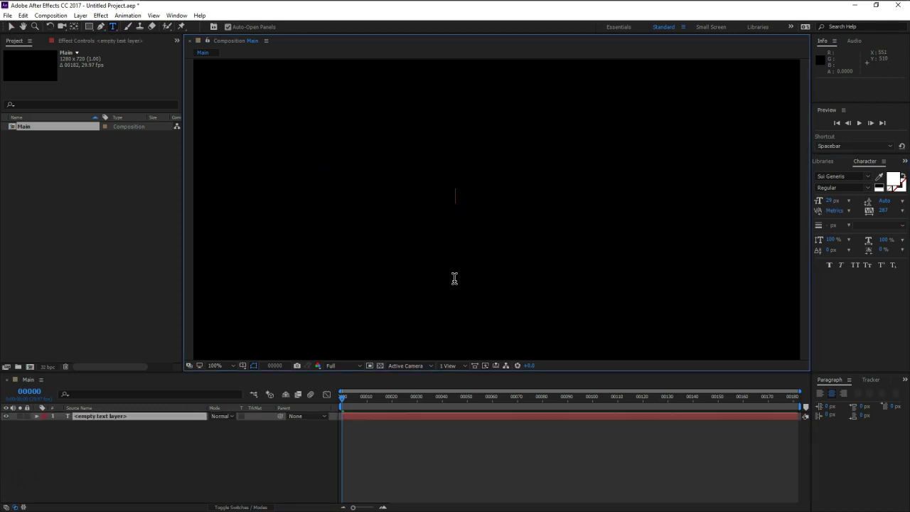
{"action": "type", "text": "EPIC"}
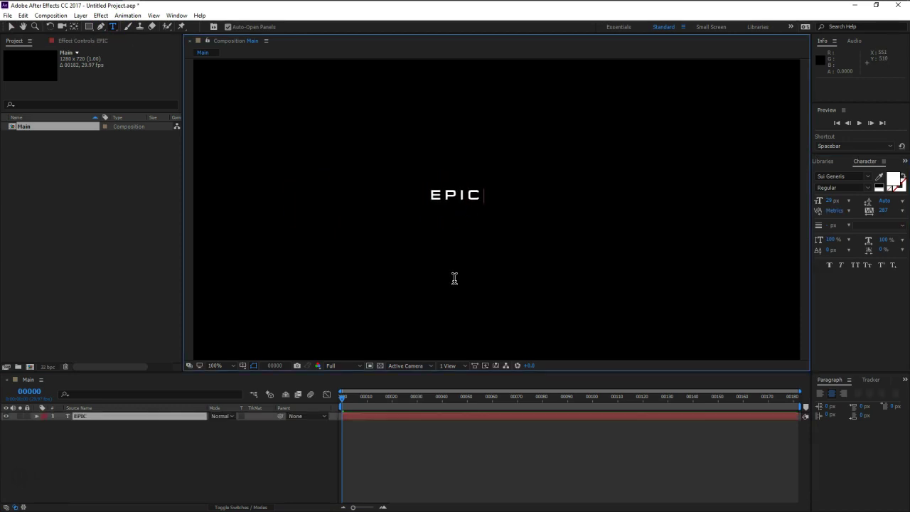
{"action": "left_click_drag", "start_coordinate": [459, 254], "coordinate": [450, 203]}
Step: Set the EPIC text to Supernatural Knight Regular at about 212 px
{"action": "left_click", "coordinate": [856, 176]}
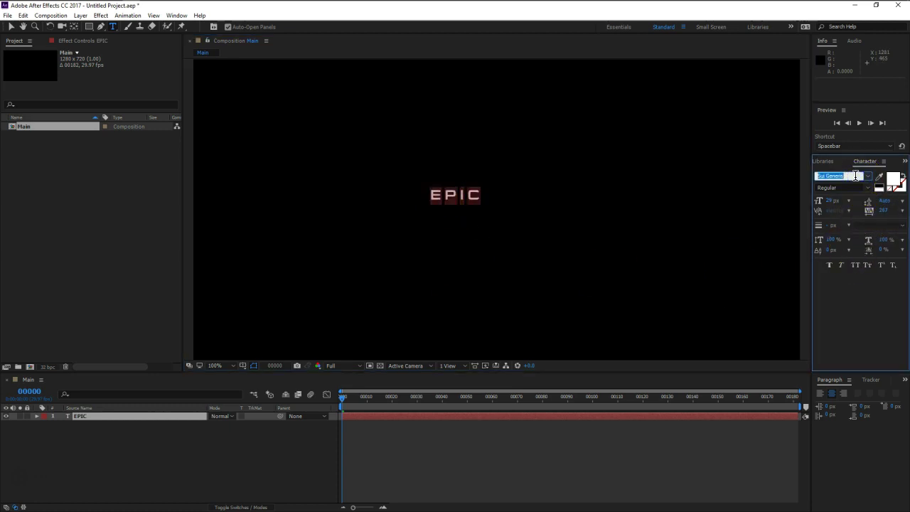
{"action": "key", "text": "Down"}
{"action": "left_click", "coordinate": [849, 177]}
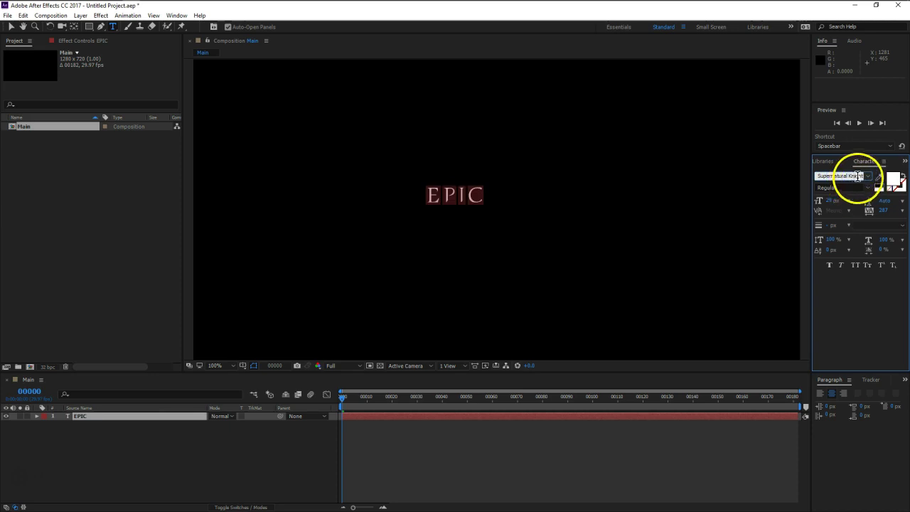
{"action": "left_click", "coordinate": [869, 188]}
{"action": "left_click", "coordinate": [839, 200]}
{"action": "left_click_drag", "start_coordinate": [830, 202], "coordinate": [907, 202]}
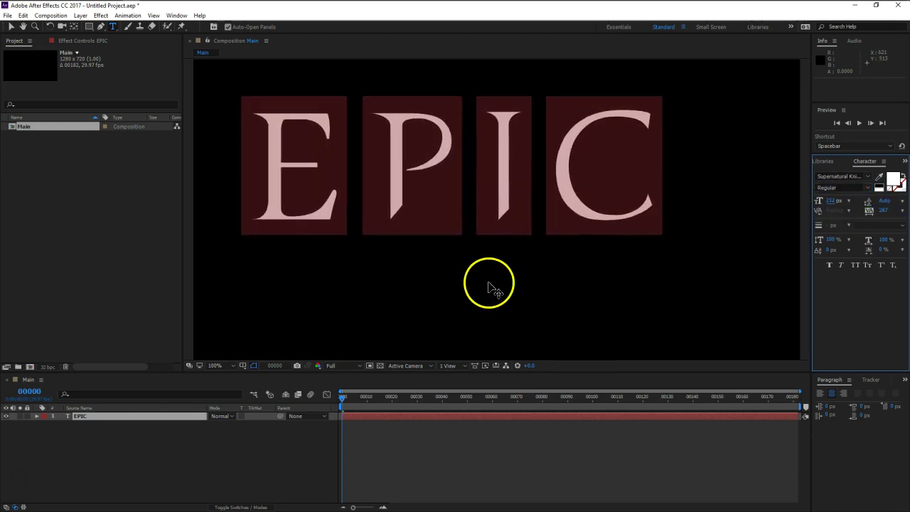
{"action": "key", "text": "comma"}
{"action": "key", "text": "comma"}
{"action": "key", "text": "period"}
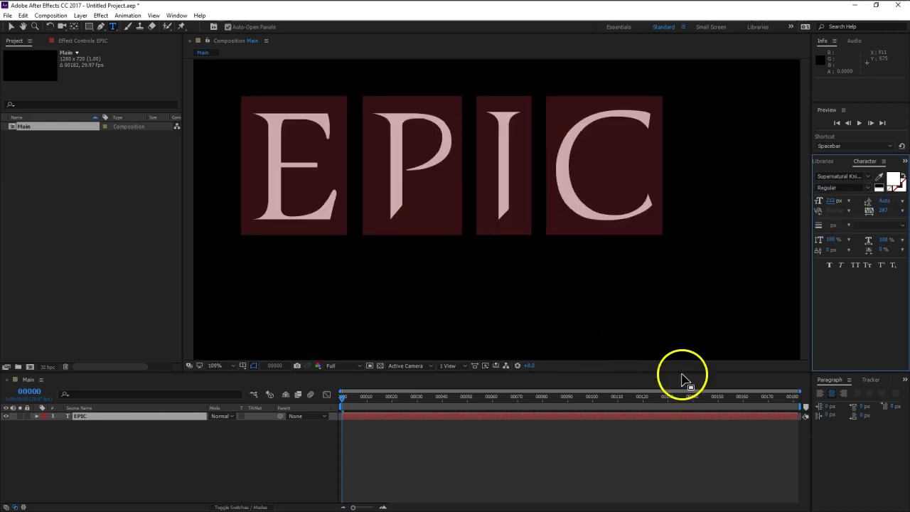
Step: Reset the EPIC layer's Position so the title is centred in the composition
{"action": "left_click", "coordinate": [239, 455]}
{"action": "left_click", "coordinate": [124, 419]}
{"action": "key", "text": "p"}
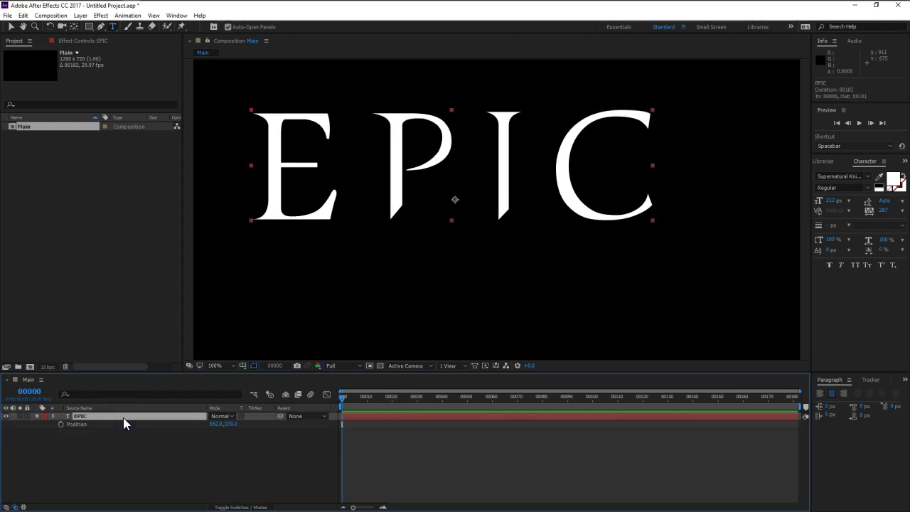
{"action": "right_click", "coordinate": [125, 425]}
{"action": "left_click", "coordinate": [150, 396]}
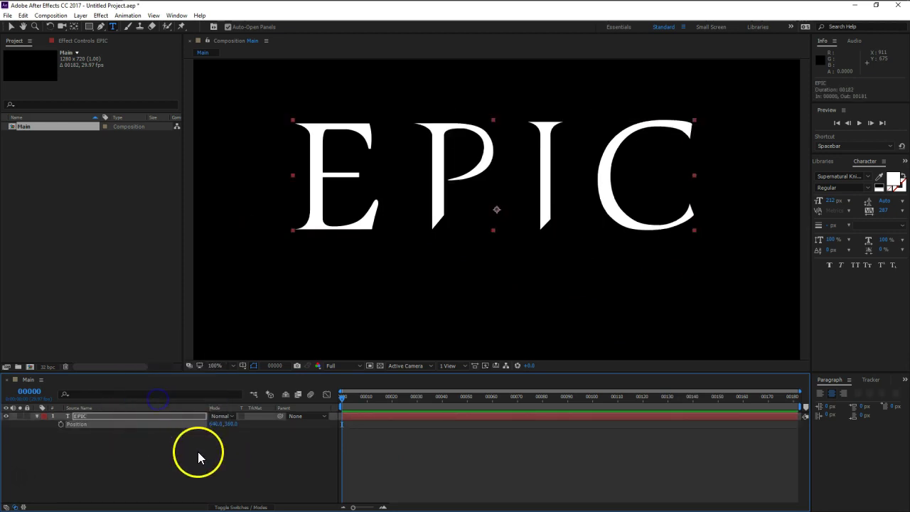
{"action": "key", "text": "comma"}
{"action": "key", "text": "period"}
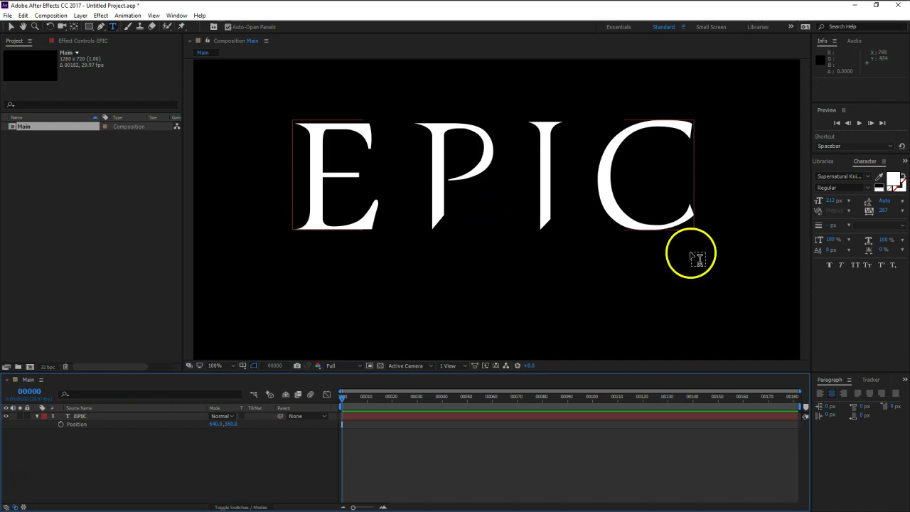
{"action": "left_click", "coordinate": [36, 417]}
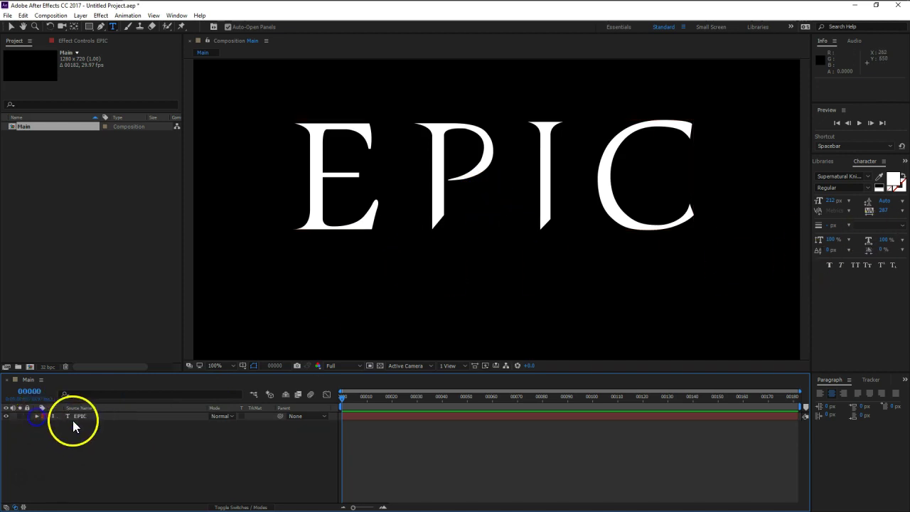
{"action": "left_click", "coordinate": [72, 420]}
{"action": "key", "text": "Return"}
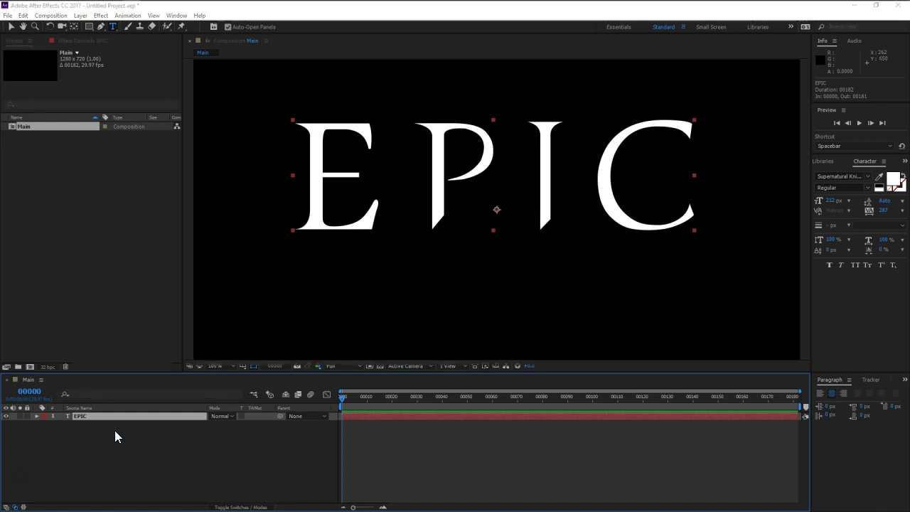
Step: Pre-compose the EPIC layer into a composition named Title_Type
{"action": "key", "text": "ctrl+shift+c"}
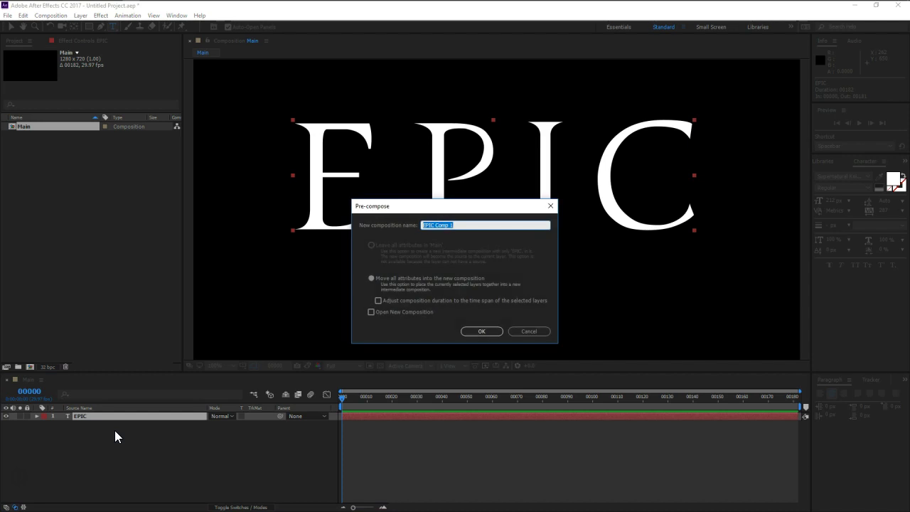
{"action": "type", "text": "Ty"}
{"action": "type", "text": "pe"}
{"action": "left_click", "coordinate": [477, 331]}
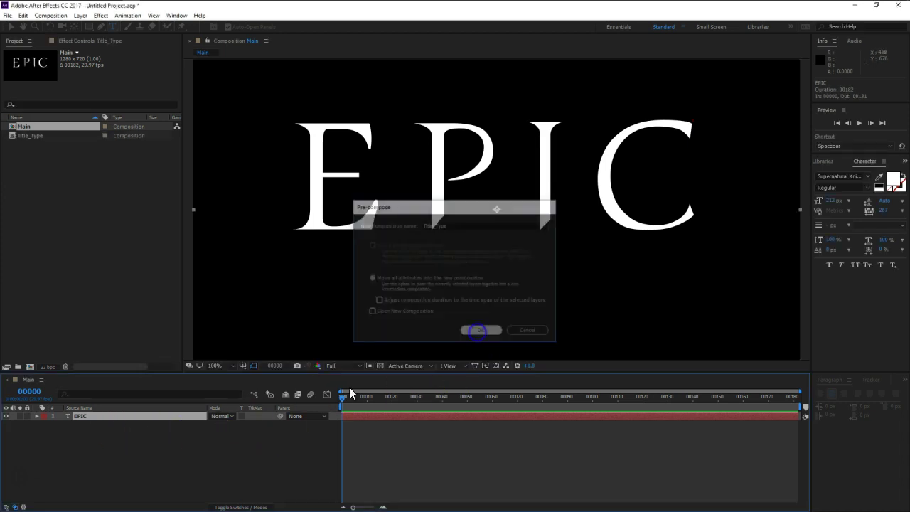
{"action": "left_click", "coordinate": [72, 469]}
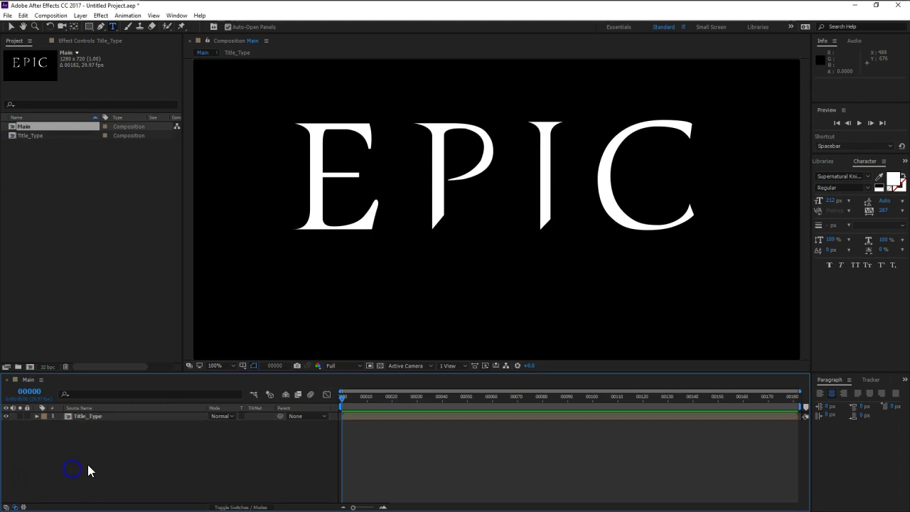
{"action": "left_click", "coordinate": [86, 419]}
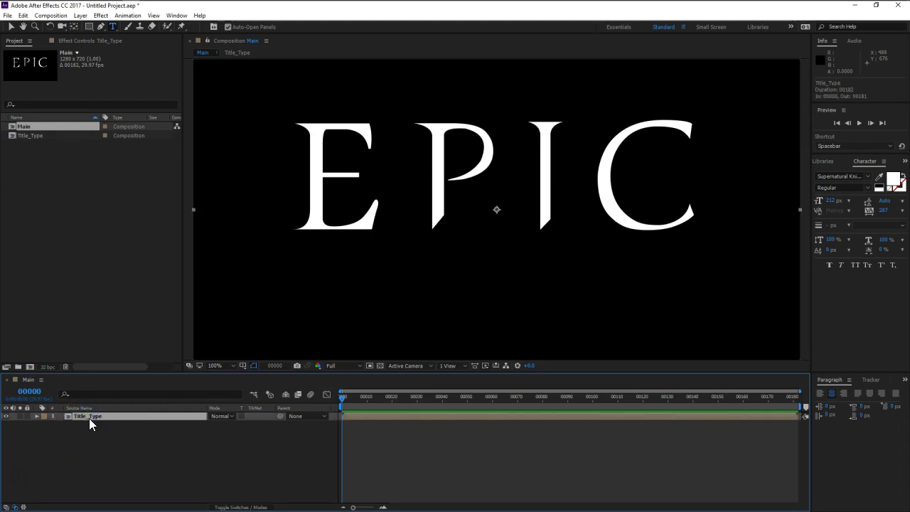
Step: Duplicate the Title_Type layer and rename the copy Title_Bevel
{"action": "key", "text": "ctrl+d"}
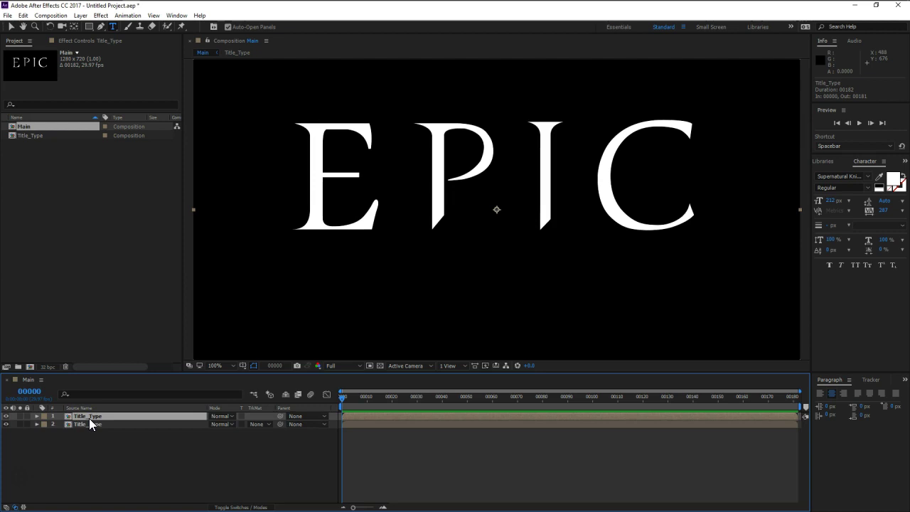
{"action": "key", "text": "Return"}
{"action": "type", "text": "Title_Bevel"}
{"action": "key", "text": "Return"}
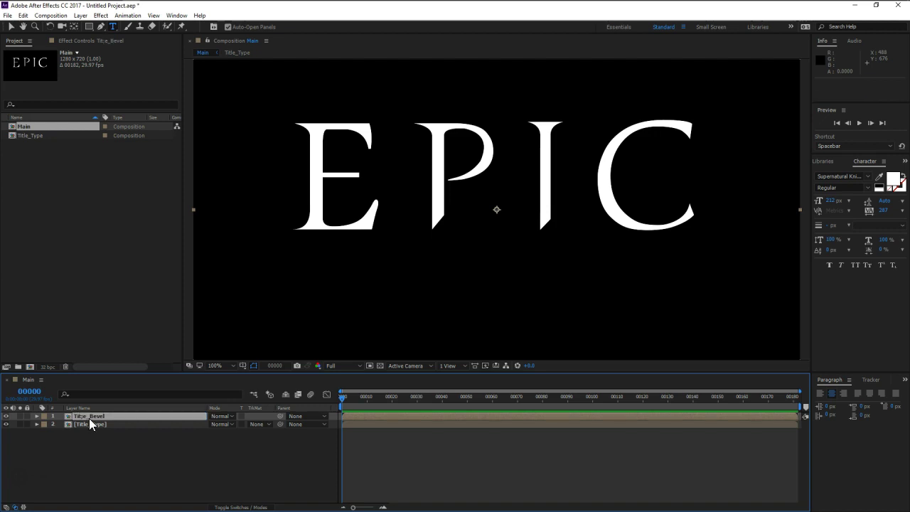
{"action": "key", "text": "Return"}
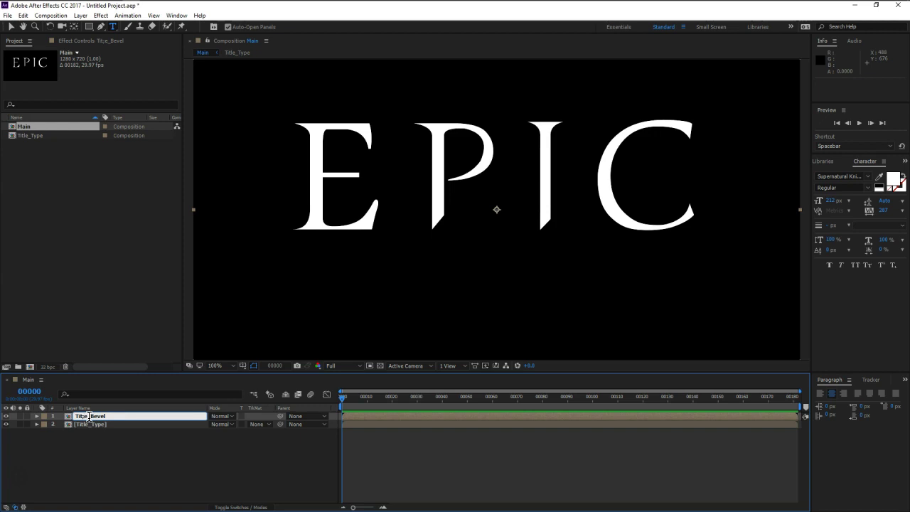
{"action": "left_click", "coordinate": [88, 416]}
{"action": "key", "text": "Return"}
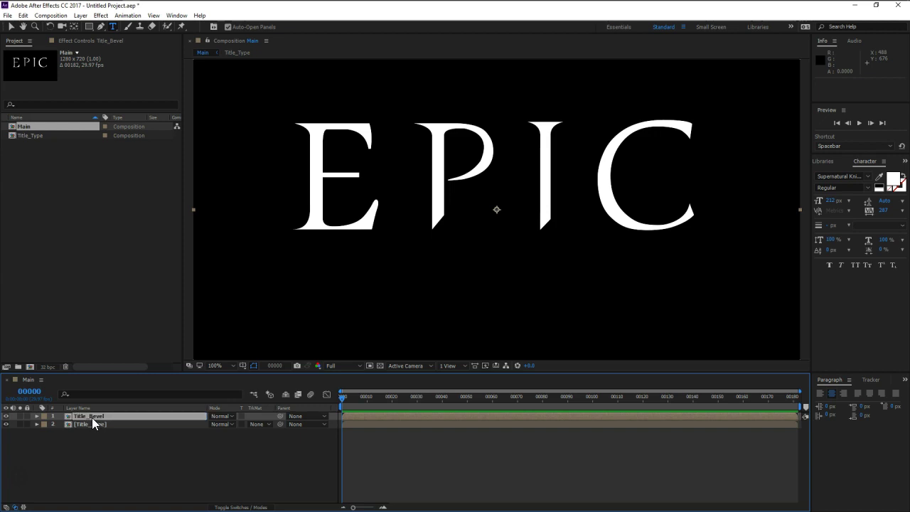
Step: Pre-compose Title_Bevel, moving all attributes, under the name Title_Bevel Profile
{"action": "key", "text": "ctrl+shift+c"}
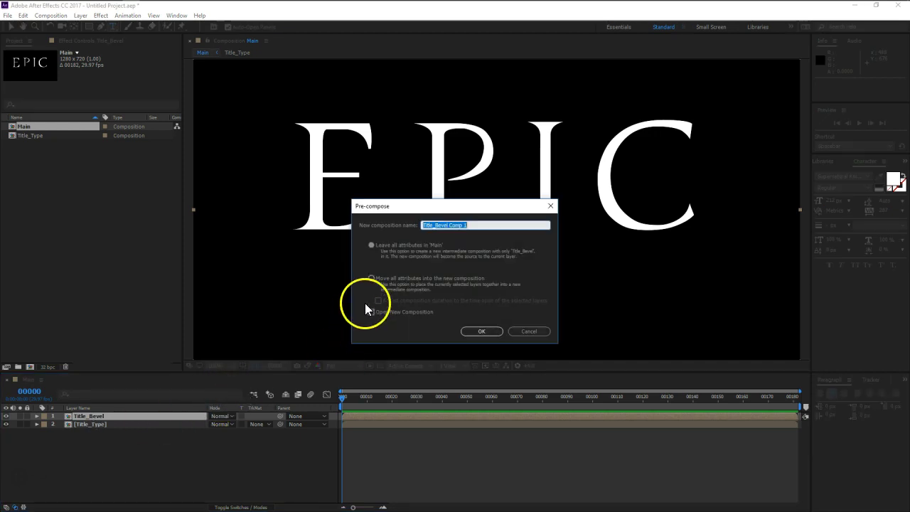
{"action": "left_click", "coordinate": [372, 278]}
{"action": "left_click_drag", "start_coordinate": [467, 225], "coordinate": [451, 226]}
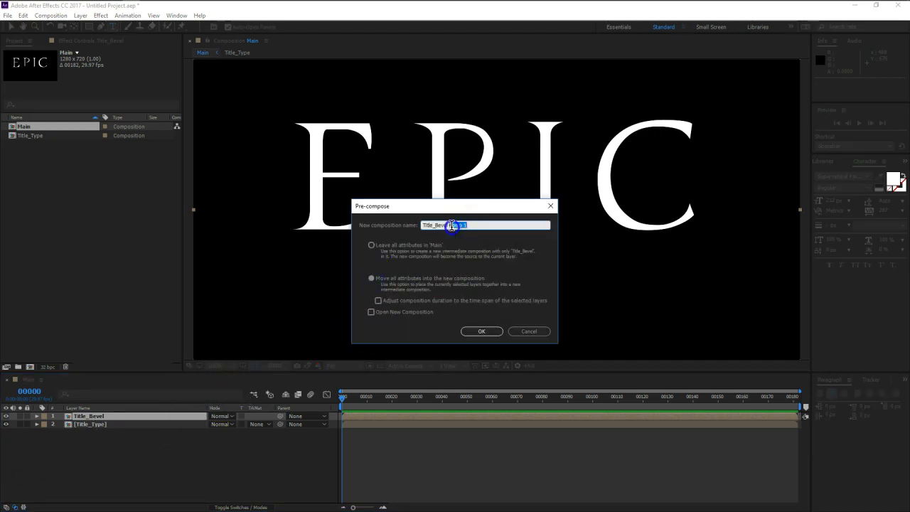
{"action": "type", "text": "Prof"}
{"action": "type", "text": "ile"}
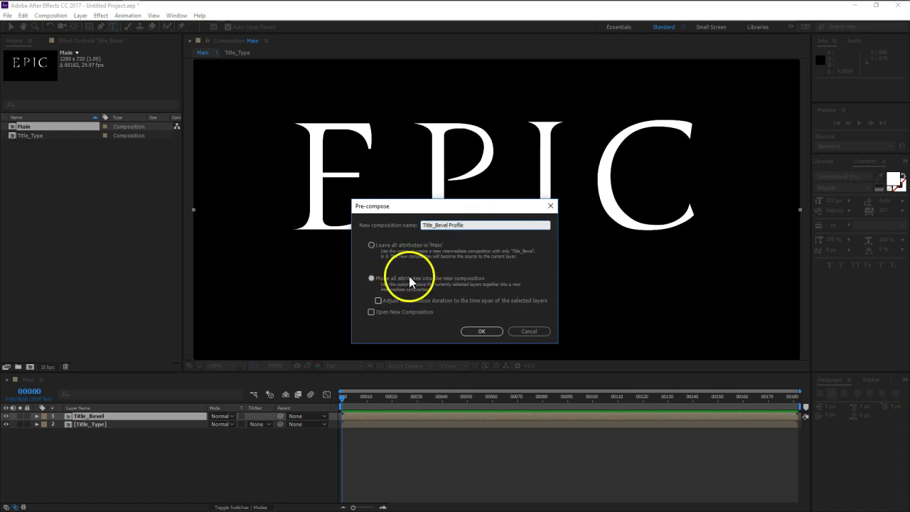
Step: Create the Title_Bevel Profile precomp and select it in the Main timeline
{"action": "left_click", "coordinate": [471, 331]}
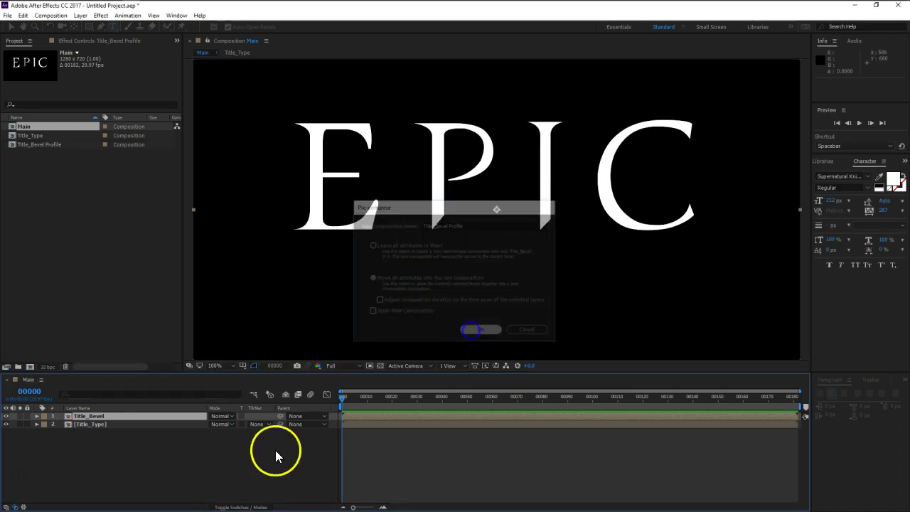
{"action": "left_click", "coordinate": [145, 447]}
{"action": "left_click", "coordinate": [118, 415]}
{"action": "left_click", "coordinate": [112, 436]}
{"action": "left_click", "coordinate": [110, 418]}
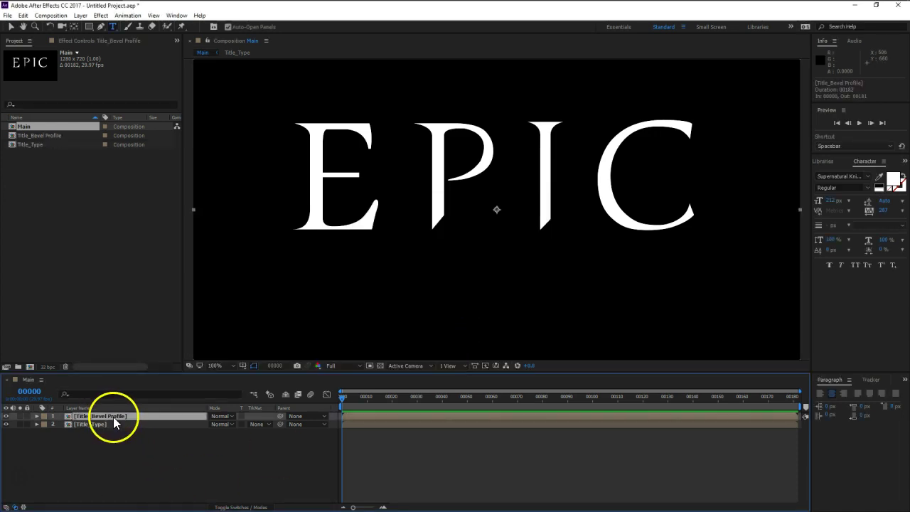
{"action": "scroll", "coordinate": [474, 193], "scroll_direction": "down", "scroll_amount": 2}
{"action": "scroll", "coordinate": [465, 183], "scroll_direction": "up", "scroll_amount": 2}
{"action": "key", "text": "Return"}
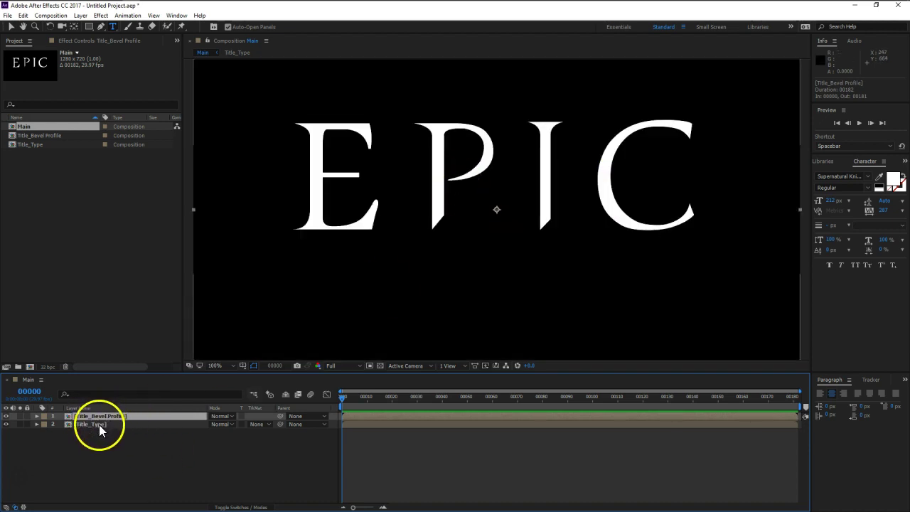
{"action": "left_click", "coordinate": [98, 425]}
{"action": "left_click", "coordinate": [136, 416]}
{"action": "left_click", "coordinate": [99, 427]}
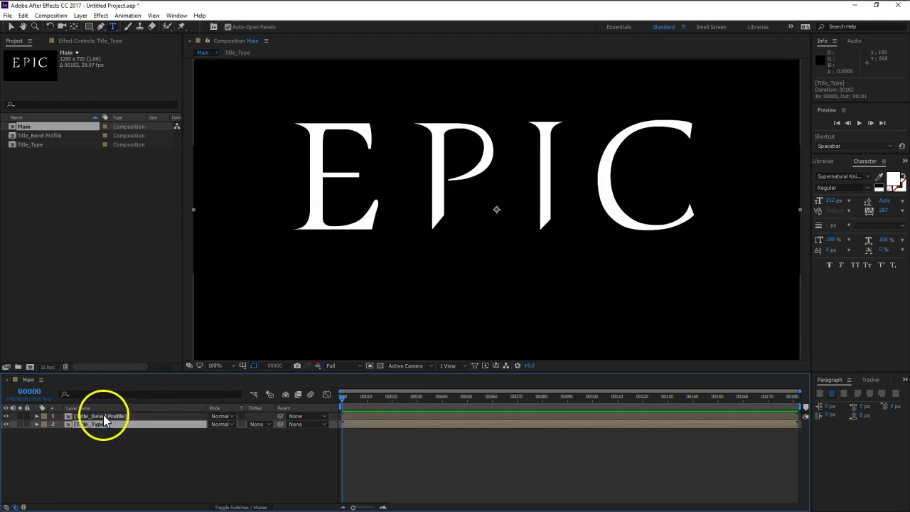
{"action": "left_click", "coordinate": [103, 416]}
{"action": "left_click", "coordinate": [105, 416]}
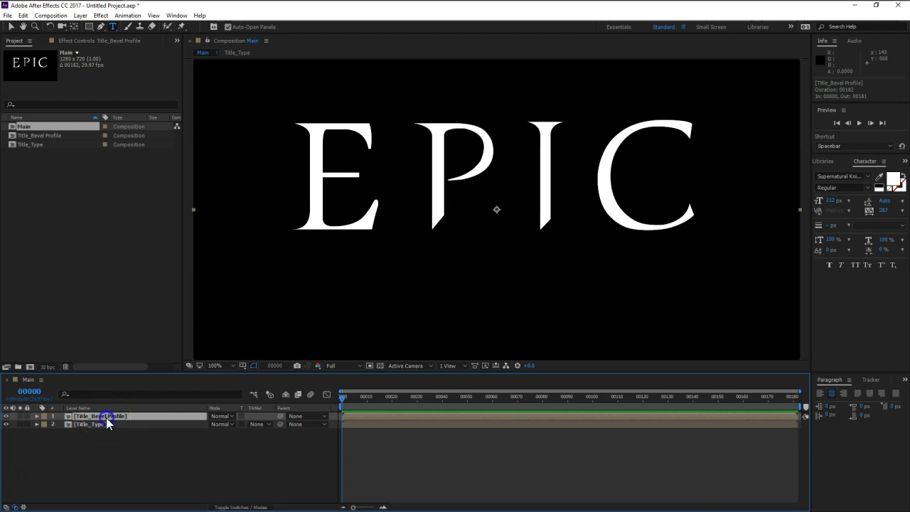
Step: Open Title_Bevel Profile and view the EPIC title at 100% zoom
{"action": "double_click", "coordinate": [106, 417]}
{"action": "left_click", "coordinate": [120, 415]}
{"action": "key", "text": "comma"}
{"action": "key", "text": "period"}
{"action": "key", "text": "period"}
{"action": "left_click", "coordinate": [12, 27]}
{"action": "key", "text": "comma"}
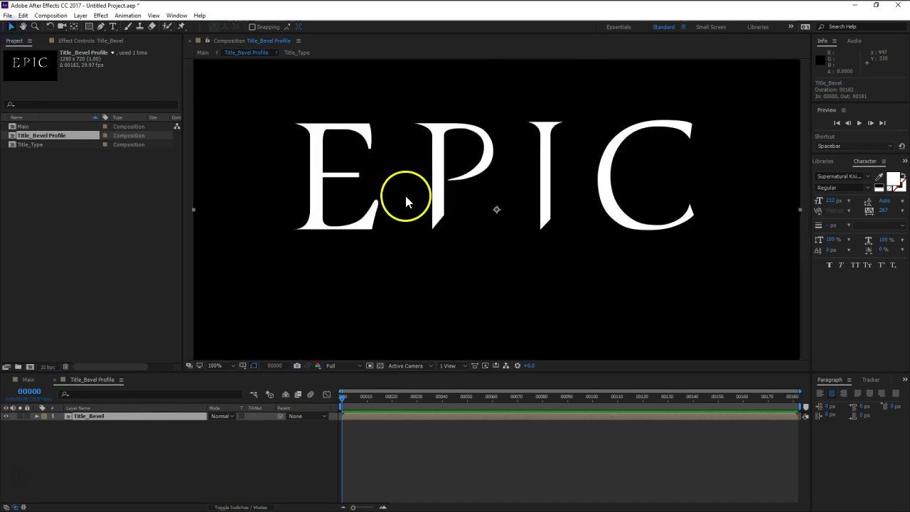
{"action": "mouse_move", "coordinate": [507, 234]}
{"action": "left_mouse_down"}
{"action": "mouse_move", "coordinate": [547, 250]}
{"action": "mouse_move", "coordinate": [533, 239]}
{"action": "left_mouse_up"}
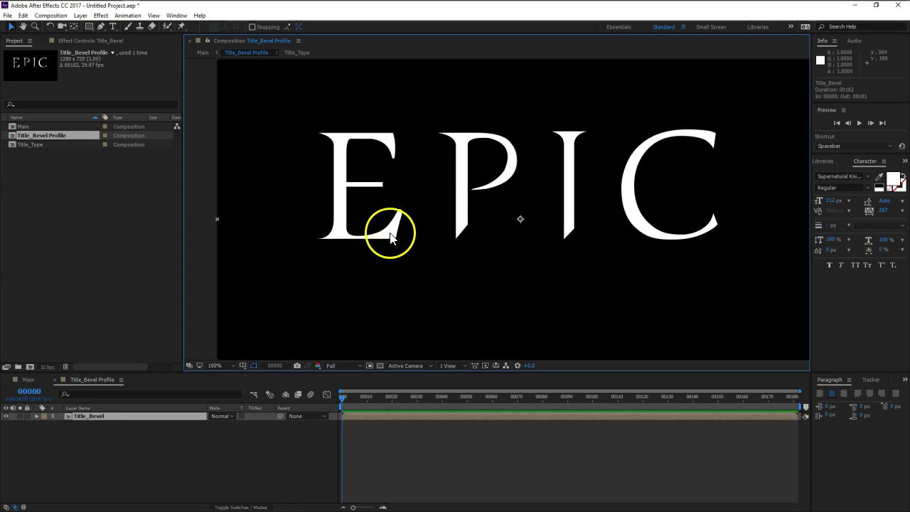
Step: Add an Inner Glow layer style to Title_Bevel with colour 000000 (black)
{"action": "left_click", "coordinate": [103, 416]}
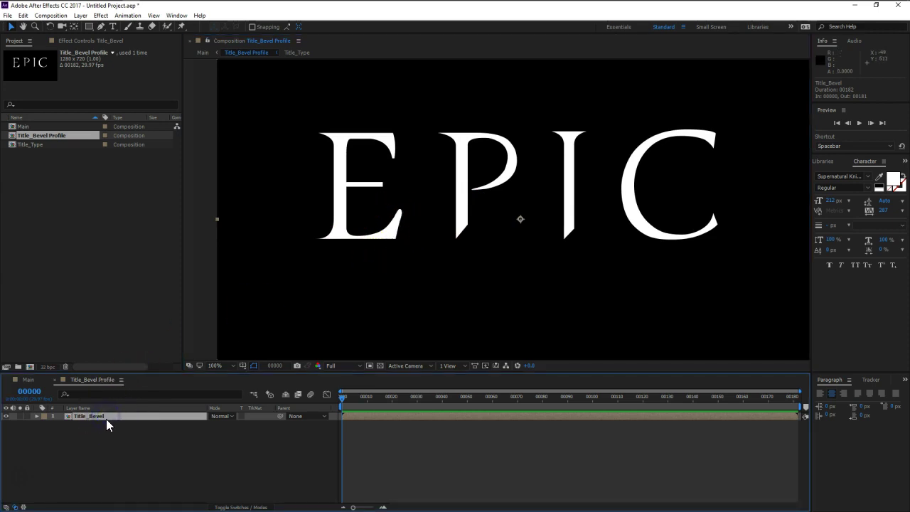
{"action": "left_click", "coordinate": [81, 15]}
{"action": "mouse_move", "coordinate": [174, 255]}
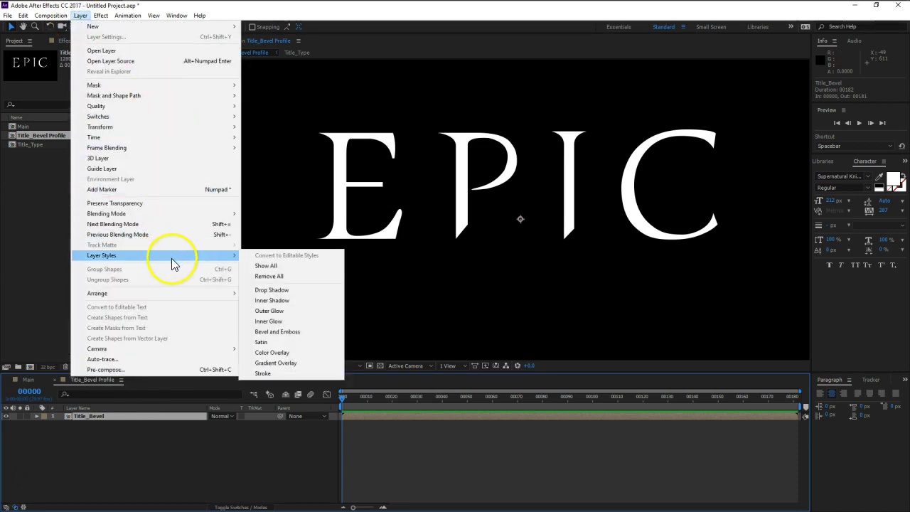
{"action": "left_click", "coordinate": [276, 321]}
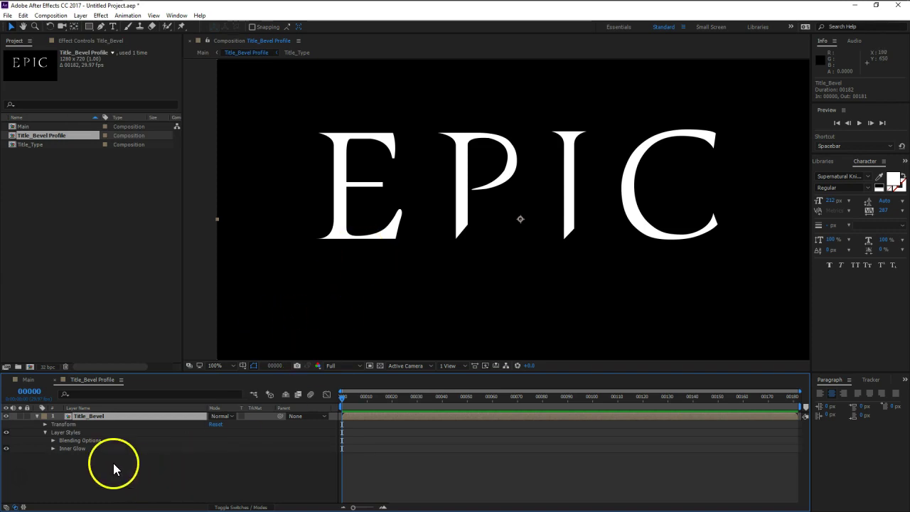
{"action": "left_click", "coordinate": [53, 449]}
{"action": "left_click", "coordinate": [214, 456]}
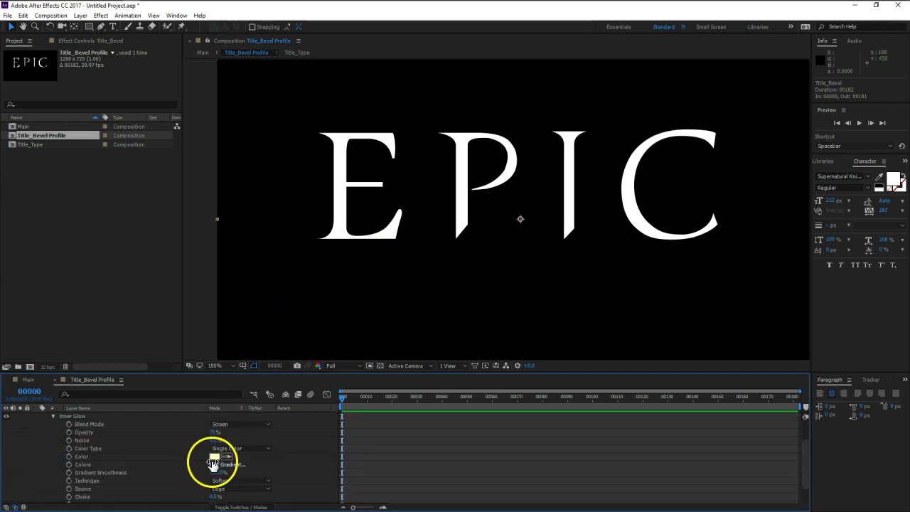
{"action": "type", "text": "000000"}
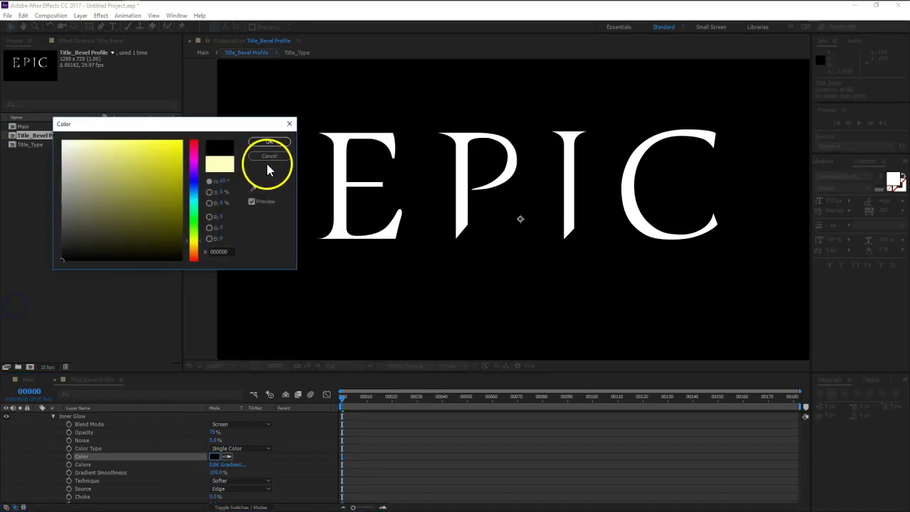
{"action": "left_click", "coordinate": [269, 143]}
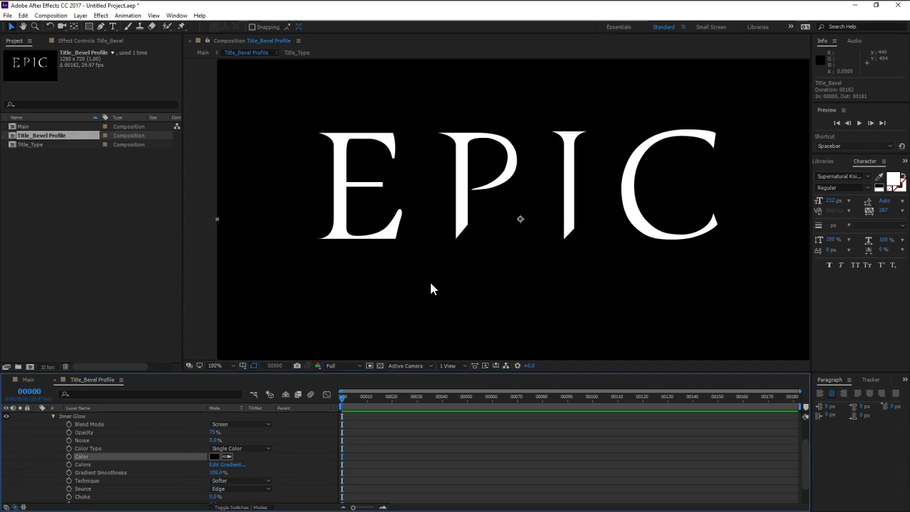
Step: Set the Inner Glow blend mode to Normal and view the letters at 200%
{"action": "left_click", "coordinate": [224, 446]}
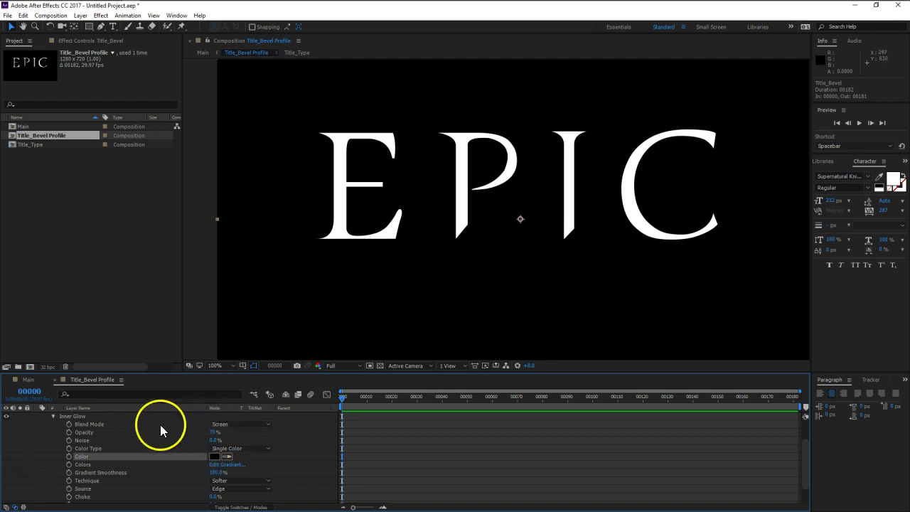
{"action": "left_click", "coordinate": [262, 427]}
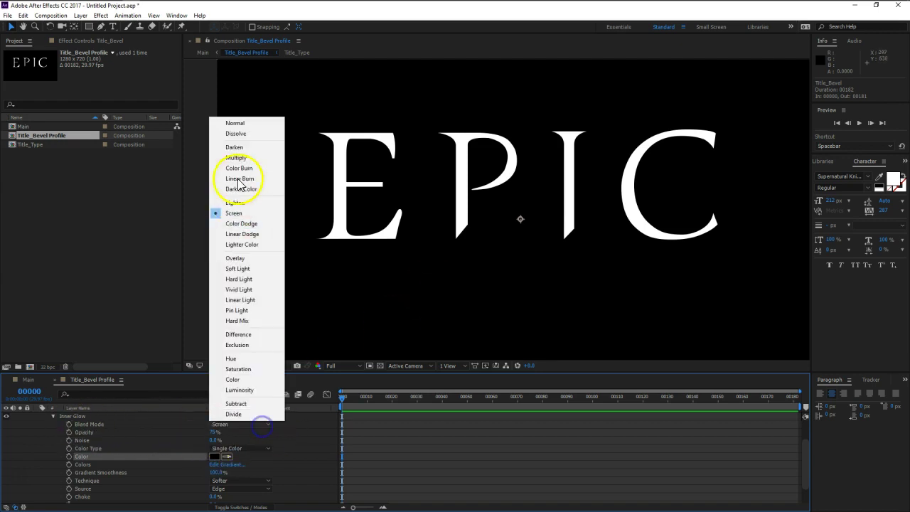
{"action": "left_click", "coordinate": [240, 121]}
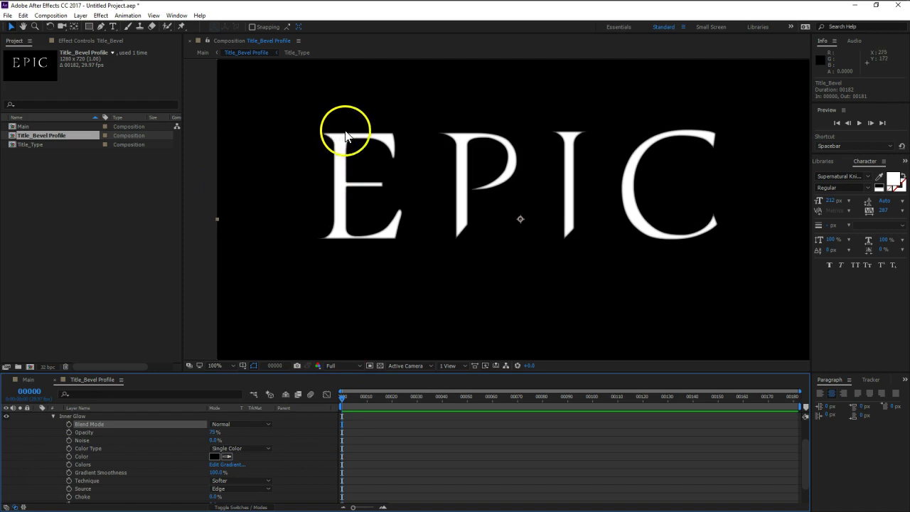
{"action": "key", "text": "period"}
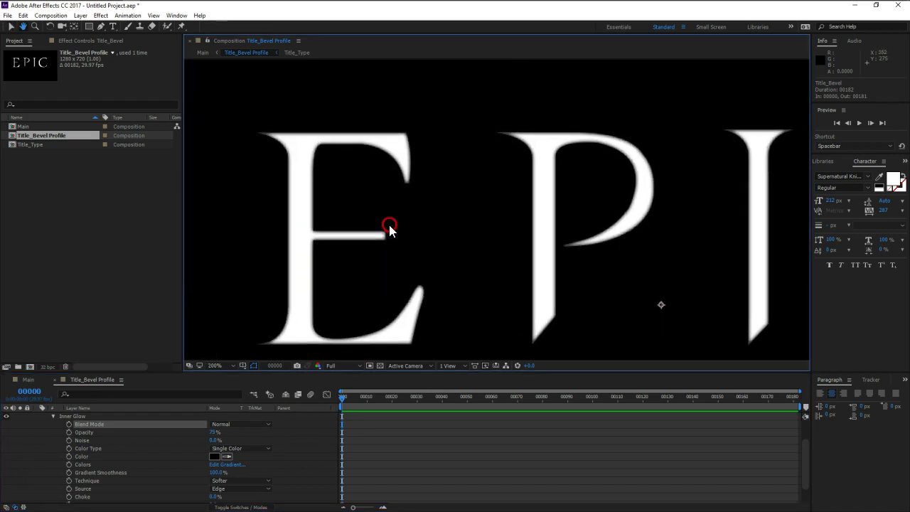
{"action": "left_click_drag", "start_coordinate": [328, 218], "coordinate": [336, 190]}
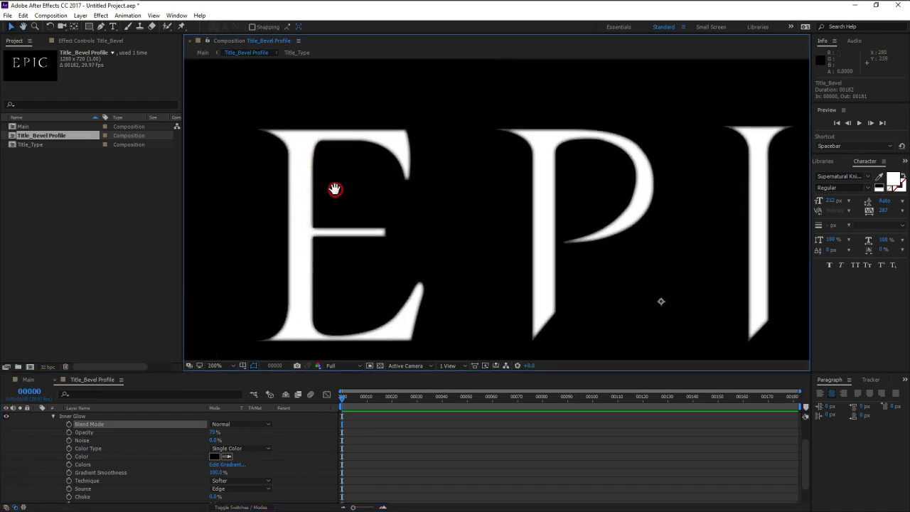
{"action": "scroll", "coordinate": [284, 462], "scroll_direction": "down", "scroll_amount": 1}
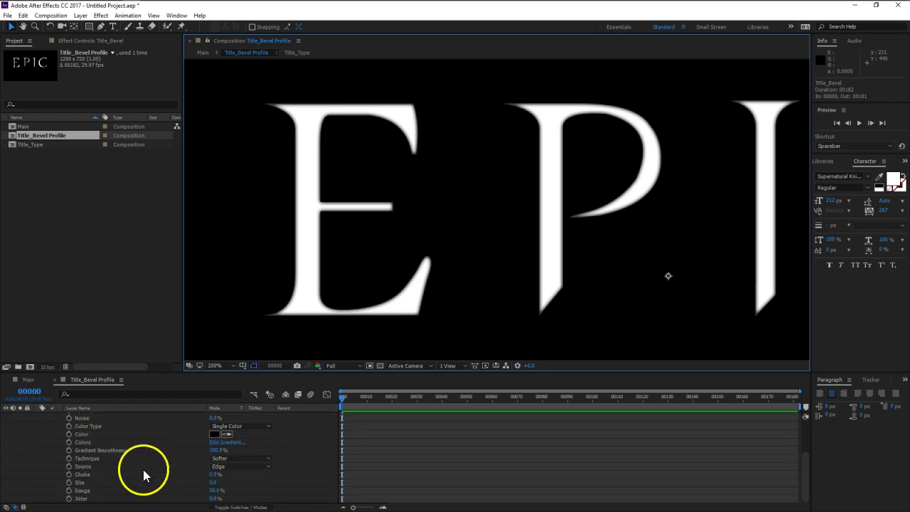
Step: Switch the Inner Glow technique to Precise and tune its Size around 20
{"action": "left_click", "coordinate": [244, 459]}
{"action": "left_click", "coordinate": [254, 482]}
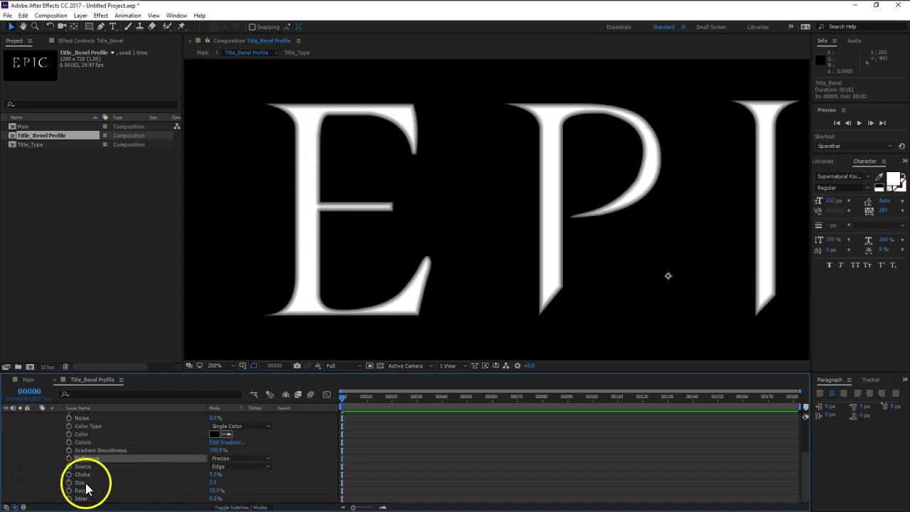
{"action": "left_click", "coordinate": [85, 483]}
{"action": "left_click", "coordinate": [218, 482]}
{"action": "type", "text": "20"}
{"action": "key", "text": "Return"}
{"action": "left_click_drag", "start_coordinate": [219, 483], "coordinate": [217, 483]}
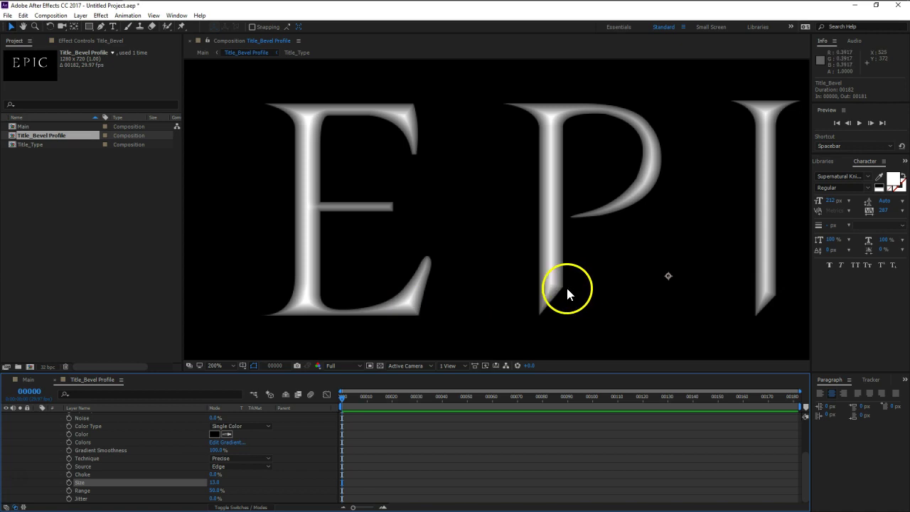
{"action": "left_click_drag", "start_coordinate": [218, 483], "coordinate": [210, 482]}
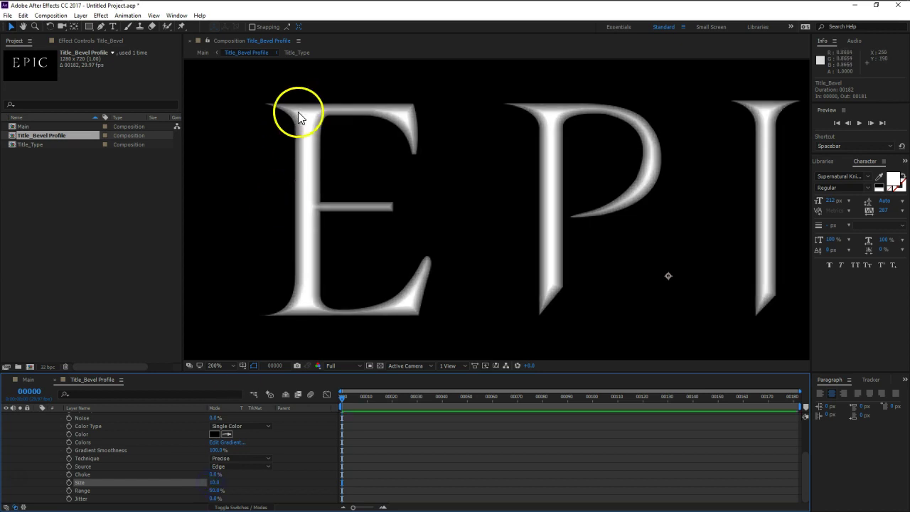
{"action": "left_click_drag", "start_coordinate": [218, 484], "coordinate": [217, 483]}
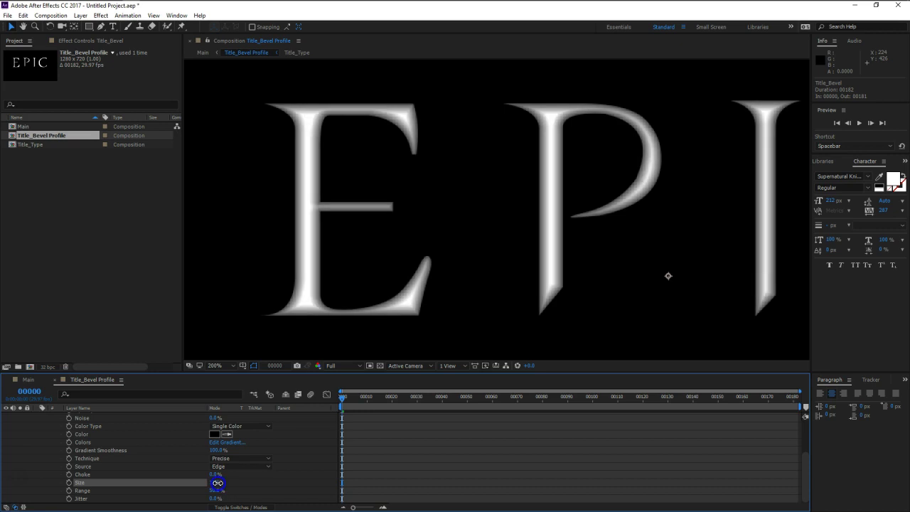
{"action": "left_click_drag", "start_coordinate": [218, 483], "coordinate": [213, 483]}
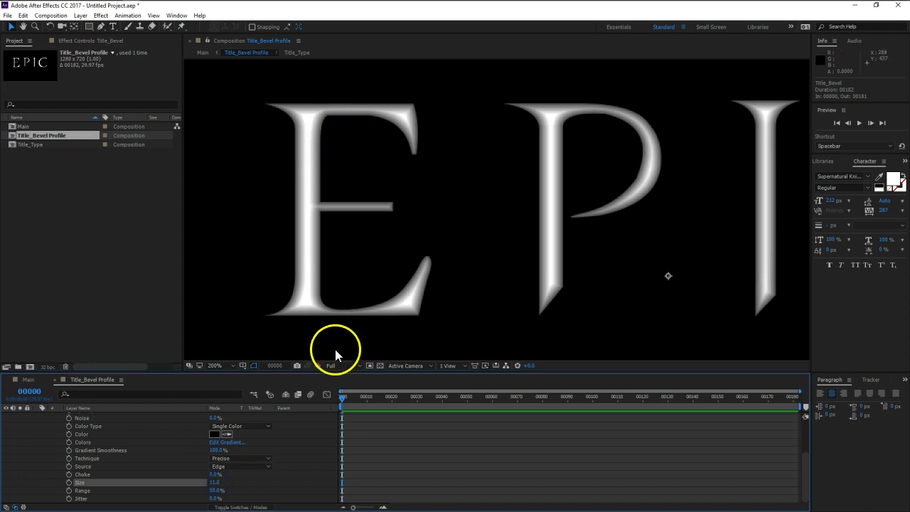
Step: Inspect the bevelled EPIC letters across the view and collapse the Title_Bevel layer
{"action": "left_click_drag", "start_coordinate": [585, 159], "coordinate": [358, 159]}
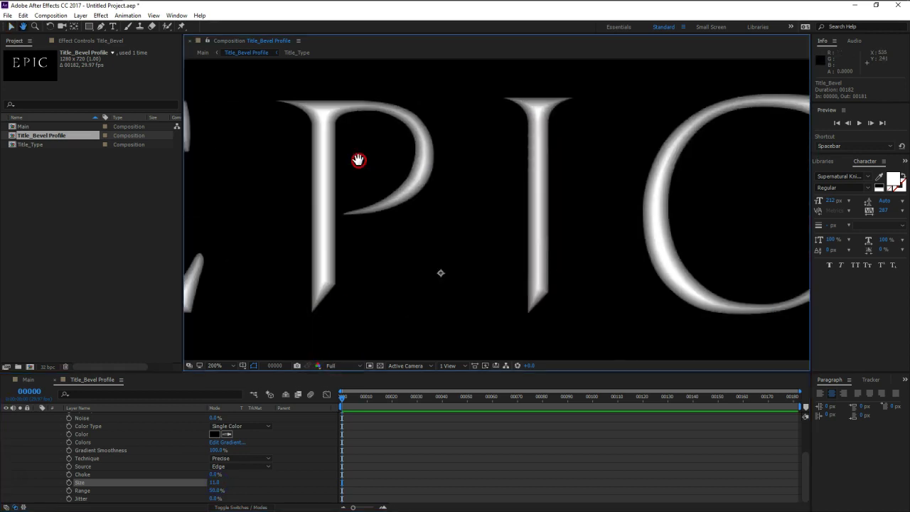
{"action": "left_click_drag", "start_coordinate": [729, 213], "coordinate": [701, 201]}
{"action": "left_click_drag", "start_coordinate": [192, 222], "coordinate": [405, 214]}
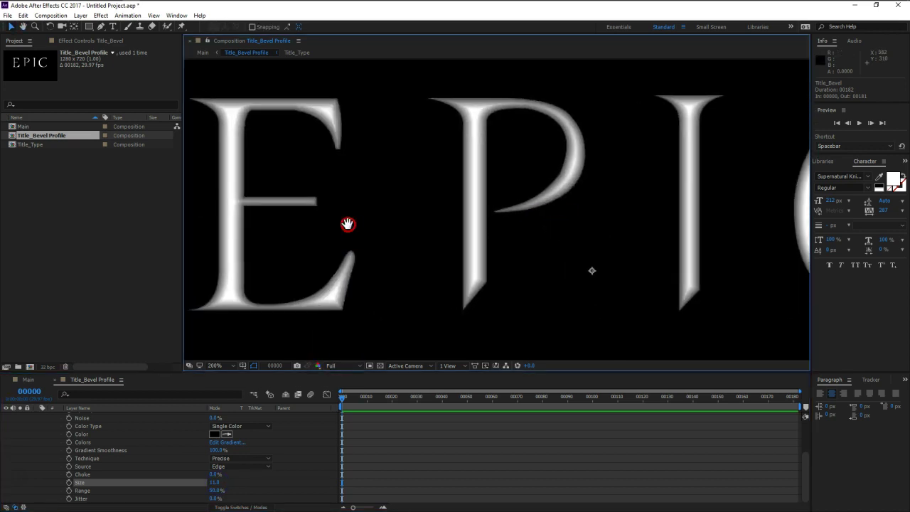
{"action": "scroll", "coordinate": [277, 447], "scroll_direction": "up", "scroll_amount": 2}
{"action": "left_click_drag", "start_coordinate": [214, 434], "coordinate": [219, 436]}
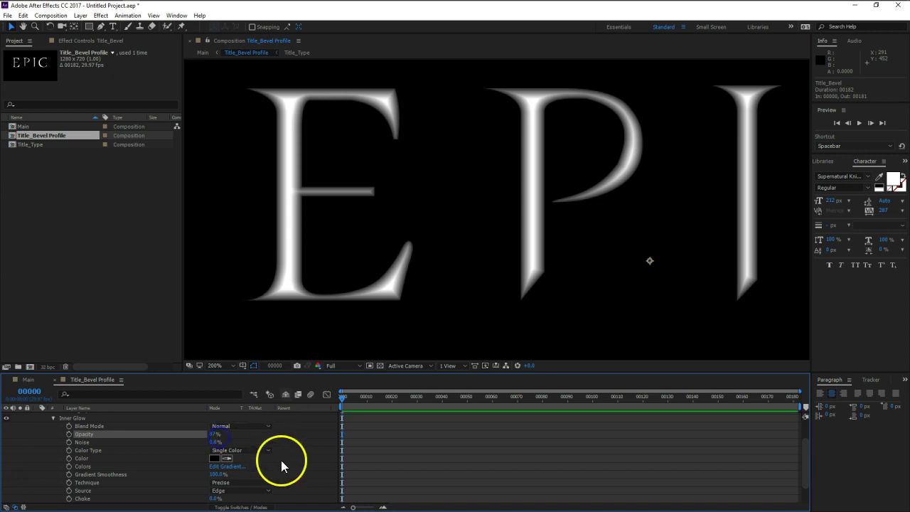
{"action": "scroll", "coordinate": [282, 462], "scroll_direction": "down", "scroll_amount": 2}
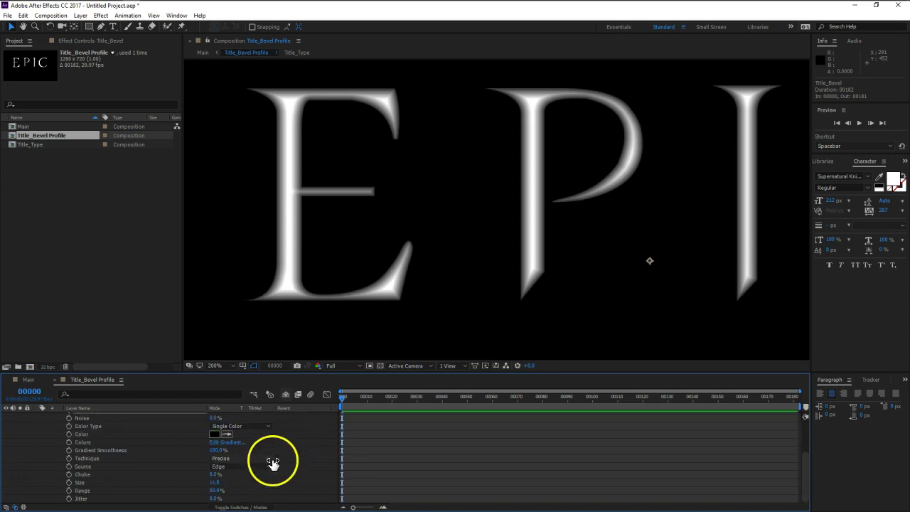
{"action": "scroll", "coordinate": [290, 449], "scroll_direction": "up", "scroll_amount": 4}
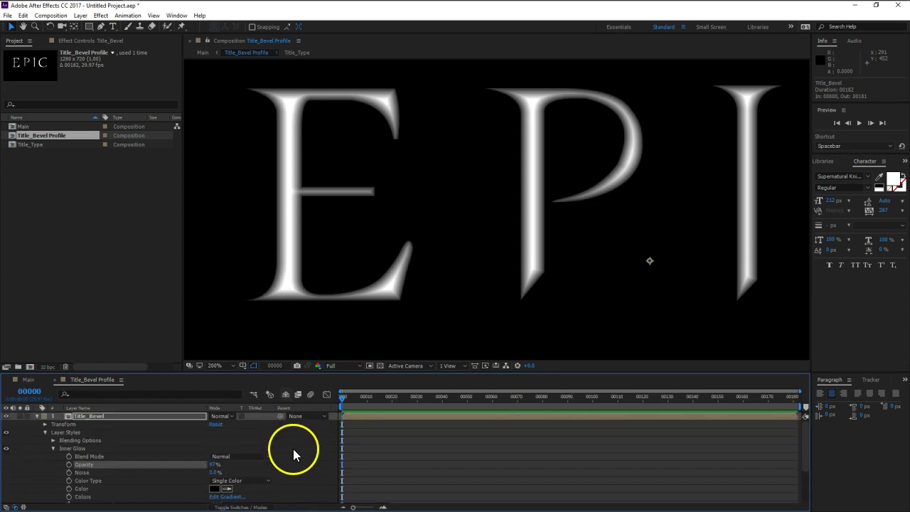
{"action": "left_click", "coordinate": [37, 417]}
{"action": "left_click", "coordinate": [150, 455]}
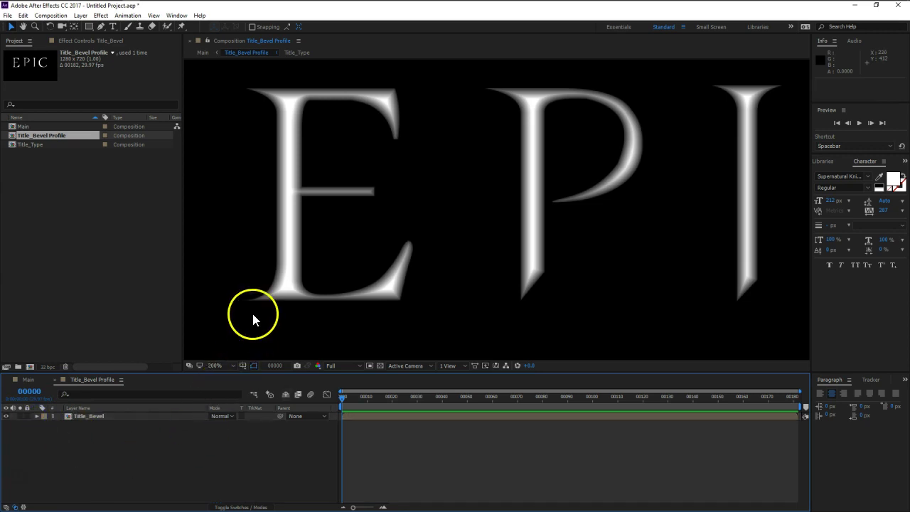
{"action": "scroll", "coordinate": [263, 274], "scroll_direction": "up", "scroll_amount": 2}
{"action": "left_click_drag", "start_coordinate": [260, 271], "coordinate": [491, 225]}
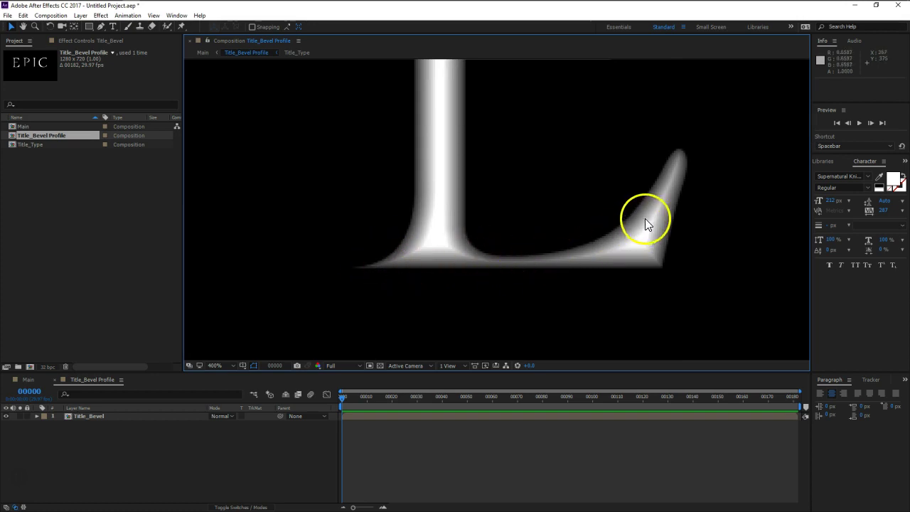
{"action": "scroll", "coordinate": [498, 227], "scroll_direction": "down", "scroll_amount": 2}
{"action": "left_click_drag", "start_coordinate": [559, 152], "coordinate": [419, 257]}
{"action": "left_click", "coordinate": [89, 441]}
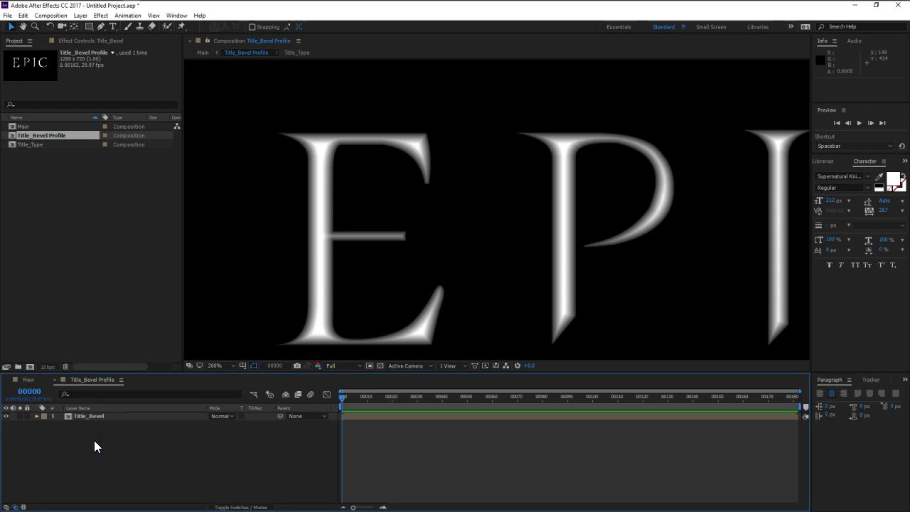
Step: Add a new adjustment layer and apply Box Blur to it
{"action": "key", "text": "ctrl+alt+y"}
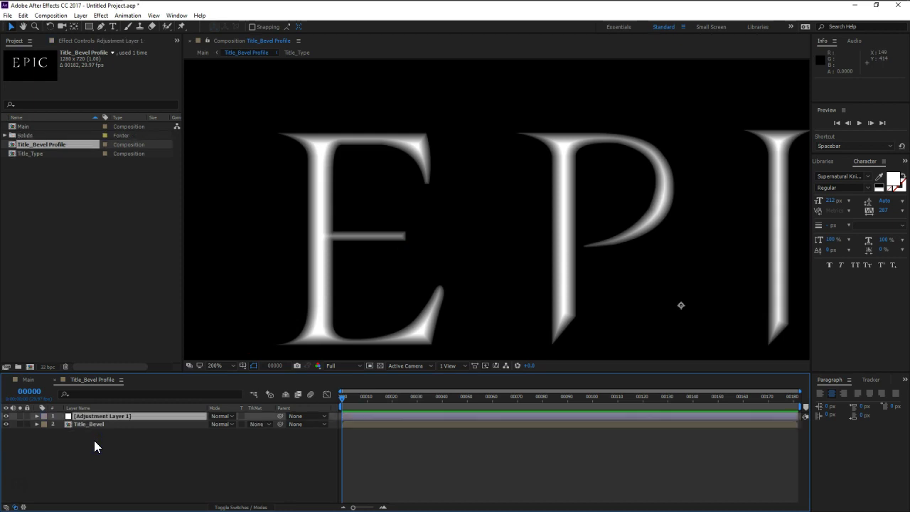
{"action": "key", "text": "ctrl+space"}
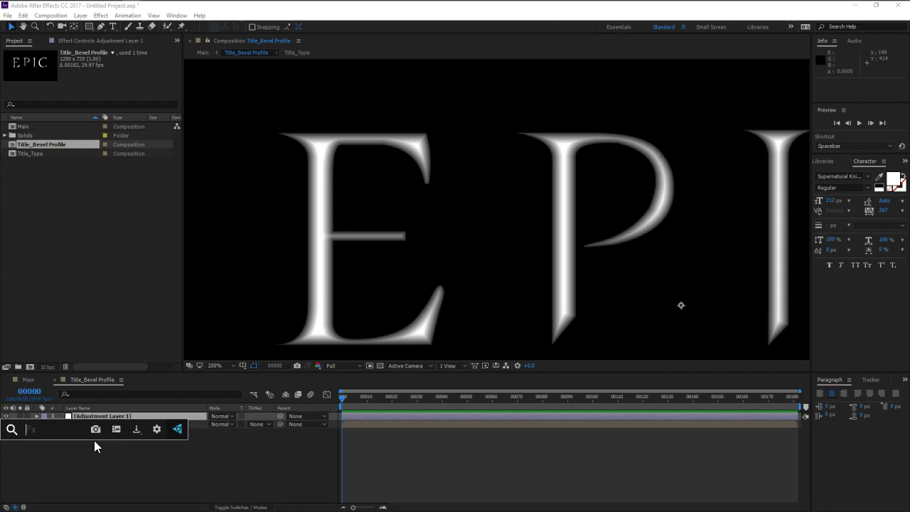
{"action": "type", "text": "box"}
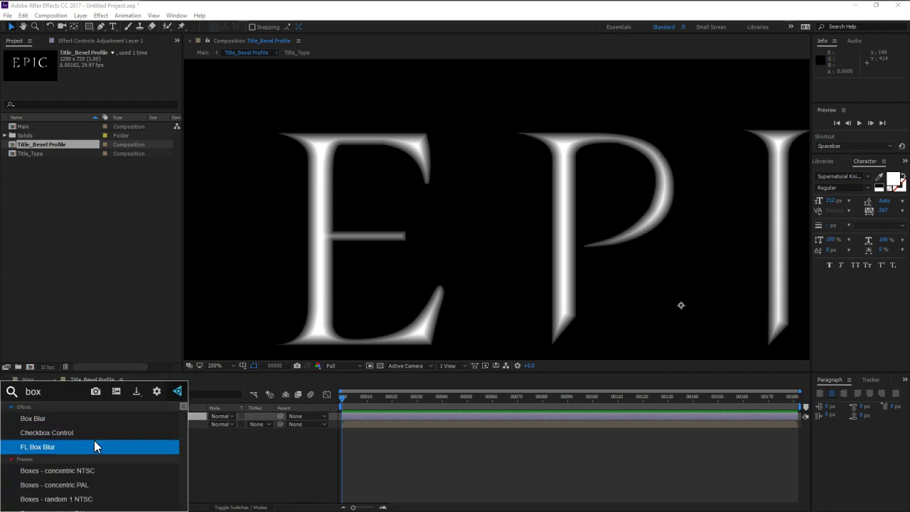
{"action": "key", "text": "Up"}
{"action": "key", "text": "Up"}
{"action": "key", "text": "Return"}
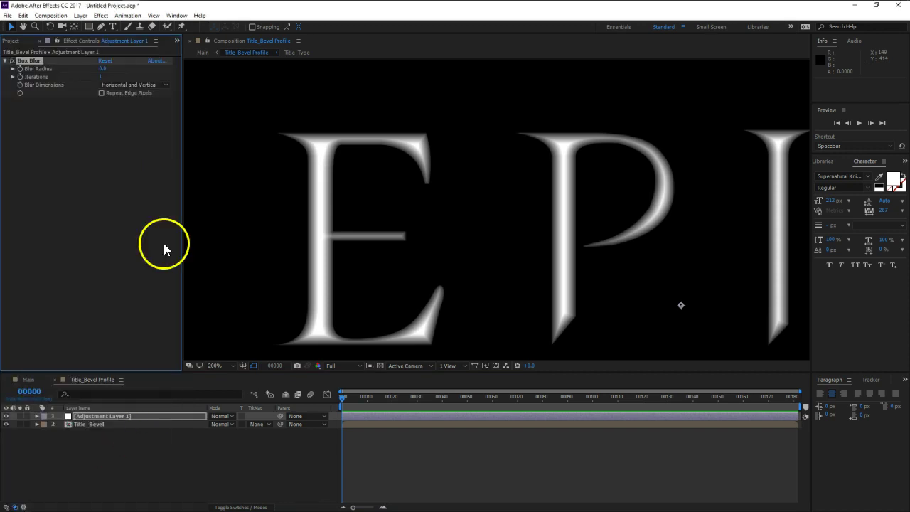
Step: Set Box Blur to Repeat Edge Pixels with radius 1.0 and show the transparency grid
{"action": "left_click", "coordinate": [101, 94]}
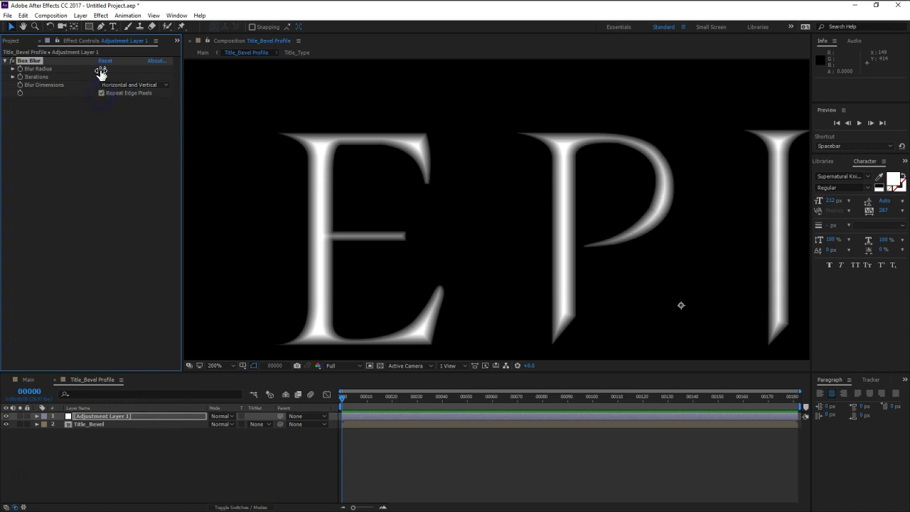
{"action": "type", "text": "1"}
{"action": "key", "text": "Return"}
{"action": "left_click", "coordinate": [89, 116]}
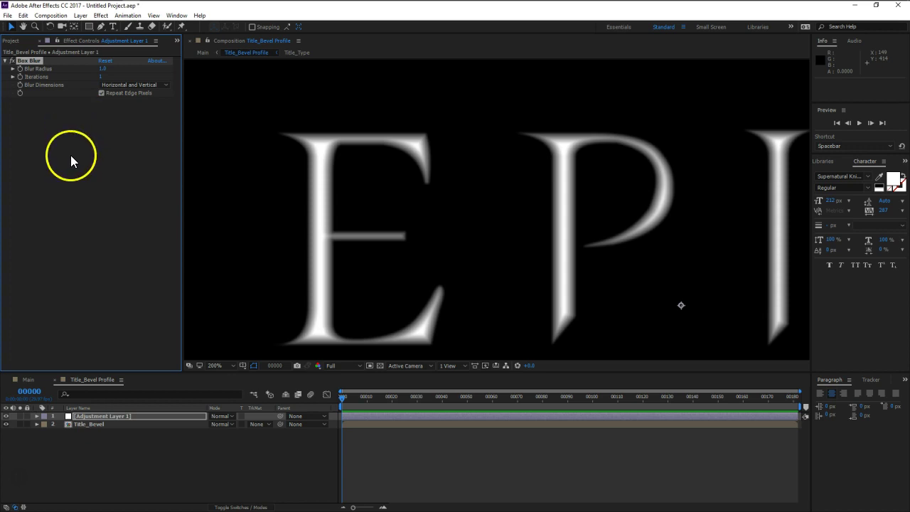
{"action": "left_click", "coordinate": [380, 365]}
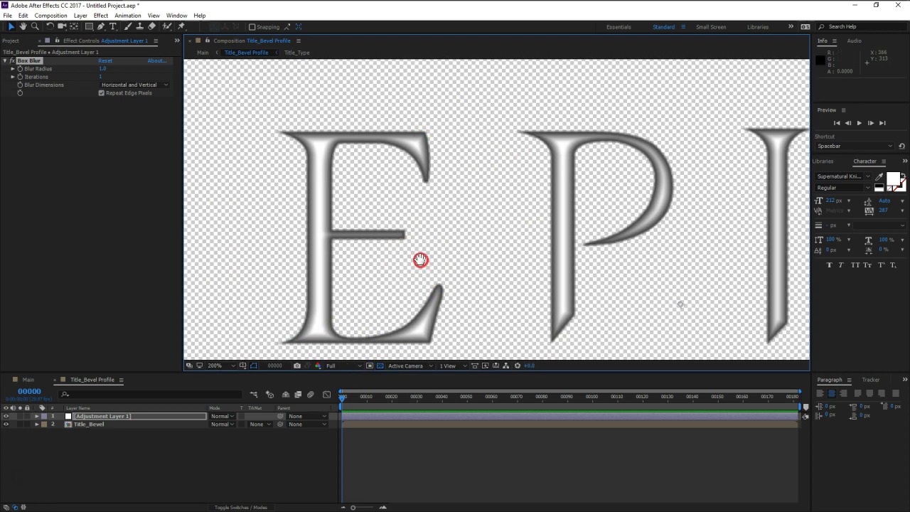
{"action": "left_click_drag", "start_coordinate": [421, 260], "coordinate": [433, 242]}
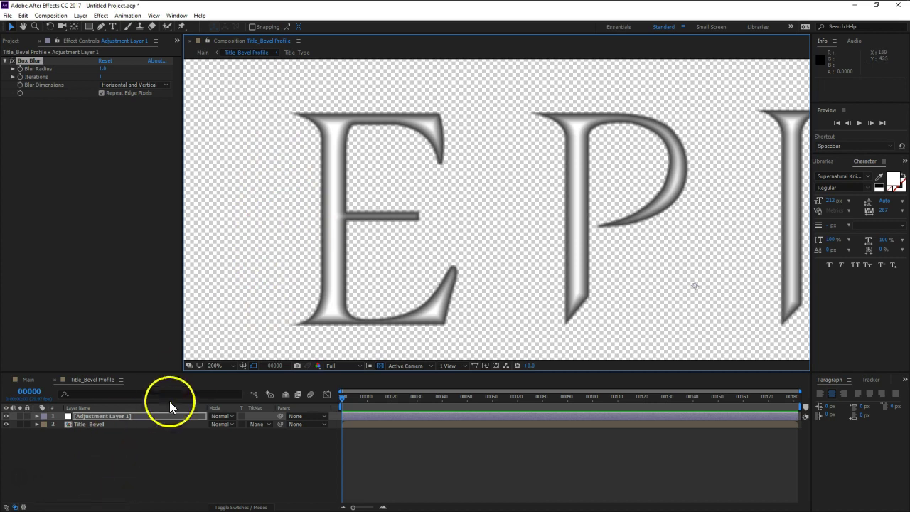
{"action": "left_click", "coordinate": [155, 418]}
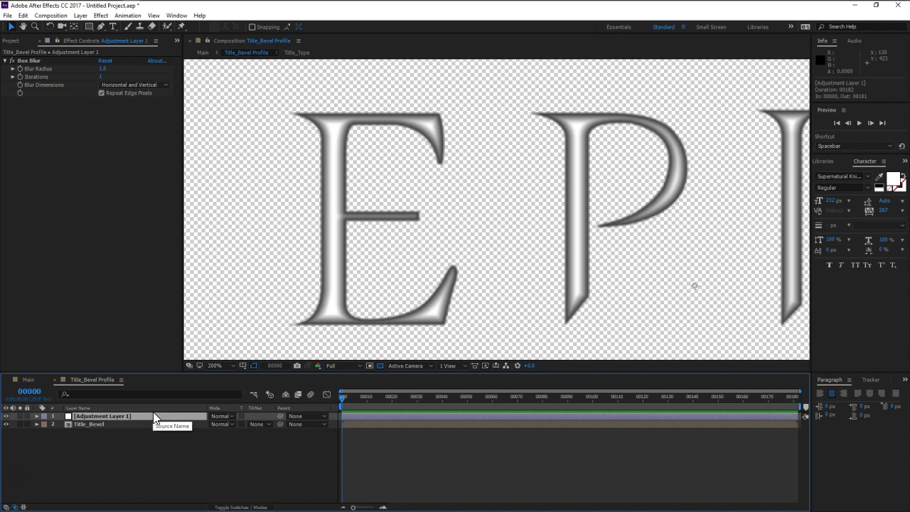
Step: Apply Solid Composite with a black colour to Adjustment Layer 1
{"action": "key", "text": "ctrl+space"}
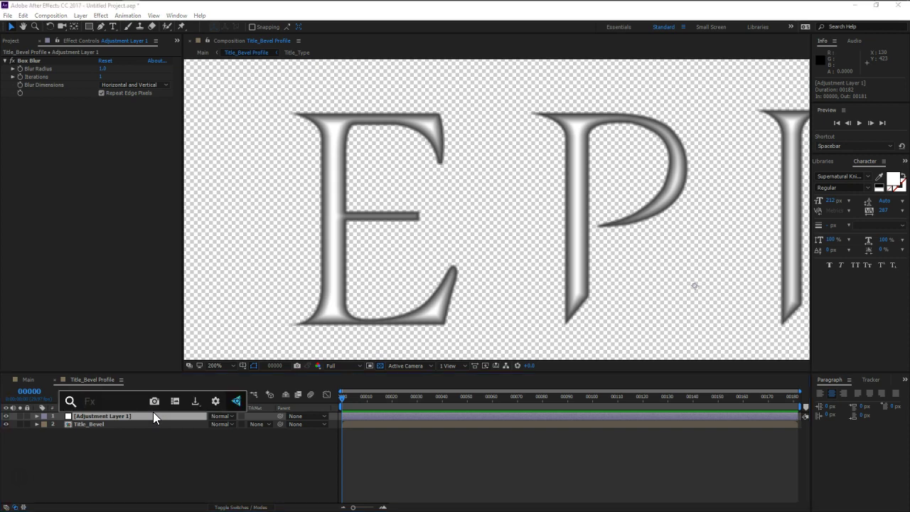
{"action": "type", "text": "solid"}
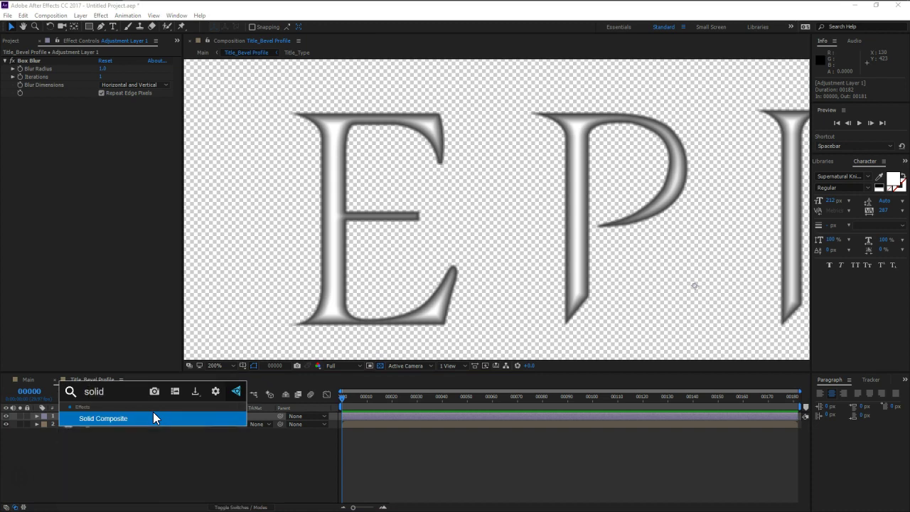
{"action": "key", "text": "Return"}
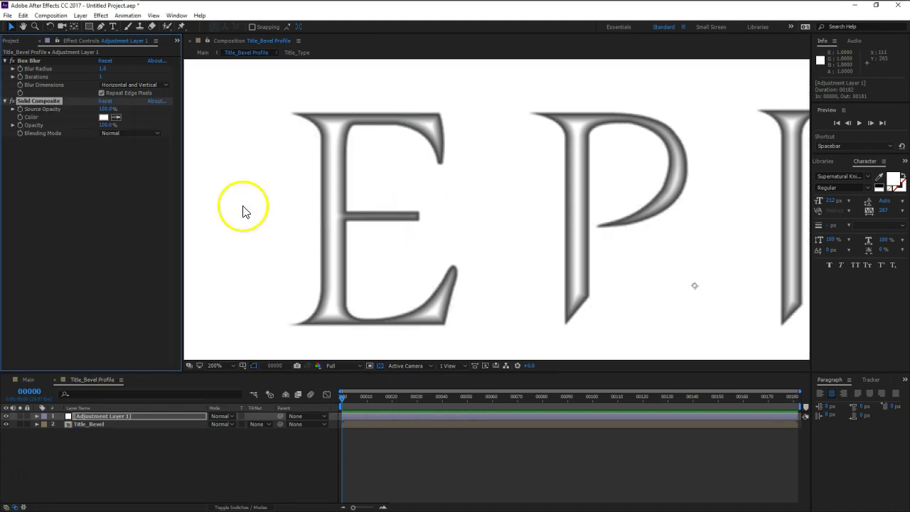
{"action": "left_click", "coordinate": [103, 117]}
{"action": "left_click_drag", "start_coordinate": [142, 248], "coordinate": [102, 315]}
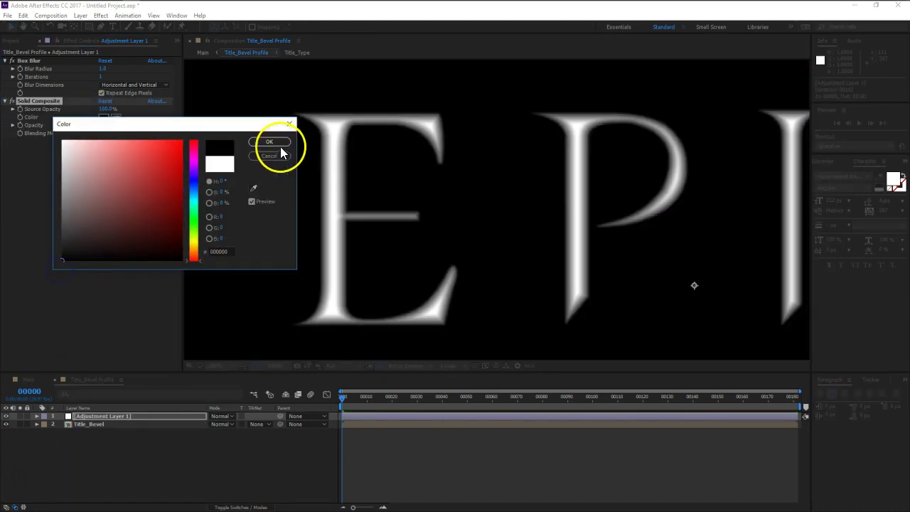
{"action": "left_click", "coordinate": [277, 144]}
{"action": "left_click", "coordinate": [230, 451]}
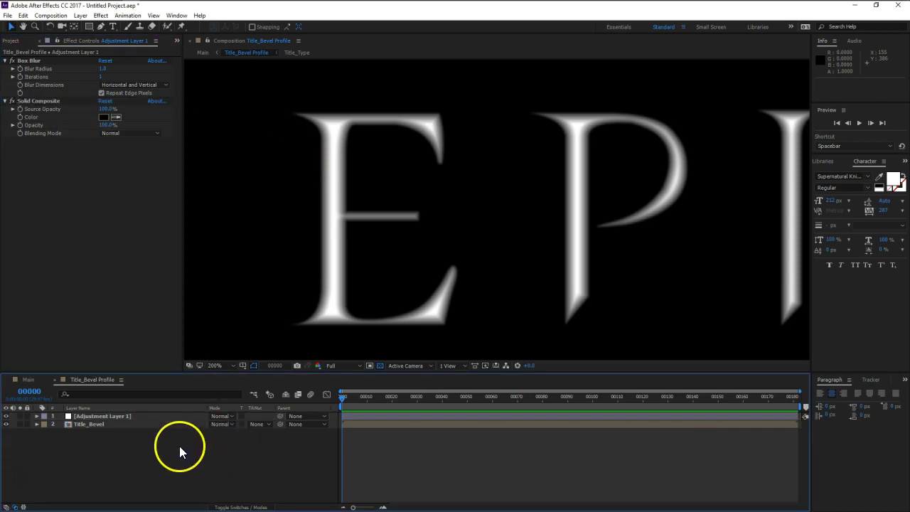
{"action": "left_click", "coordinate": [103, 423]}
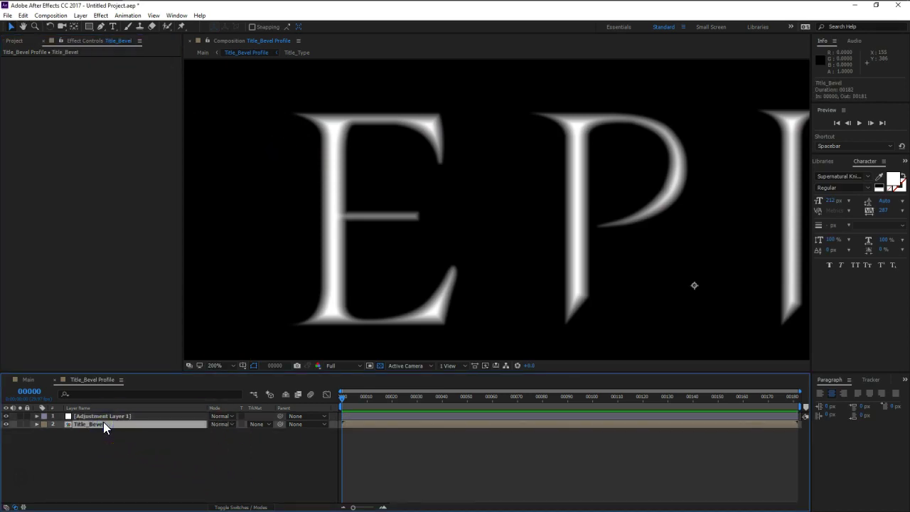
Step: Rescrub Title_Bevel's Inner Glow Size, then collapse the layer
{"action": "key", "text": "u"}
{"action": "key", "text": "u"}
{"action": "left_click_drag", "start_coordinate": [217, 484], "coordinate": [218, 482]}
{"action": "key", "text": "Return"}
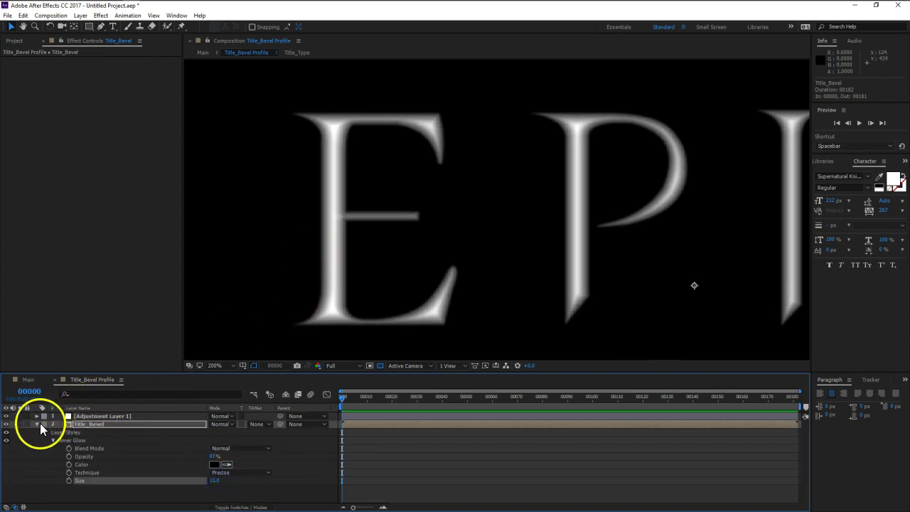
{"action": "left_click", "coordinate": [37, 424]}
{"action": "left_click", "coordinate": [99, 416]}
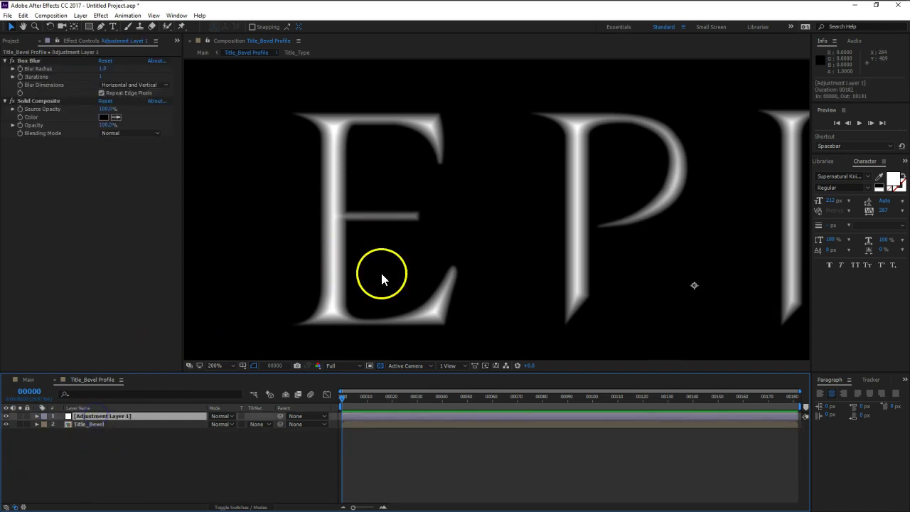
Step: Clear the layer selection, switch to the Main comp, and show the Project panel's items
{"action": "left_click", "coordinate": [166, 457]}
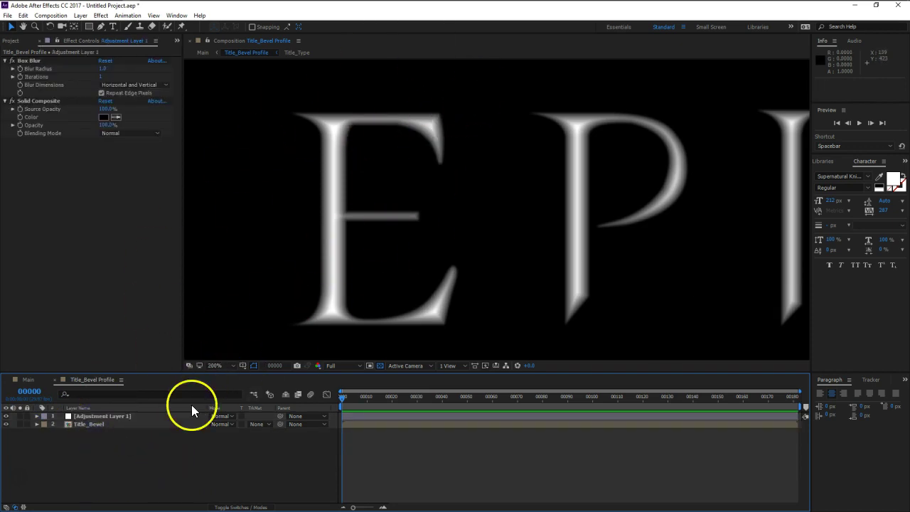
{"action": "left_click", "coordinate": [26, 380]}
{"action": "left_click", "coordinate": [116, 468]}
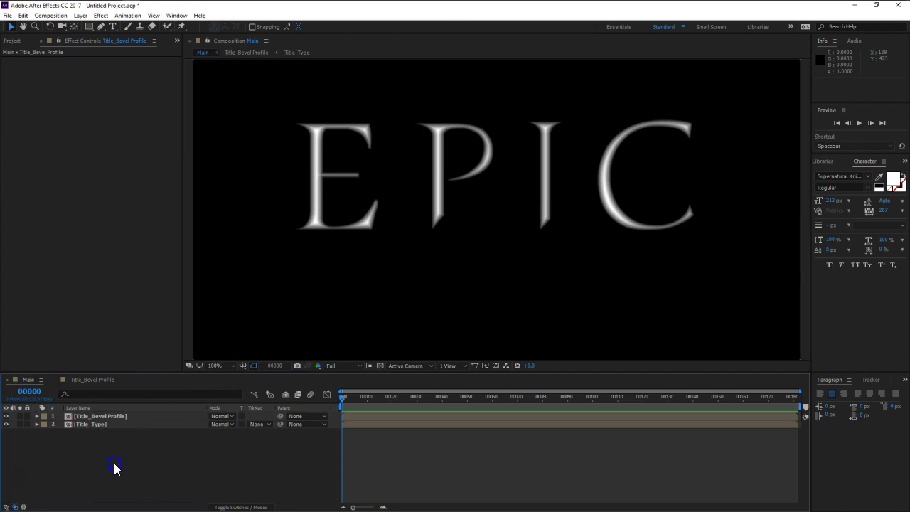
{"action": "left_click", "coordinate": [12, 40]}
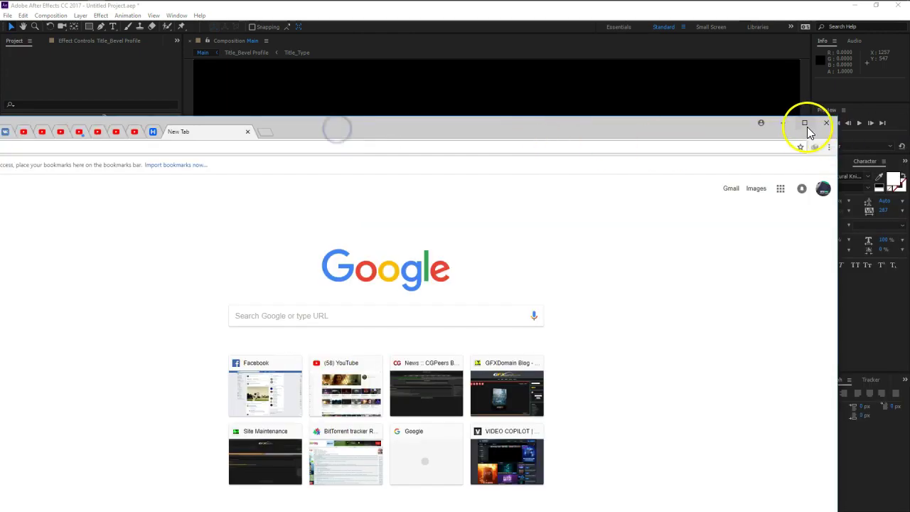
Step: Bring Chrome up full screen and go to the Pexels search page
{"action": "left_click", "coordinate": [807, 126]}
{"action": "type", "text": "pexels.com/search/field/"}
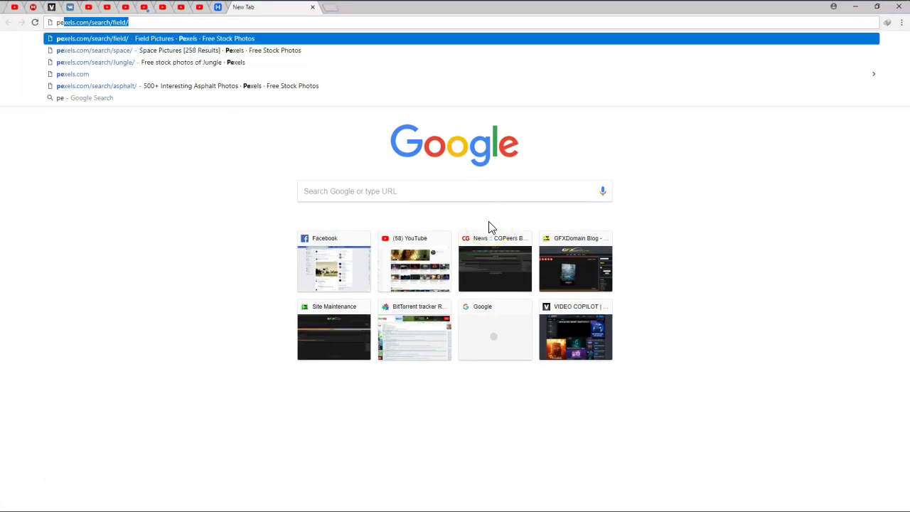
{"action": "key", "text": "Return"}
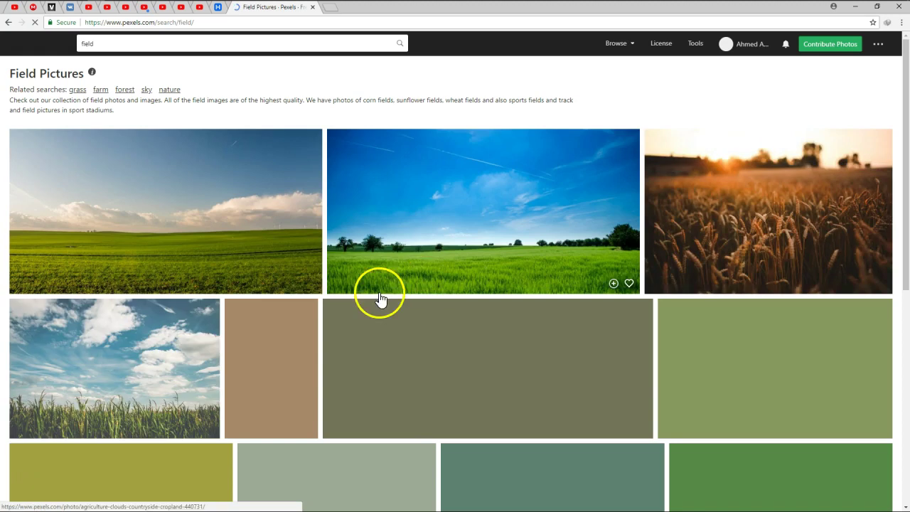
Step: Search Pexels for 'road forest' and browse the results
{"action": "left_click", "coordinate": [155, 48]}
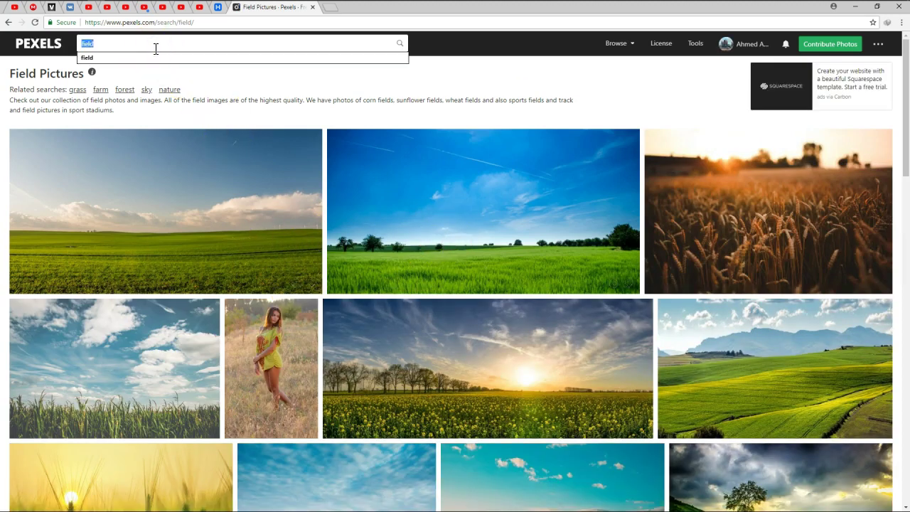
{"action": "type", "text": "Road"}
{"action": "key", "text": "Down"}
{"action": "key", "text": "Return"}
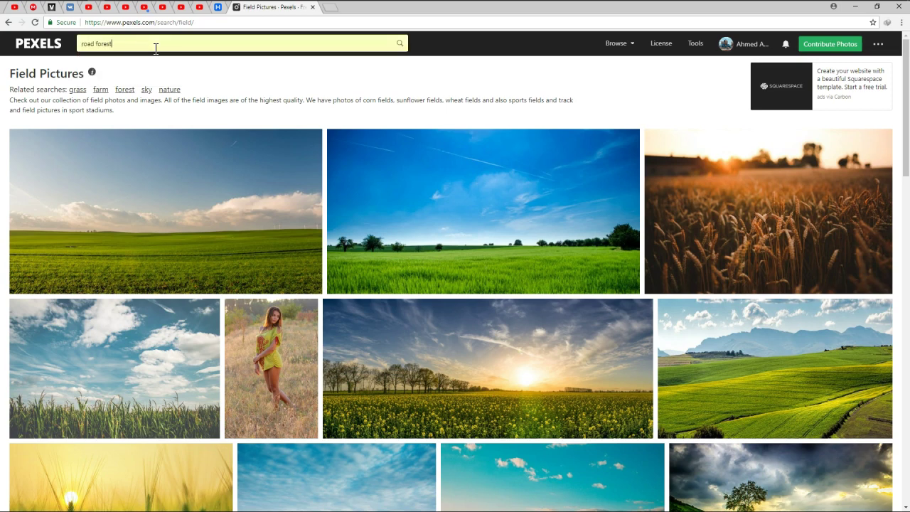
{"action": "left_click", "coordinate": [320, 64]}
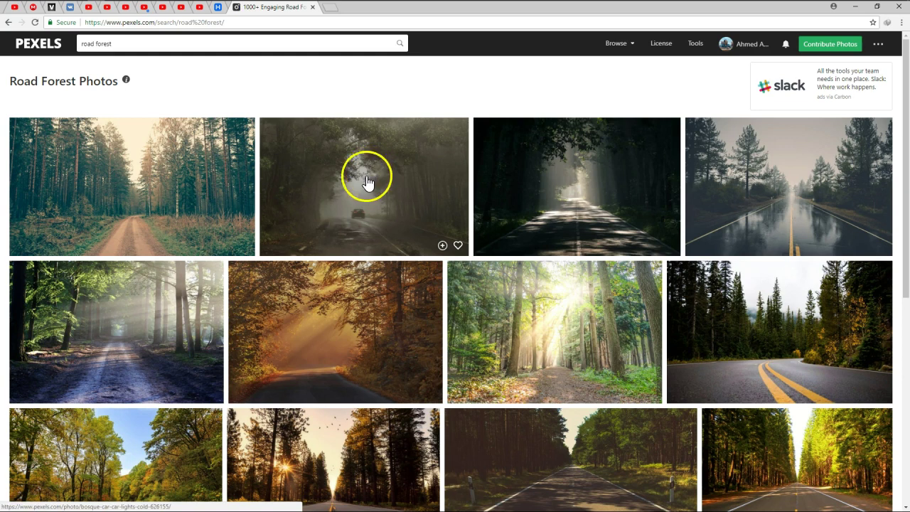
{"action": "scroll", "coordinate": [366, 179], "scroll_direction": "down", "scroll_amount": 3}
{"action": "scroll", "coordinate": [458, 264], "scroll_direction": "up", "scroll_amount": 1}
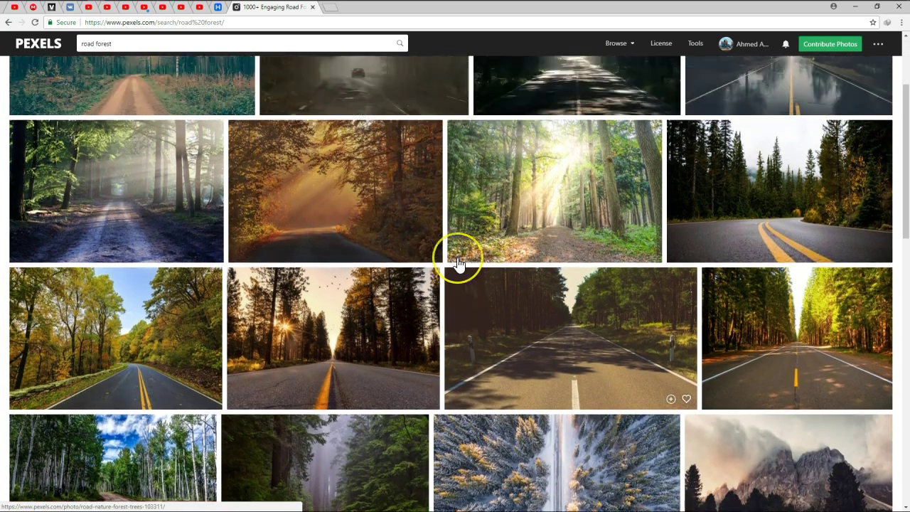
{"action": "scroll", "coordinate": [459, 264], "scroll_direction": "up", "scroll_amount": 2}
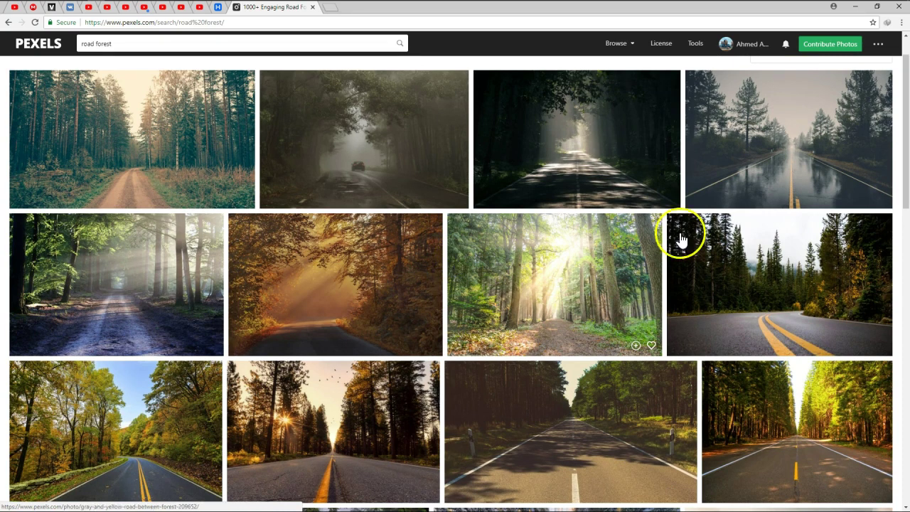
Step: Download the misty forest road photo at original size to the Desktop
{"action": "left_click", "coordinate": [748, 154]}
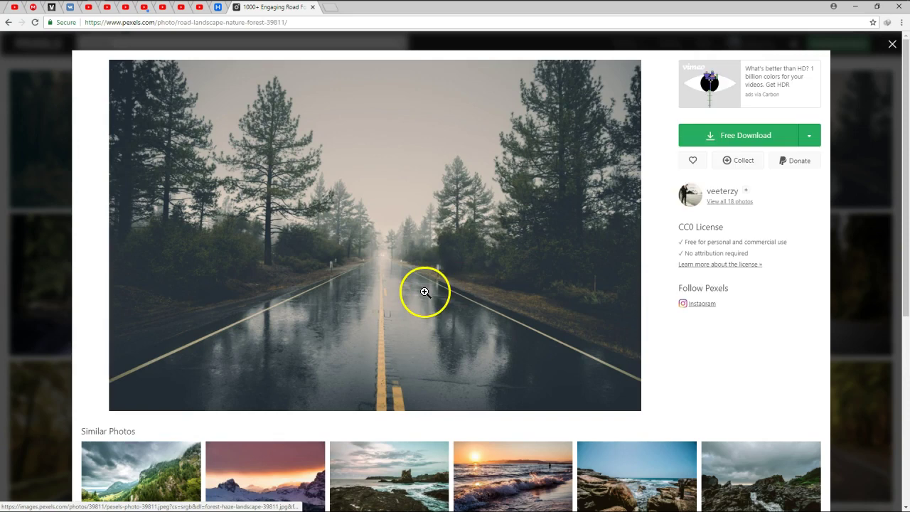
{"action": "scroll", "coordinate": [428, 291], "scroll_direction": "down", "scroll_amount": 1}
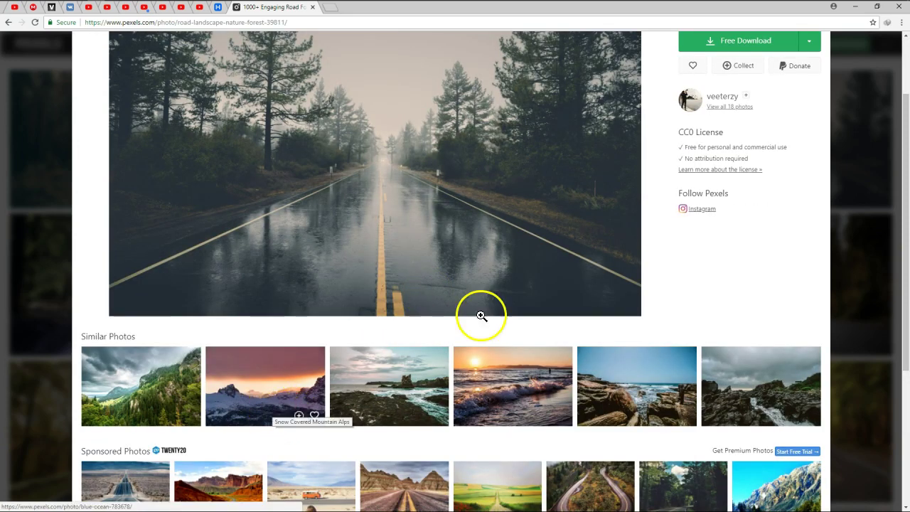
{"action": "left_click", "coordinate": [809, 46]}
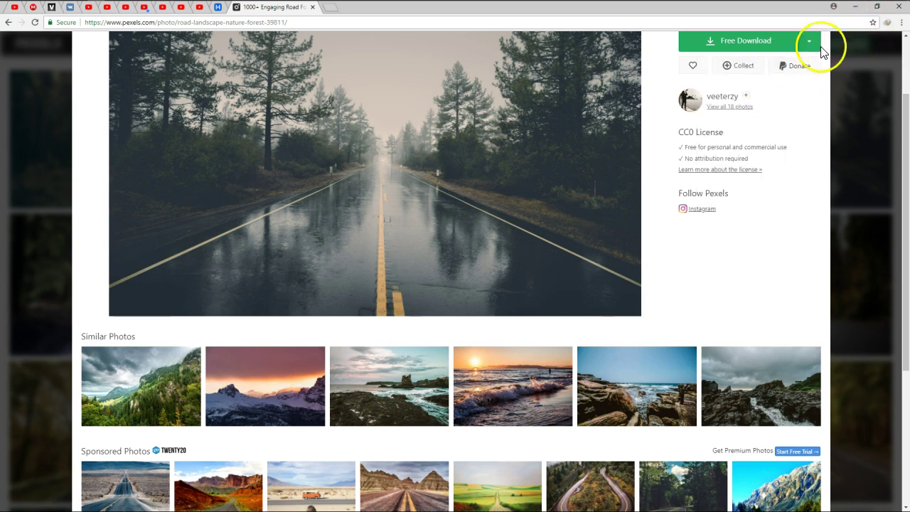
{"action": "left_click", "coordinate": [810, 41]}
{"action": "left_click", "coordinate": [792, 200]}
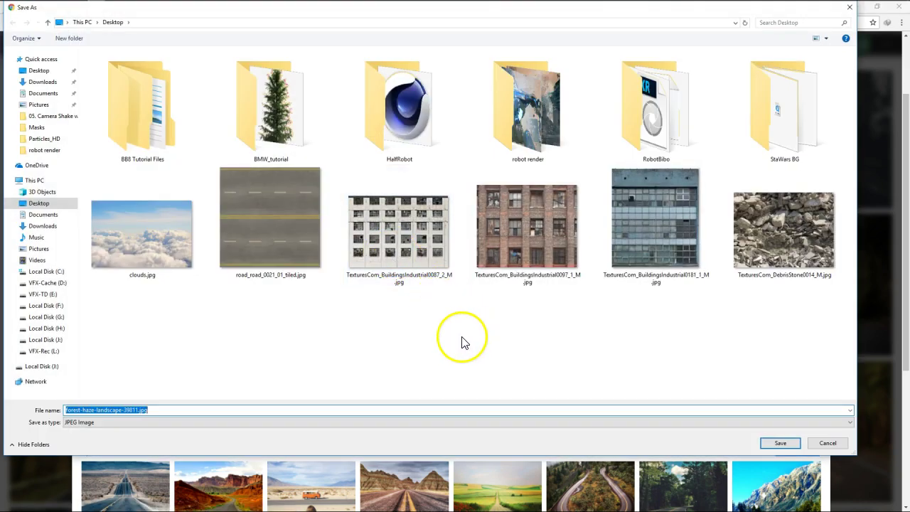
{"action": "left_click", "coordinate": [795, 445]}
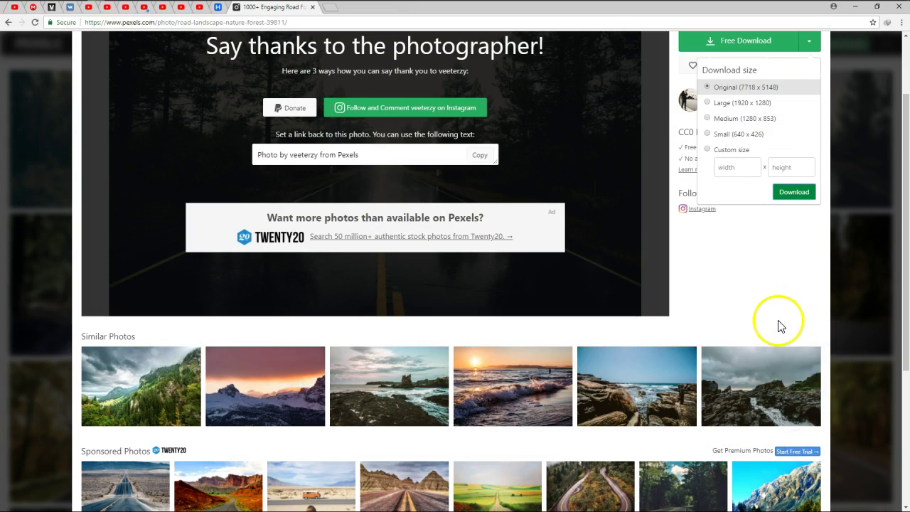
Step: Download the snowy mountain sunset photo at original size to the Desktop
{"action": "left_click", "coordinate": [262, 380]}
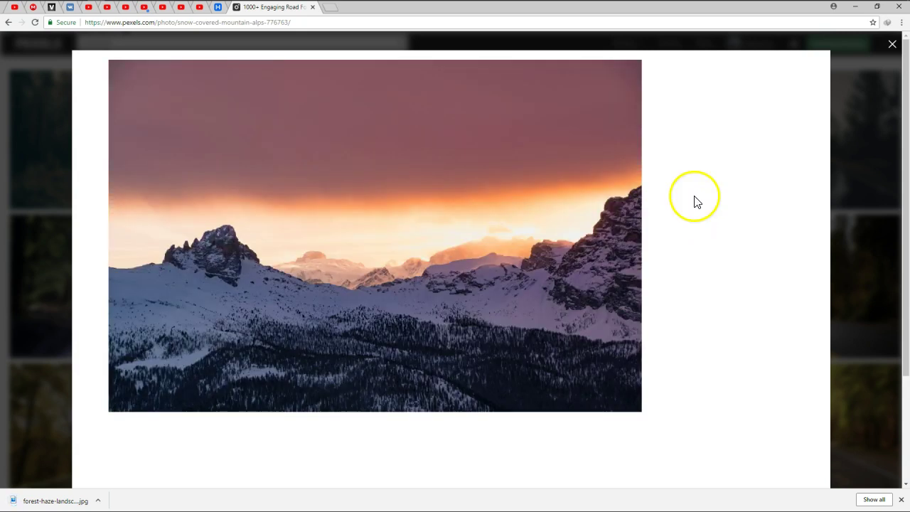
{"action": "left_click", "coordinate": [811, 89]}
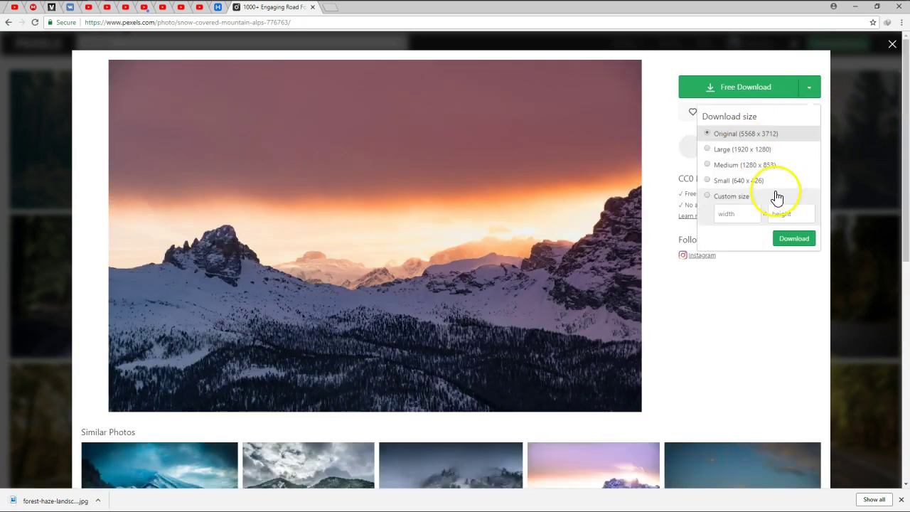
{"action": "left_click", "coordinate": [751, 181]}
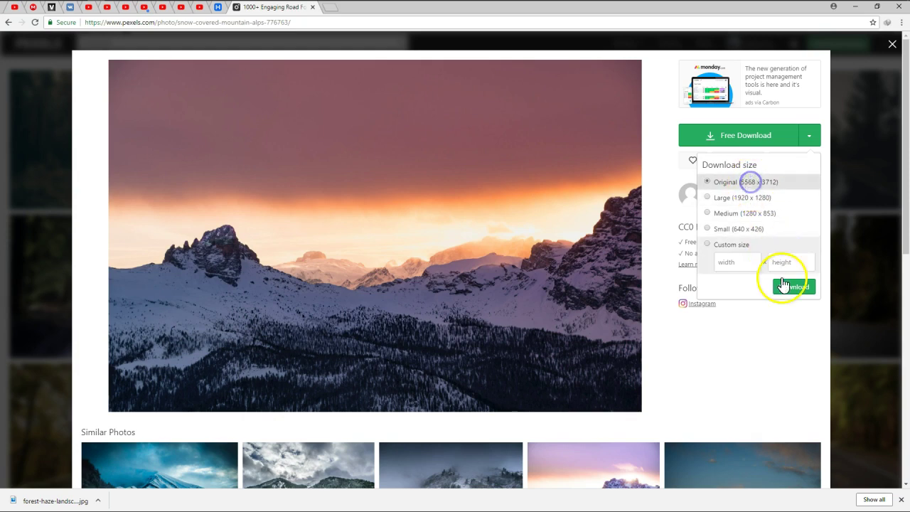
{"action": "left_click", "coordinate": [783, 284]}
{"action": "left_click", "coordinate": [785, 445]}
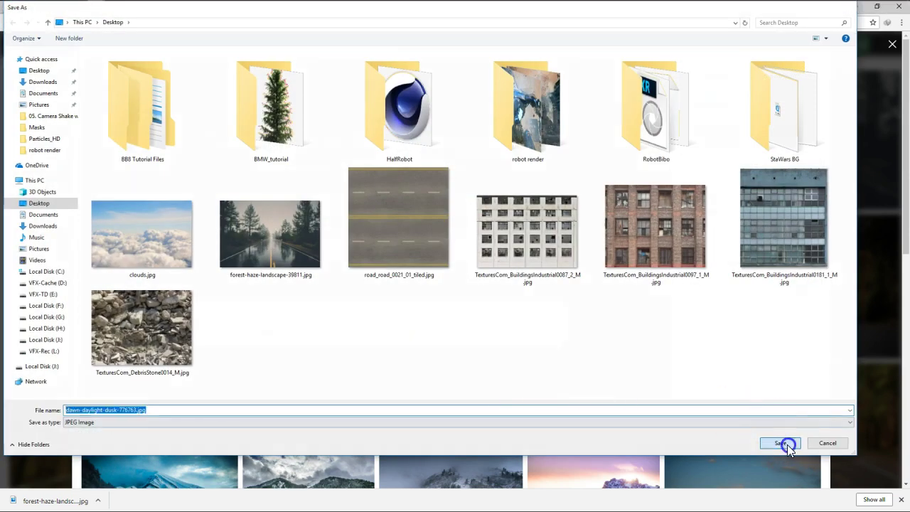
Step: Close the photo view to return to the road forest results
{"action": "scroll", "coordinate": [798, 339], "scroll_direction": "down", "scroll_amount": 3}
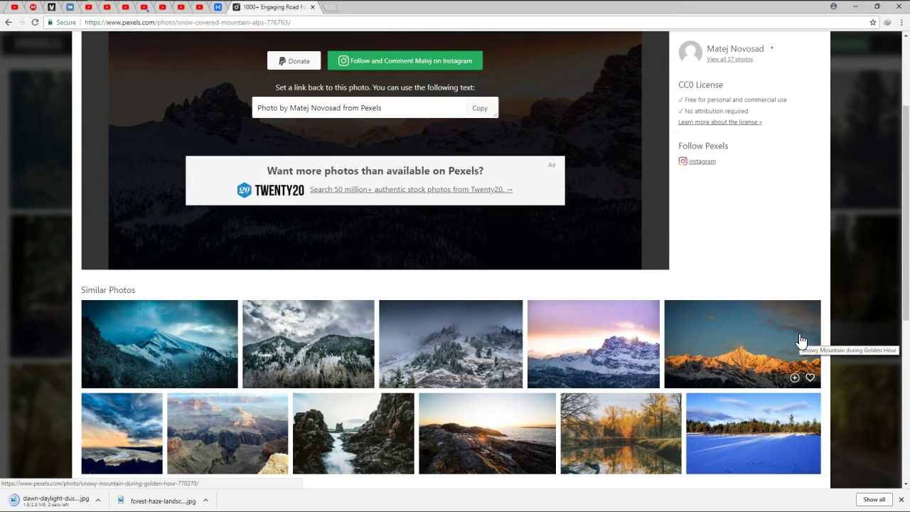
{"action": "scroll", "coordinate": [801, 341], "scroll_direction": "down", "scroll_amount": 2}
{"action": "scroll", "coordinate": [802, 339], "scroll_direction": "down", "scroll_amount": 1}
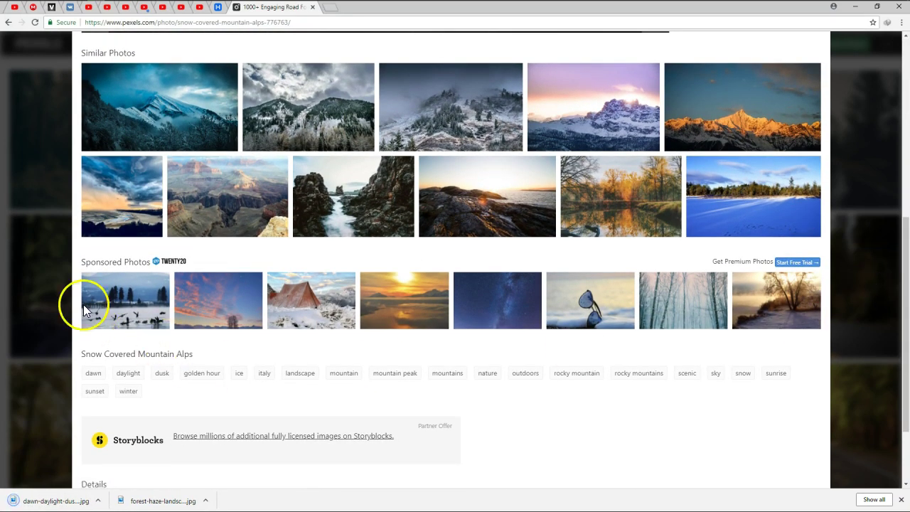
{"action": "scroll", "coordinate": [442, 327], "scroll_direction": "up", "scroll_amount": 1}
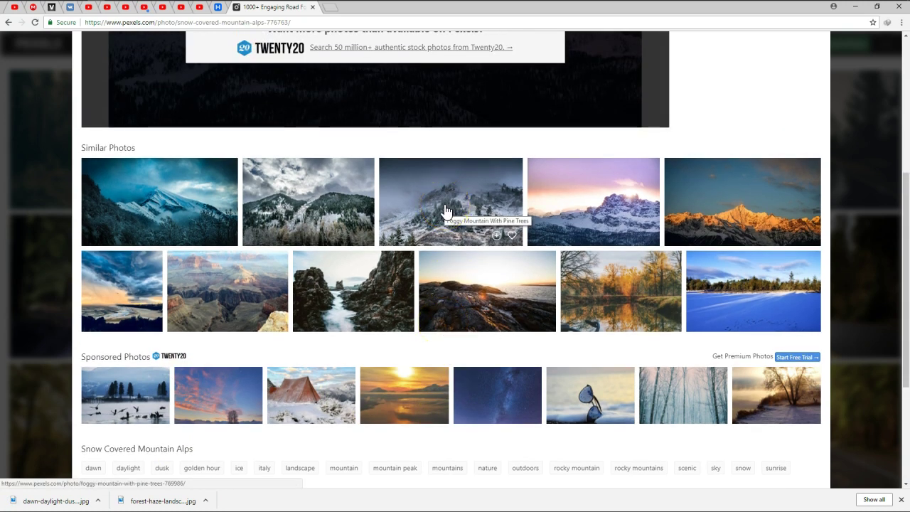
{"action": "scroll", "coordinate": [443, 209], "scroll_direction": "up", "scroll_amount": 3}
{"action": "left_click", "coordinate": [41, 199]}
{"action": "double_click", "coordinate": [116, 44]}
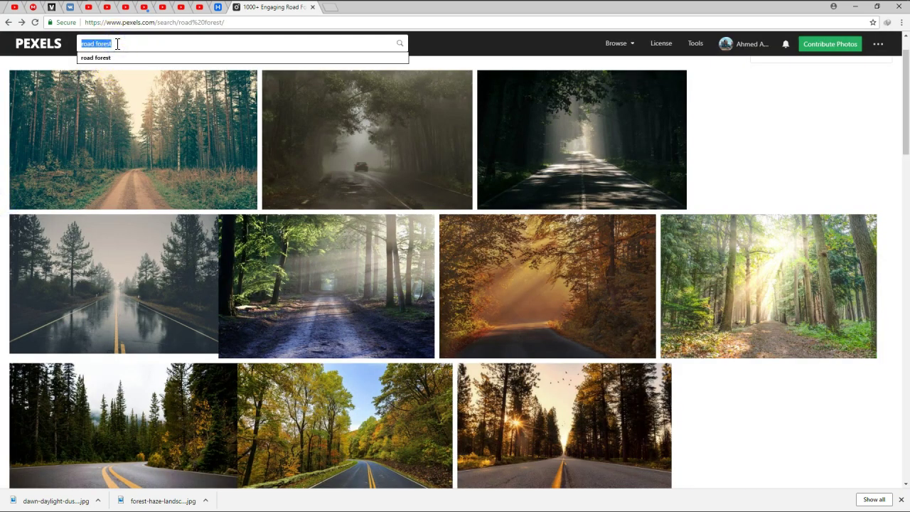
Step: Search Pexels for 'Dark Mountain' and browse the results
{"action": "type", "text": "Dark Mountain"}
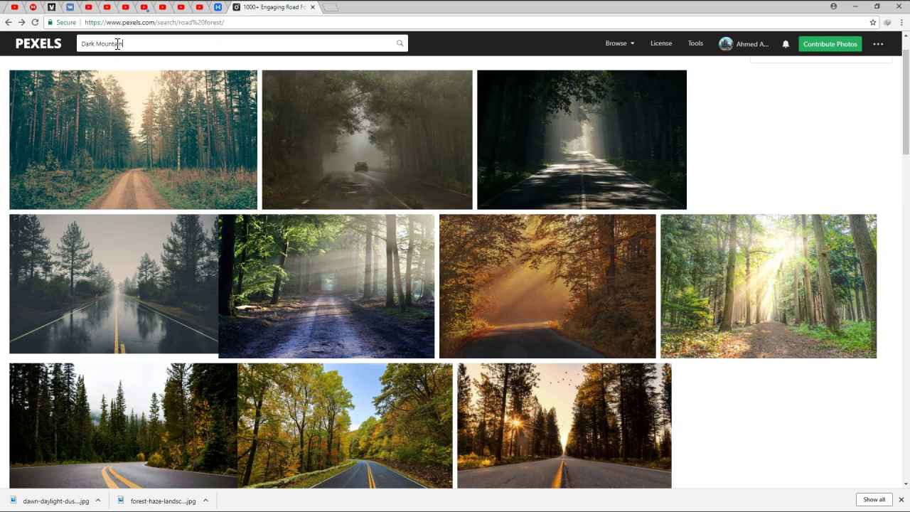
{"action": "key", "text": "Return"}
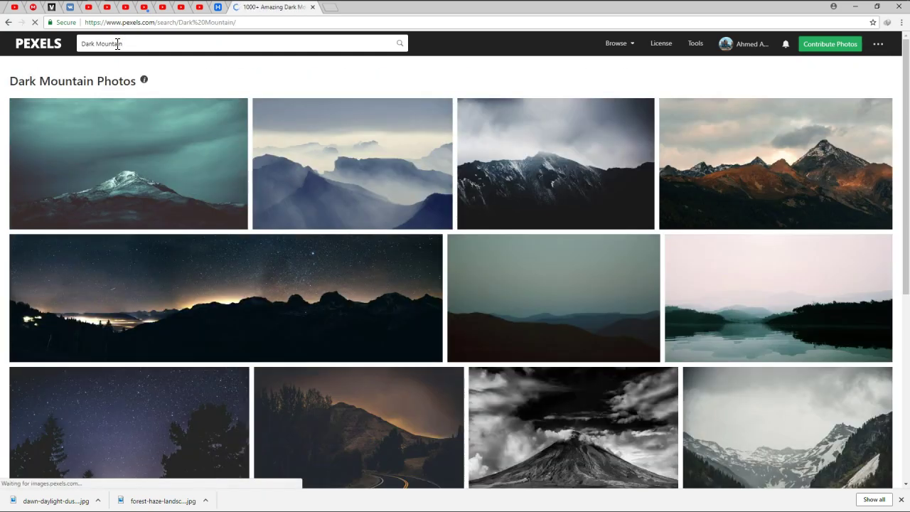
{"action": "left_click", "coordinate": [348, 78]}
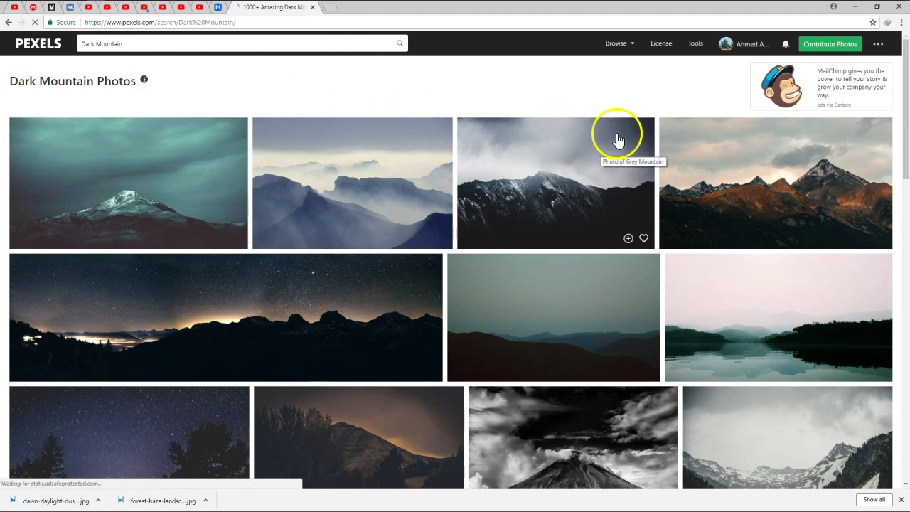
{"action": "scroll", "coordinate": [142, 191], "scroll_direction": "down", "scroll_amount": 2}
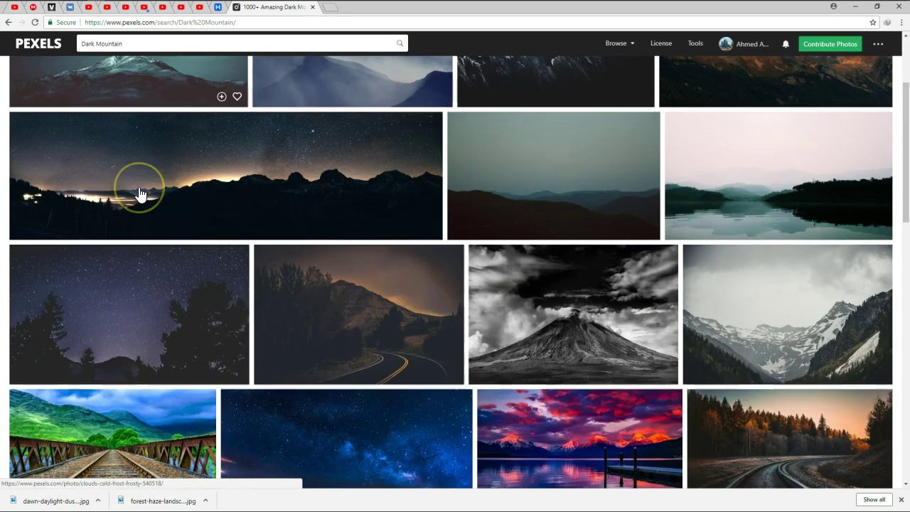
{"action": "scroll", "coordinate": [141, 194], "scroll_direction": "down", "scroll_amount": 1}
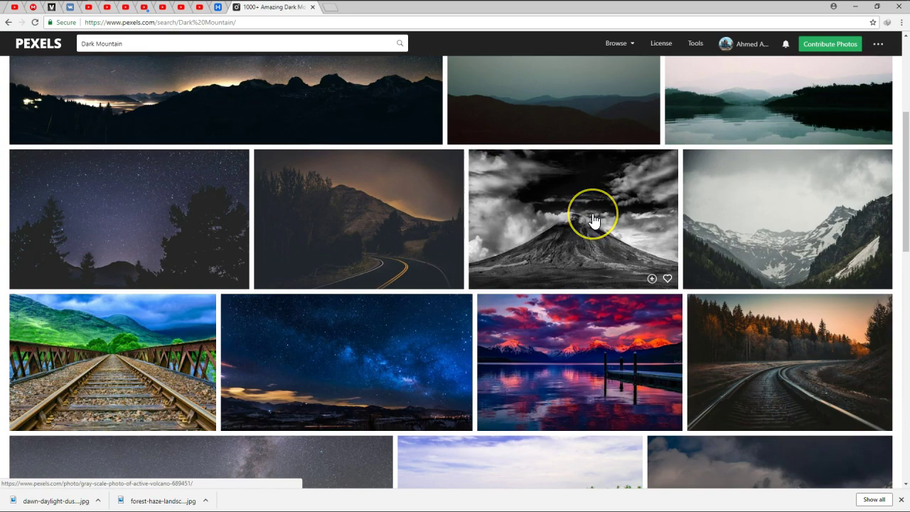
{"action": "scroll", "coordinate": [593, 219], "scroll_direction": "down", "scroll_amount": 3}
{"action": "scroll", "coordinate": [593, 220], "scroll_direction": "down", "scroll_amount": 3}
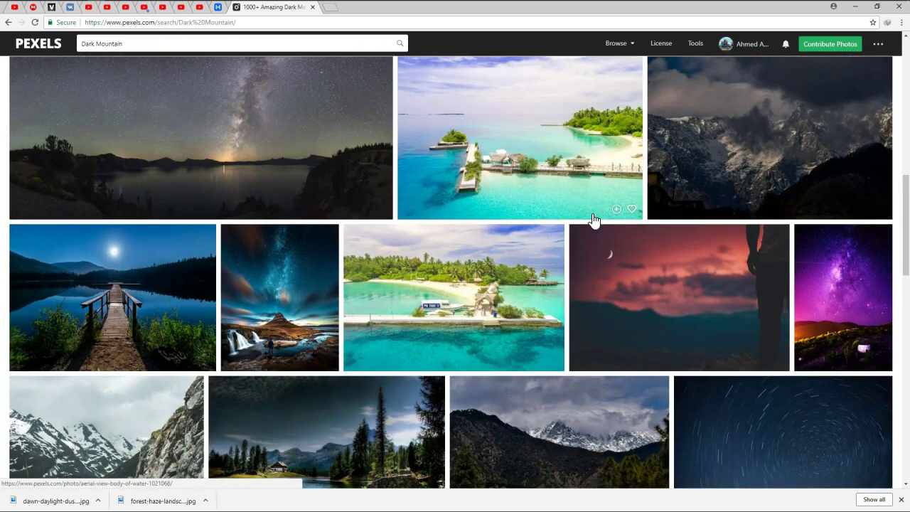
{"action": "scroll", "coordinate": [593, 219], "scroll_direction": "down", "scroll_amount": 4}
{"action": "scroll", "coordinate": [593, 219], "scroll_direction": "up", "scroll_amount": 4}
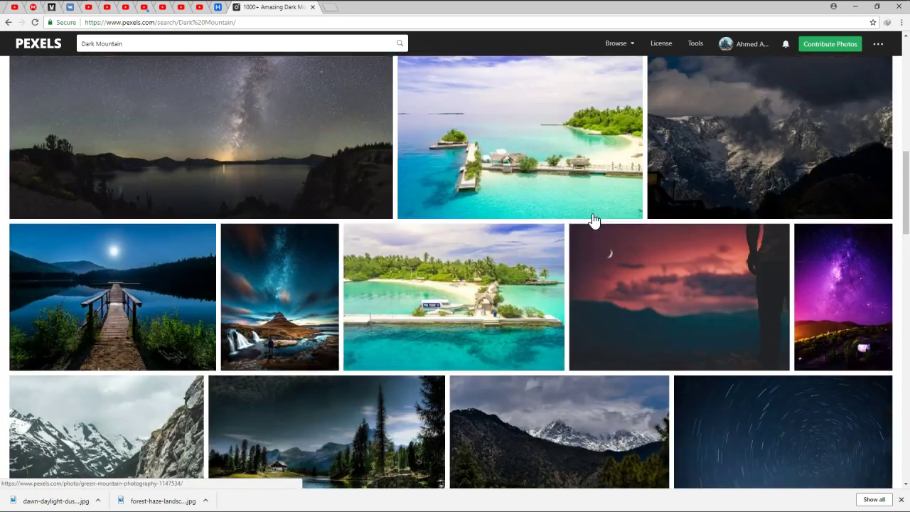
Step: Download the snowy peaks under cloudy sky photo at original size to the Desktop
{"action": "left_click", "coordinate": [812, 130]}
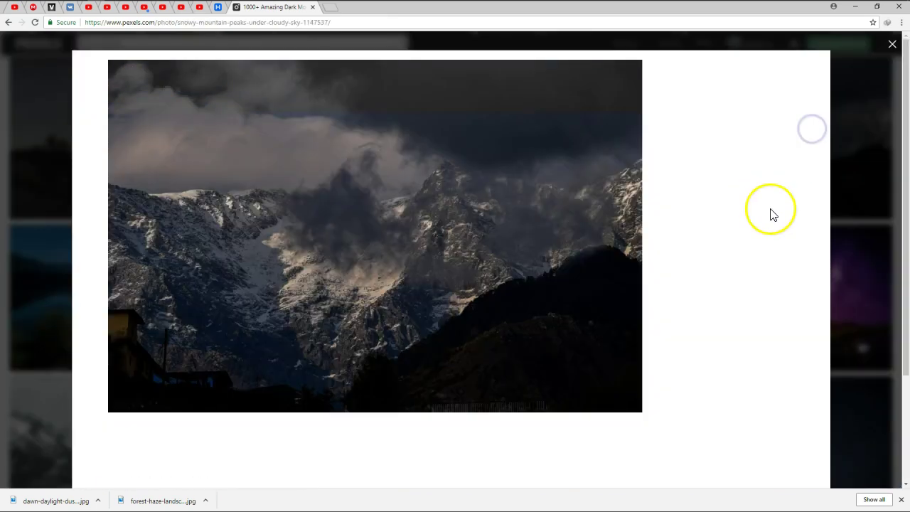
{"action": "left_click", "coordinate": [807, 88]}
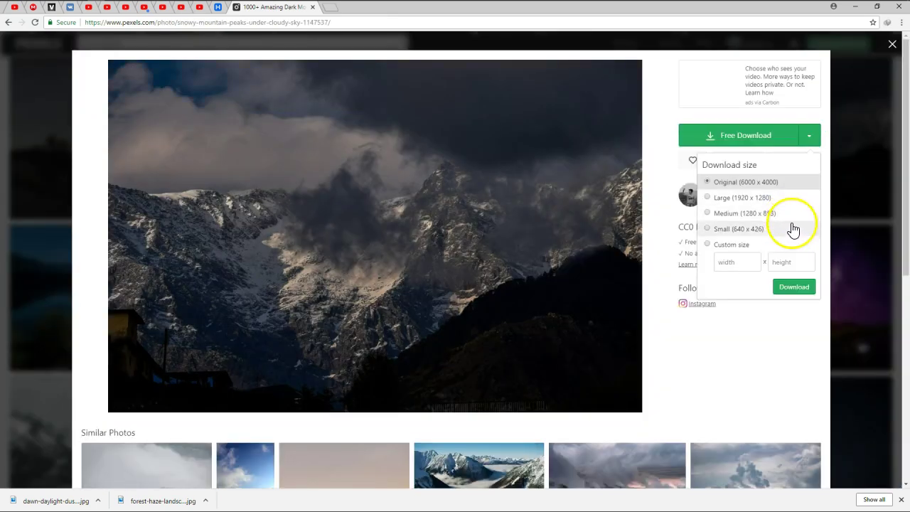
{"action": "left_click", "coordinate": [796, 287]}
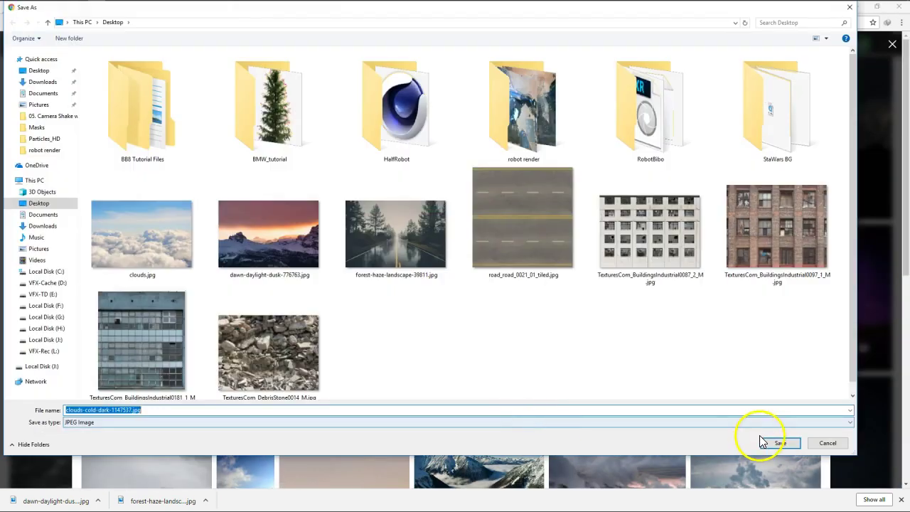
{"action": "left_click", "coordinate": [772, 441]}
Step: Download the similar cloudy mountain photo at original size, then close it
{"action": "scroll", "coordinate": [825, 308], "scroll_direction": "down", "scroll_amount": 3}
{"action": "scroll", "coordinate": [825, 307], "scroll_direction": "down", "scroll_amount": 1}
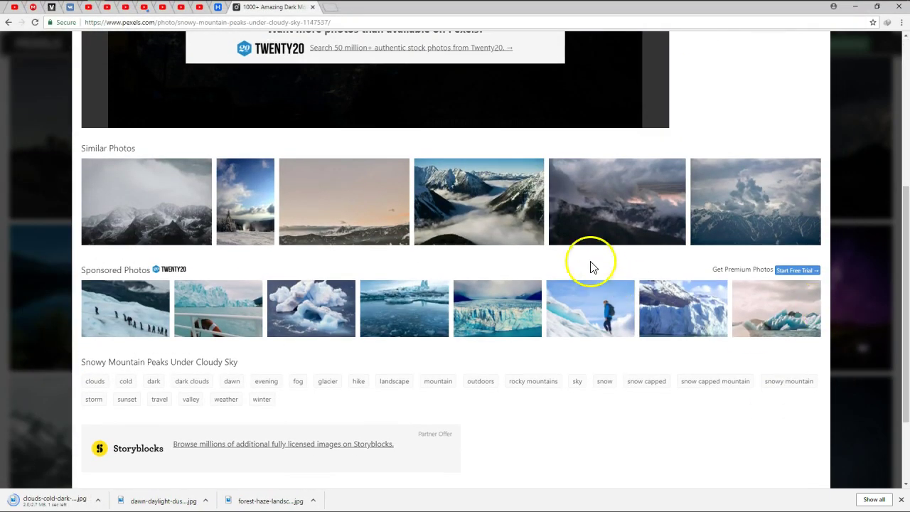
{"action": "left_click", "coordinate": [600, 194]}
{"action": "left_click", "coordinate": [811, 88]}
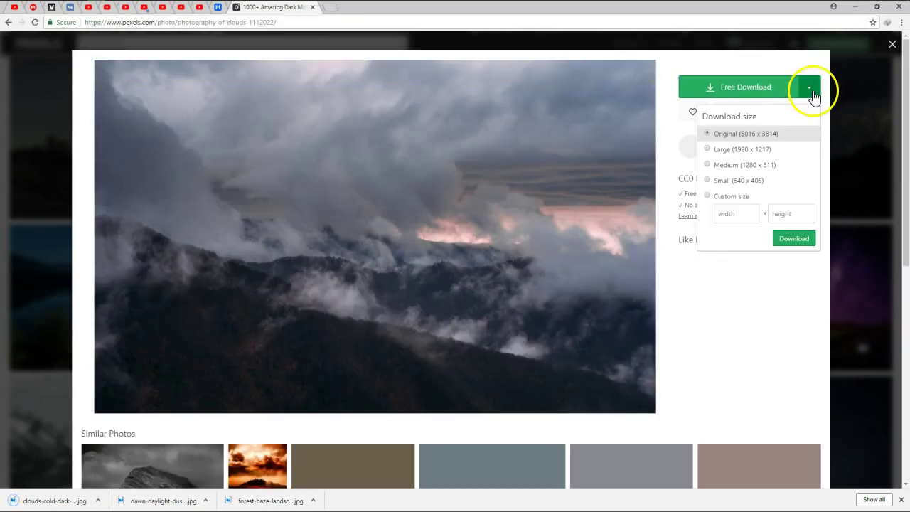
{"action": "left_click", "coordinate": [794, 286]}
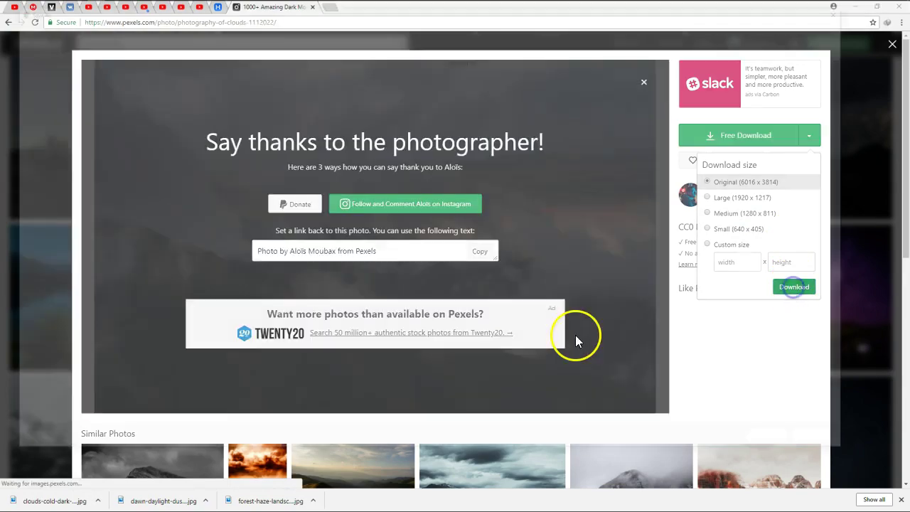
{"action": "left_click", "coordinate": [782, 443]}
{"action": "scroll", "coordinate": [853, 299], "scroll_direction": "down", "scroll_amount": 3}
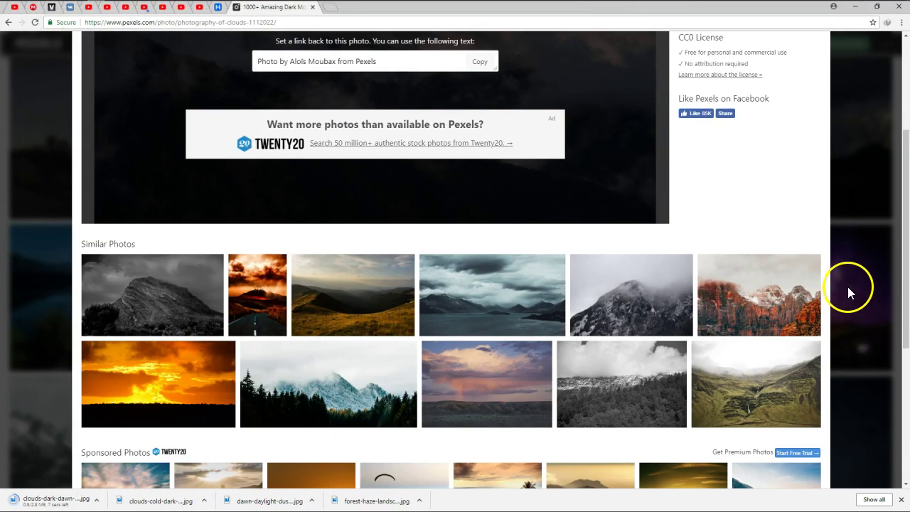
{"action": "left_click", "coordinate": [847, 274]}
Step: Search Pexels for 'Field' photos
{"action": "double_click", "coordinate": [168, 42]}
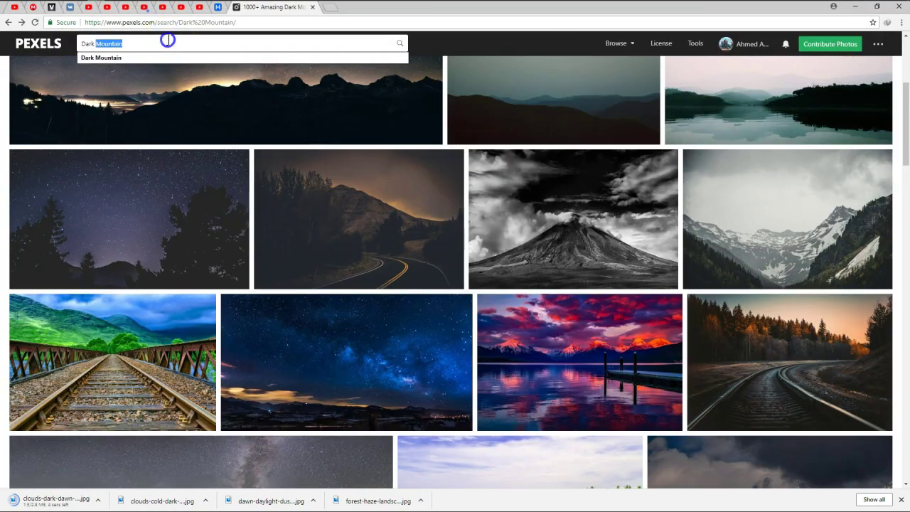
{"action": "key", "text": "BackSpace"}
{"action": "type", "text": "pa"}
{"action": "key", "text": "BackSpace"}
{"action": "key", "text": "BackSpace"}
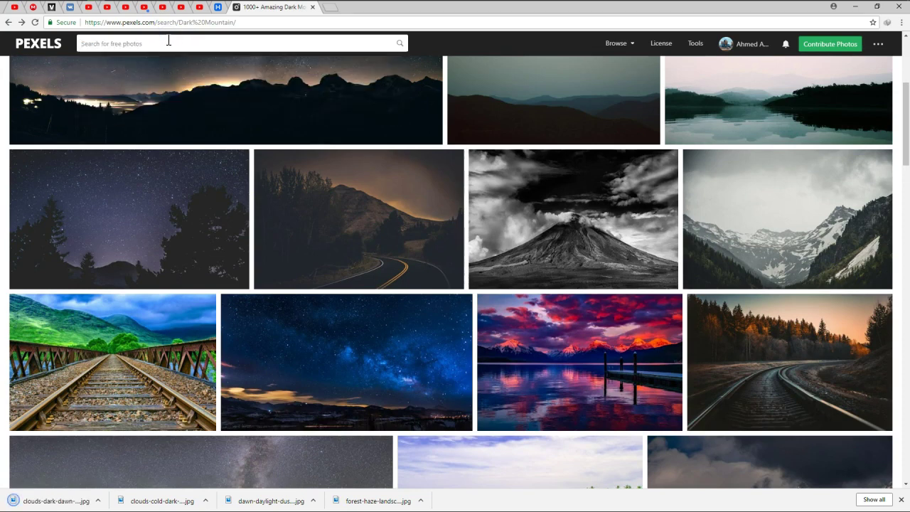
{"action": "type", "text": "Field"}
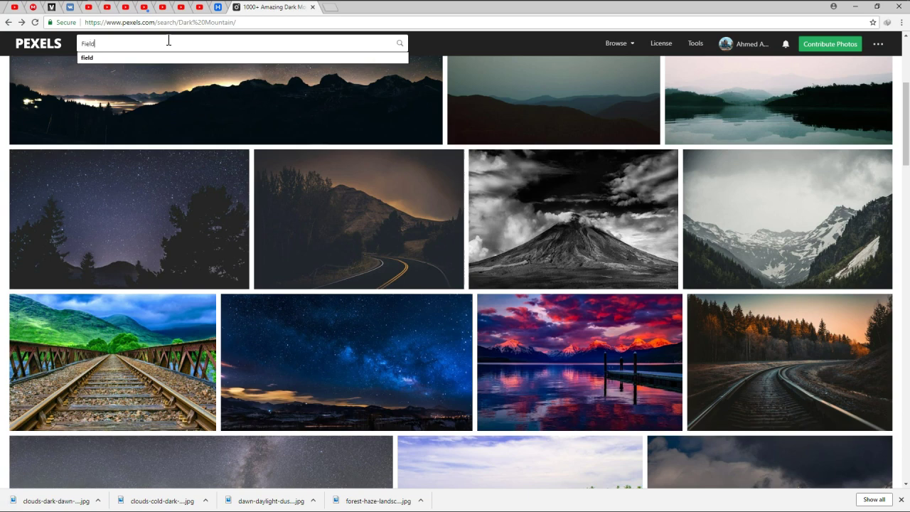
{"action": "key", "text": "Return"}
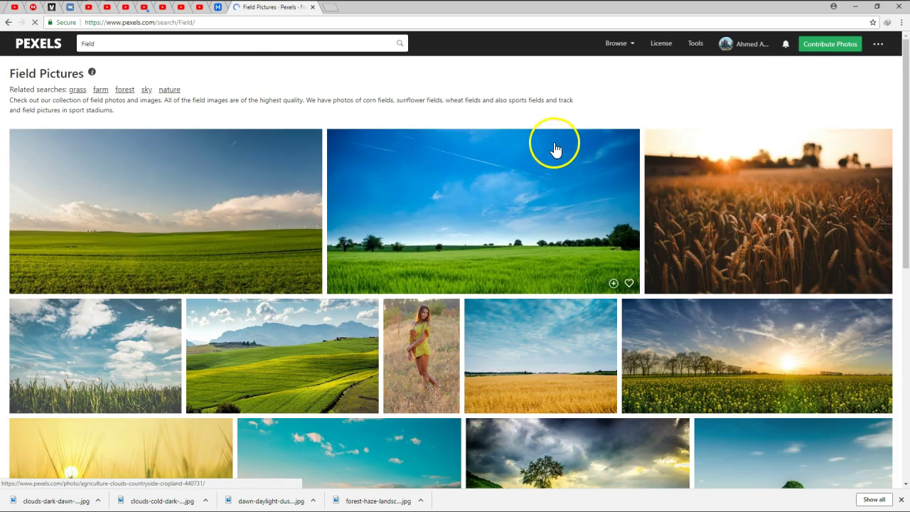
Step: Download the sunset wheat-field photo at original size, then close the preview
{"action": "left_click", "coordinate": [753, 220]}
{"action": "left_click", "coordinate": [805, 88]}
{"action": "left_click", "coordinate": [790, 288]}
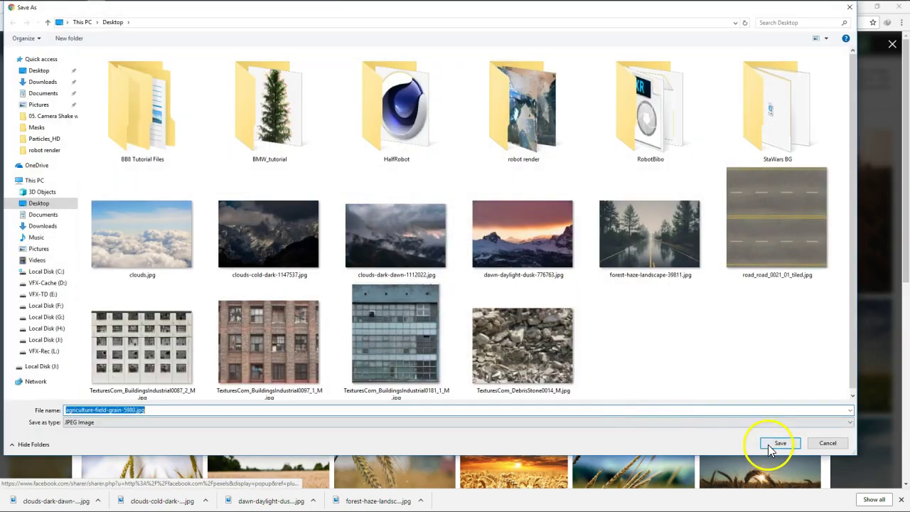
{"action": "left_click", "coordinate": [786, 442]}
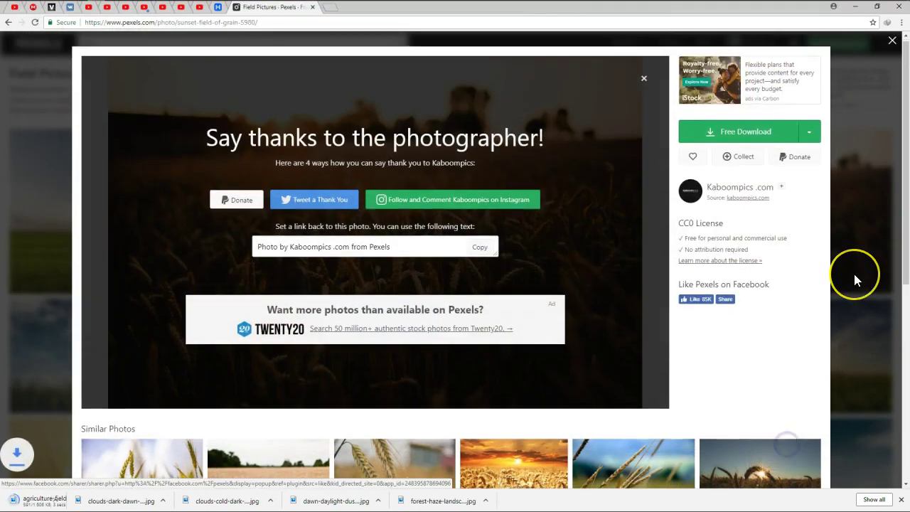
{"action": "scroll", "coordinate": [856, 277], "scroll_direction": "down", "scroll_amount": 3}
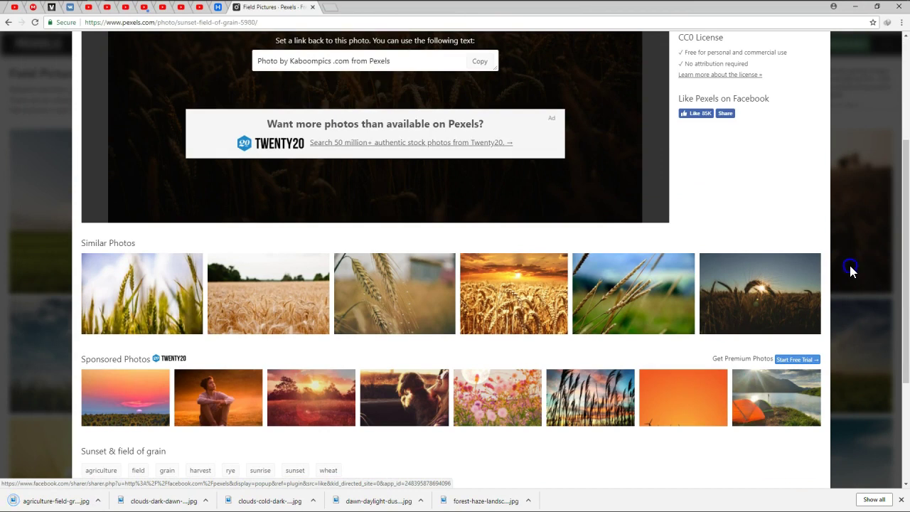
{"action": "left_click", "coordinate": [851, 271]}
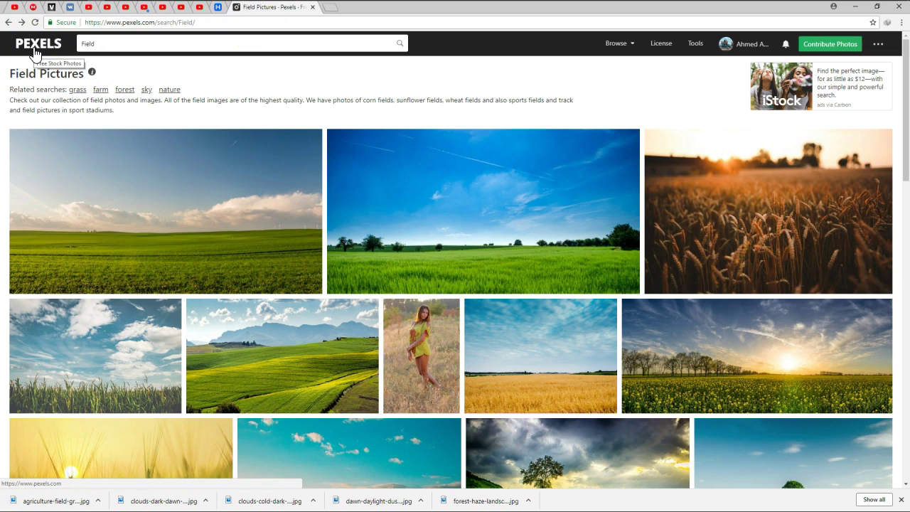
Step: Search Pexels for 'Jungle' photos, then minimize Chrome to reveal After Effects
{"action": "double_click", "coordinate": [135, 44]}
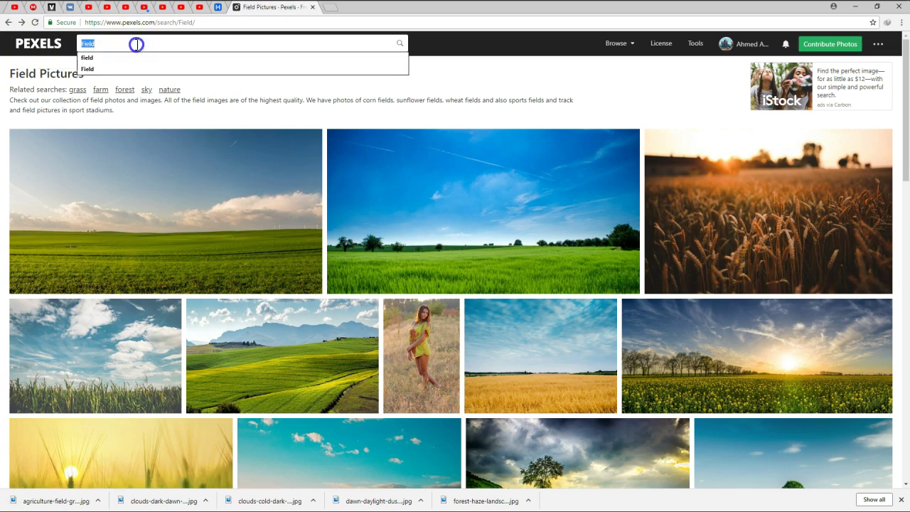
{"action": "type", "text": "jung"}
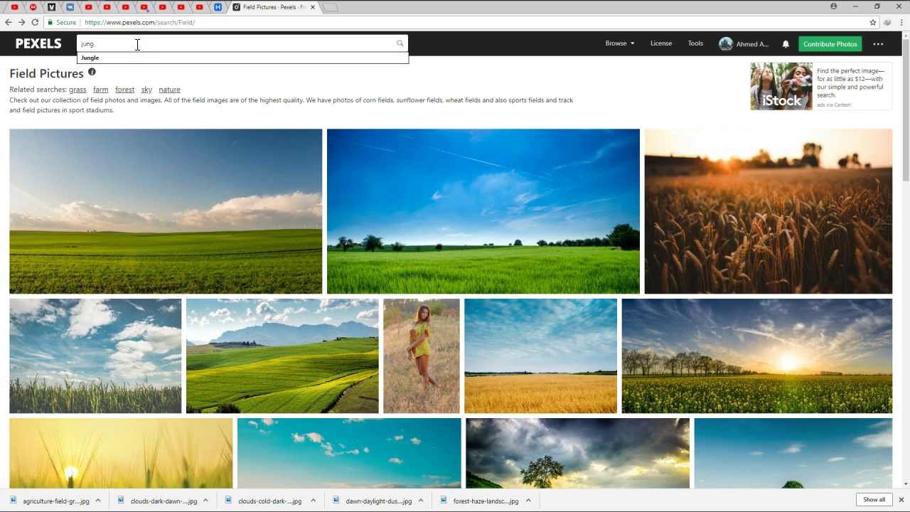
{"action": "key", "text": "Down"}
{"action": "key", "text": "Return"}
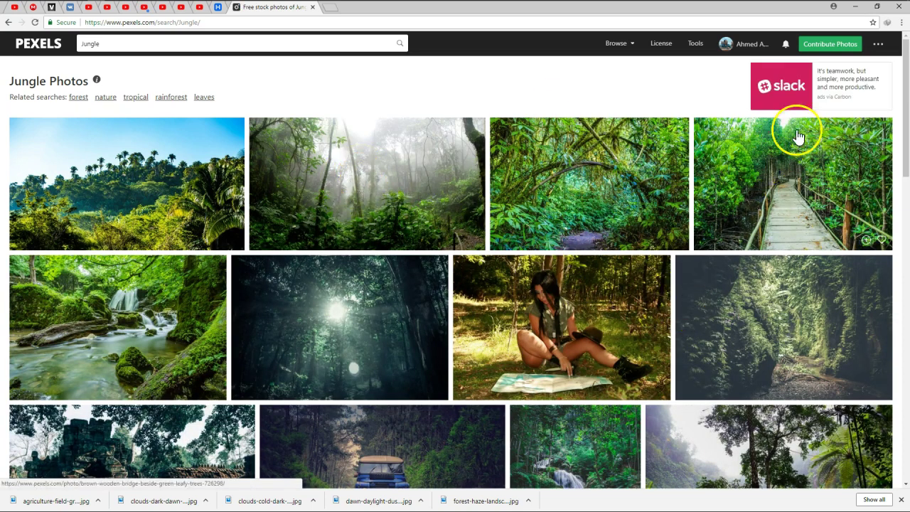
{"action": "left_click", "coordinate": [858, 9]}
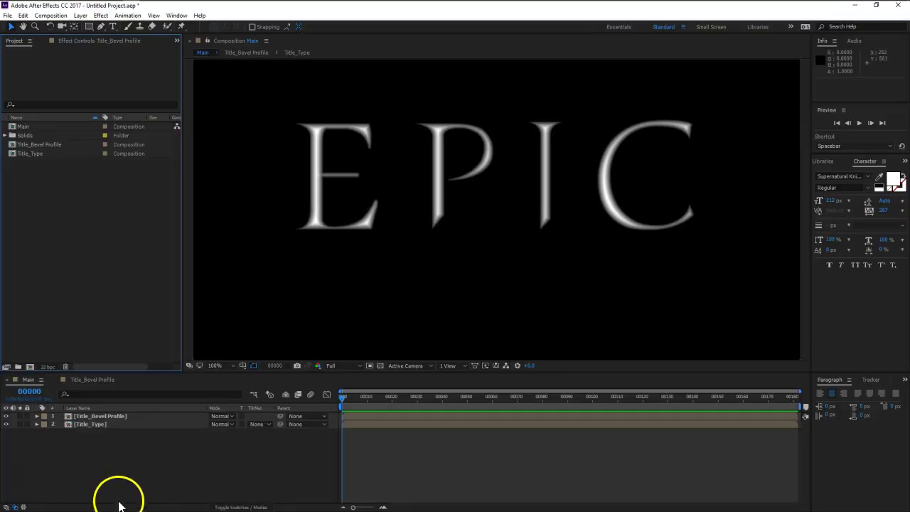
Step: Import the five downloaded JPGs: field-grain, clouds-cold-dark, clouds-dark-dawn, forest haze, dawn-daylight-dusk
{"action": "double_click", "coordinate": [98, 216]}
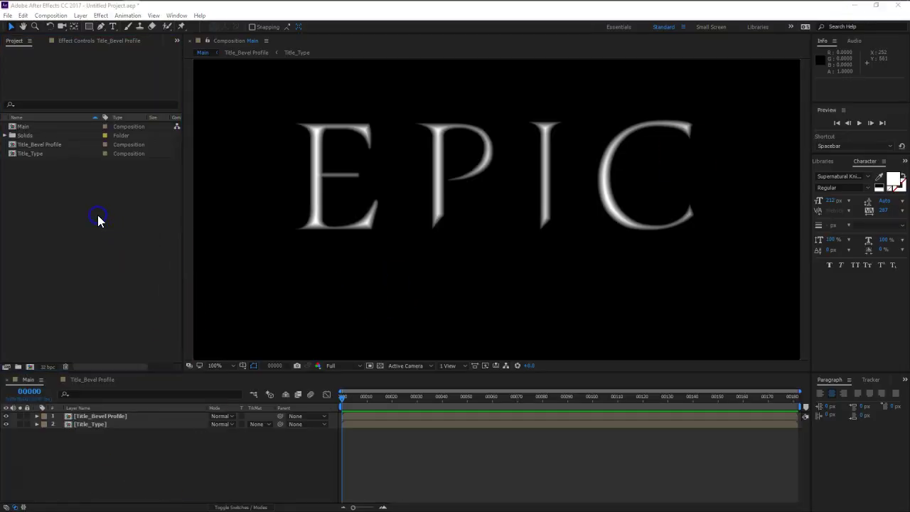
{"action": "left_click", "coordinate": [270, 276]}
{"action": "left_click", "coordinate": [507, 261], "text": "ctrl"}
{"action": "left_click", "coordinate": [472, 255]}
{"action": "left_click", "coordinate": [583, 285]}
{"action": "left_click", "coordinate": [731, 256], "text": "ctrl"}
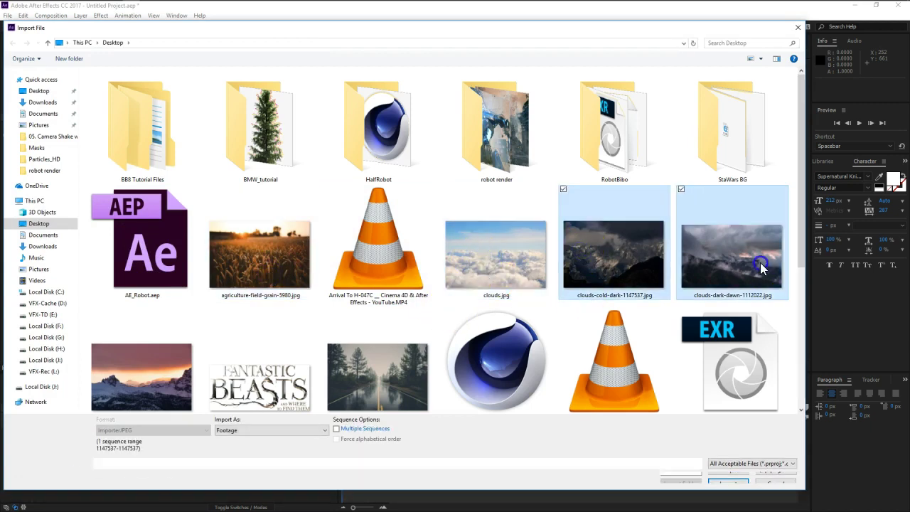
{"action": "left_click", "coordinate": [256, 245], "text": "ctrl"}
{"action": "left_click", "coordinate": [366, 355], "text": "ctrl"}
{"action": "left_click", "coordinate": [161, 358], "text": "ctrl"}
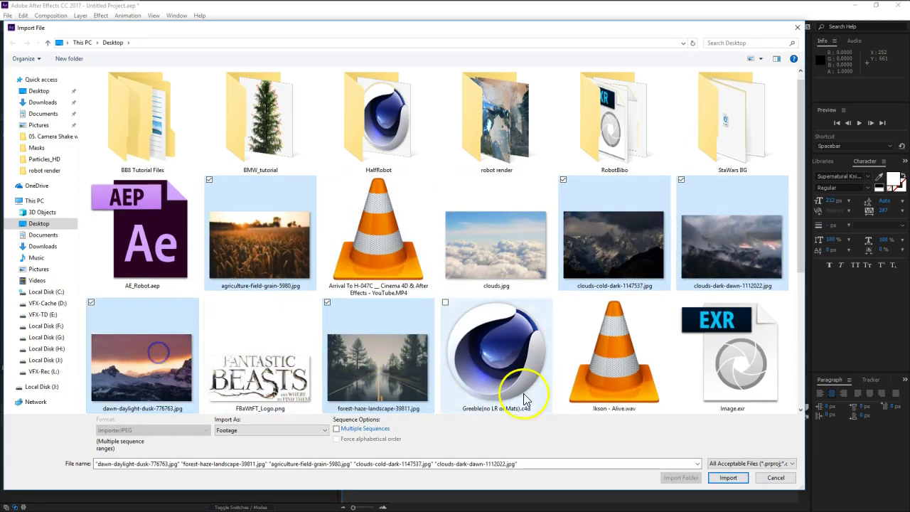
{"action": "left_click", "coordinate": [725, 478]}
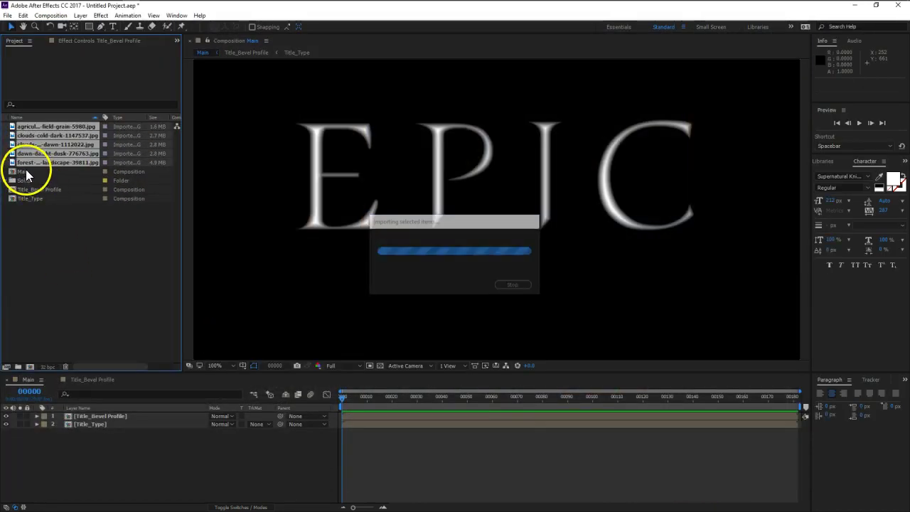
Step: Group the five images into a new folder named BG and review its contents
{"action": "left_click_drag", "start_coordinate": [15, 165], "coordinate": [19, 367]}
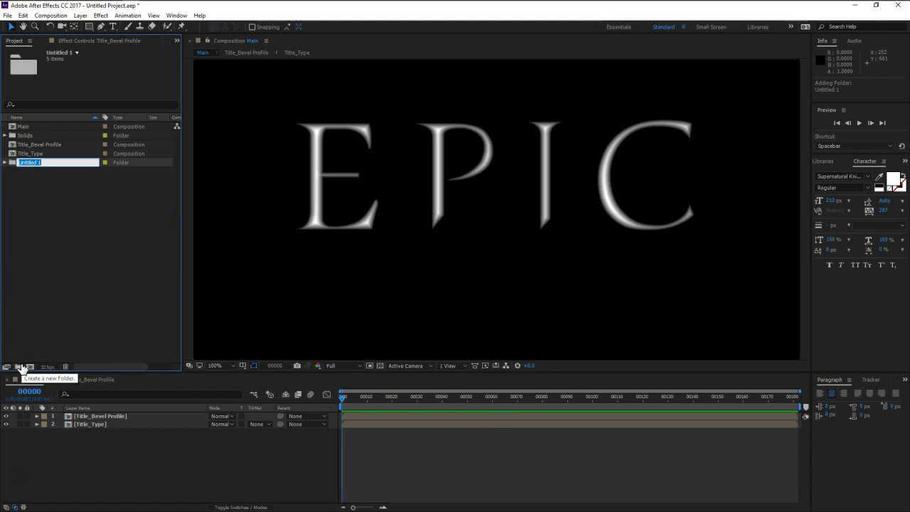
{"action": "type", "text": "BG"}
{"action": "left_click", "coordinate": [57, 321]}
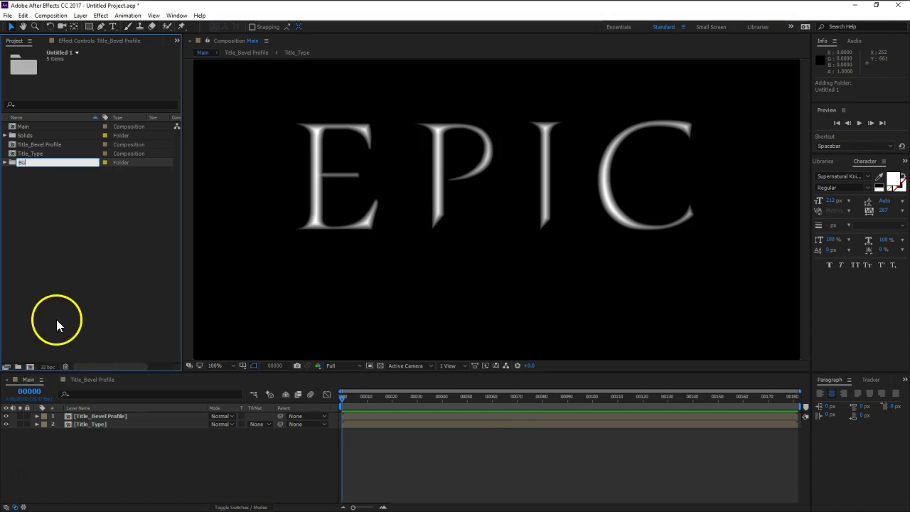
{"action": "left_click", "coordinate": [5, 127]}
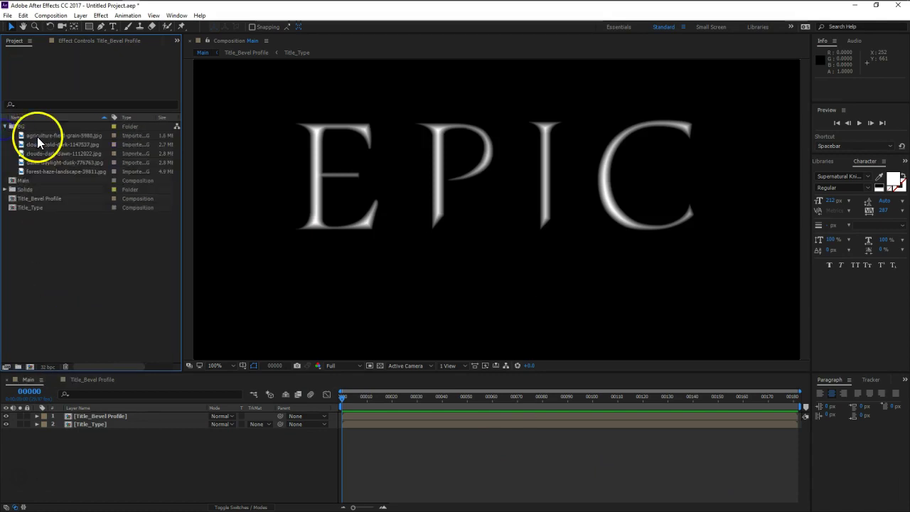
{"action": "left_click", "coordinate": [37, 136]}
{"action": "left_click", "coordinate": [47, 145]}
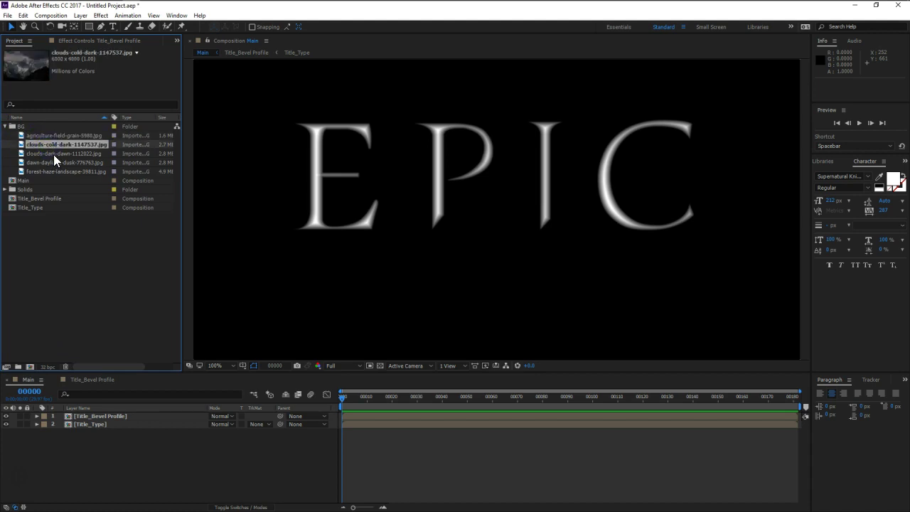
{"action": "left_click", "coordinate": [55, 154]}
{"action": "left_click", "coordinate": [56, 161]}
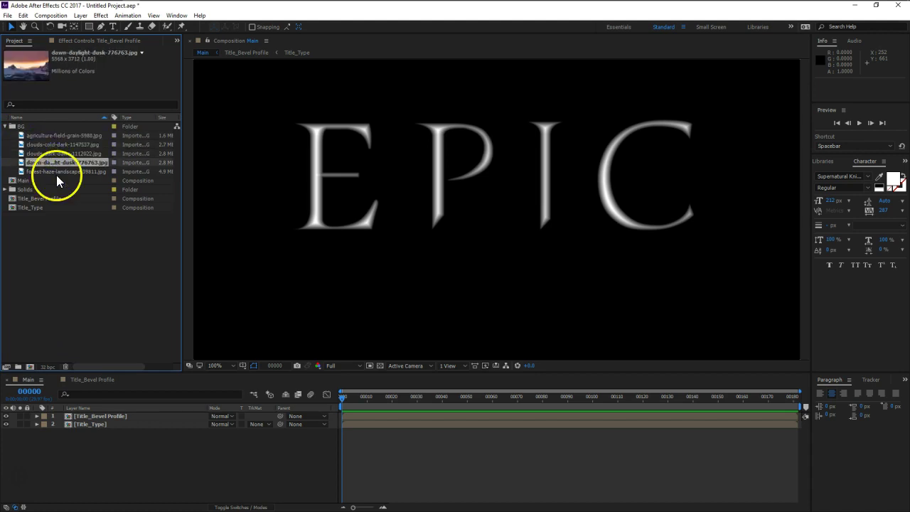
{"action": "left_click", "coordinate": [57, 172]}
Step: Place the forest haze photo at the top of Main and rename it forest-haze
{"action": "left_click_drag", "start_coordinate": [54, 172], "coordinate": [145, 420]}
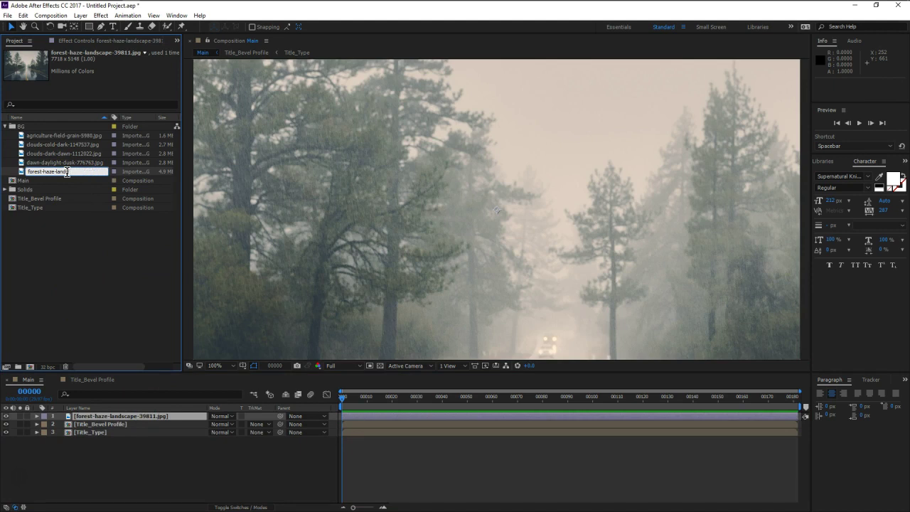
{"action": "key", "text": "Return"}
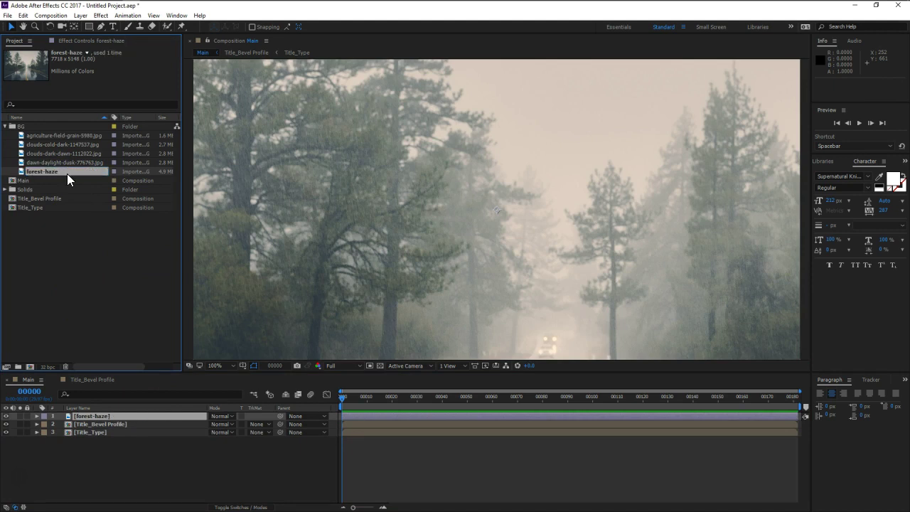
{"action": "left_click", "coordinate": [92, 416]}
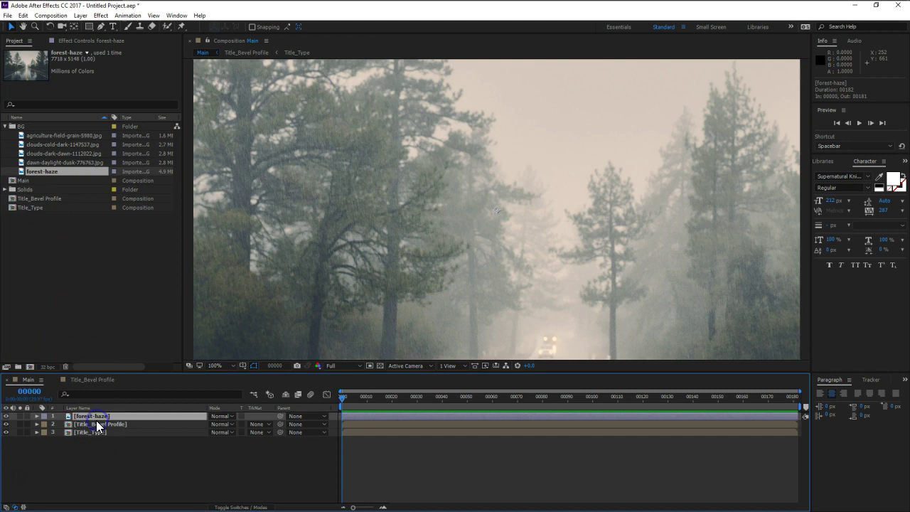
Step: Precompose the forest-haze layer into a new comp named Environemnt
{"action": "key", "text": "ctrl+shift+c"}
{"action": "type", "text": "Environemnt"}
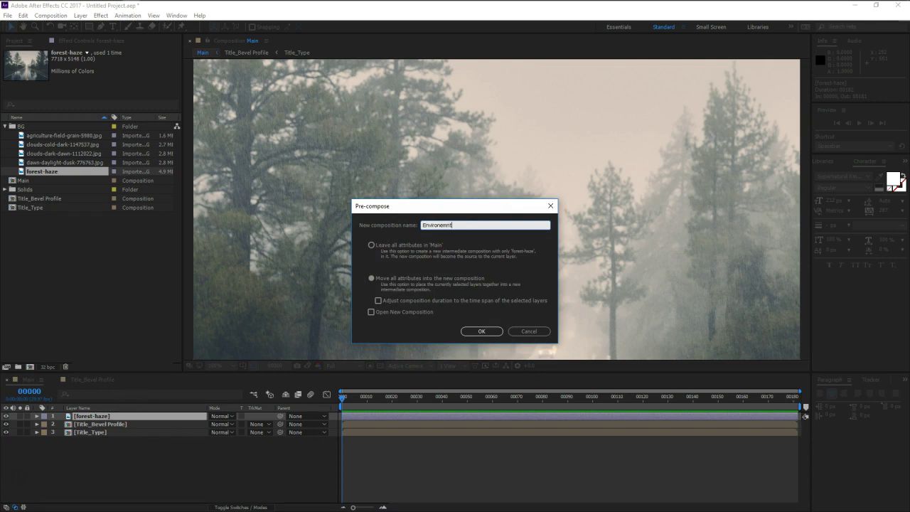
{"action": "left_click", "coordinate": [471, 334]}
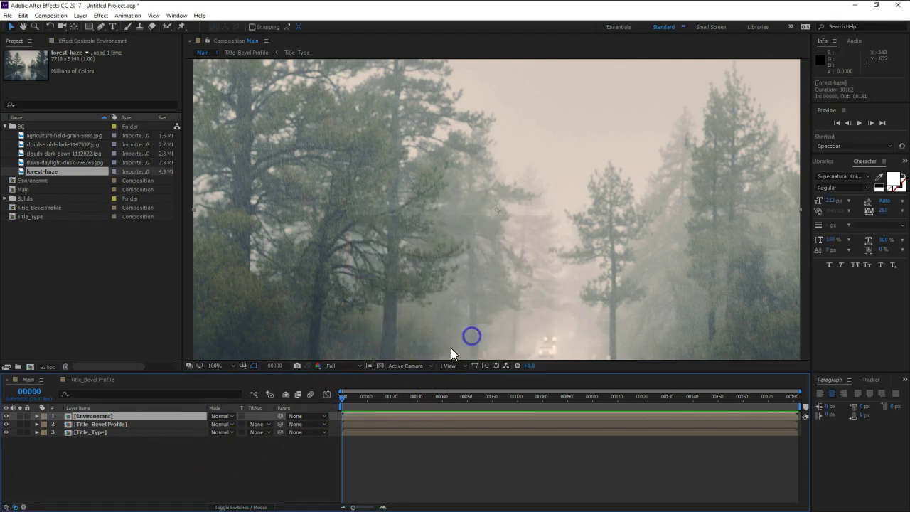
{"action": "left_click", "coordinate": [121, 473]}
{"action": "left_click", "coordinate": [113, 416]}
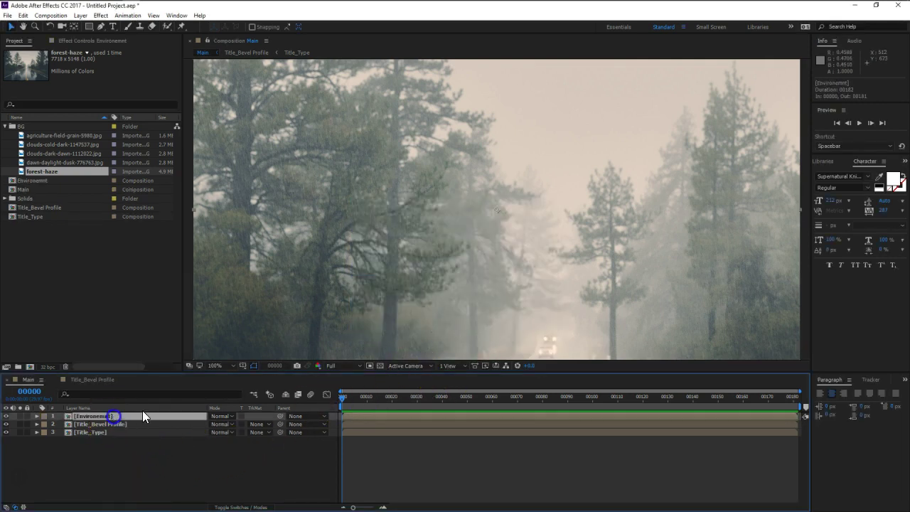
{"action": "scroll", "coordinate": [453, 238], "scroll_direction": "down", "scroll_amount": 2}
{"action": "scroll", "coordinate": [469, 235], "scroll_direction": "up", "scroll_amount": 2}
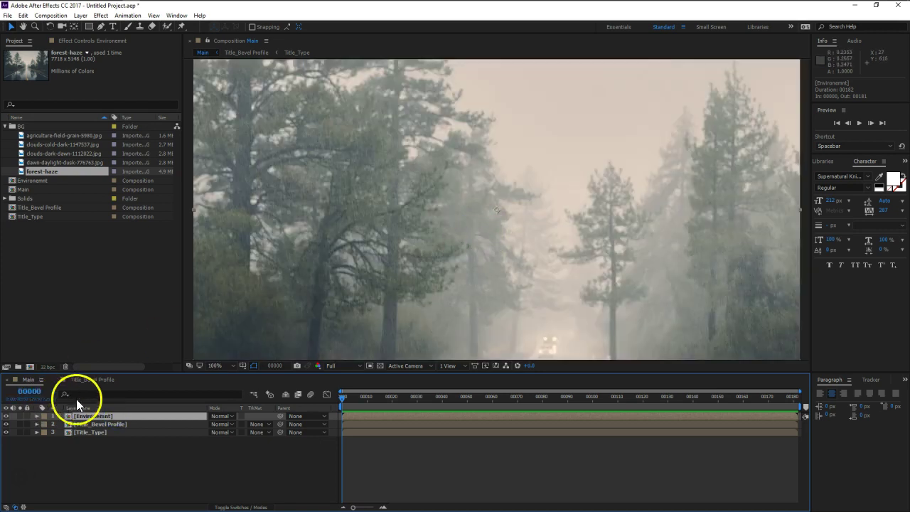
Step: Open the Environemnt precomp and select its forest-haze layer
{"action": "double_click", "coordinate": [101, 416]}
{"action": "scroll", "coordinate": [474, 250], "scroll_direction": "up", "scroll_amount": 2}
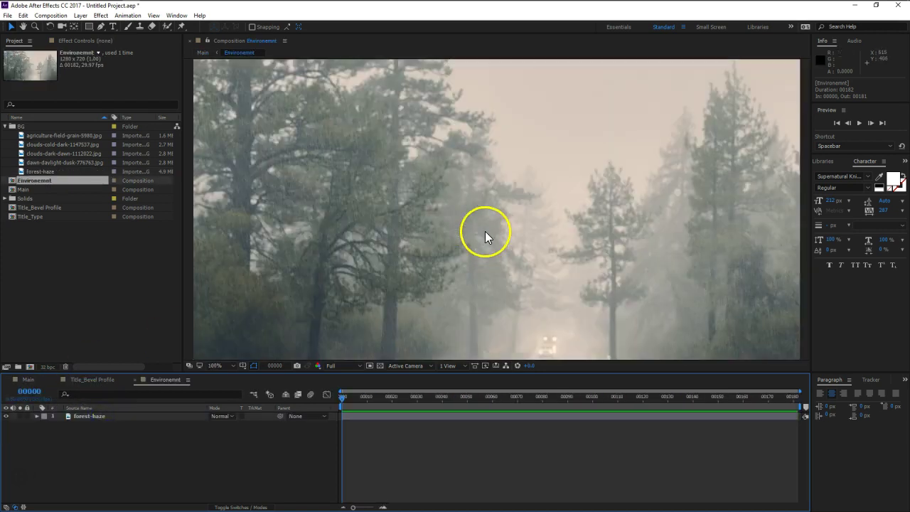
{"action": "left_click", "coordinate": [54, 174]}
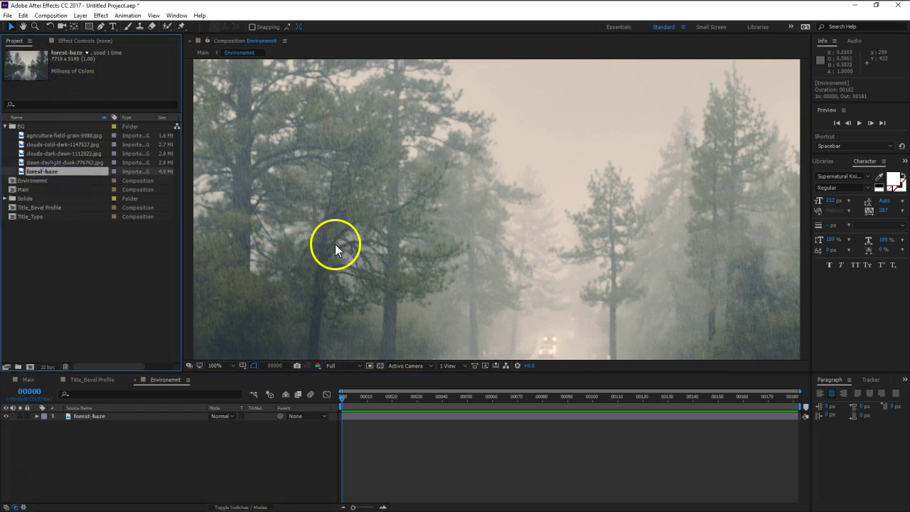
{"action": "scroll", "coordinate": [335, 245], "scroll_direction": "down", "scroll_amount": 2}
{"action": "left_click", "coordinate": [114, 416]}
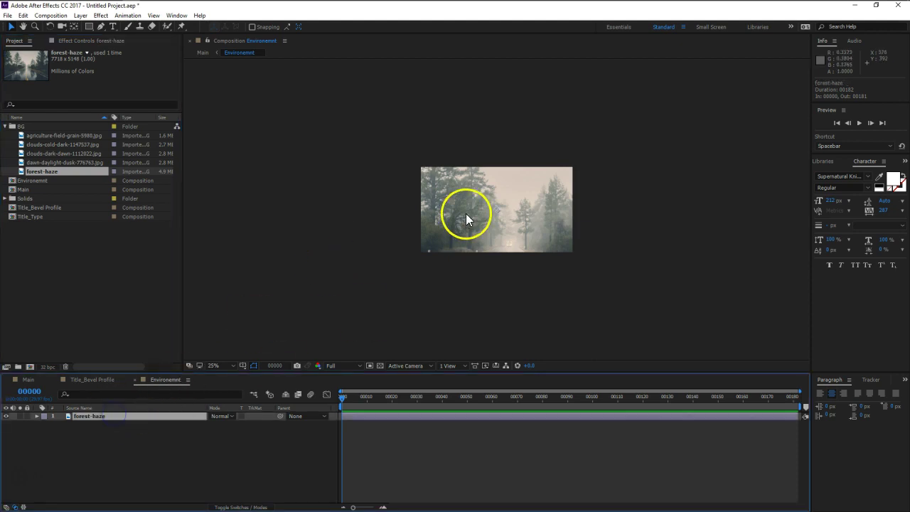
{"action": "scroll", "coordinate": [463, 214], "scroll_direction": "down", "scroll_amount": 2}
Step: Shrink forest-haze's Scale, dragging to about 18% then entering 15%
{"action": "key", "text": "s"}
{"action": "left_click_drag", "start_coordinate": [238, 424], "coordinate": [203, 421]}
{"action": "scroll", "coordinate": [356, 260], "scroll_direction": "up", "scroll_amount": 2}
{"action": "scroll", "coordinate": [438, 226], "scroll_direction": "up", "scroll_amount": 4}
{"action": "left_click", "coordinate": [236, 424]}
{"action": "type", "text": "15"}
{"action": "key", "text": "Return"}
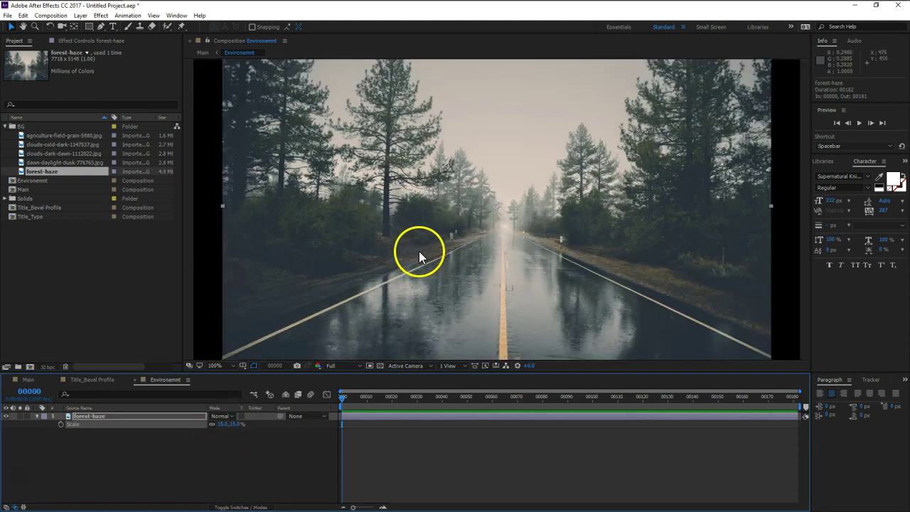
Step: Settle forest-haze's Scale at 17% and return to the Main composition
{"action": "scroll", "coordinate": [526, 206], "scroll_direction": "down", "scroll_amount": 2}
{"action": "left_click", "coordinate": [238, 424]}
{"action": "type", "text": "17"}
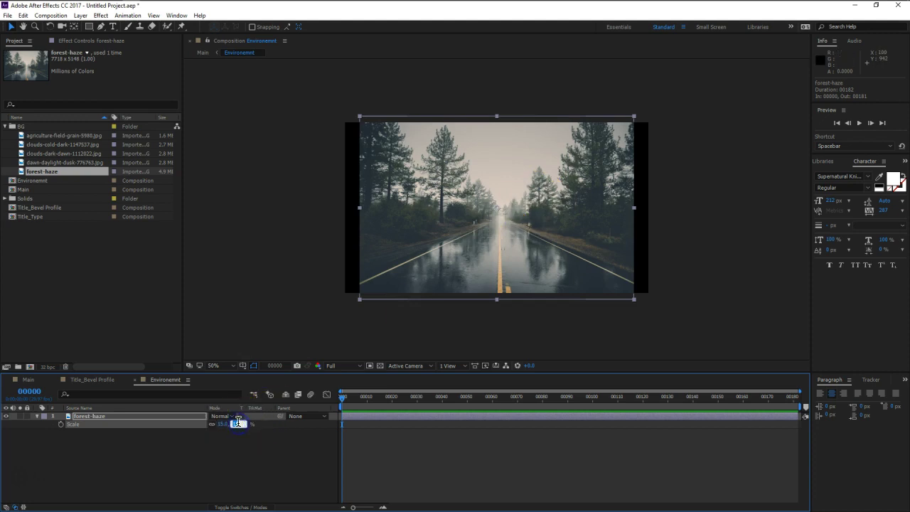
{"action": "key", "text": "Return"}
{"action": "left_click", "coordinate": [240, 442]}
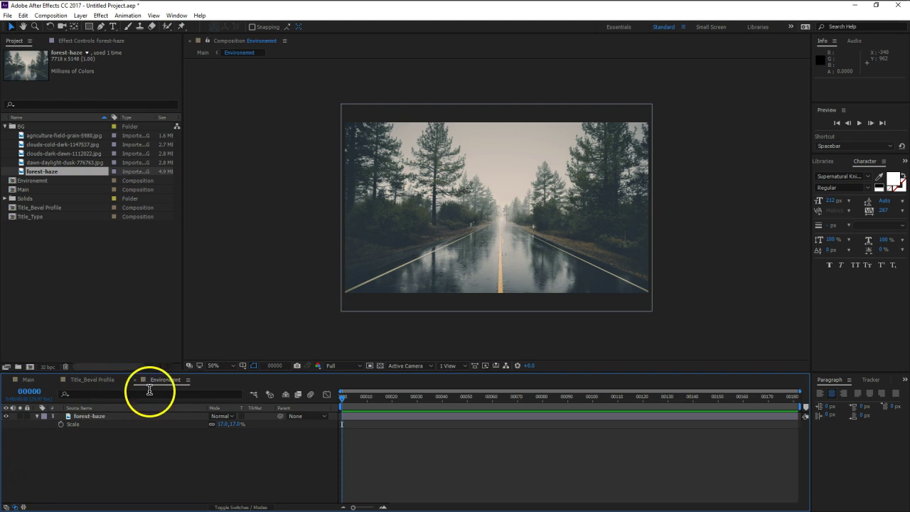
{"action": "left_click", "coordinate": [99, 380]}
{"action": "left_click", "coordinate": [28, 380]}
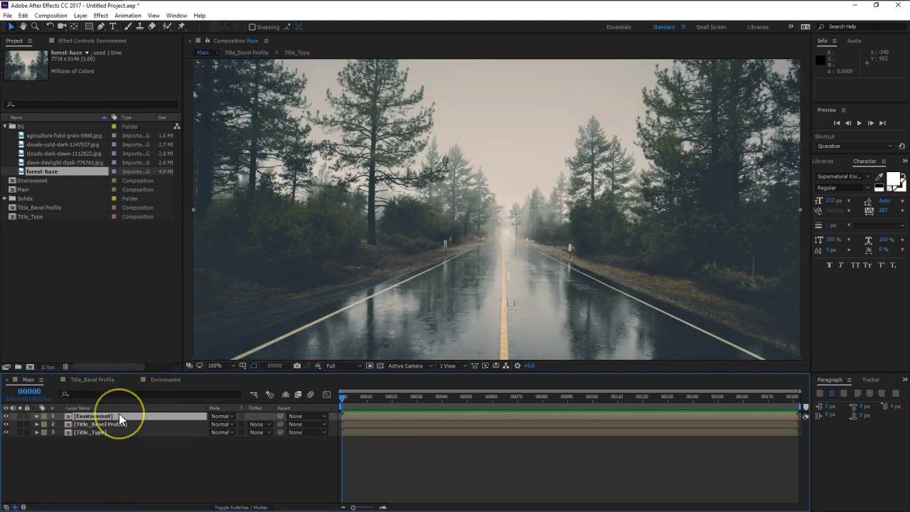
Step: Apply CC Glass to the Environemnt layer, then duplicate that layer with Ctrl+D
{"action": "key", "text": "ctrl+space"}
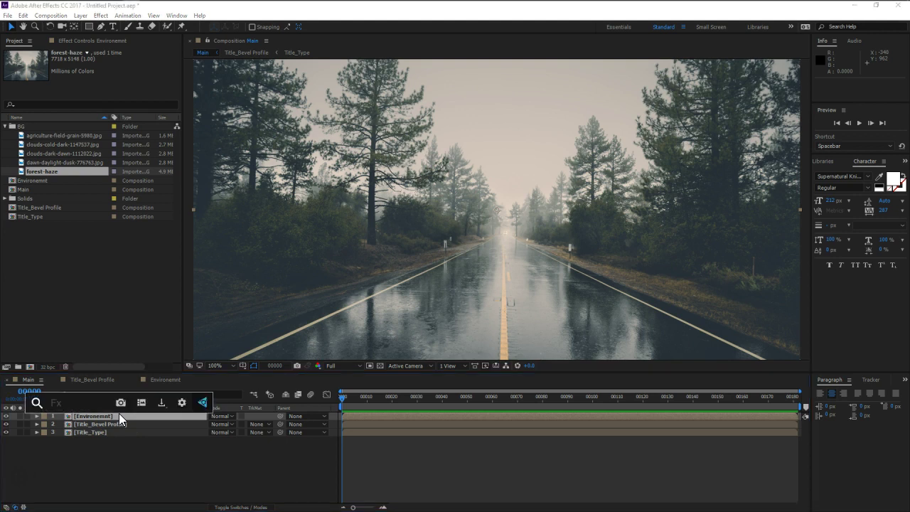
{"action": "type", "text": "cc g"}
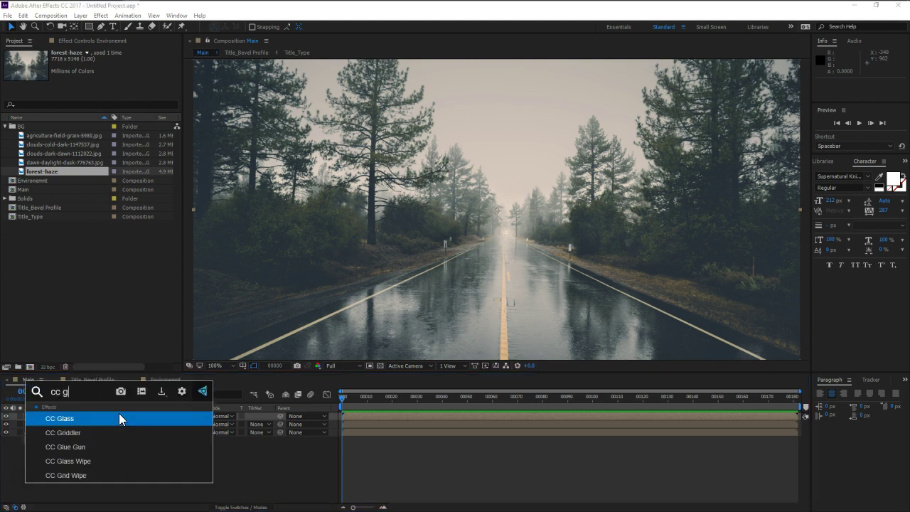
{"action": "left_click", "coordinate": [119, 419]}
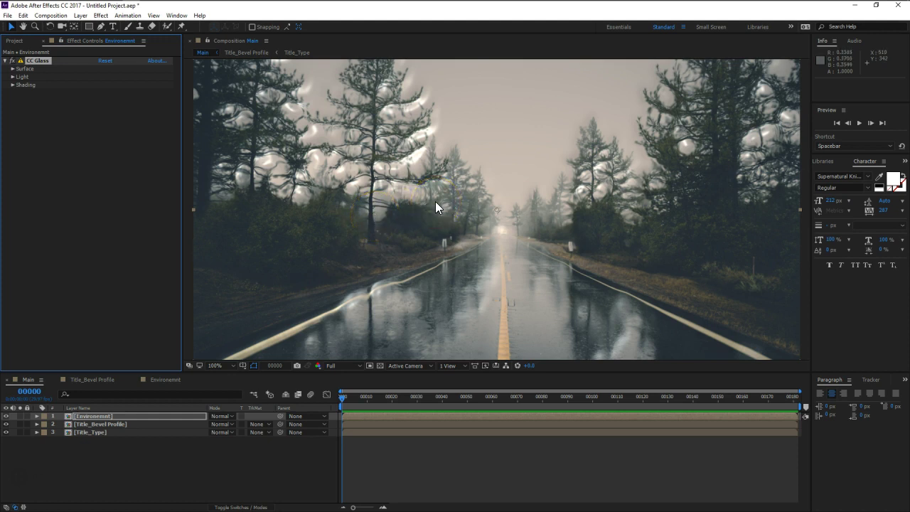
{"action": "left_click", "coordinate": [12, 69]}
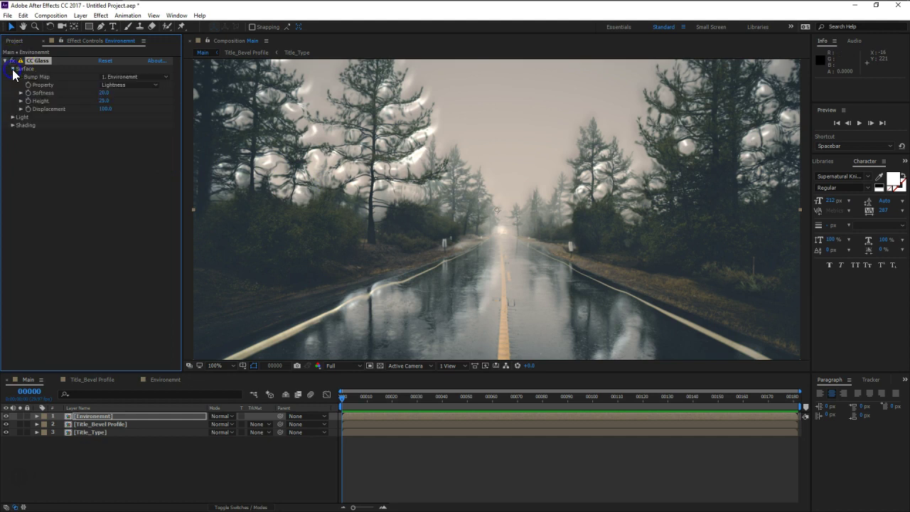
{"action": "left_click", "coordinate": [93, 416]}
{"action": "key", "text": "ctrl+d"}
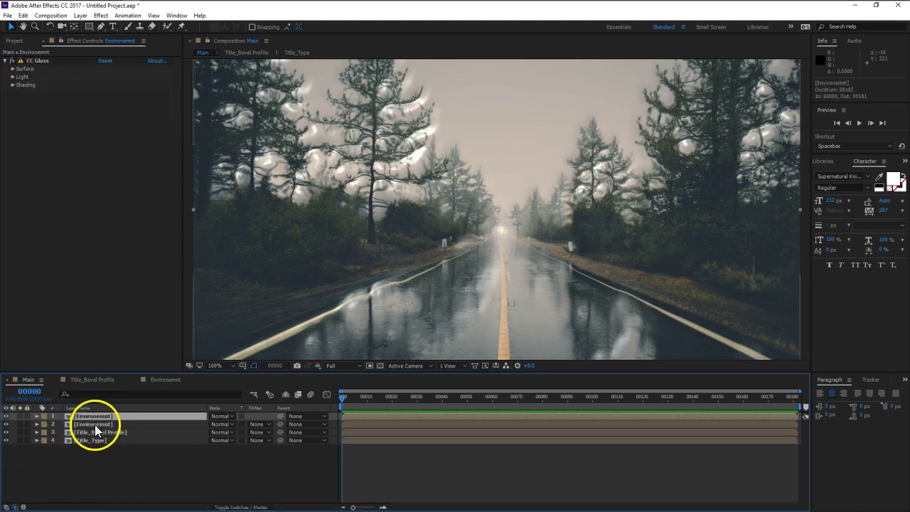
Step: Rename the duplicate layer to BG and hide the Title_Bevel Profile and Title_Type layers
{"action": "left_click", "coordinate": [92, 424]}
{"action": "type", "text": "BG"}
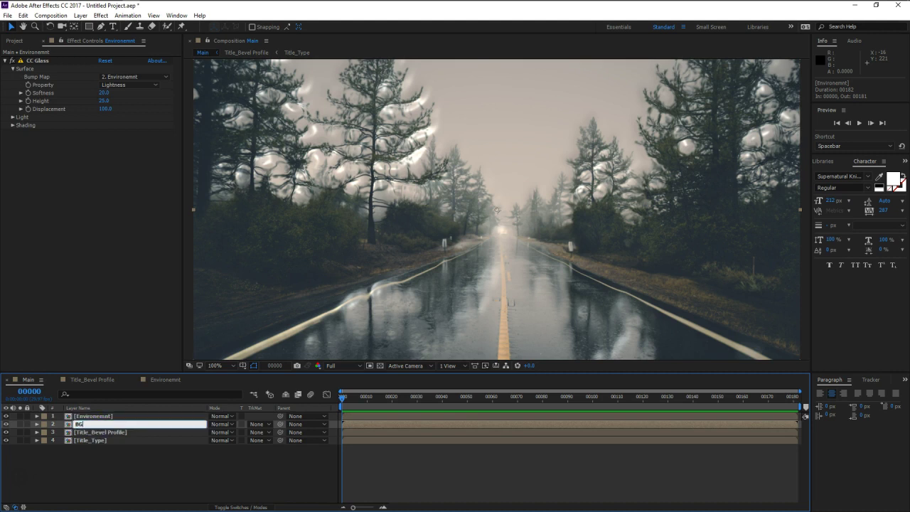
{"action": "key", "text": "Return"}
{"action": "left_click", "coordinate": [5, 441]}
{"action": "left_click", "coordinate": [6, 432]}
Step: Set the CC Glass Bump Map to Title_Bevel Profile using Lightness, after trying Alpha and Luminance
{"action": "left_click", "coordinate": [12, 67]}
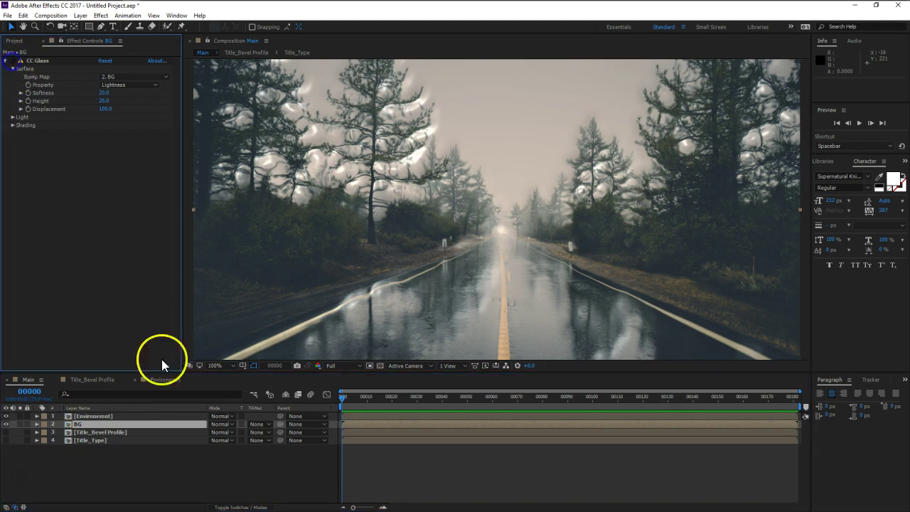
{"action": "left_click", "coordinate": [105, 416]}
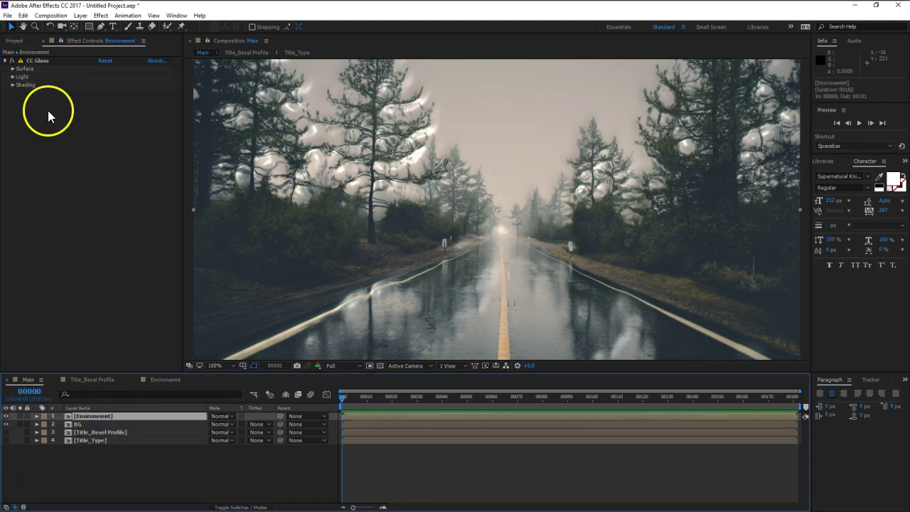
{"action": "left_click", "coordinate": [12, 68]}
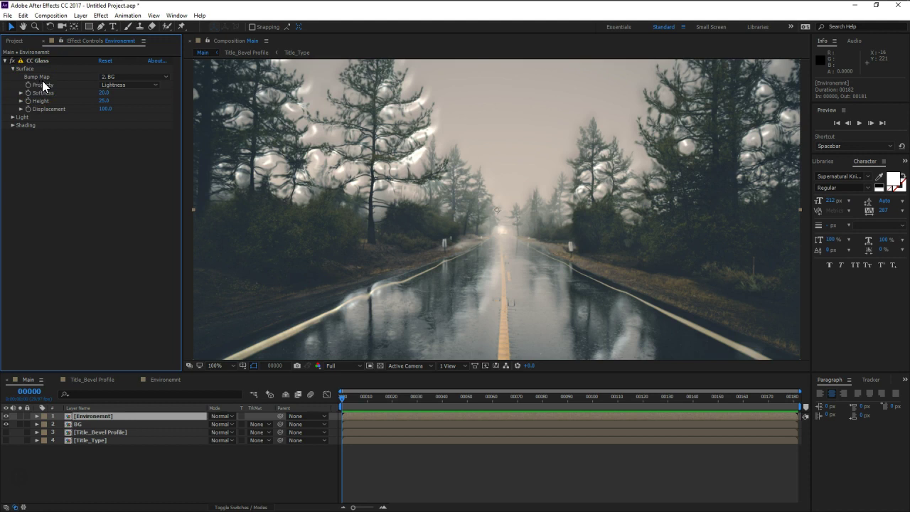
{"action": "left_click", "coordinate": [112, 77]}
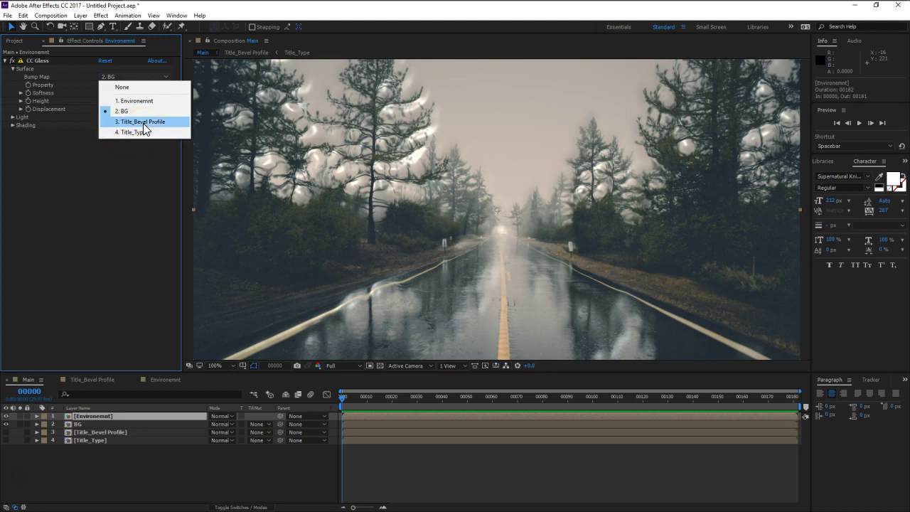
{"action": "left_click", "coordinate": [143, 121]}
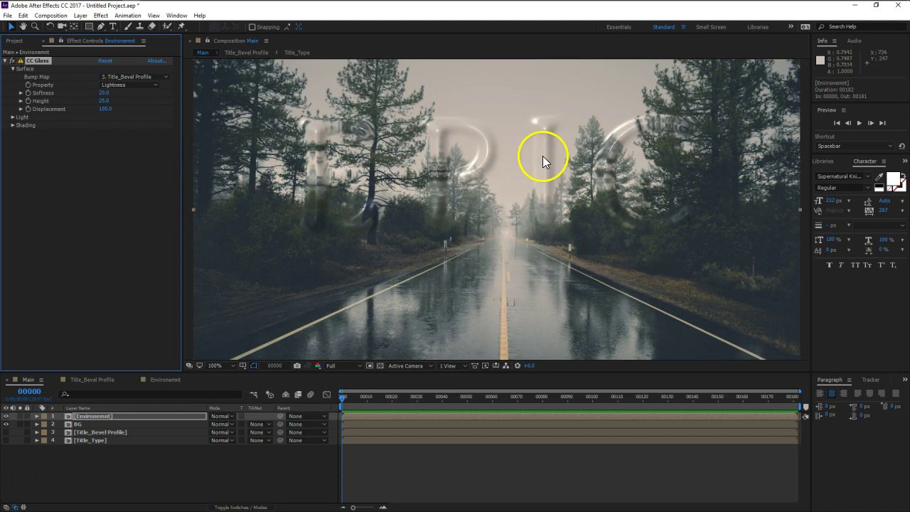
{"action": "left_click", "coordinate": [115, 85]}
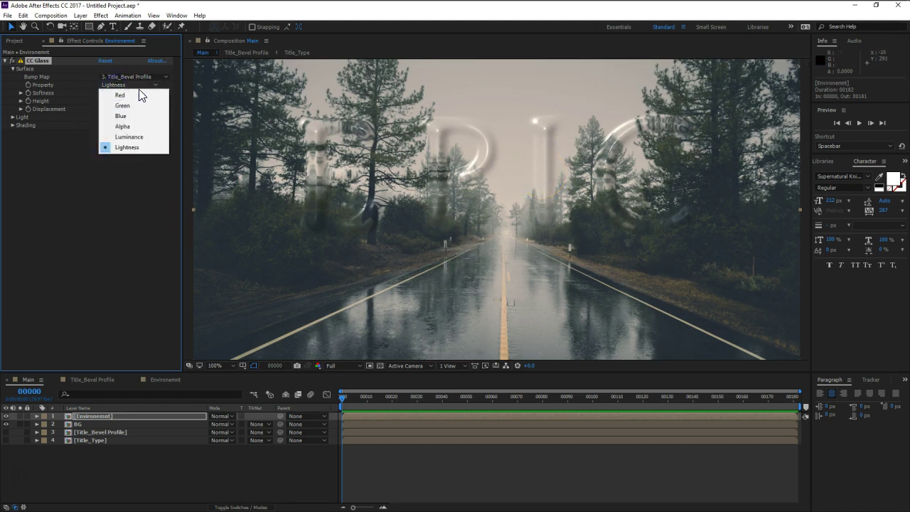
{"action": "left_click", "coordinate": [123, 126]}
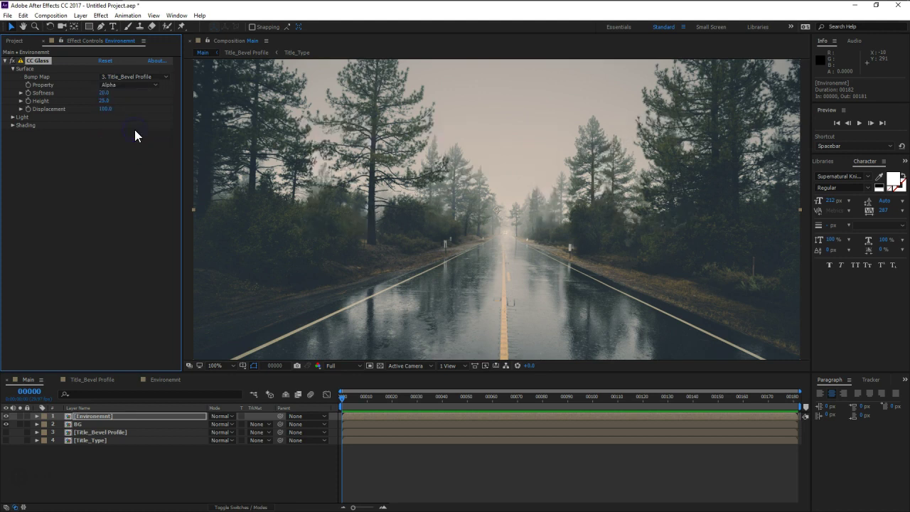
{"action": "left_click", "coordinate": [130, 85]}
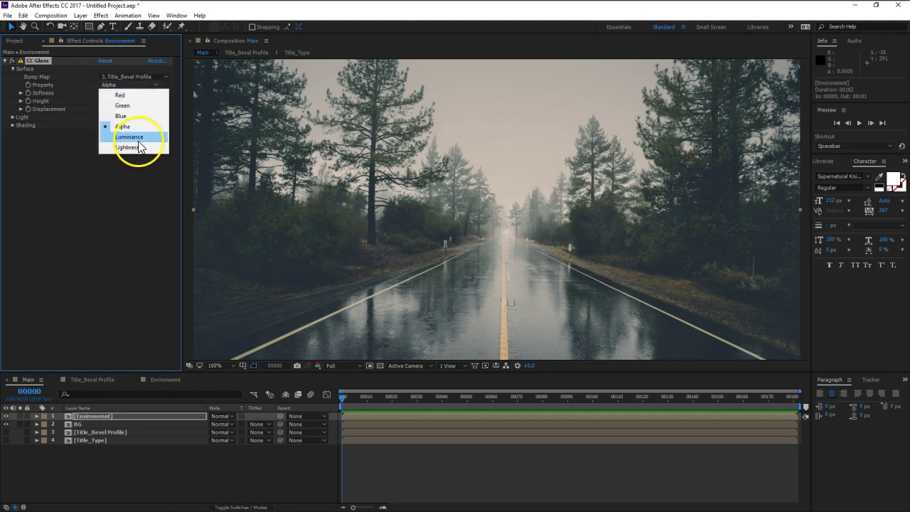
{"action": "left_click", "coordinate": [135, 137]}
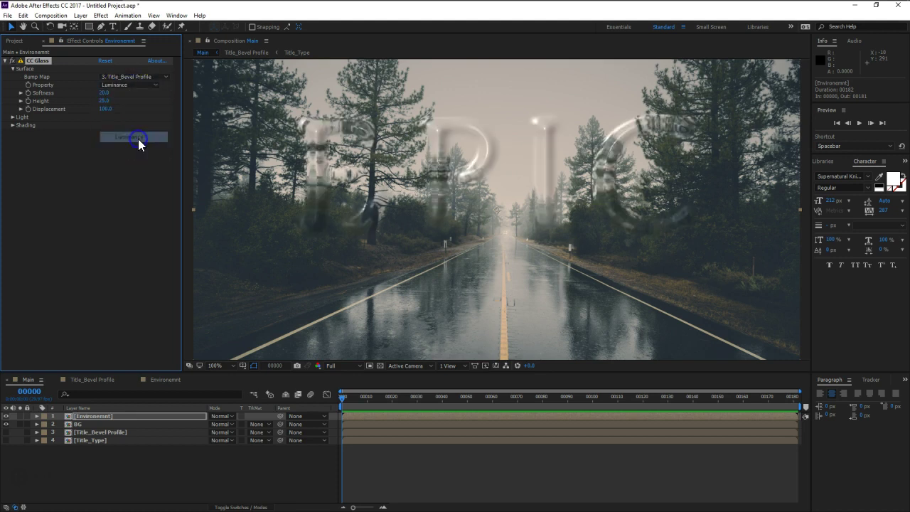
{"action": "left_click", "coordinate": [126, 86]}
{"action": "left_click", "coordinate": [133, 146]}
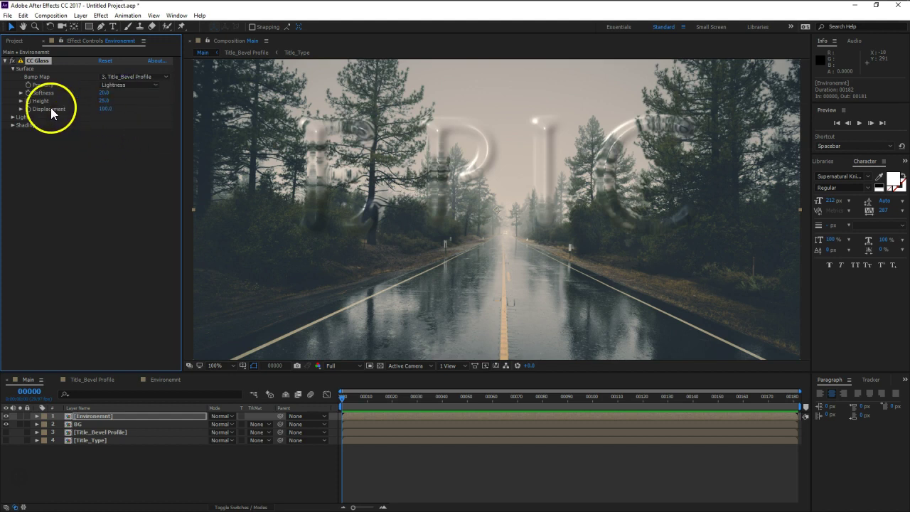
Step: Set CC Glass Softness to 0, Height to 100 and Displacement to 375
{"action": "left_click", "coordinate": [103, 93]}
{"action": "type", "text": "0"}
{"action": "key", "text": "Return"}
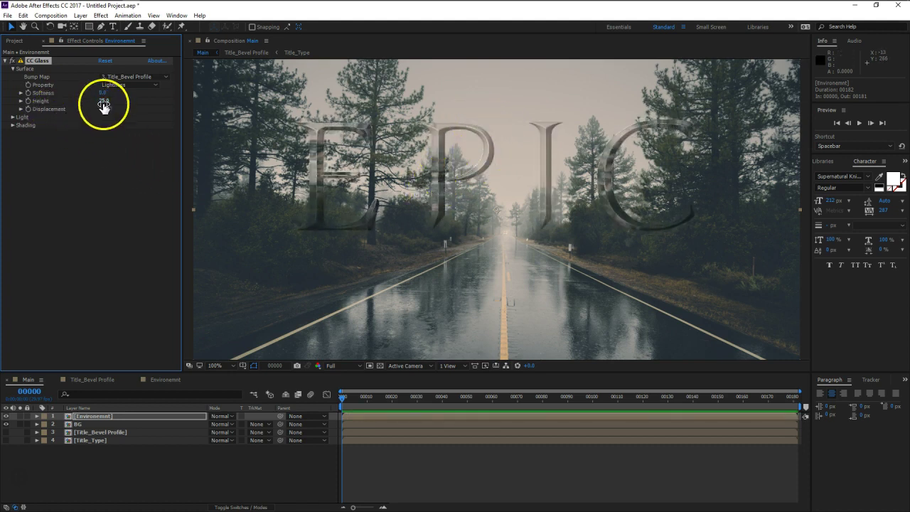
{"action": "left_click_drag", "start_coordinate": [106, 100], "coordinate": [207, 107]}
{"action": "mouse_move", "coordinate": [442, 112]}
{"action": "left_mouse_down"}
{"action": "mouse_move", "coordinate": [400, 113]}
{"action": "mouse_move", "coordinate": [531, 125]}
{"action": "left_mouse_up"}
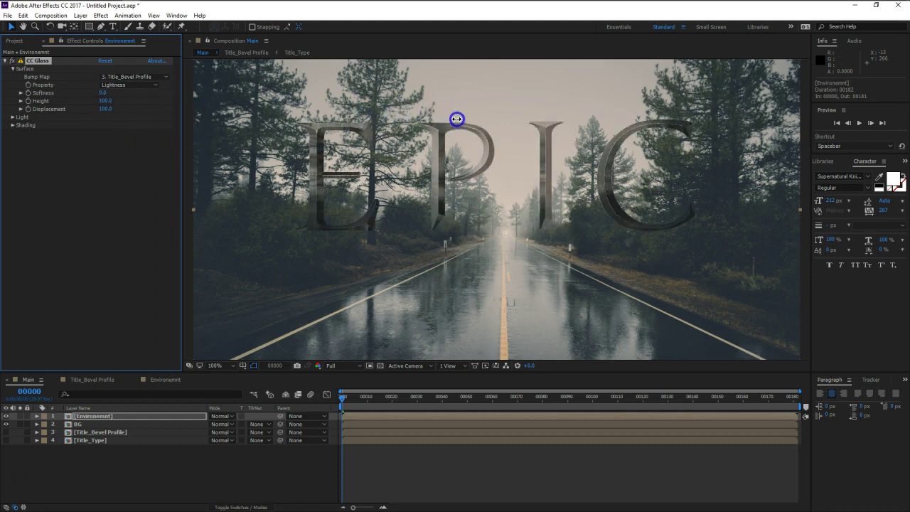
{"action": "mouse_move", "coordinate": [105, 109]}
{"action": "left_mouse_down"}
{"action": "mouse_move", "coordinate": [193, 115]}
{"action": "mouse_move", "coordinate": [179, 117]}
{"action": "left_mouse_up"}
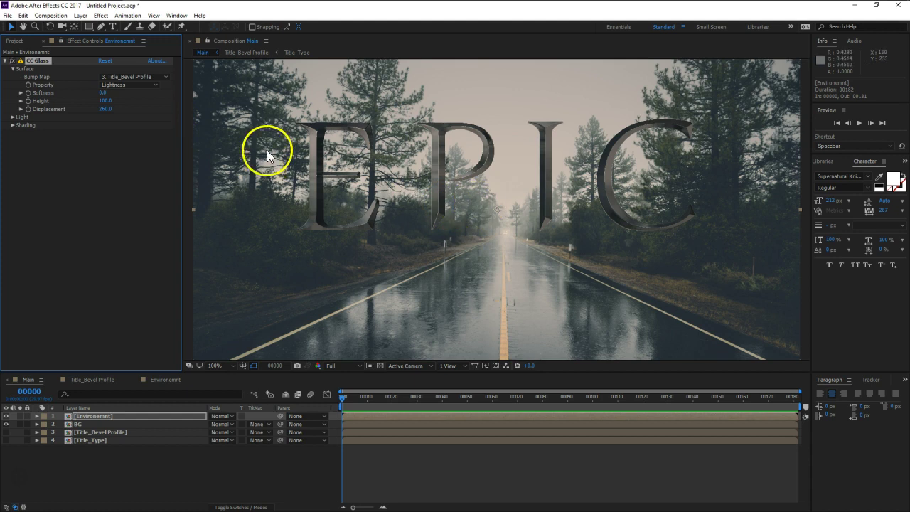
{"action": "key", "text": "comma"}
{"action": "key", "text": "comma"}
{"action": "key", "text": "period"}
{"action": "key", "text": "period"}
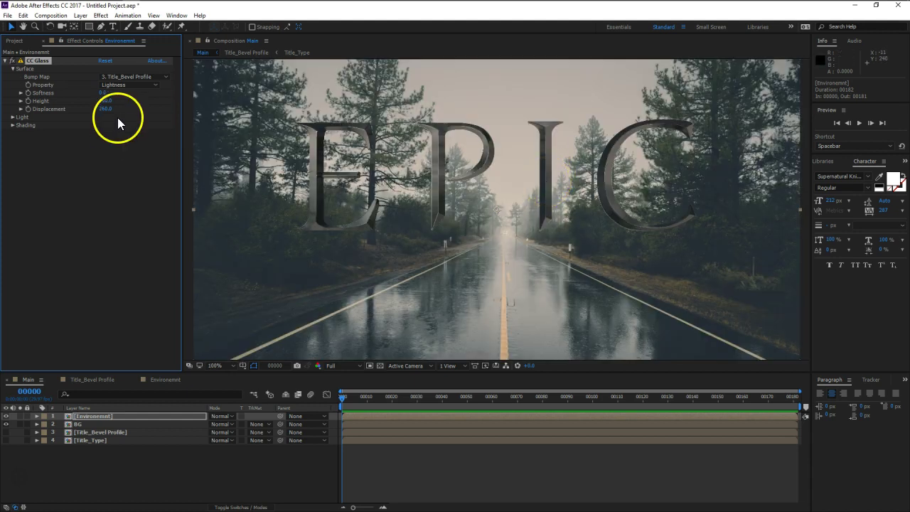
{"action": "mouse_move", "coordinate": [106, 109]}
{"action": "left_mouse_down"}
{"action": "mouse_move", "coordinate": [185, 121]}
{"action": "mouse_move", "coordinate": [158, 122]}
{"action": "mouse_move", "coordinate": [173, 121]}
{"action": "left_mouse_up"}
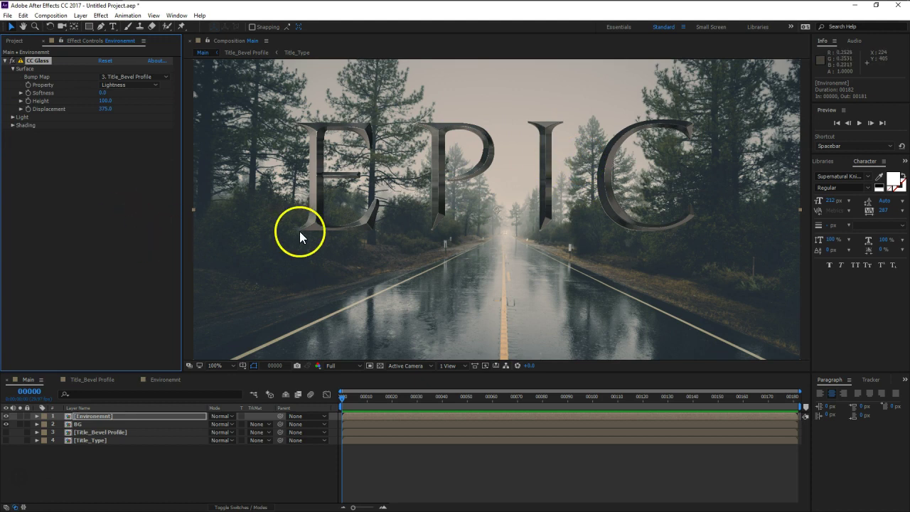
{"action": "left_click", "coordinate": [106, 224]}
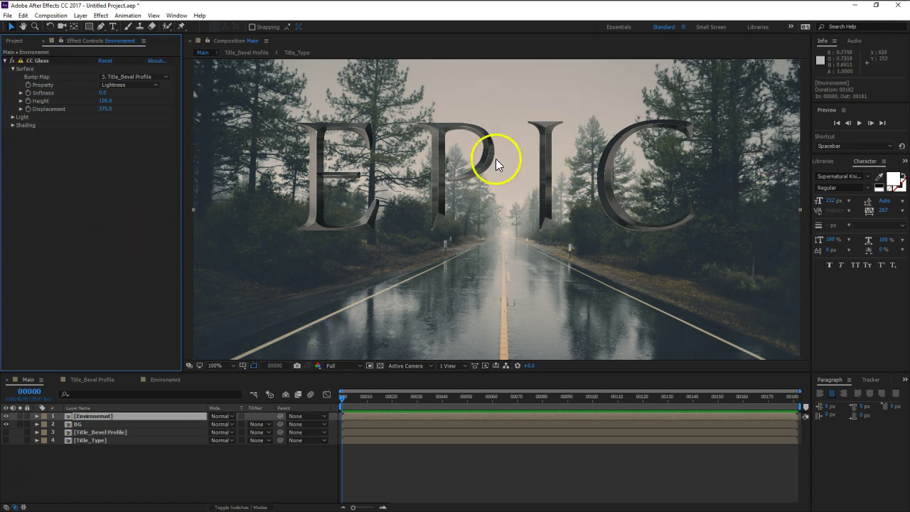
Step: Apply the Set Matte effect to the Environemnt layer through the effect search box
{"action": "key", "text": "ctrl+space"}
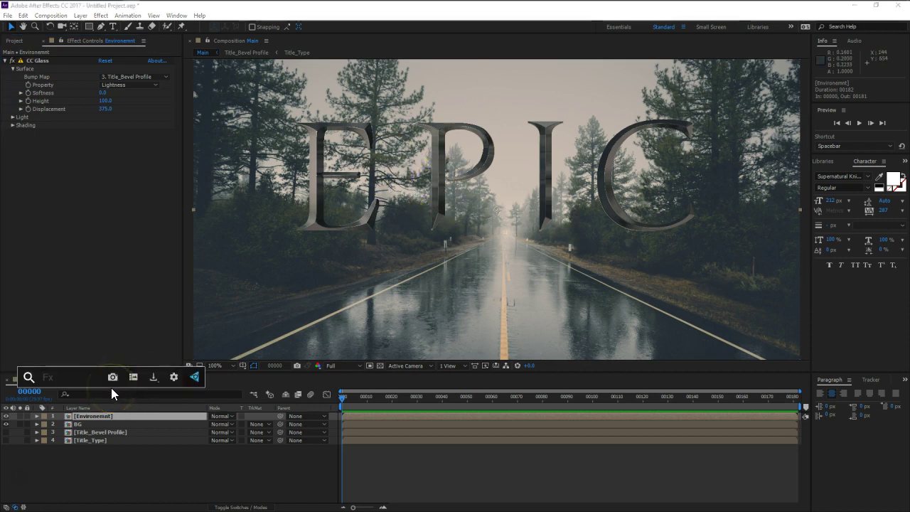
{"action": "type", "text": "set"}
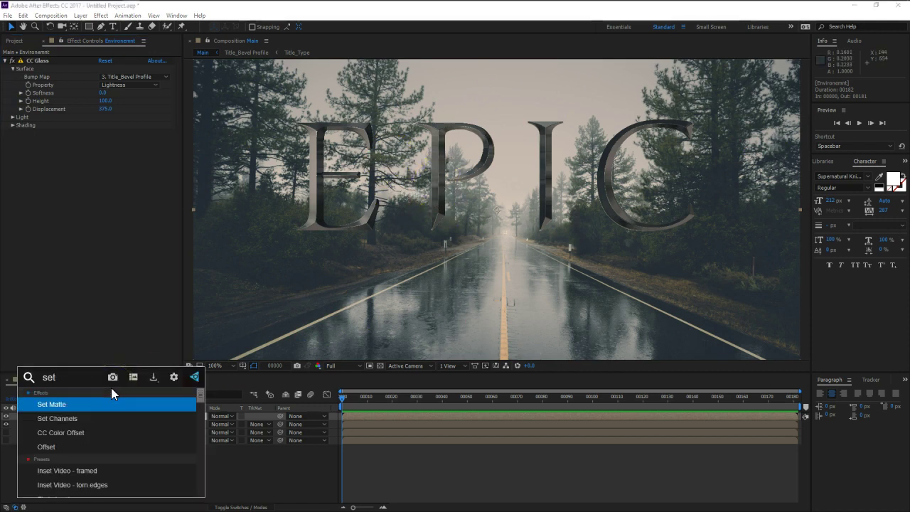
{"action": "key", "text": "Return"}
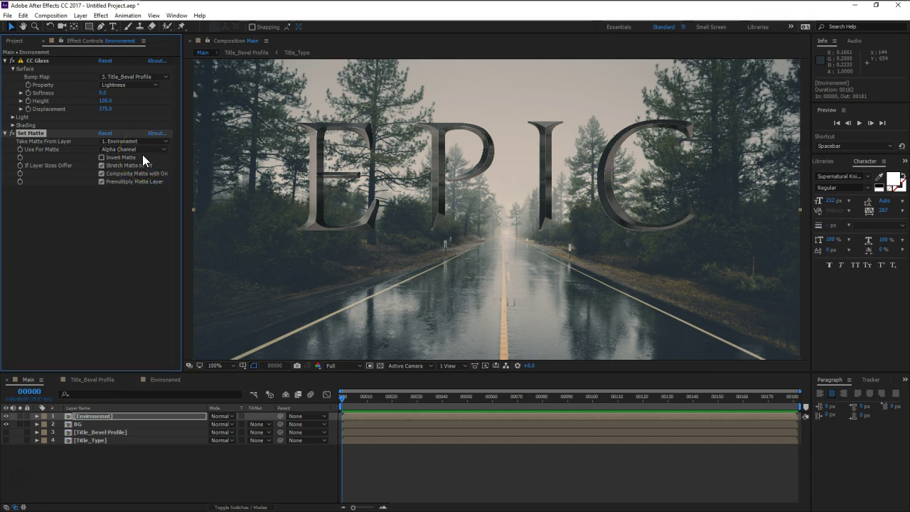
{"action": "left_click", "coordinate": [128, 420]}
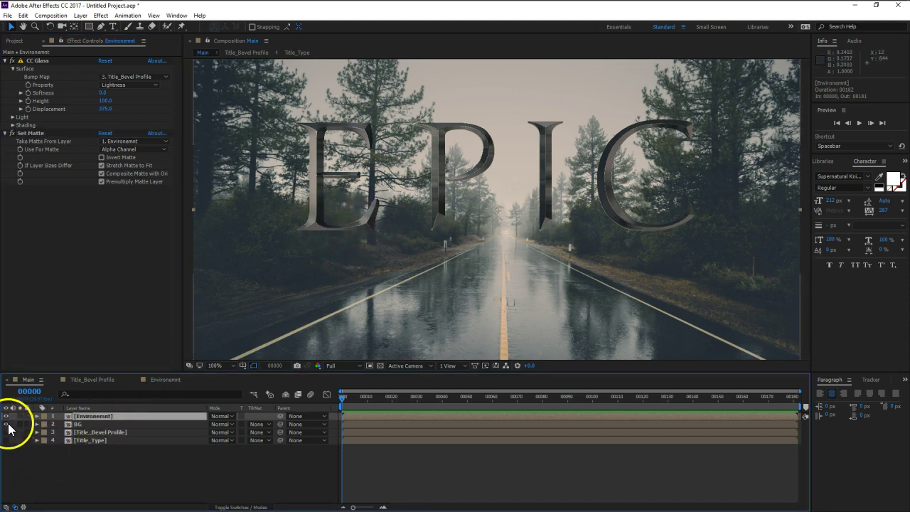
Step: Keep Set Matte on Alpha Channel after trying Luminance, then select the Title_Type layer
{"action": "left_click", "coordinate": [128, 149]}
{"action": "left_click", "coordinate": [135, 202]}
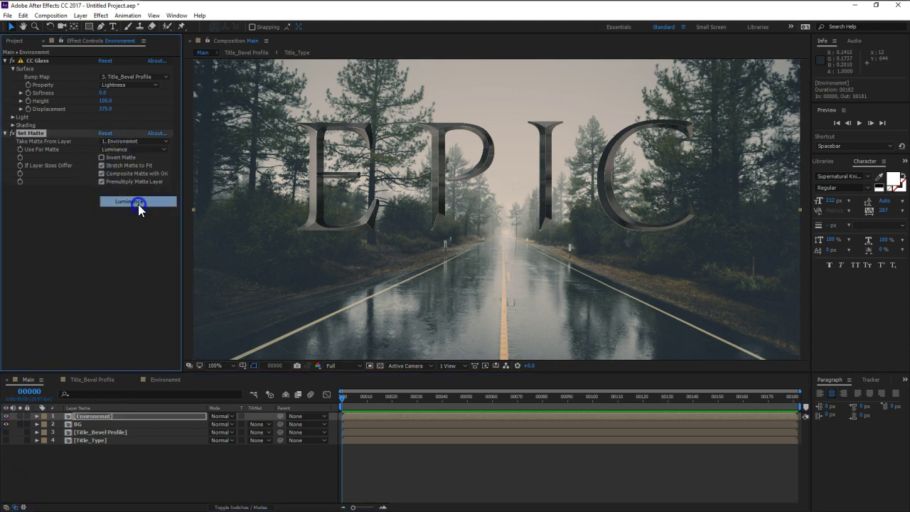
{"action": "left_click", "coordinate": [145, 150]}
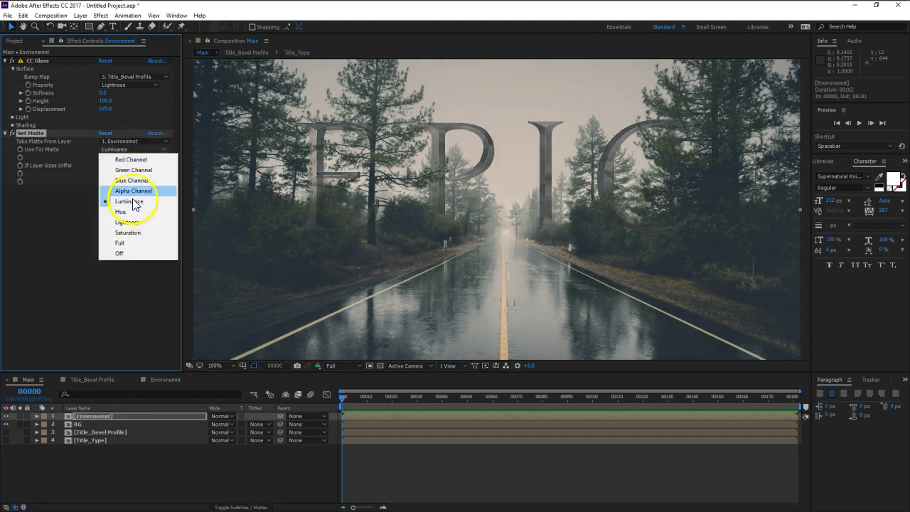
{"action": "left_click", "coordinate": [141, 188]}
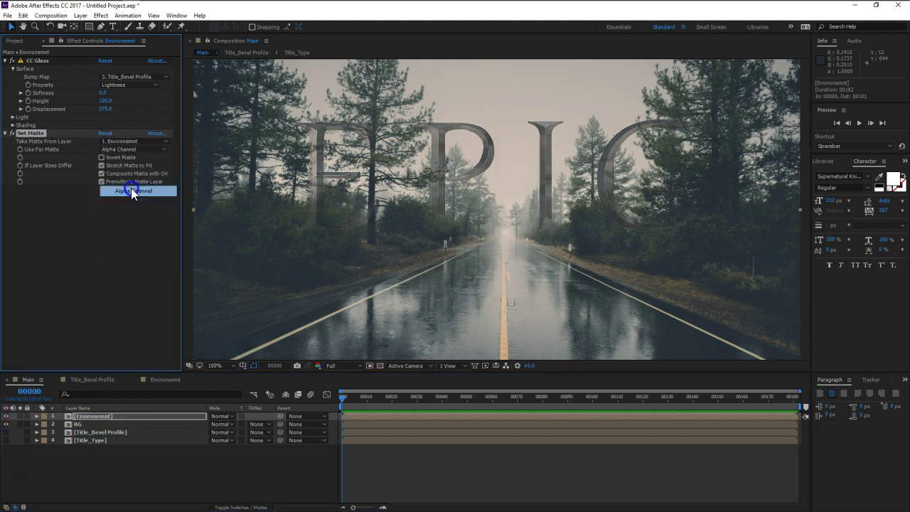
{"action": "left_click", "coordinate": [119, 141]}
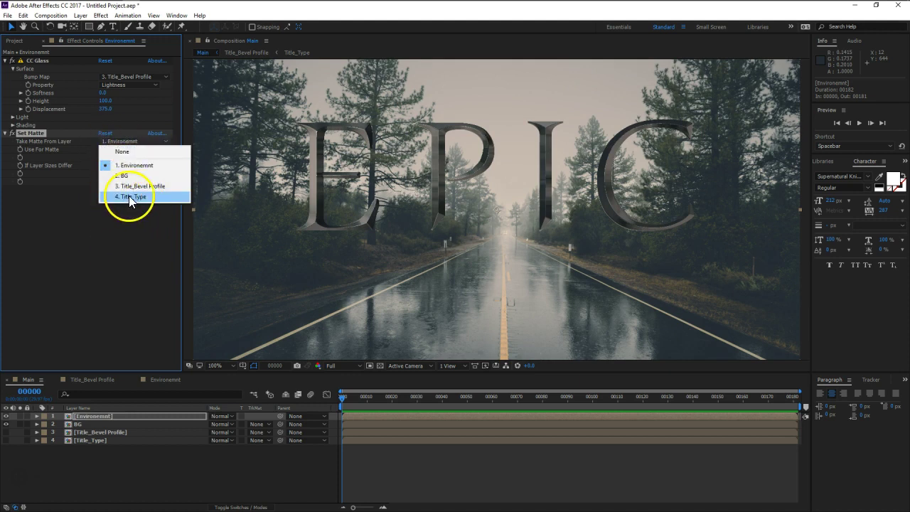
{"action": "left_click", "coordinate": [112, 264]}
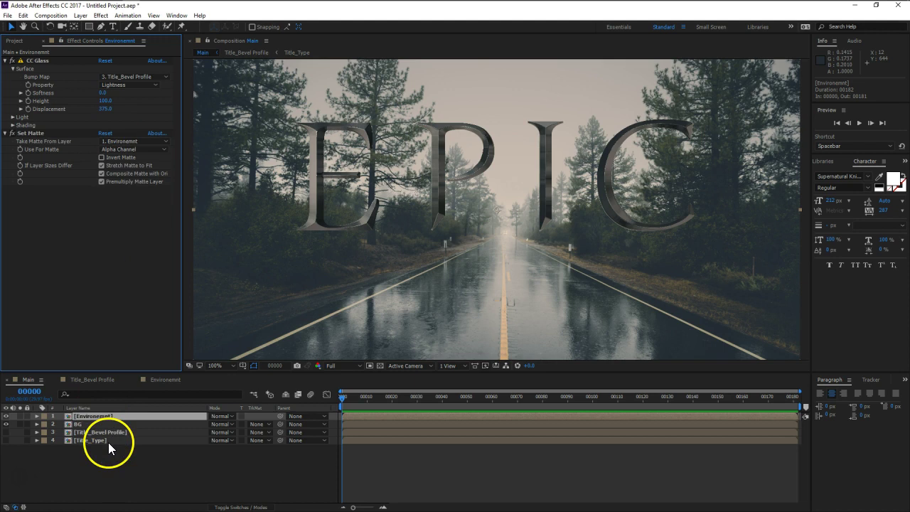
{"action": "left_click", "coordinate": [107, 440]}
Step: Inspect the white EPIC text over transparency in Title_Type, then return to Main's Environemnt layer
{"action": "double_click", "coordinate": [109, 441]}
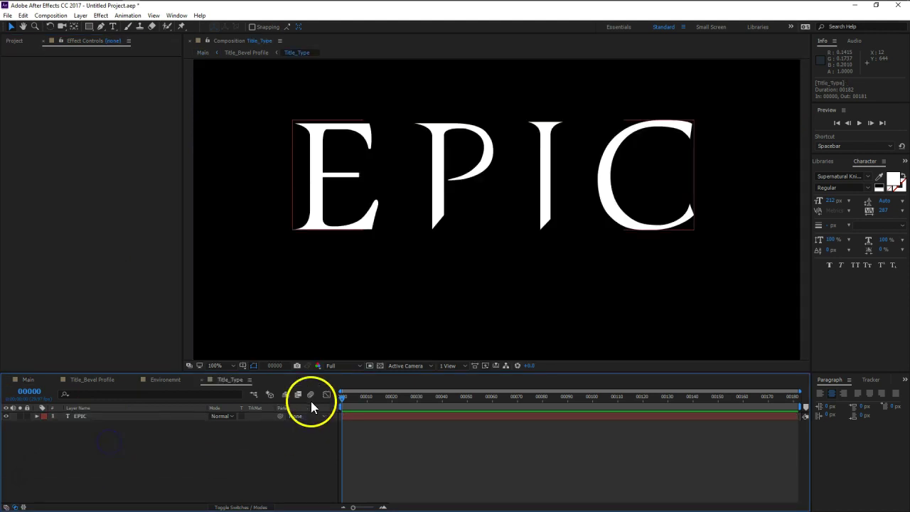
{"action": "left_click", "coordinate": [378, 367]}
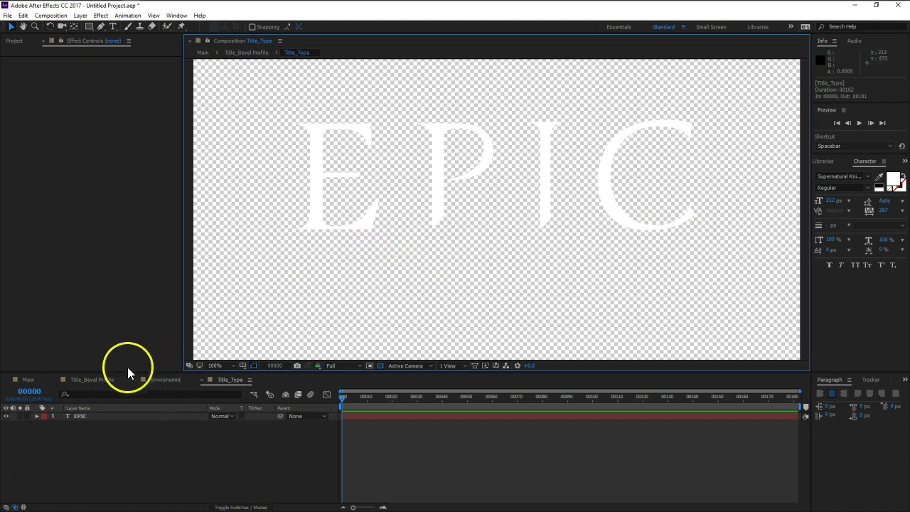
{"action": "left_click", "coordinate": [34, 379]}
{"action": "left_click", "coordinate": [89, 416]}
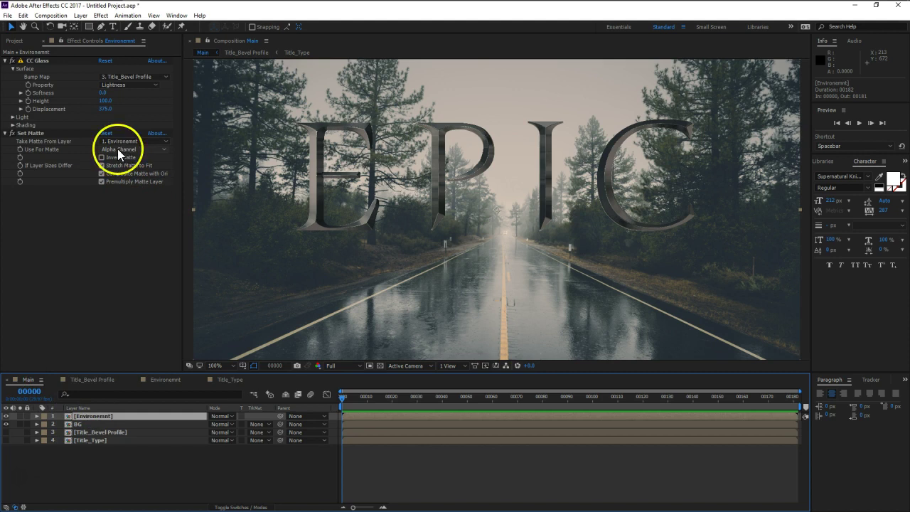
Step: Set Take Matte From Layer to Title_Type, hide BG, and test Invert Matte on and off
{"action": "left_click", "coordinate": [135, 141]}
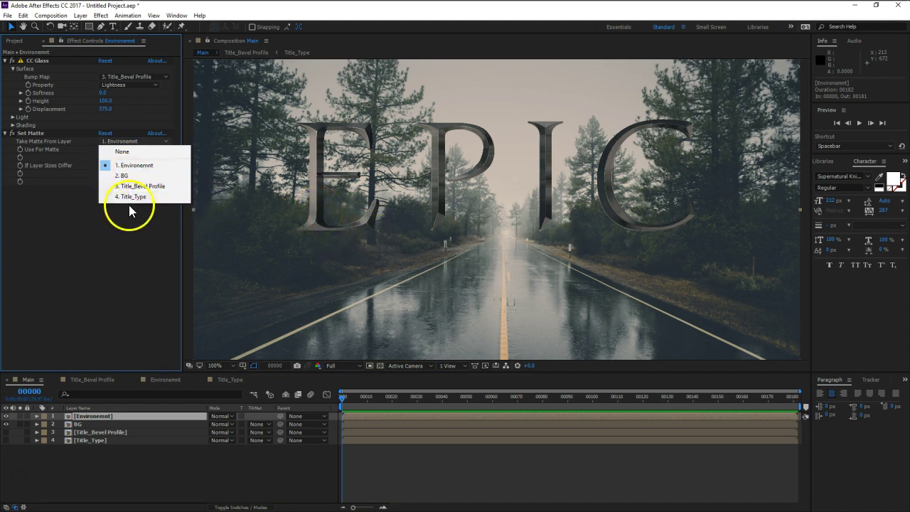
{"action": "left_click", "coordinate": [119, 165]}
{"action": "left_click", "coordinate": [122, 148]}
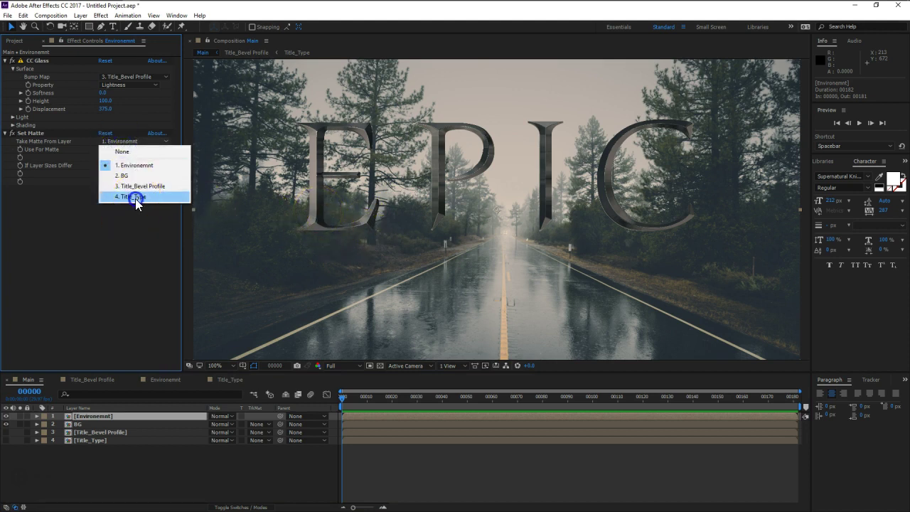
{"action": "left_click", "coordinate": [135, 198]}
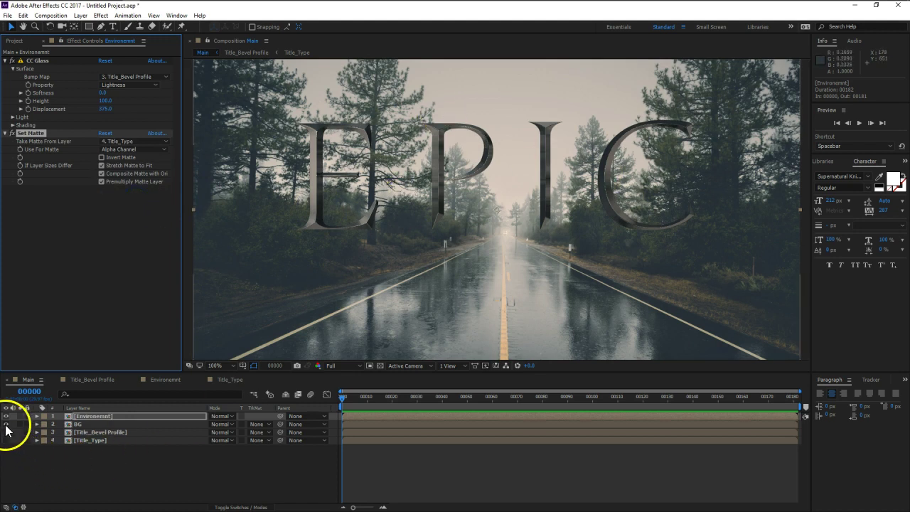
{"action": "left_click", "coordinate": [5, 424]}
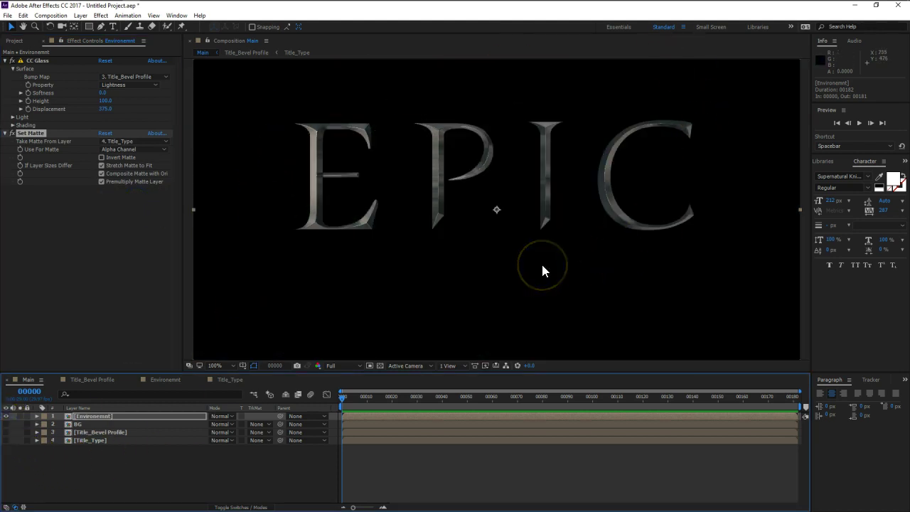
{"action": "left_click", "coordinate": [102, 157]}
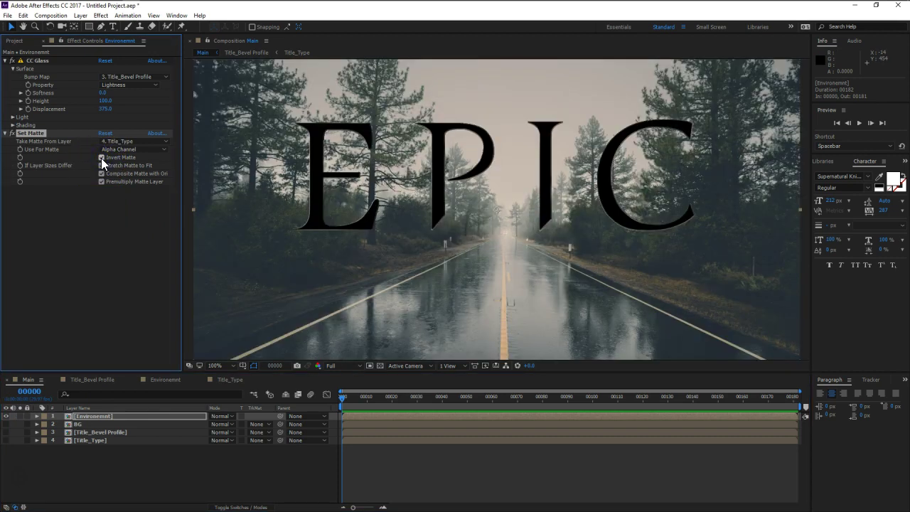
{"action": "left_click", "coordinate": [101, 157]}
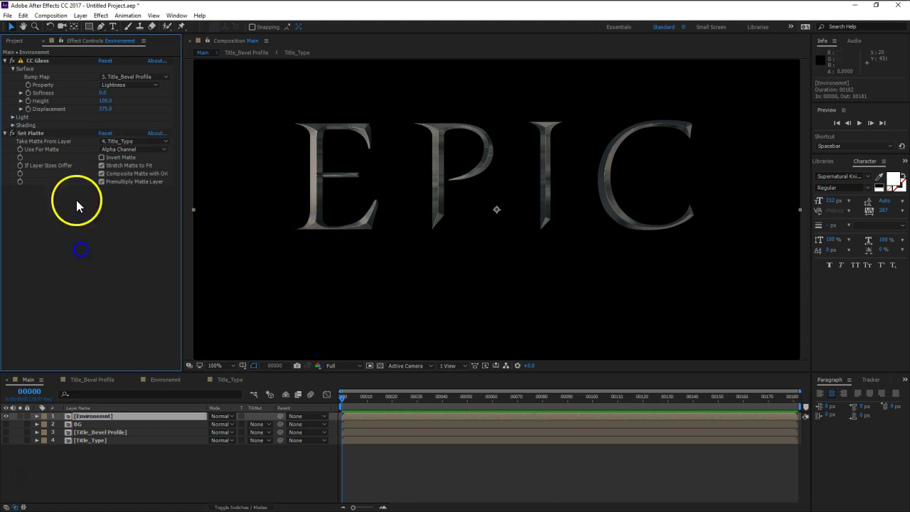
Step: Open the Import File window and browse to J: > Assets > 2D Assets > Textures > Masks
{"action": "left_click", "coordinate": [14, 40]}
{"action": "double_click", "coordinate": [67, 278]}
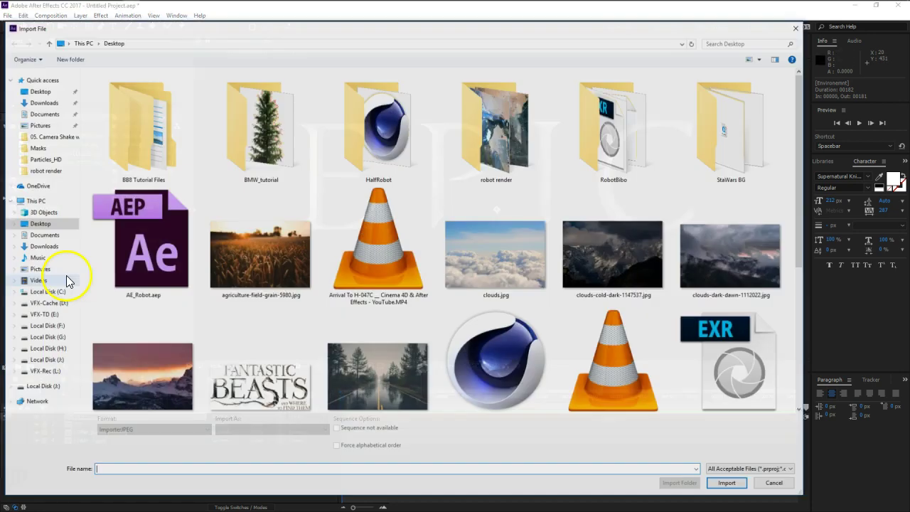
{"action": "left_click", "coordinate": [41, 360]}
{"action": "double_click", "coordinate": [423, 142]}
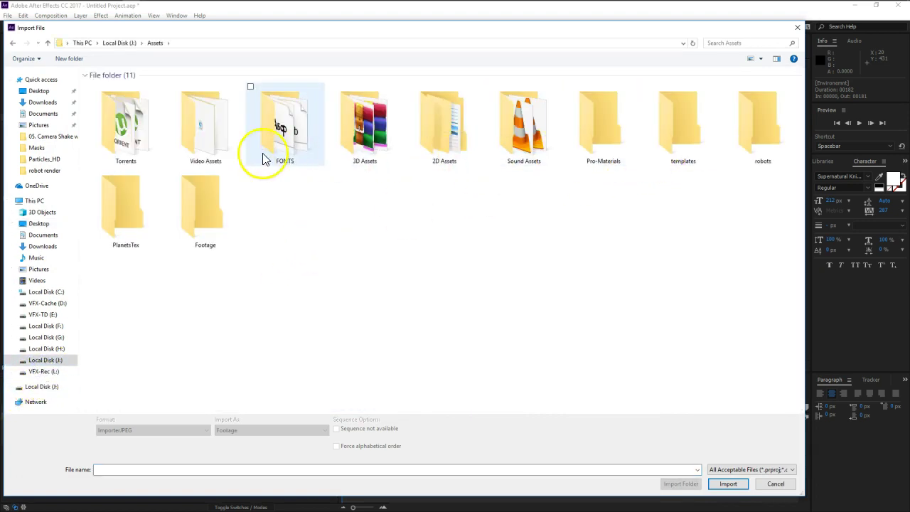
{"action": "left_click", "coordinate": [471, 135]}
{"action": "double_click", "coordinate": [472, 135]}
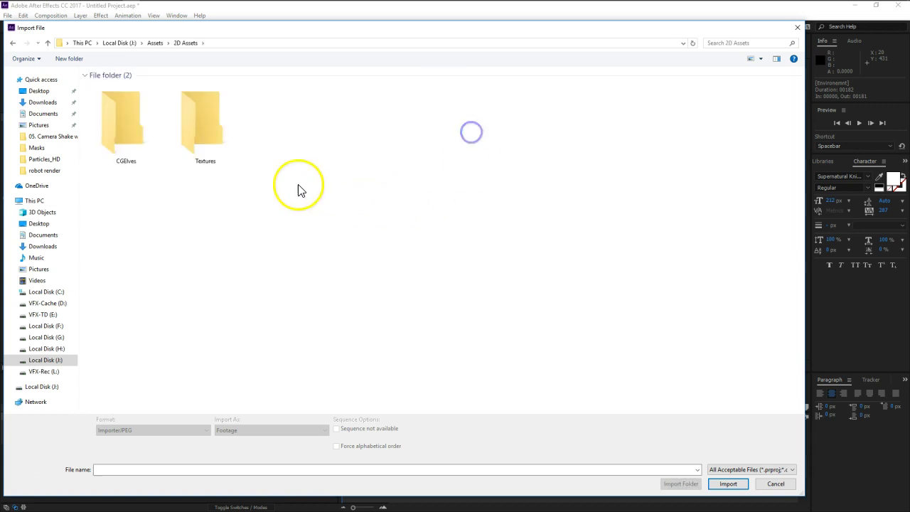
{"action": "double_click", "coordinate": [228, 138]}
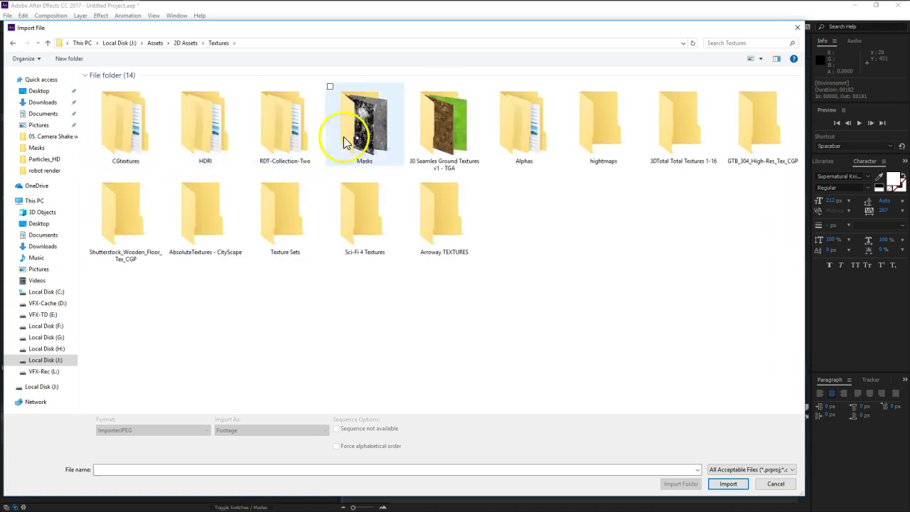
{"action": "double_click", "coordinate": [348, 135]}
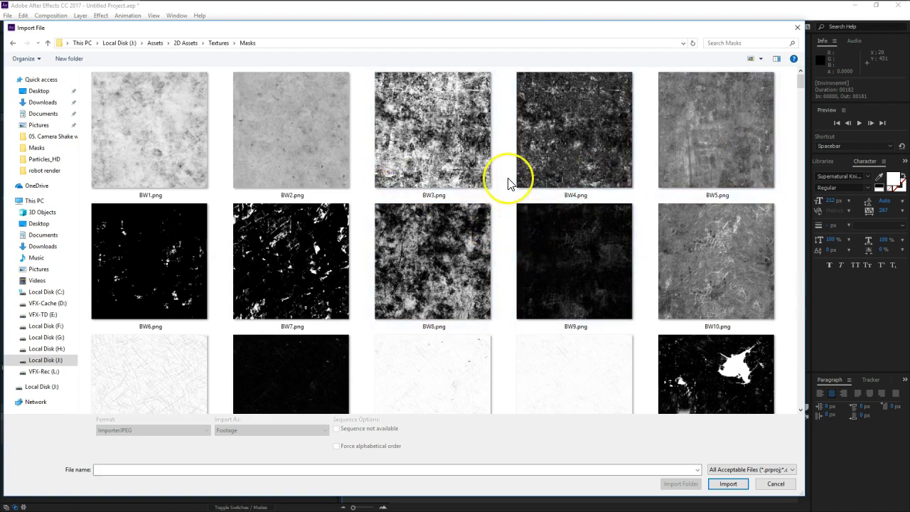
Step: Choose dirt (9).png instead of BW16.png and import it
{"action": "scroll", "coordinate": [507, 181], "scroll_direction": "down", "scroll_amount": 3}
{"action": "scroll", "coordinate": [508, 184], "scroll_direction": "down", "scroll_amount": 2}
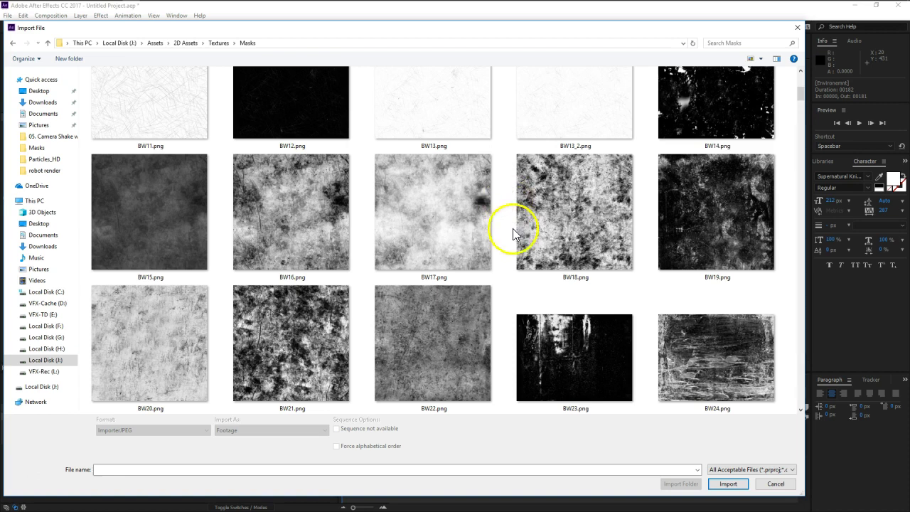
{"action": "left_click", "coordinate": [308, 209]}
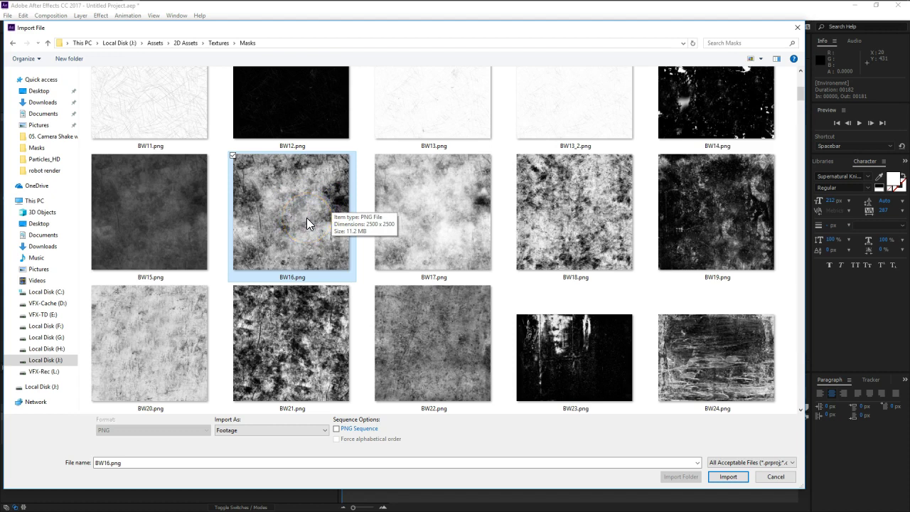
{"action": "scroll", "coordinate": [306, 217], "scroll_direction": "down", "scroll_amount": 3}
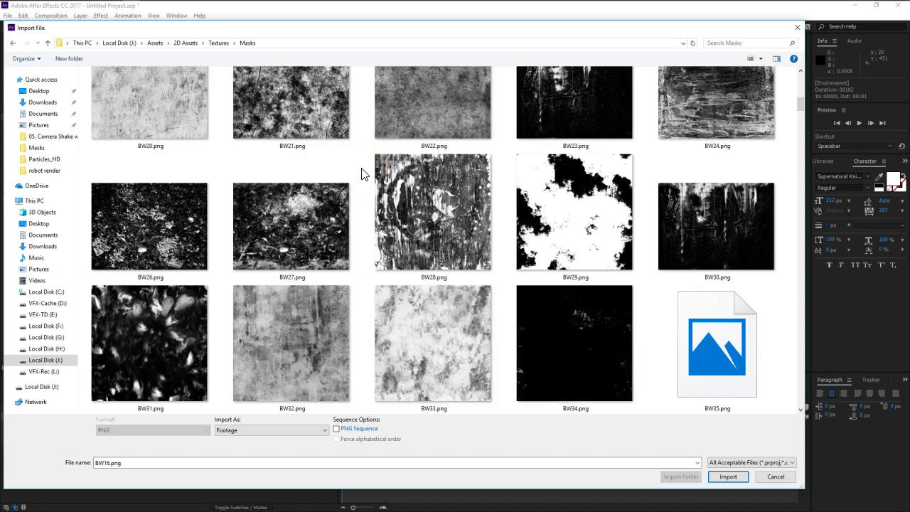
{"action": "scroll", "coordinate": [361, 174], "scroll_direction": "down", "scroll_amount": 2}
{"action": "scroll", "coordinate": [361, 174], "scroll_direction": "down", "scroll_amount": 3}
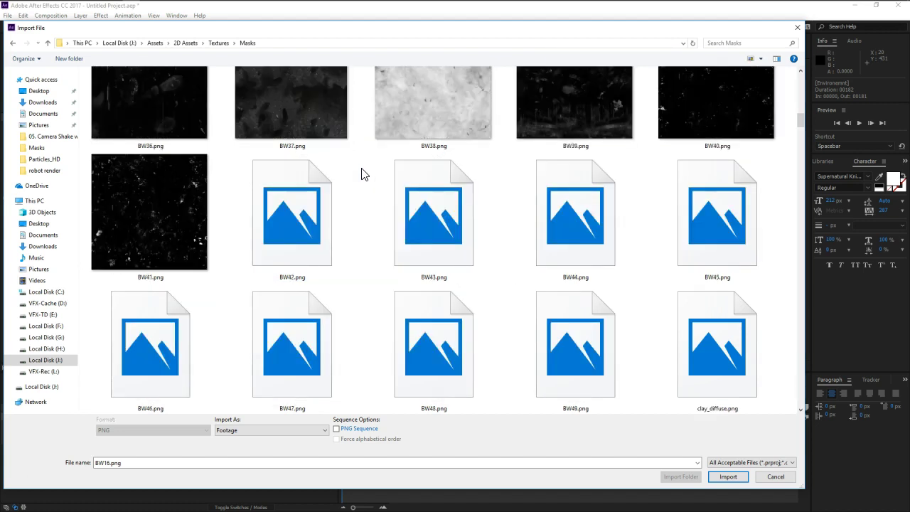
{"action": "scroll", "coordinate": [361, 174], "scroll_direction": "down", "scroll_amount": 2}
{"action": "scroll", "coordinate": [361, 174], "scroll_direction": "down", "scroll_amount": 2}
{"action": "scroll", "coordinate": [361, 174], "scroll_direction": "down", "scroll_amount": 2}
{"action": "scroll", "coordinate": [361, 174], "scroll_direction": "down", "scroll_amount": 2}
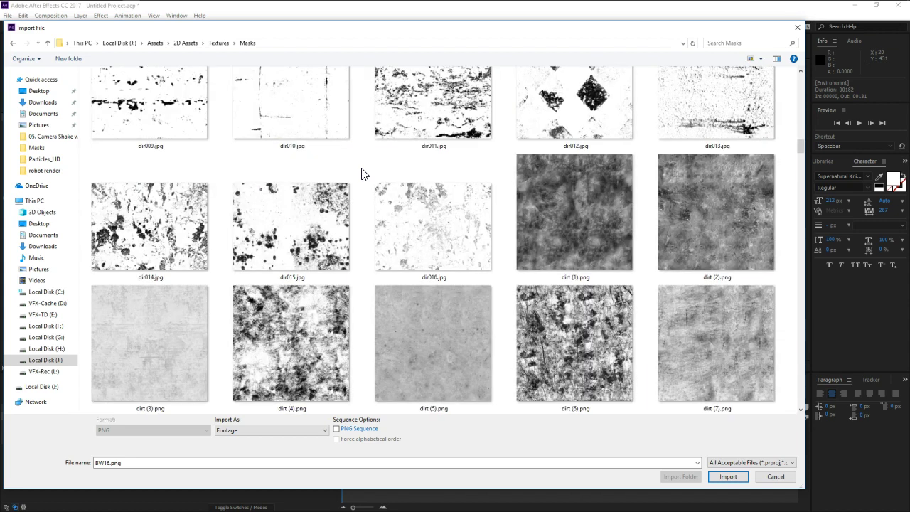
{"action": "scroll", "coordinate": [361, 174], "scroll_direction": "down", "scroll_amount": 3}
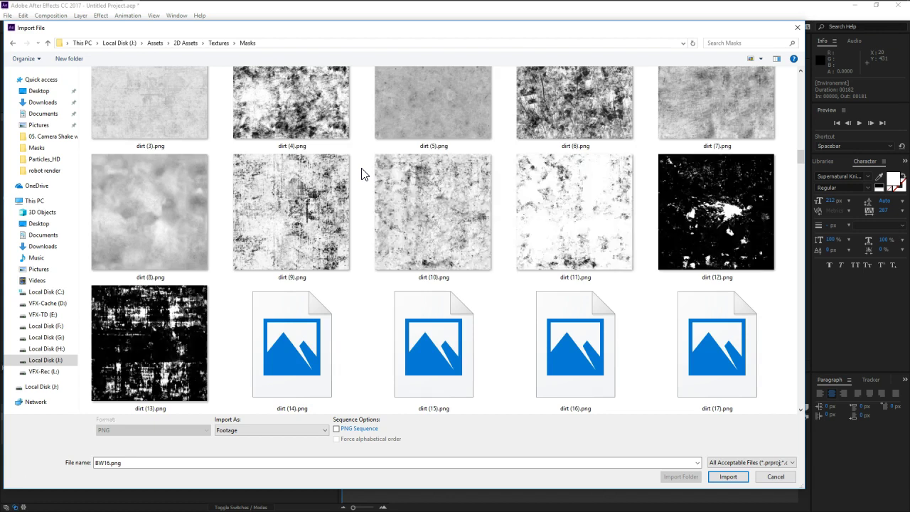
{"action": "left_click", "coordinate": [297, 226]}
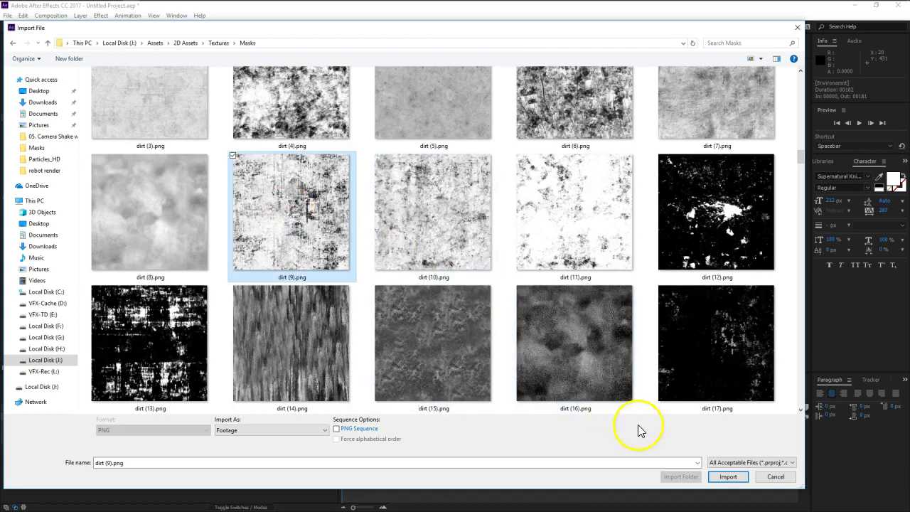
{"action": "left_click", "coordinate": [728, 487]}
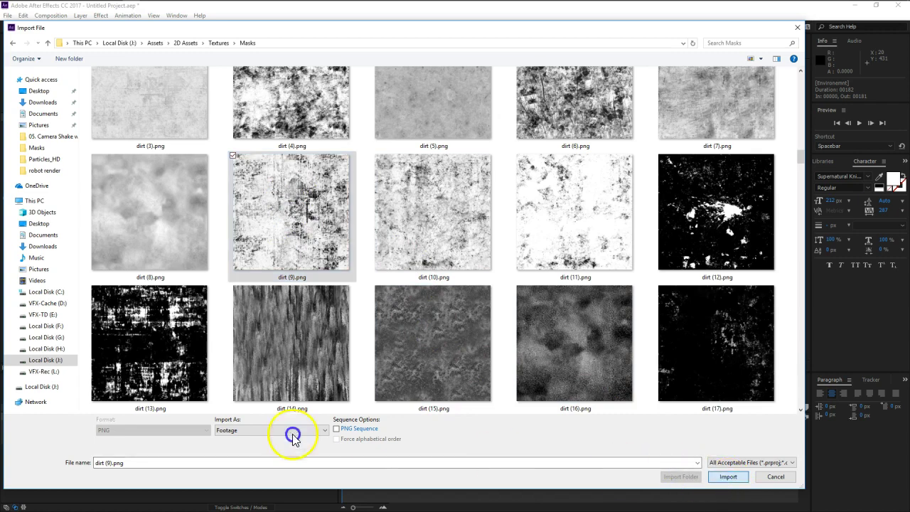
{"action": "left_click", "coordinate": [717, 480]}
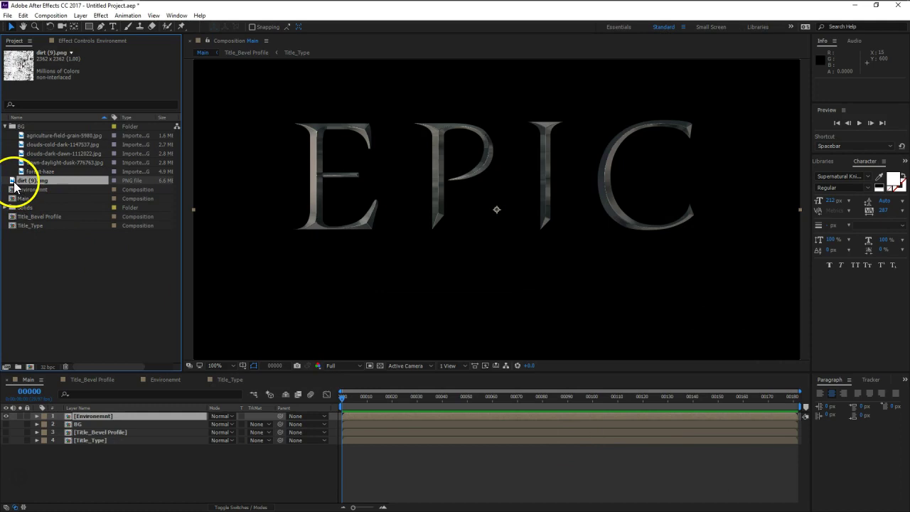
Step: Add dirt (9).png to the Main composition and scale it to 55%
{"action": "mouse_move", "coordinate": [16, 187]}
{"action": "left_mouse_down"}
{"action": "mouse_move", "coordinate": [80, 294]}
{"action": "mouse_move", "coordinate": [96, 417]}
{"action": "left_mouse_up"}
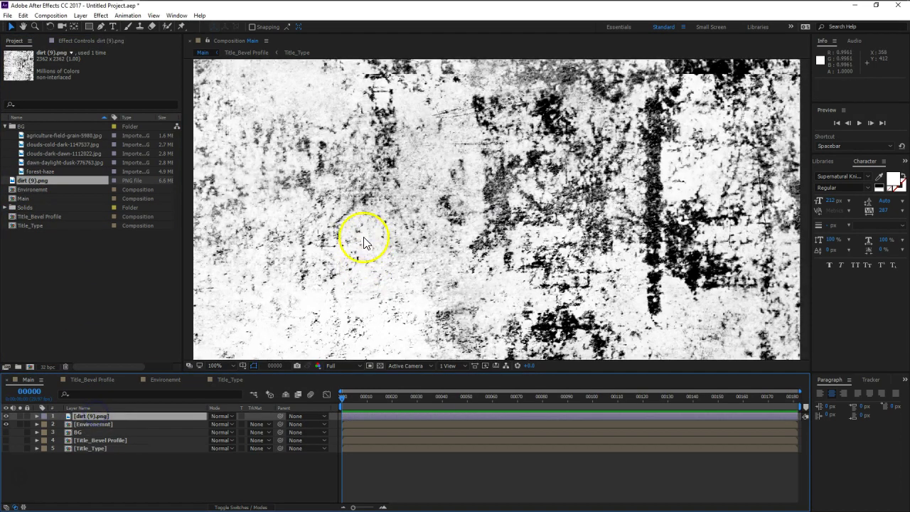
{"action": "scroll", "coordinate": [377, 231], "scroll_direction": "down", "scroll_amount": 5}
{"action": "key", "text": "s"}
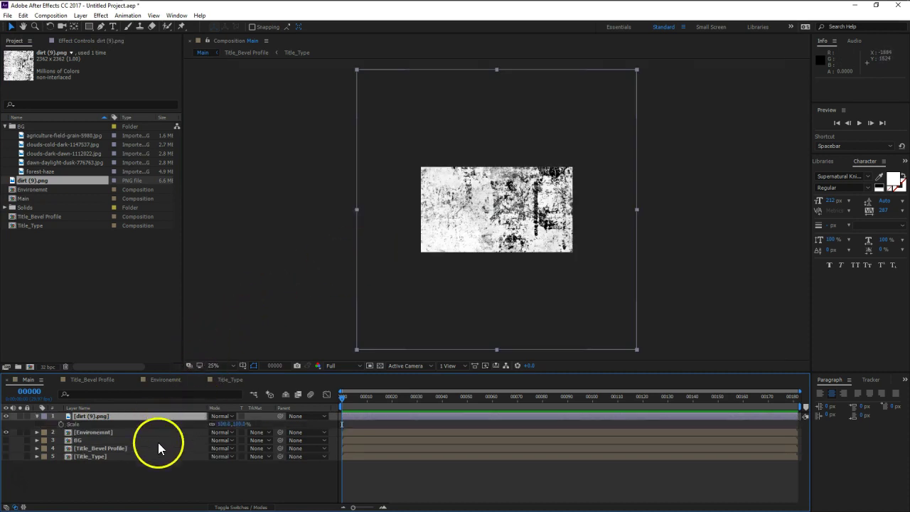
{"action": "left_click_drag", "start_coordinate": [236, 425], "coordinate": [224, 425]}
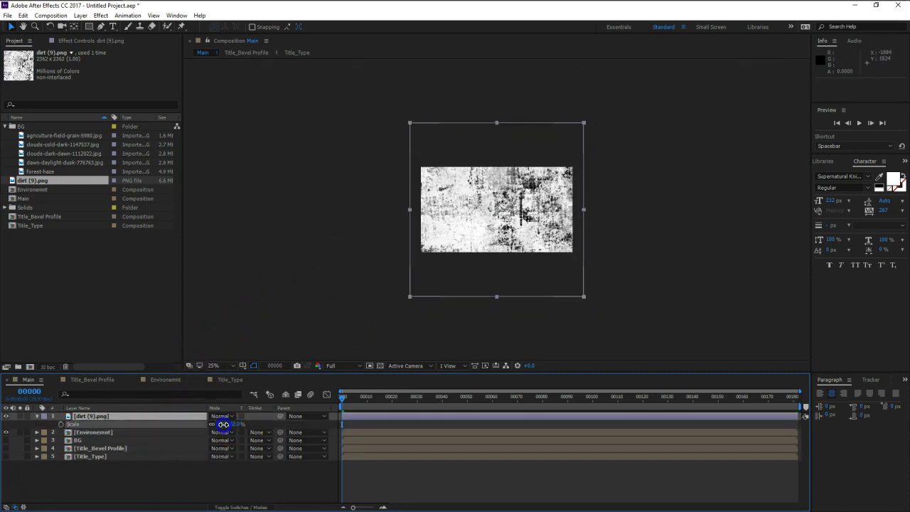
{"action": "key", "text": "period"}
Step: Precompose the texture as 'Tex', move it to the bottom of the stack and hide it
{"action": "left_click", "coordinate": [90, 417]}
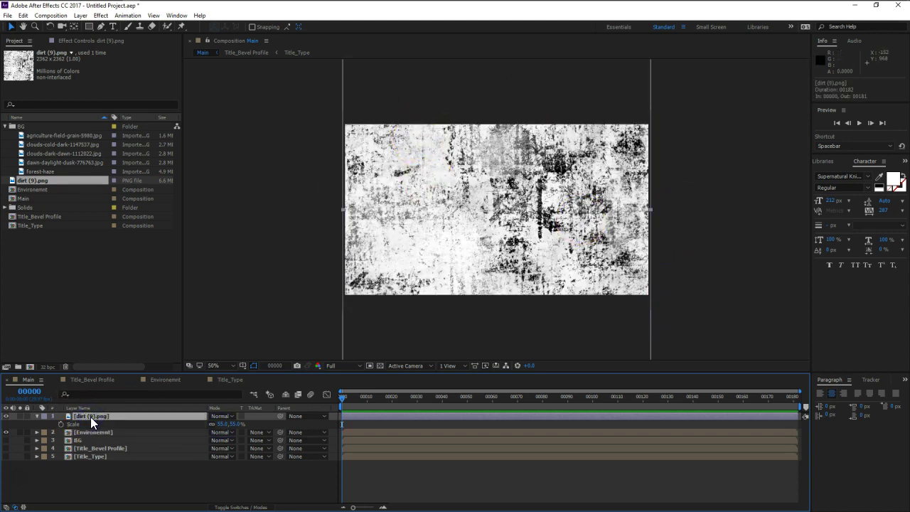
{"action": "key", "text": "ctrl+shift+c"}
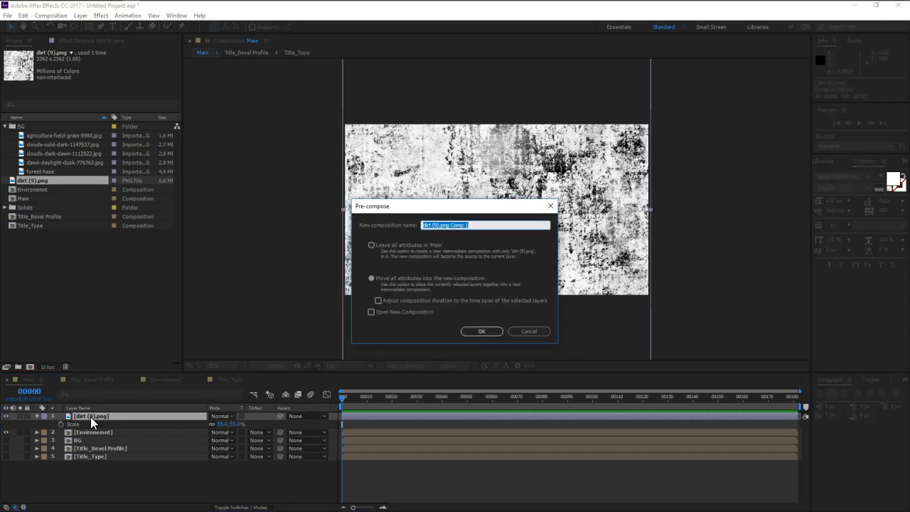
{"action": "type", "text": "Tex"}
{"action": "left_click", "coordinate": [492, 334]}
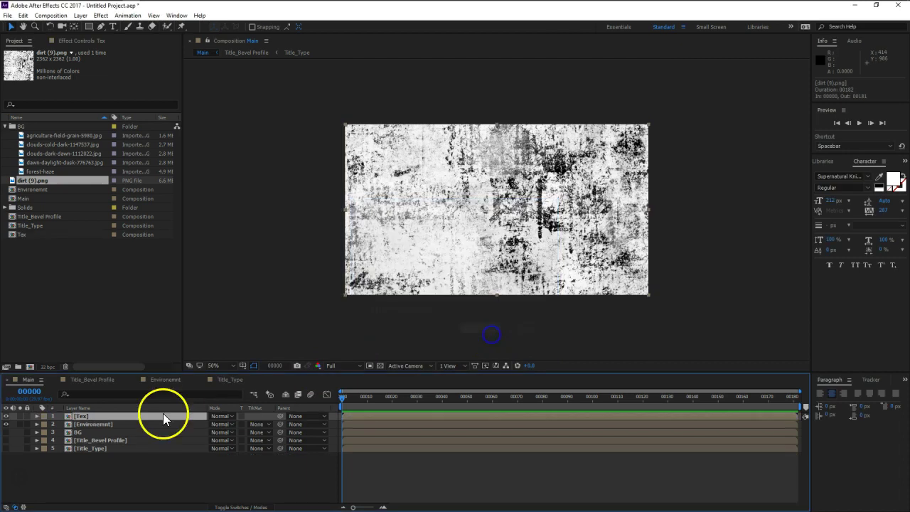
{"action": "left_click_drag", "start_coordinate": [79, 417], "coordinate": [100, 454]}
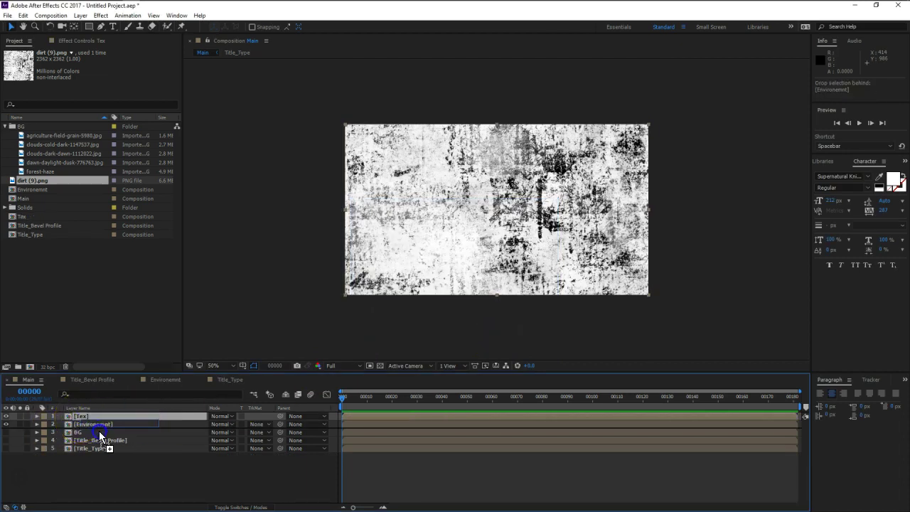
{"action": "left_click", "coordinate": [6, 448]}
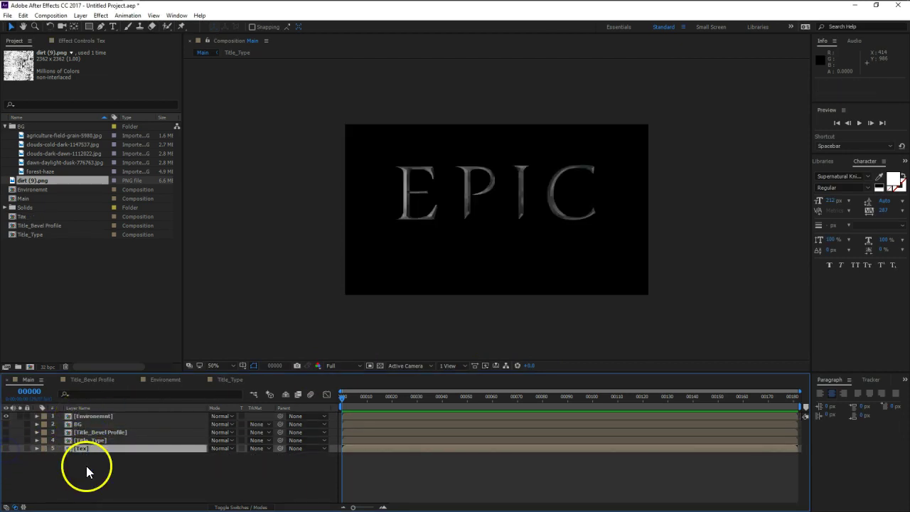
{"action": "left_click", "coordinate": [93, 416]}
Step: Apply Compound Blur to the Environemnt layer using the effect search for 'comp'
{"action": "left_click", "coordinate": [72, 42]}
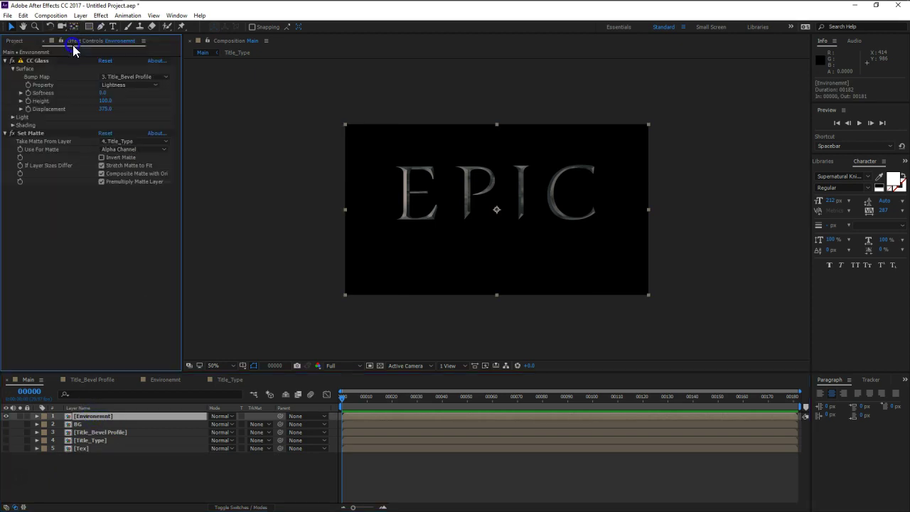
{"action": "key", "text": "period"}
{"action": "left_click", "coordinate": [123, 402]}
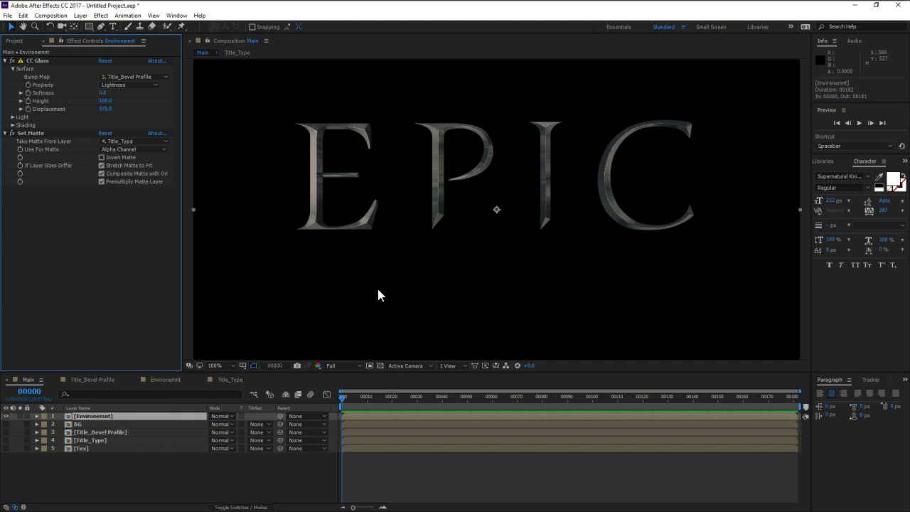
{"action": "key", "text": "ctrl+space"}
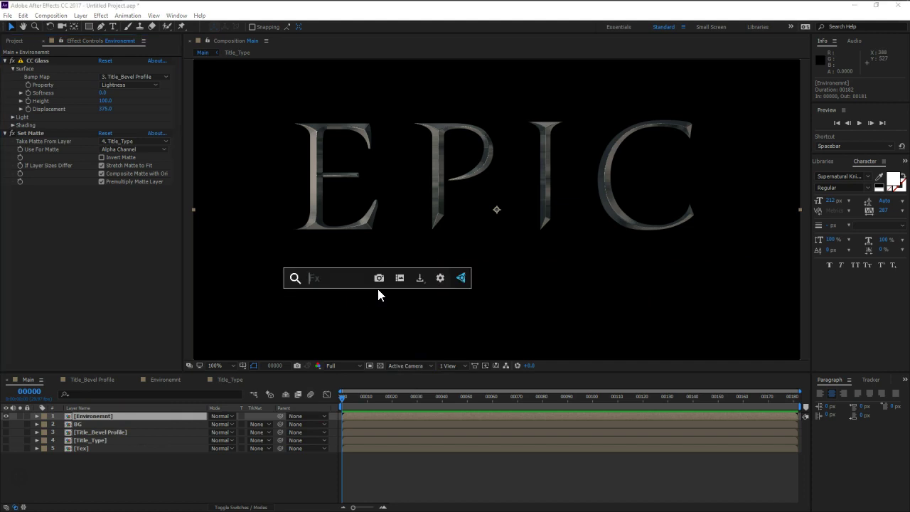
{"action": "type", "text": "com"}
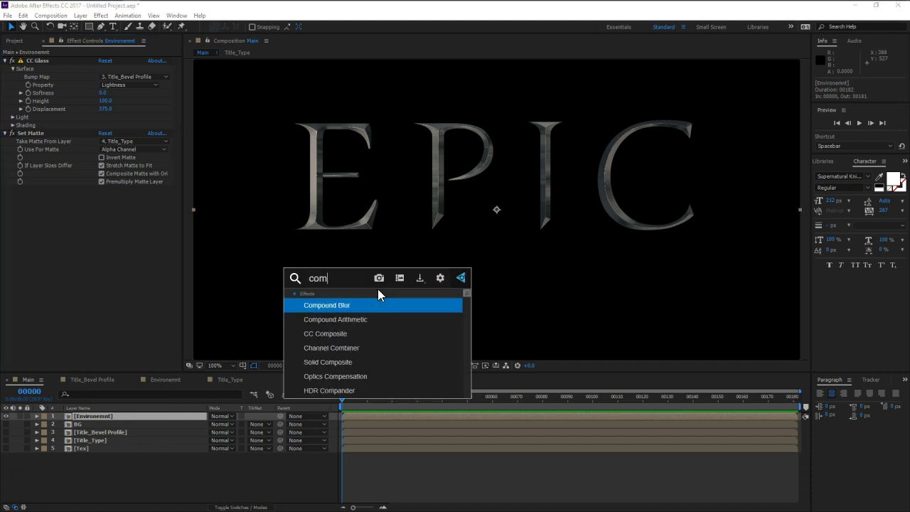
{"action": "type", "text": "p"}
{"action": "left_click", "coordinate": [376, 304]}
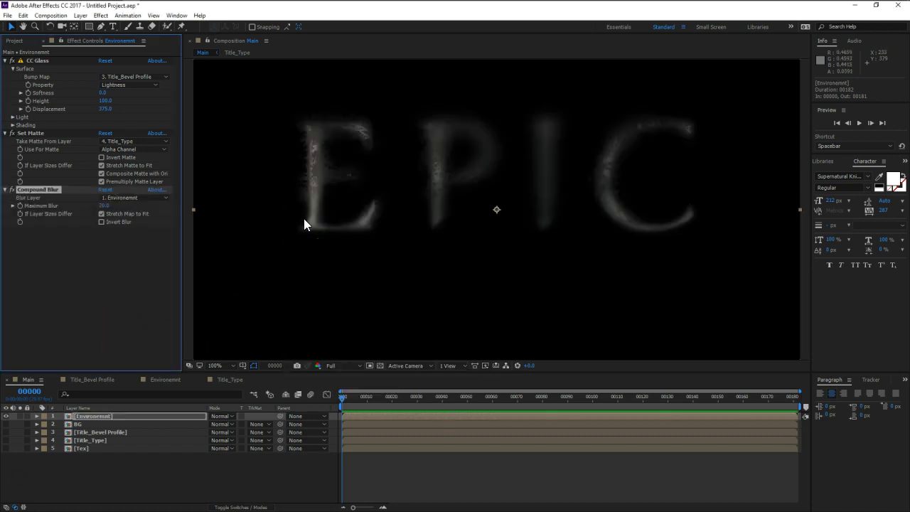
Step: Set Compound Blur's Blur Layer to Tex, enable Invert Blur, and move it above Set Matte
{"action": "left_click", "coordinate": [135, 198]}
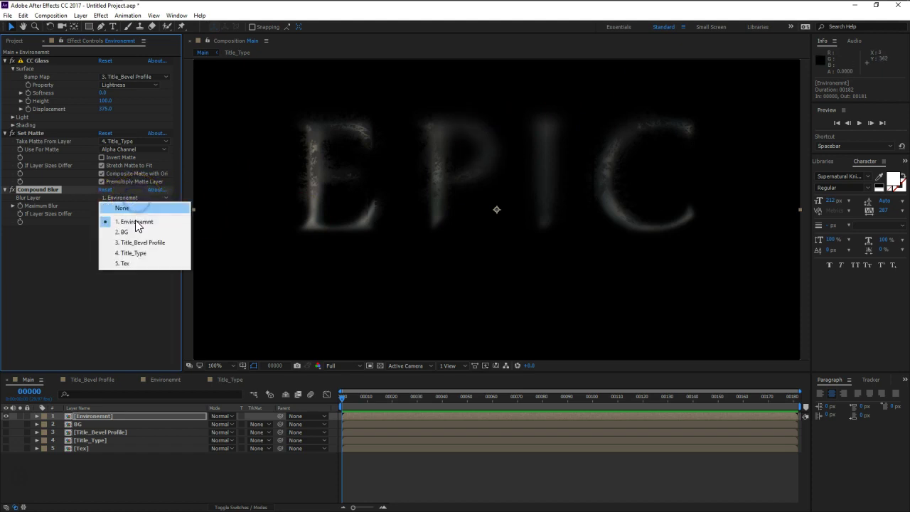
{"action": "left_click", "coordinate": [138, 264]}
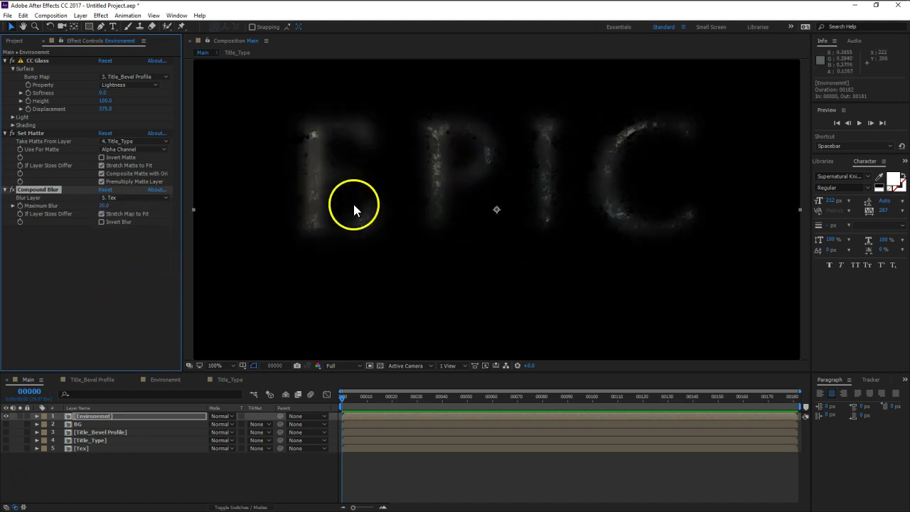
{"action": "left_click", "coordinate": [102, 222]}
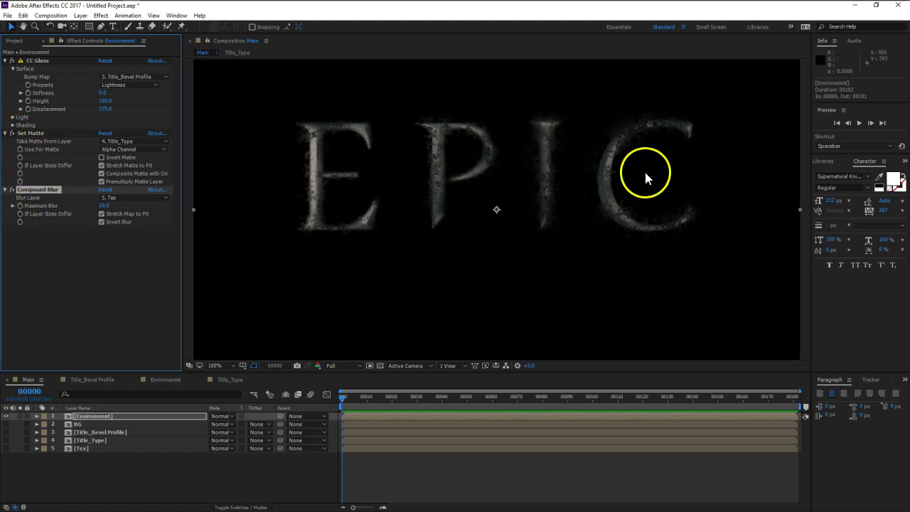
{"action": "left_click_drag", "start_coordinate": [32, 189], "coordinate": [79, 134]}
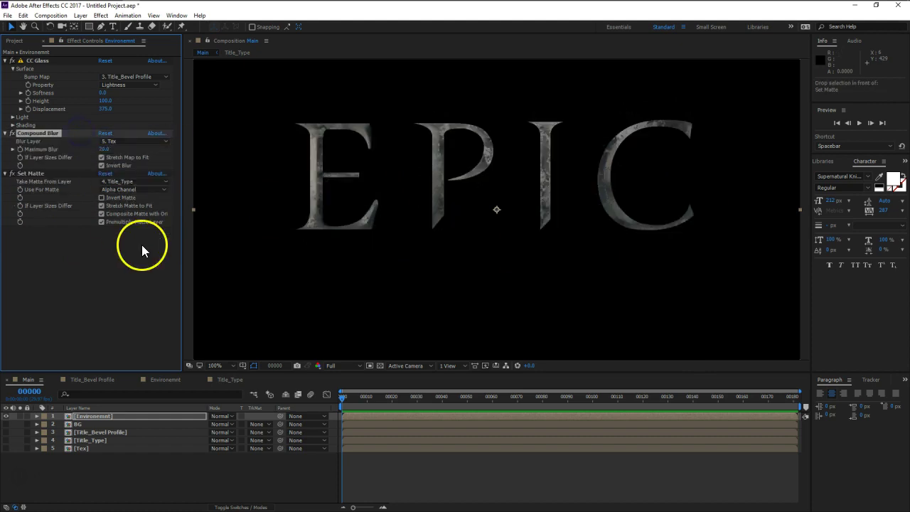
Step: Zoom the viewer to 200% and pan to frame the textured letter E
{"action": "key", "text": "period"}
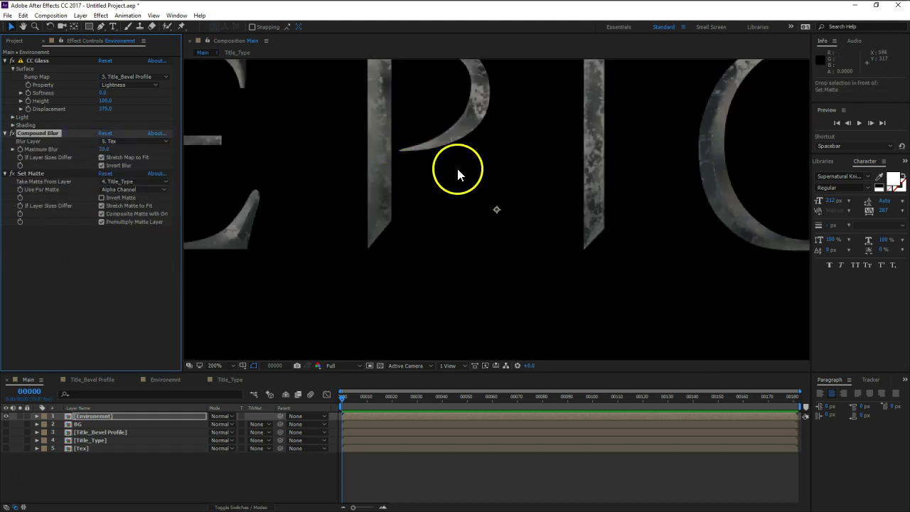
{"action": "left_click_drag", "start_coordinate": [307, 135], "coordinate": [512, 162]}
{"action": "left_click", "coordinate": [386, 171]}
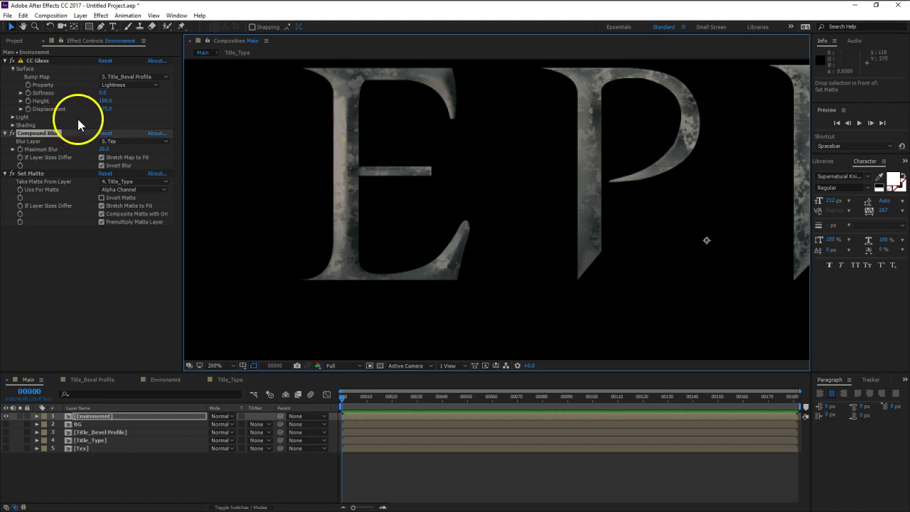
{"action": "left_click", "coordinate": [40, 61]}
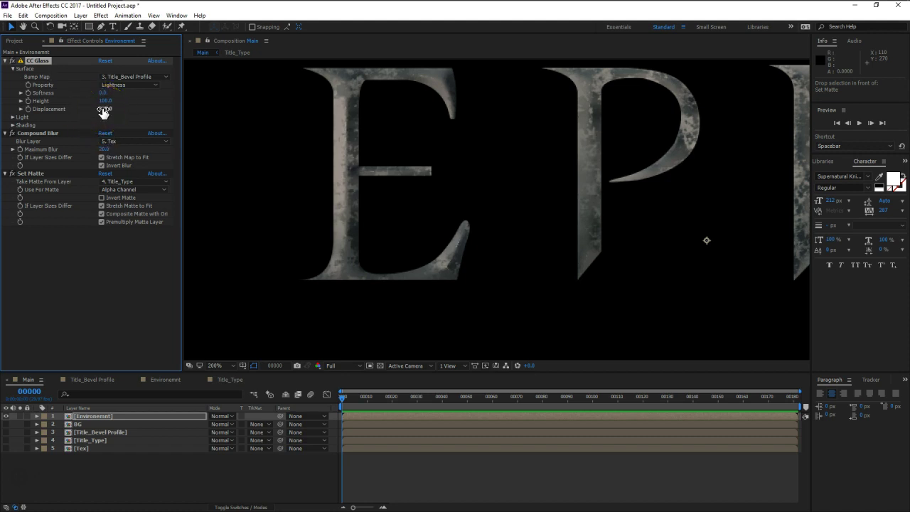
Step: Set CC Glass shading to Ambient 100, Diffuse 0, Specular 0, Roughness 0.001, Metal 0
{"action": "left_click", "coordinate": [12, 124]}
{"action": "left_click", "coordinate": [103, 133]}
{"action": "type", "text": "100"}
{"action": "key", "text": "Return"}
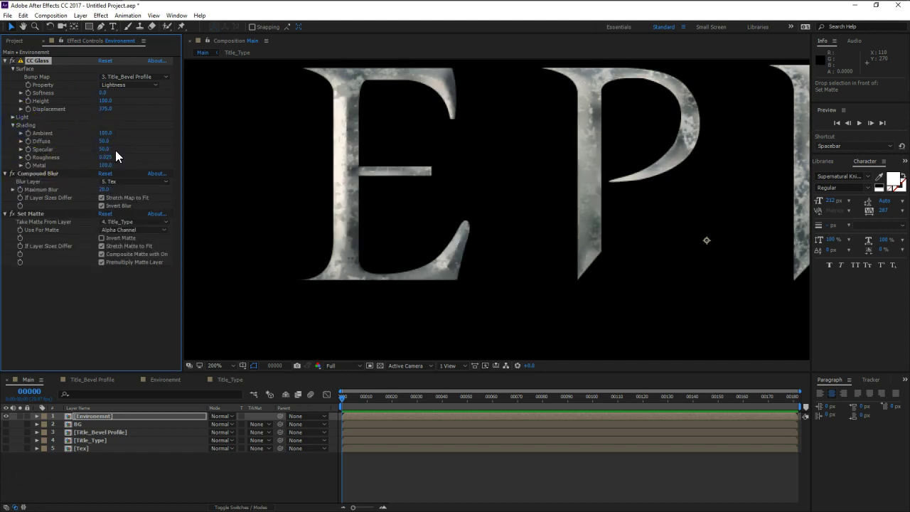
{"action": "left_click", "coordinate": [104, 139]}
{"action": "type", "text": "0"}
{"action": "left_click", "coordinate": [91, 149]}
{"action": "type", "text": "0"}
{"action": "left_click", "coordinate": [98, 158]}
{"action": "type", "text": ".001"}
{"action": "key", "text": "Return"}
{"action": "type", "text": "0"}
{"action": "key", "text": "Return"}
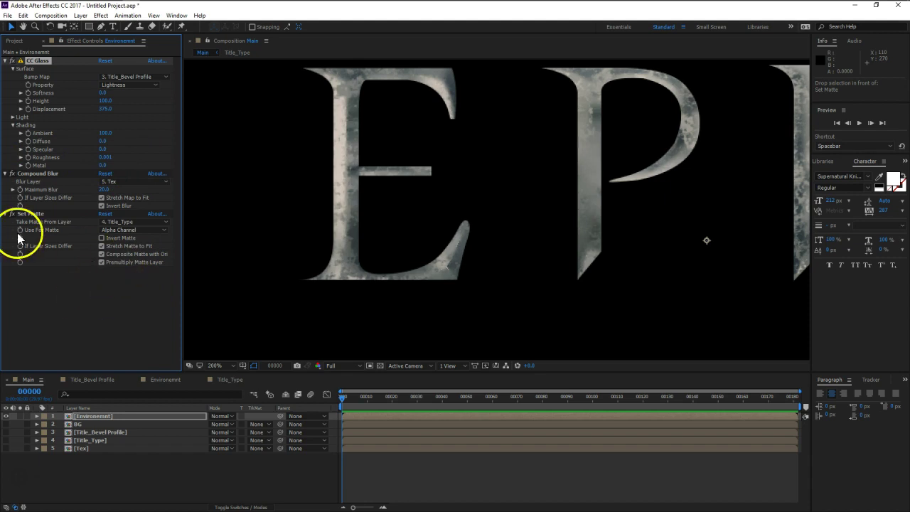
Step: Compare the result with Compound Blur off and on, and pan to view the letters P, I and C
{"action": "left_click", "coordinate": [12, 174]}
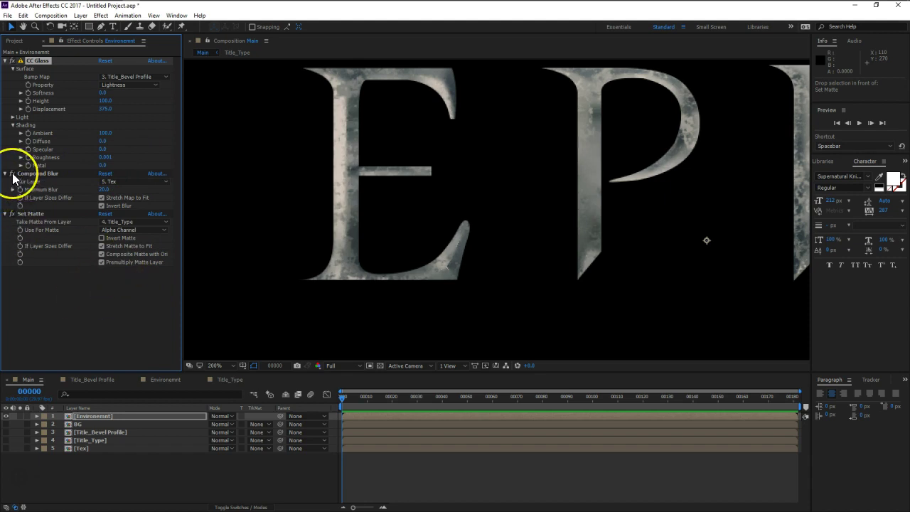
{"action": "left_click", "coordinate": [12, 174]}
{"action": "left_click_drag", "start_coordinate": [712, 162], "coordinate": [590, 174]}
{"action": "left_click", "coordinate": [812, 179]}
{"action": "left_click_drag", "start_coordinate": [768, 186], "coordinate": [552, 189]}
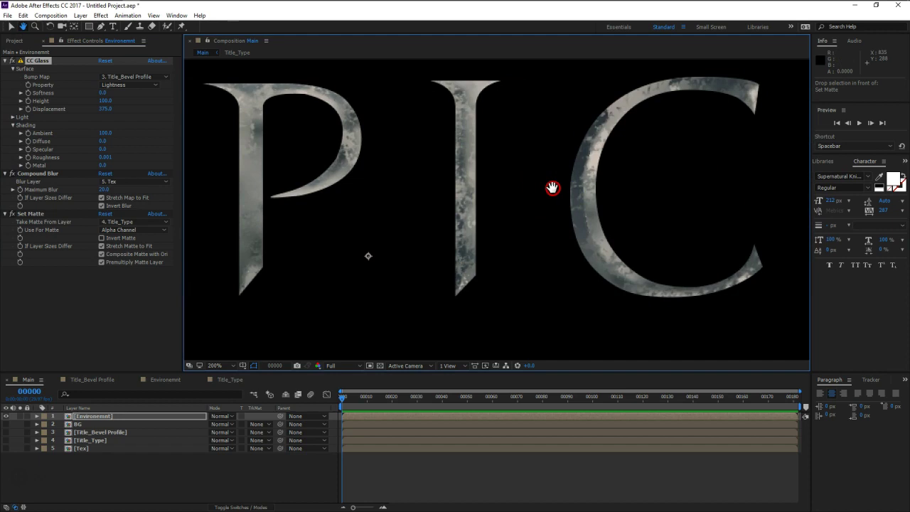
{"action": "left_click", "coordinate": [35, 175]}
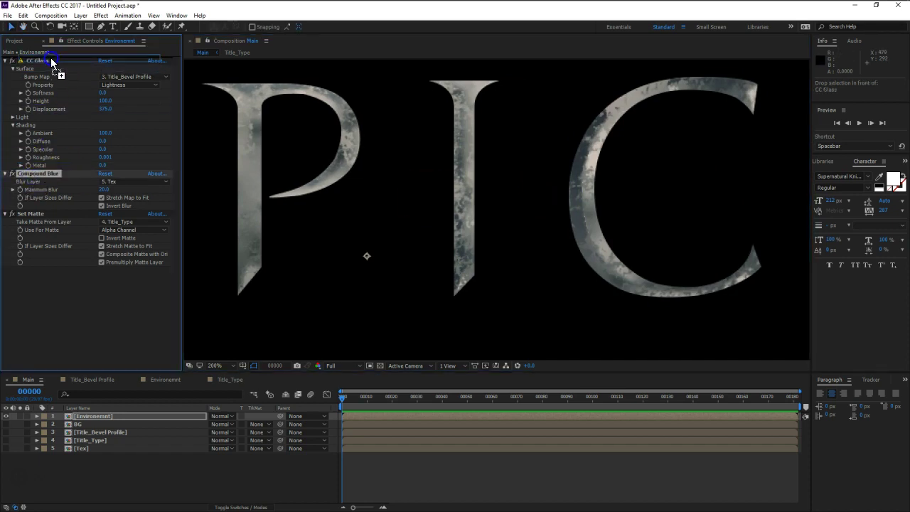
Step: Move Compound Blur before CC Glass and raise CC Glass Displacement to 473
{"action": "left_click_drag", "start_coordinate": [35, 176], "coordinate": [51, 57]}
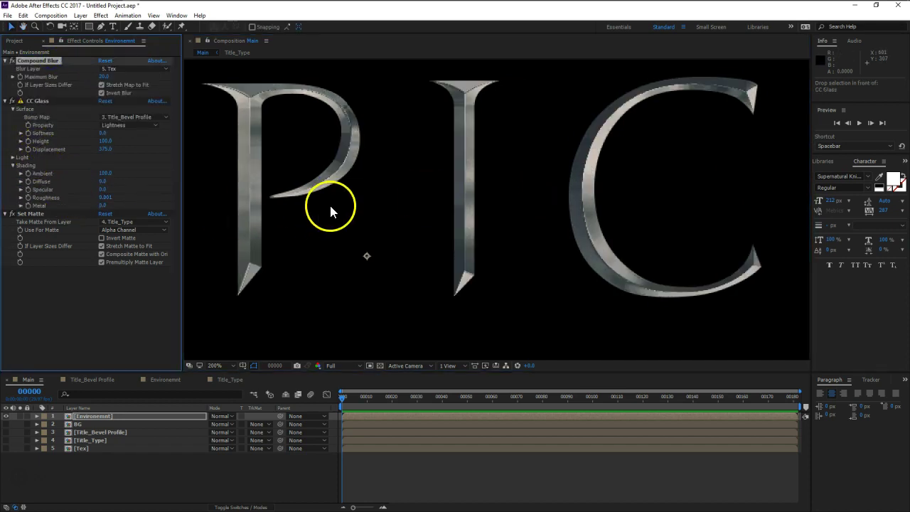
{"action": "left_click_drag", "start_coordinate": [329, 202], "coordinate": [377, 195]}
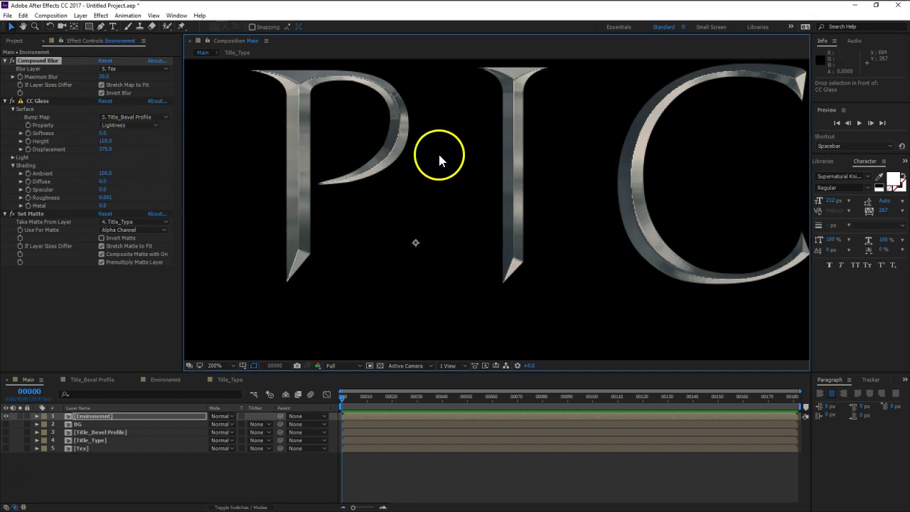
{"action": "left_click", "coordinate": [106, 197]}
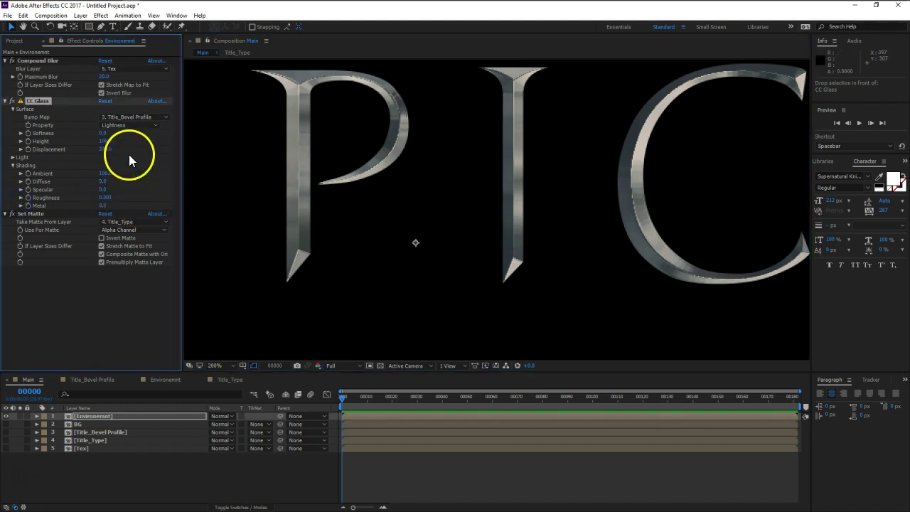
{"action": "mouse_move", "coordinate": [105, 149]}
{"action": "left_mouse_down"}
{"action": "mouse_move", "coordinate": [74, 149]}
{"action": "mouse_move", "coordinate": [167, 163]}
{"action": "left_mouse_up"}
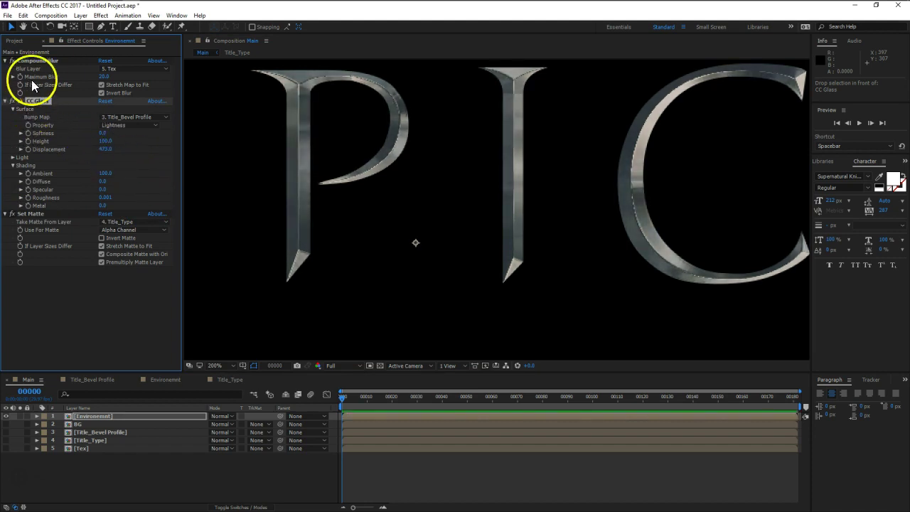
Step: Move Compound Blur back below CC Glass and switch CC Glass off to compare
{"action": "left_click_drag", "start_coordinate": [34, 61], "coordinate": [65, 207]}
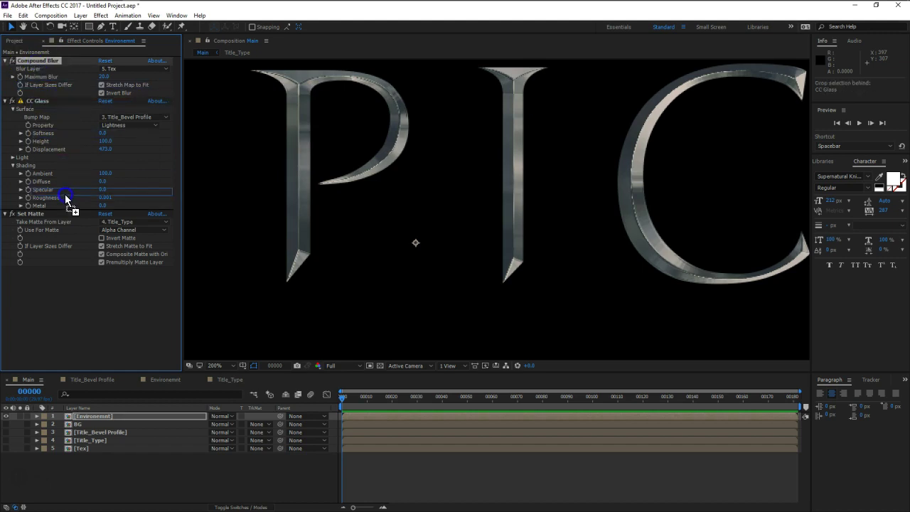
{"action": "left_click_drag", "start_coordinate": [65, 207], "coordinate": [65, 207]}
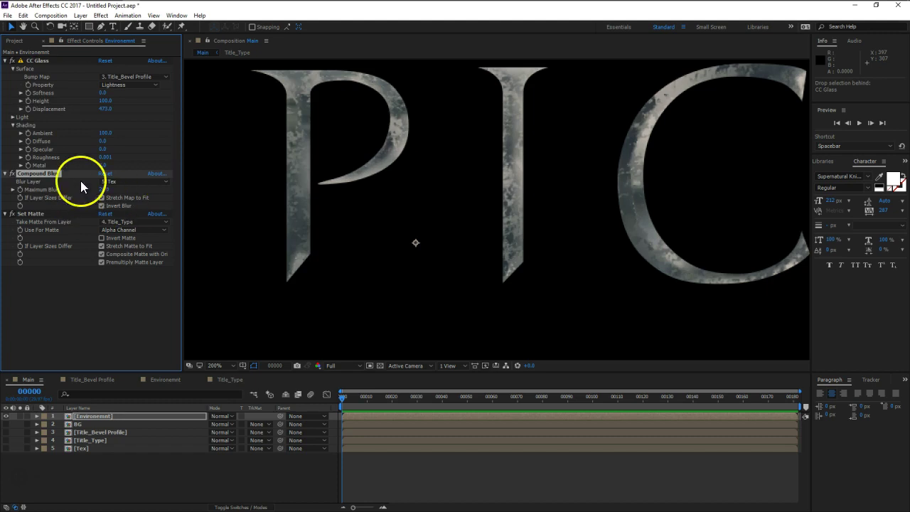
{"action": "left_click", "coordinate": [12, 61]}
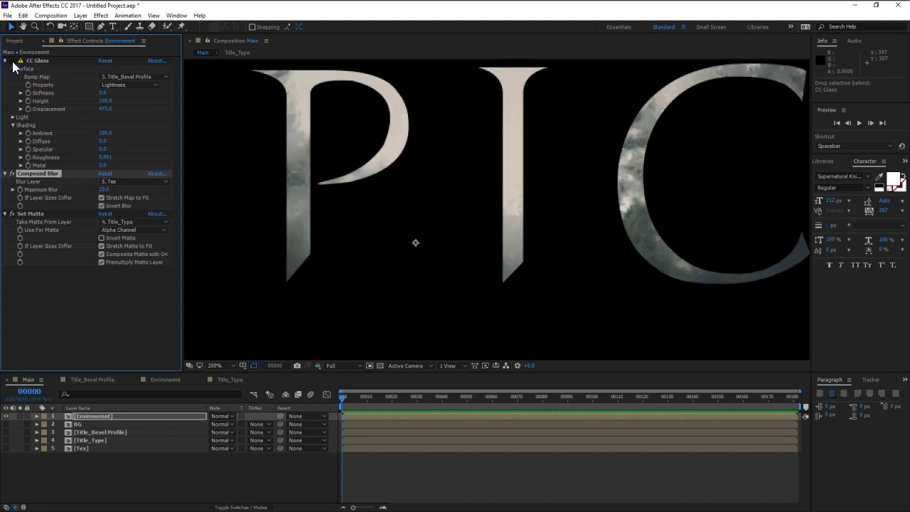
Step: Turn CC Glass back on, undo a Maximum Blur test, and set Ambient to 90
{"action": "mouse_move", "coordinate": [106, 190]}
{"action": "left_mouse_down"}
{"action": "mouse_move", "coordinate": [205, 192]}
{"action": "mouse_move", "coordinate": [174, 193]}
{"action": "mouse_move", "coordinate": [207, 199]}
{"action": "left_mouse_up"}
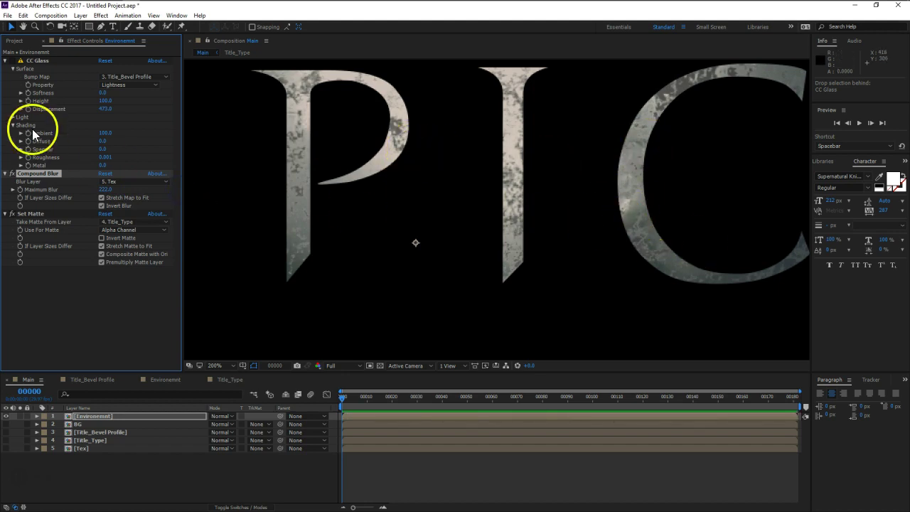
{"action": "left_click", "coordinate": [12, 61]}
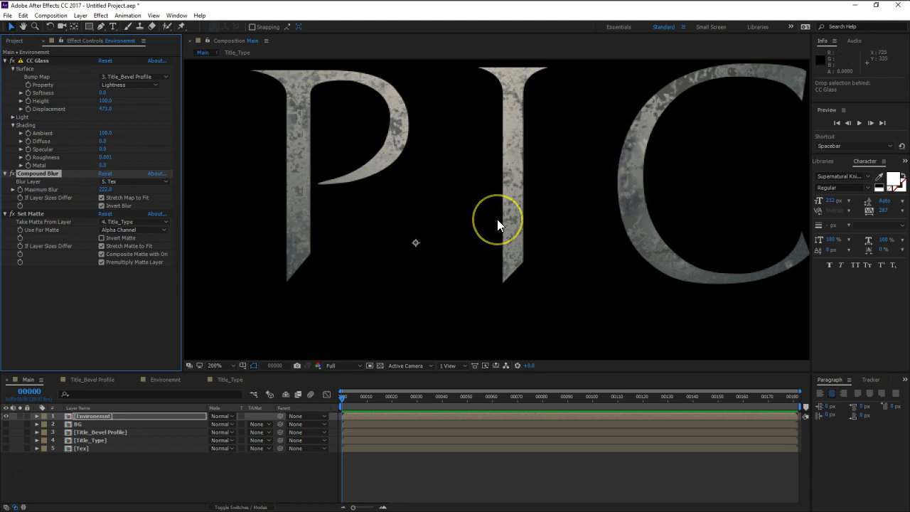
{"action": "key", "text": "ctrl+z"}
{"action": "left_click", "coordinate": [106, 133]}
{"action": "type", "text": "90"}
{"action": "key", "text": "Return"}
Step: Adjust Compound Blur's Maximum Blur, trying 14 and settling at 5 for smoother texture
{"action": "left_click", "coordinate": [109, 166]}
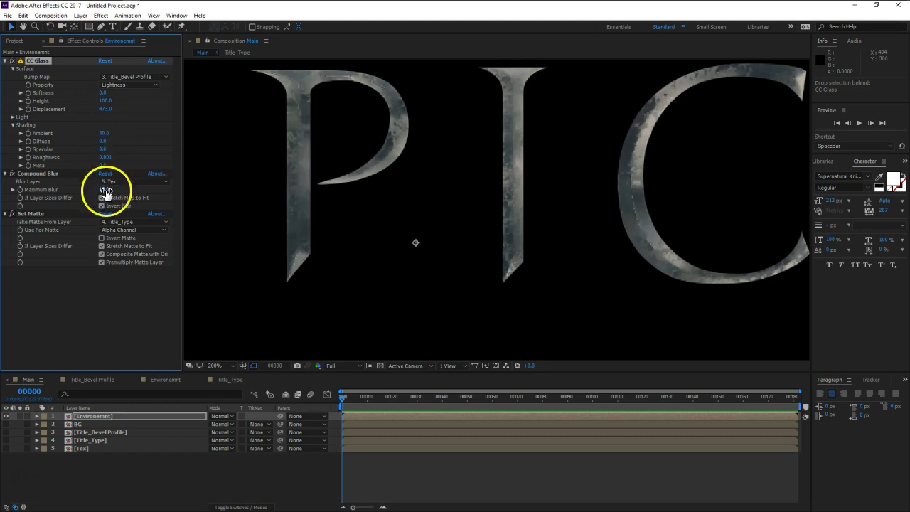
{"action": "left_click_drag", "start_coordinate": [106, 189], "coordinate": [97, 282]}
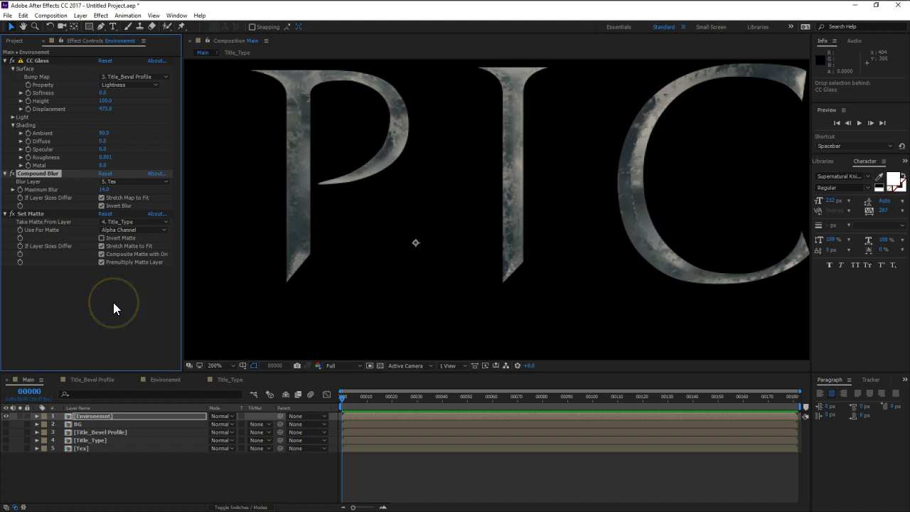
{"action": "left_click", "coordinate": [113, 302]}
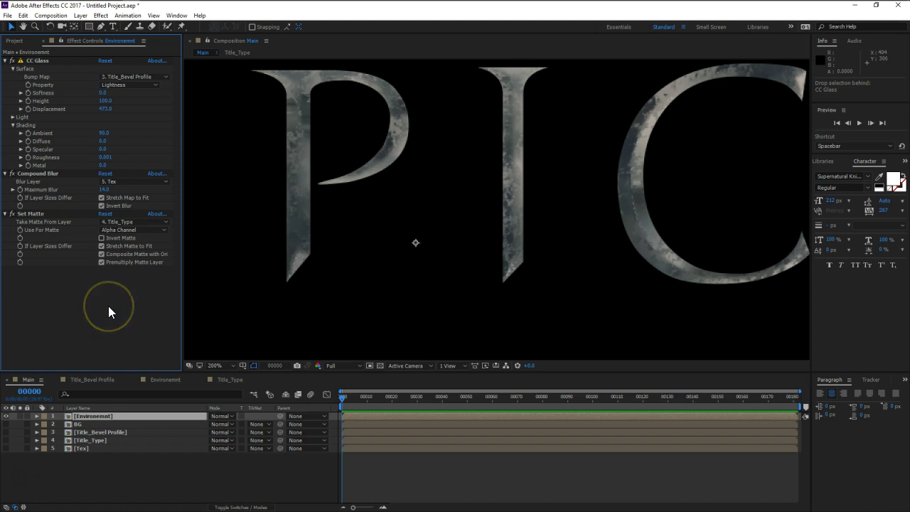
{"action": "mouse_move", "coordinate": [284, 266]}
{"action": "left_mouse_down"}
{"action": "mouse_move", "coordinate": [570, 173]}
{"action": "mouse_move", "coordinate": [517, 202]}
{"action": "left_mouse_up"}
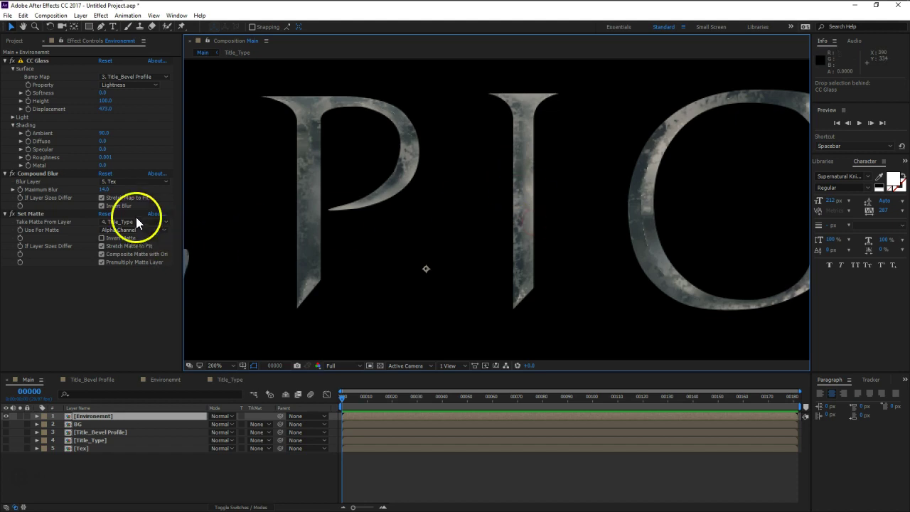
{"action": "left_click_drag", "start_coordinate": [105, 192], "coordinate": [103, 192]}
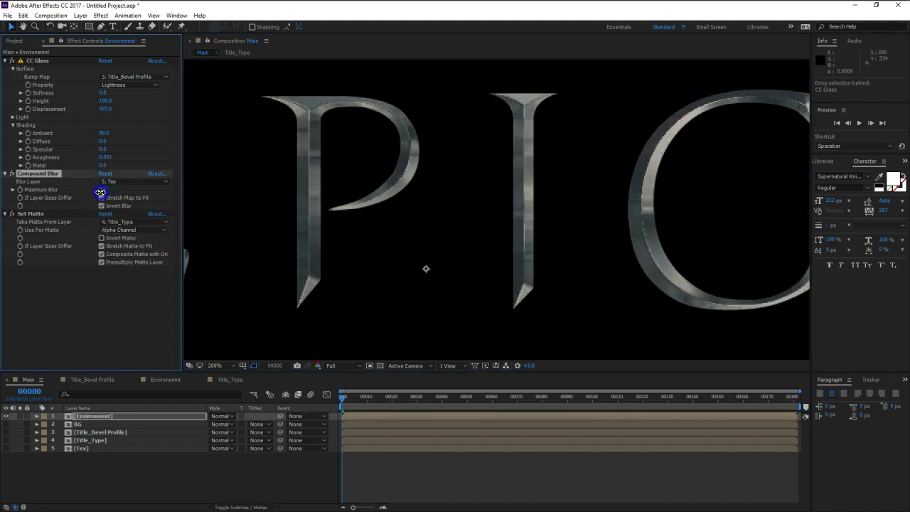
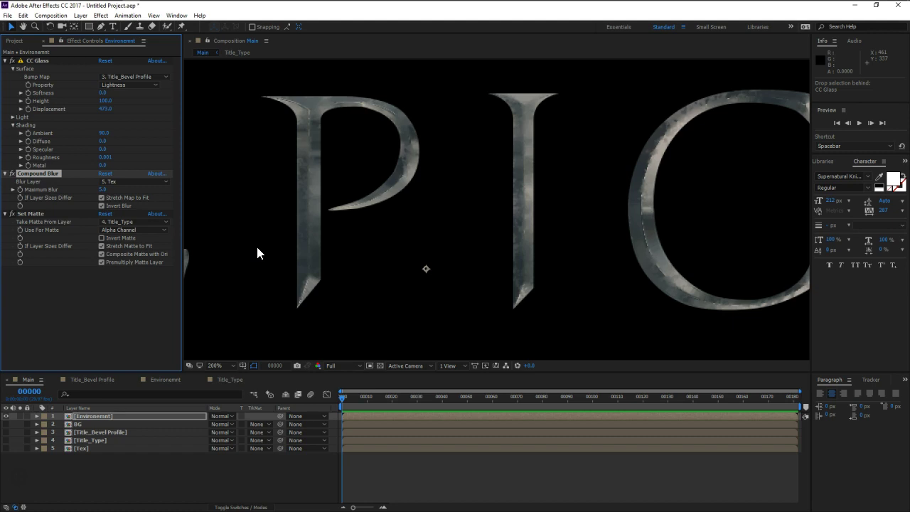
Step: Apply Motion Tile to the Environmnt layer and drag it above CC Glass
{"action": "key", "text": "ctrl+space"}
{"action": "type", "text": "mot"}
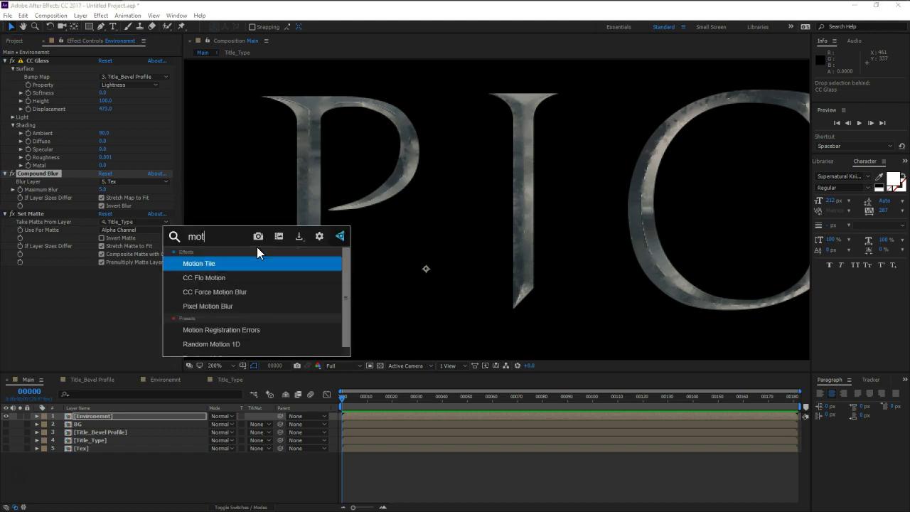
{"action": "left_click", "coordinate": [245, 263]}
{"action": "left_click", "coordinate": [38, 280]}
{"action": "left_click", "coordinate": [82, 429]}
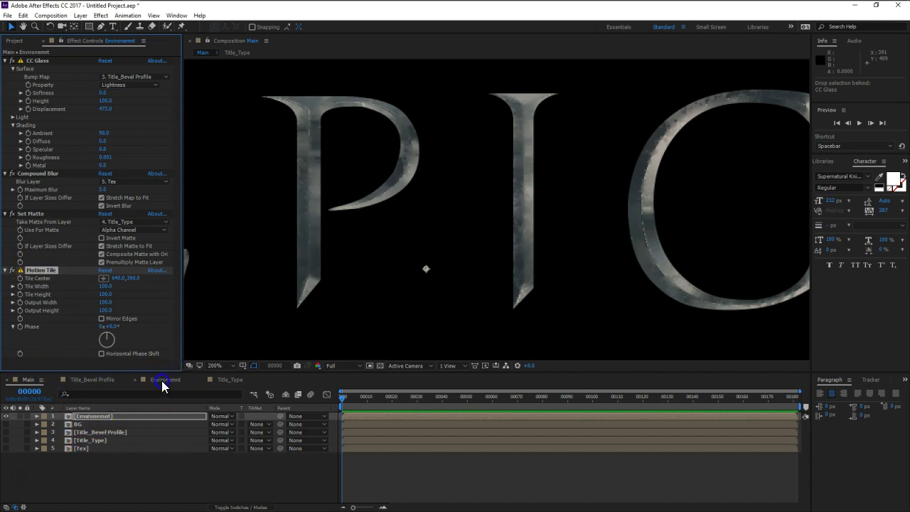
{"action": "left_click", "coordinate": [162, 384]}
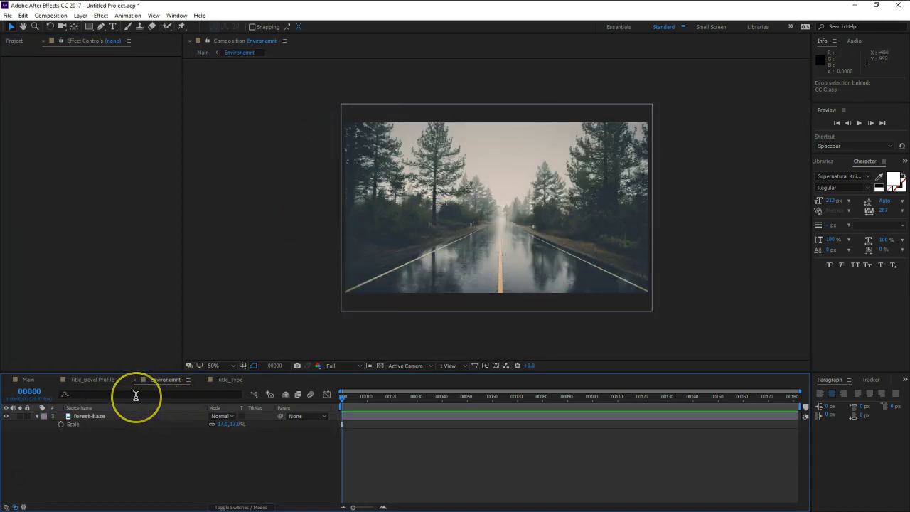
{"action": "left_click", "coordinate": [34, 382]}
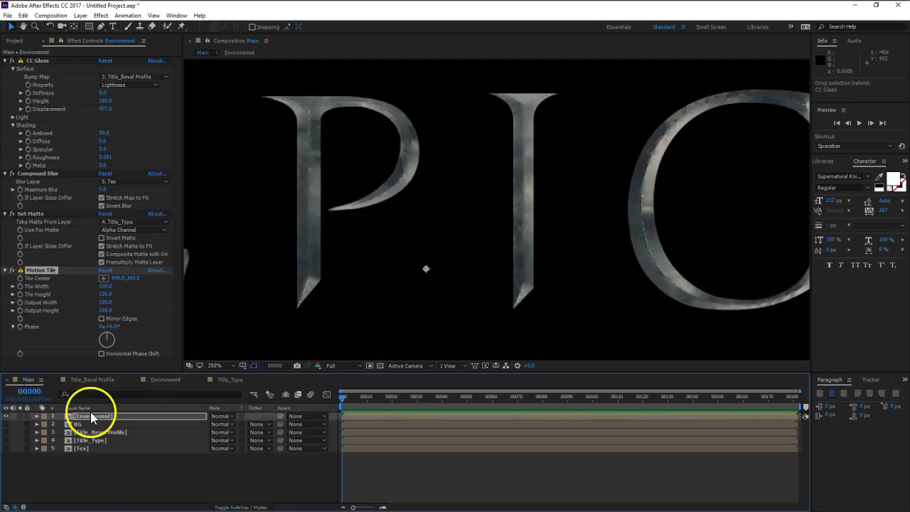
{"action": "mouse_move", "coordinate": [36, 270]}
{"action": "left_mouse_down"}
{"action": "mouse_move", "coordinate": [69, 71]}
{"action": "mouse_move", "coordinate": [62, 59]}
{"action": "left_mouse_up"}
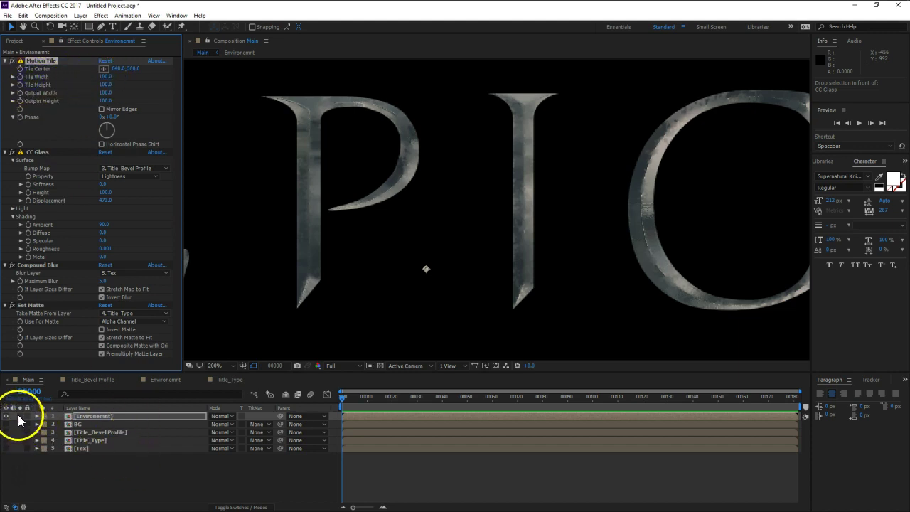
Step: Disable Set Matte, narrow tile width to 58, enable Mirror Edges, and shorten height to 52
{"action": "left_click", "coordinate": [11, 305]}
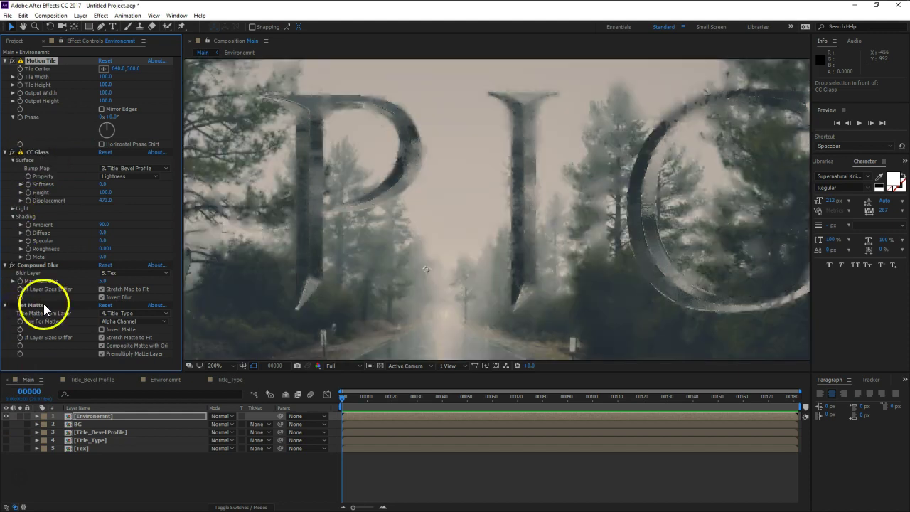
{"action": "scroll", "coordinate": [495, 244], "scroll_direction": "down", "scroll_amount": 2}
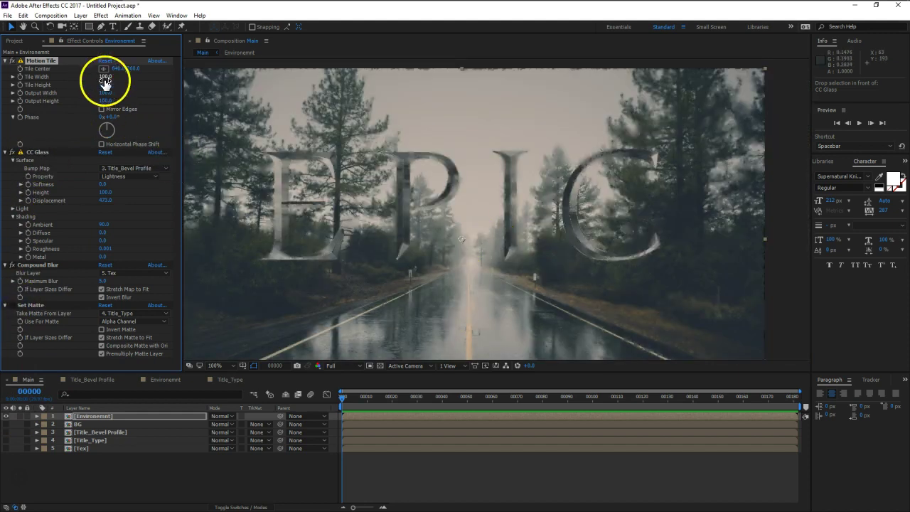
{"action": "left_click_drag", "start_coordinate": [104, 77], "coordinate": [83, 78]}
{"action": "left_click", "coordinate": [101, 109]}
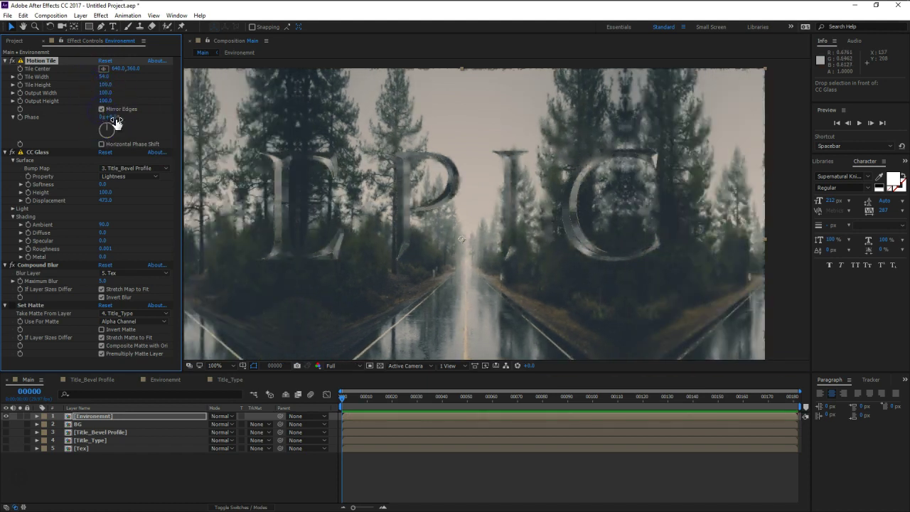
{"action": "scroll", "coordinate": [561, 219], "scroll_direction": "down", "scroll_amount": 2}
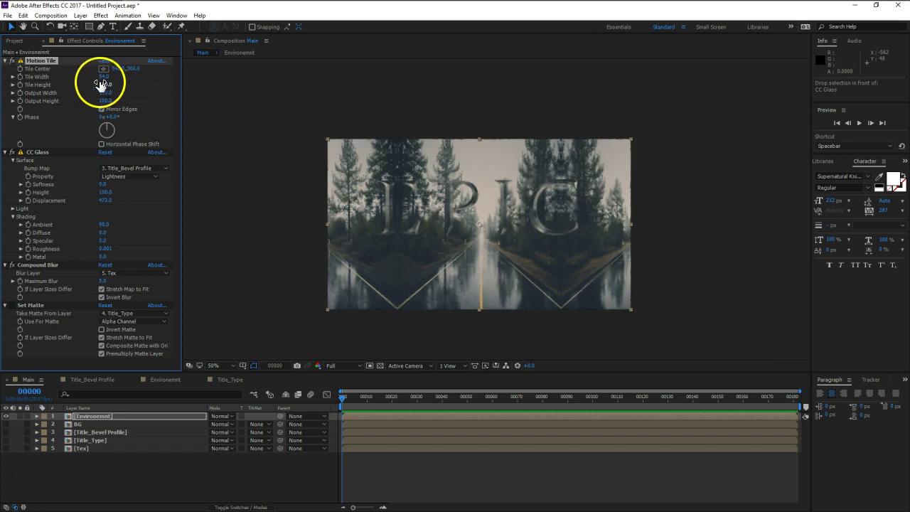
{"action": "left_click_drag", "start_coordinate": [101, 84], "coordinate": [84, 87]}
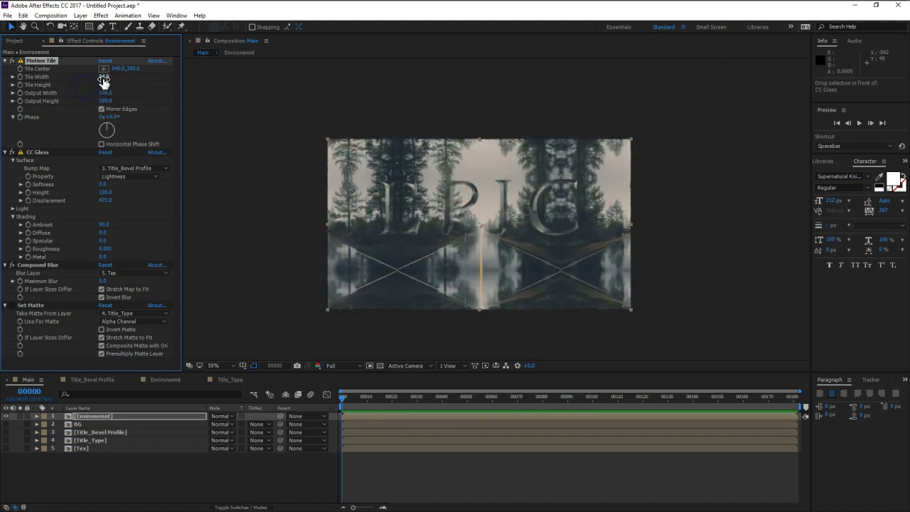
Step: Refine the tiles to 29 wide by 51 high and re-enable Set Matte
{"action": "left_click_drag", "start_coordinate": [101, 77], "coordinate": [95, 79]}
{"action": "left_click_drag", "start_coordinate": [205, 137], "coordinate": [494, 195]}
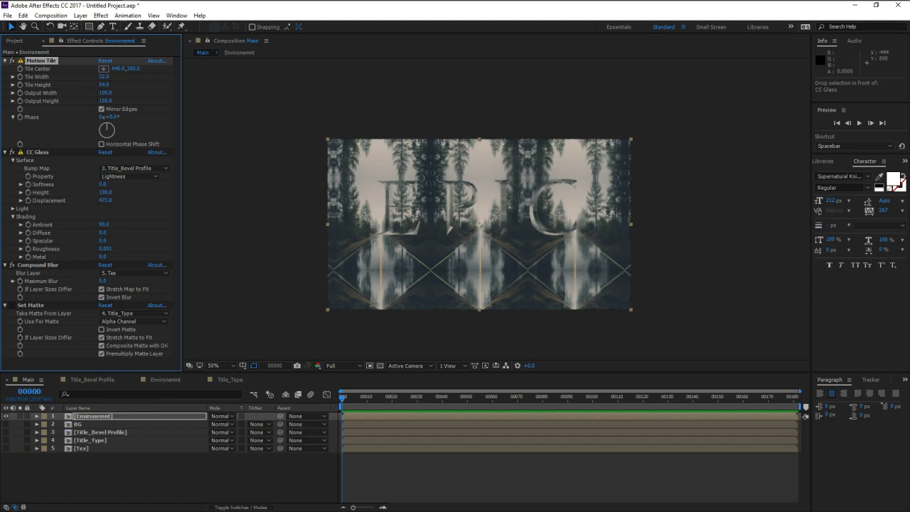
{"action": "left_click", "coordinate": [11, 305]}
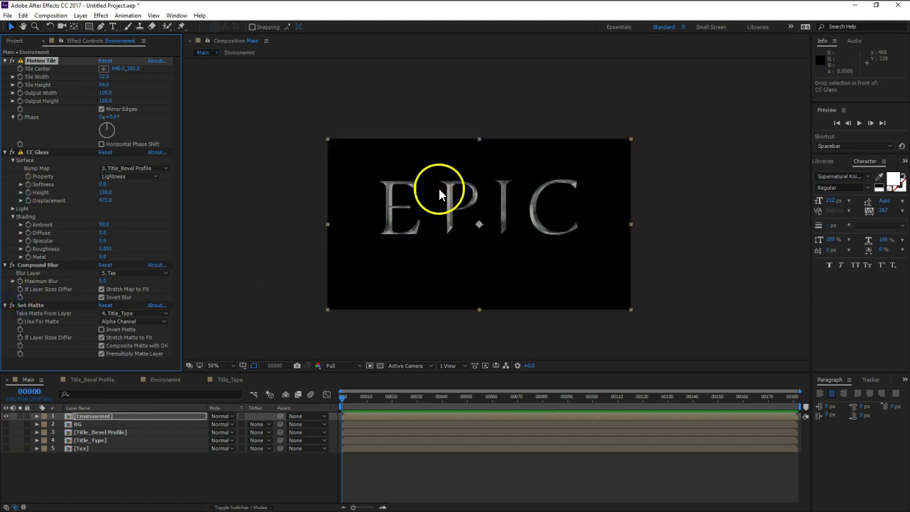
{"action": "key", "text": "period"}
{"action": "key", "text": "period"}
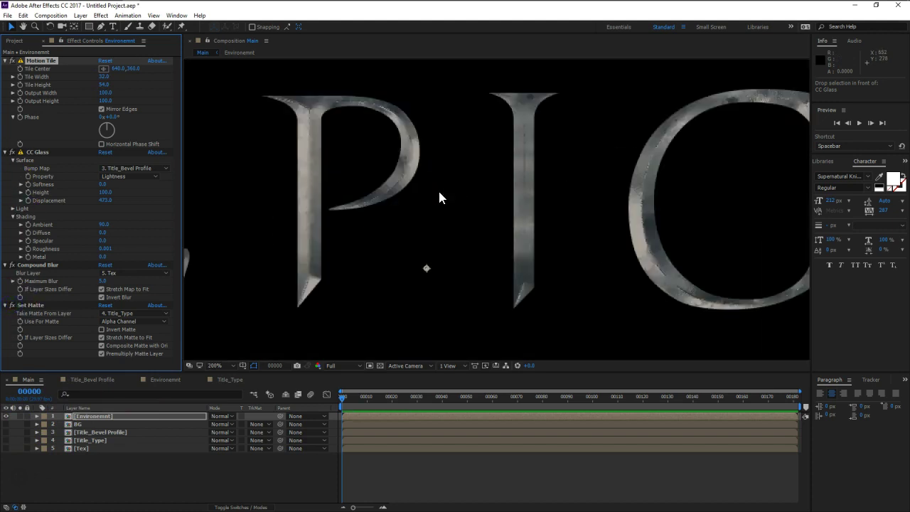
{"action": "mouse_move", "coordinate": [105, 84]}
{"action": "left_mouse_down"}
{"action": "mouse_move", "coordinate": [87, 84]}
{"action": "mouse_move", "coordinate": [112, 84]}
{"action": "mouse_move", "coordinate": [98, 85]}
{"action": "mouse_move", "coordinate": [104, 77]}
{"action": "left_mouse_up"}
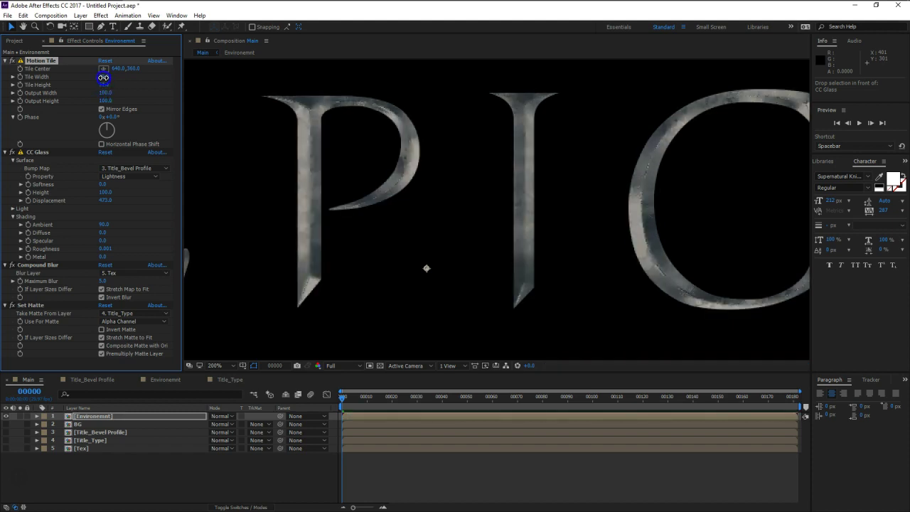
{"action": "key", "text": "comma"}
{"action": "left_click_drag", "start_coordinate": [387, 169], "coordinate": [424, 134]}
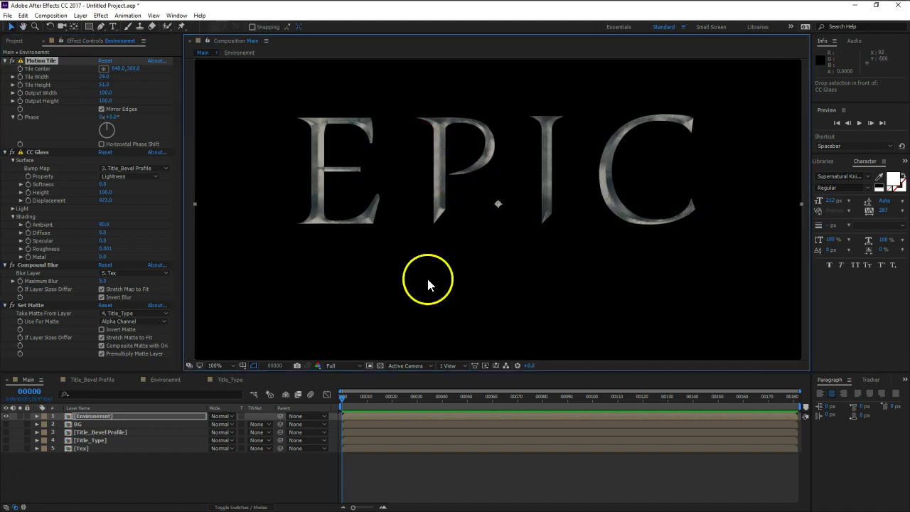
{"action": "left_click", "coordinate": [96, 418]}
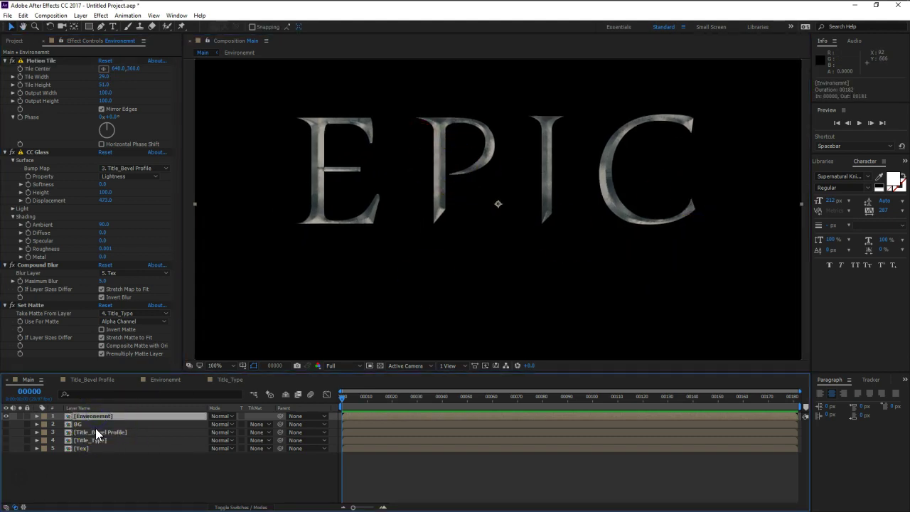
Step: Add a Curves effect and move it up above CC Glass in the stack
{"action": "key", "text": "ctrl+space"}
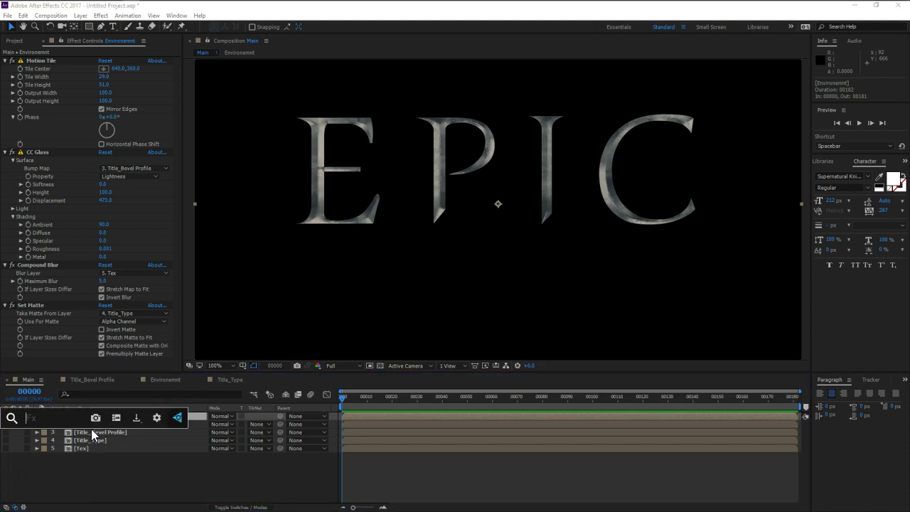
{"action": "type", "text": "curve"}
{"action": "key", "text": "Return"}
{"action": "left_click", "coordinate": [42, 216]}
{"action": "left_click_drag", "start_coordinate": [29, 186], "coordinate": [63, 82]}
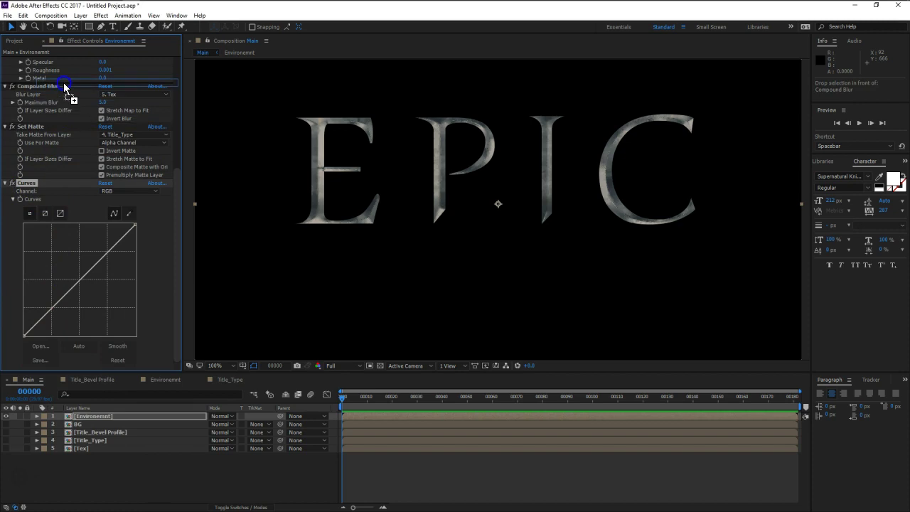
{"action": "scroll", "coordinate": [63, 139], "scroll_direction": "up", "scroll_amount": 3}
{"action": "left_click_drag", "start_coordinate": [33, 256], "coordinate": [66, 148]}
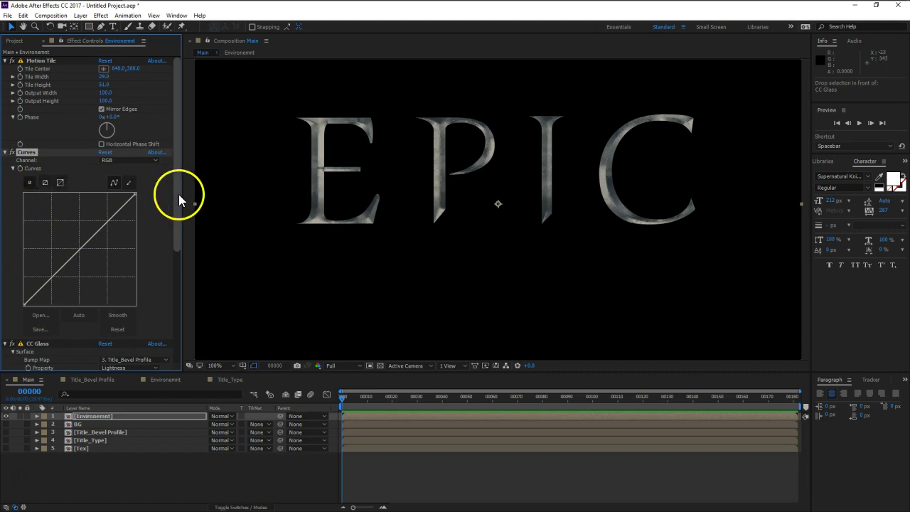
Step: Lower the curve's top point to darken the texture and show the BG forest road
{"action": "left_click_drag", "start_coordinate": [177, 198], "coordinate": [179, 212]}
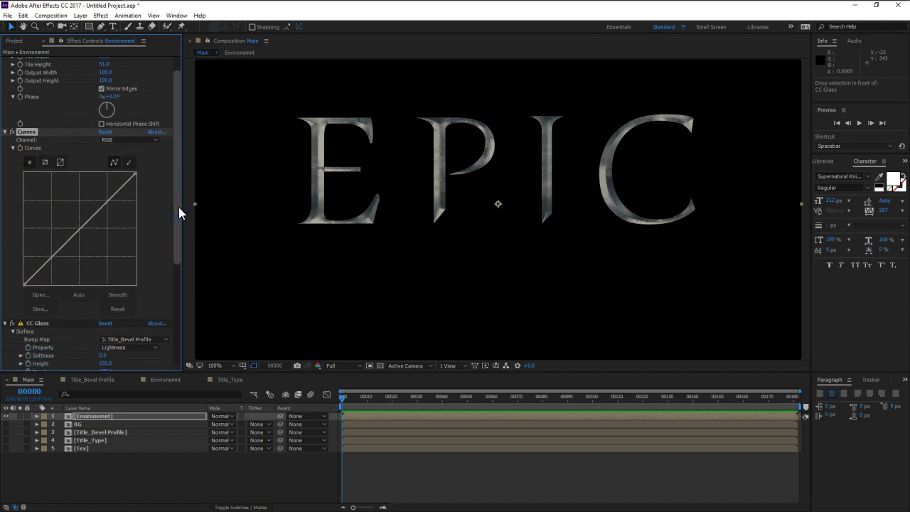
{"action": "mouse_move", "coordinate": [136, 173]}
{"action": "left_mouse_down"}
{"action": "mouse_move", "coordinate": [149, 206]}
{"action": "mouse_move", "coordinate": [147, 189]}
{"action": "left_mouse_up"}
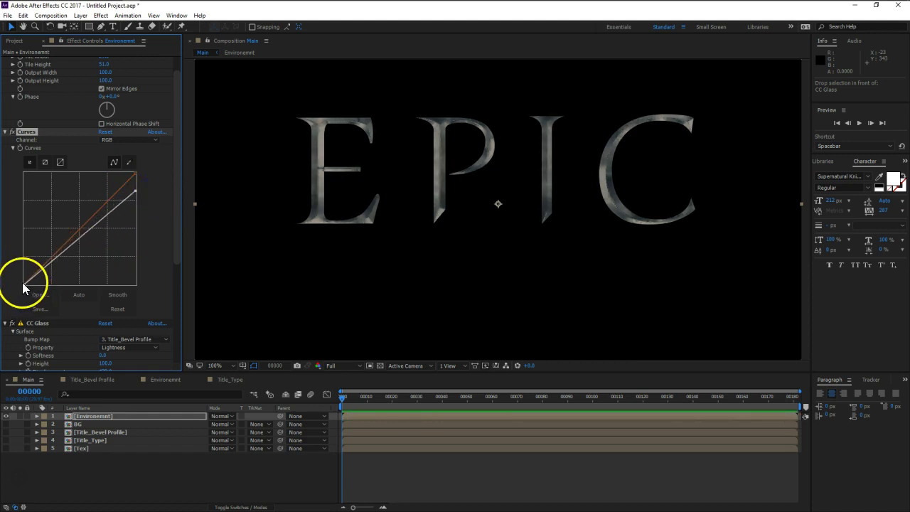
{"action": "left_click_drag", "start_coordinate": [23, 281], "coordinate": [14, 270]}
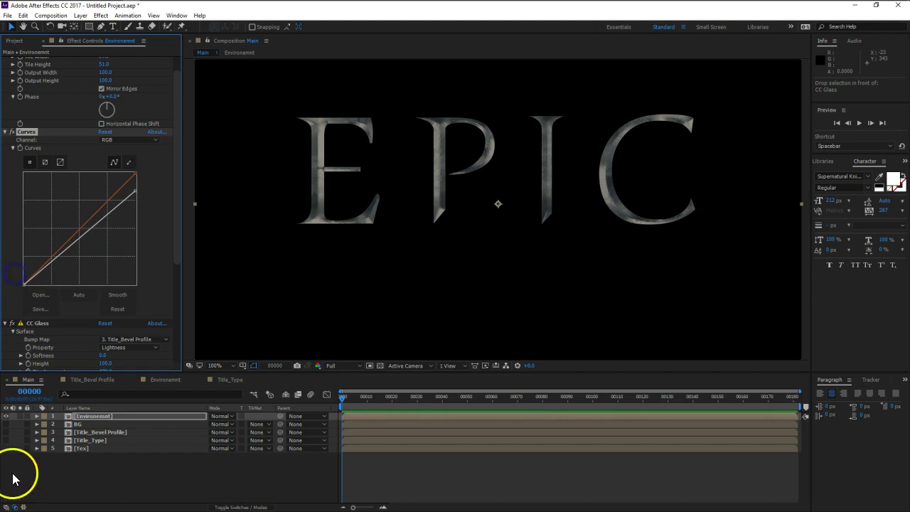
{"action": "left_click", "coordinate": [6, 424]}
{"action": "left_click", "coordinate": [37, 344]}
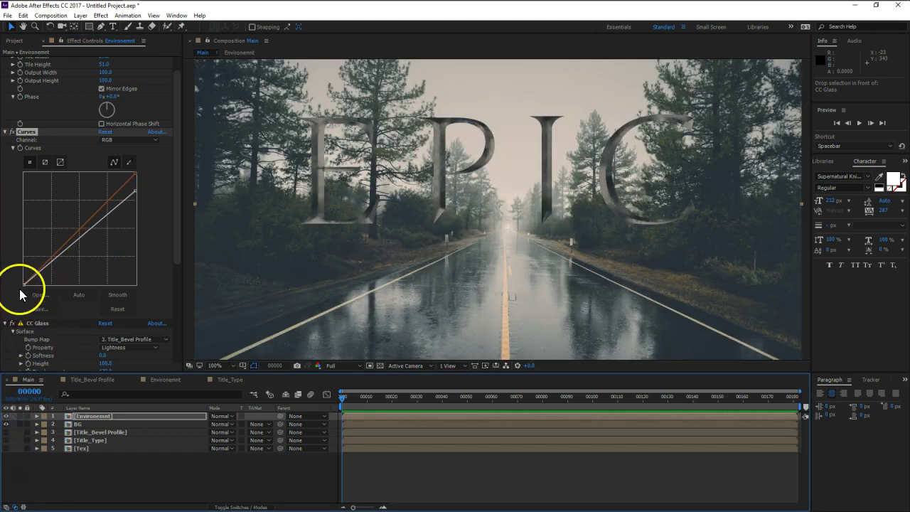
{"action": "mouse_move", "coordinate": [22, 283]}
{"action": "left_mouse_down"}
{"action": "mouse_move", "coordinate": [13, 276]}
{"action": "mouse_move", "coordinate": [12, 285]}
{"action": "left_mouse_up"}
{"action": "left_click_drag", "start_coordinate": [111, 264], "coordinate": [71, 248]}
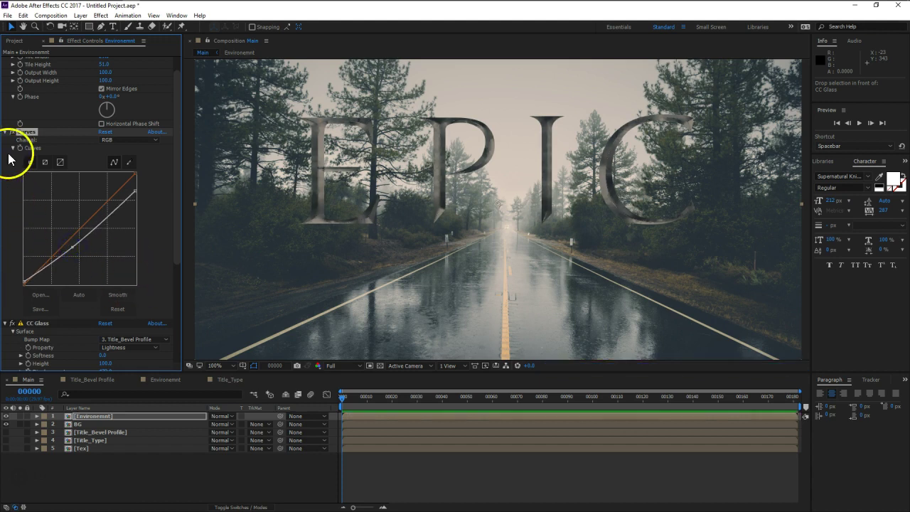
Step: Tweak tile height, collapse all effect settings, and hide the BG road layer
{"action": "left_click", "coordinate": [6, 132]}
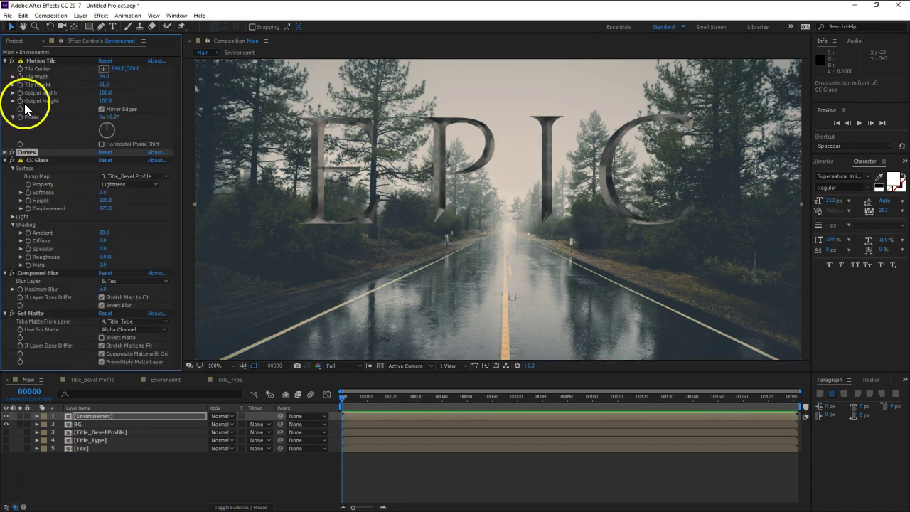
{"action": "mouse_move", "coordinate": [104, 84]}
{"action": "left_mouse_down"}
{"action": "mouse_move", "coordinate": [123, 84]}
{"action": "mouse_move", "coordinate": [106, 75]}
{"action": "left_mouse_up"}
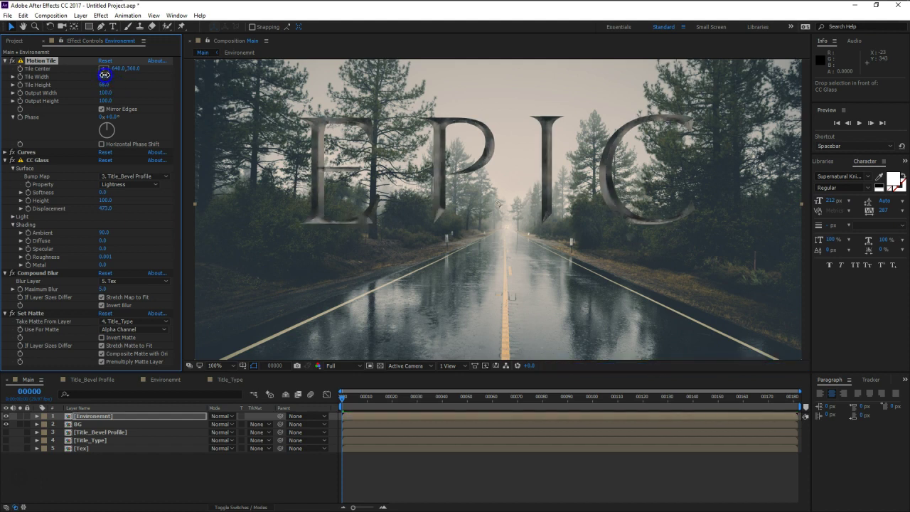
{"action": "left_click", "coordinate": [5, 62]}
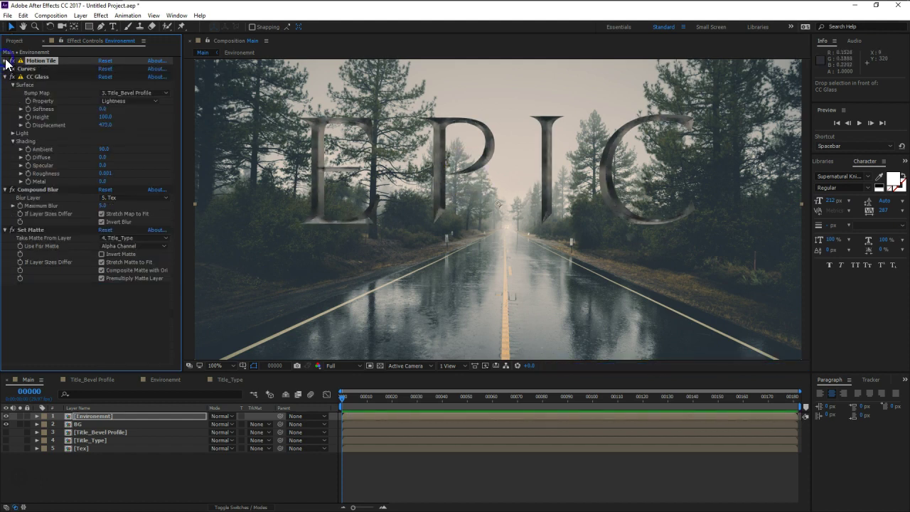
{"action": "left_click", "coordinate": [5, 77]}
{"action": "left_click", "coordinate": [5, 85]}
{"action": "left_click", "coordinate": [5, 93]}
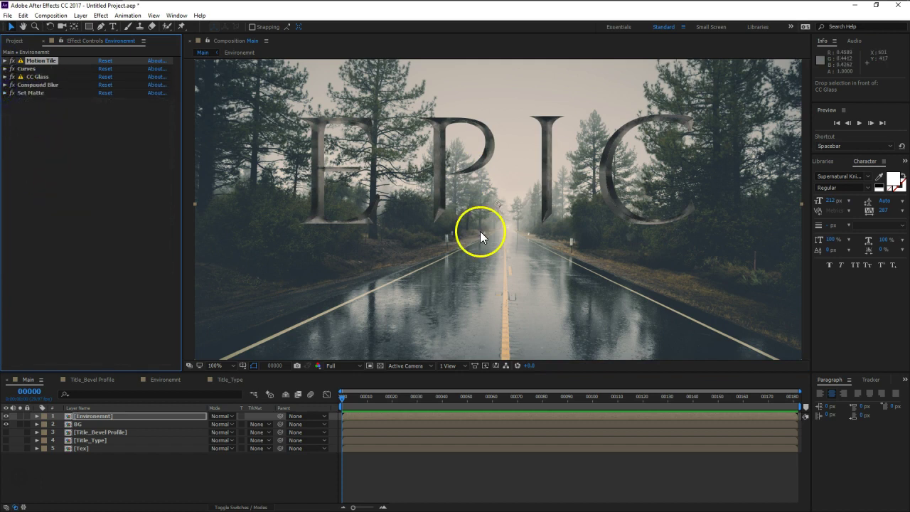
{"action": "left_click", "coordinate": [6, 416]}
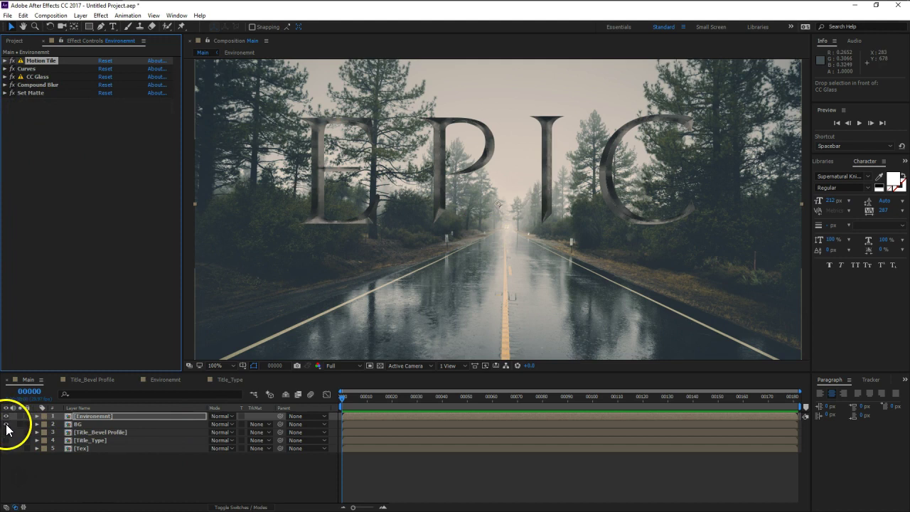
{"action": "left_click", "coordinate": [6, 424]}
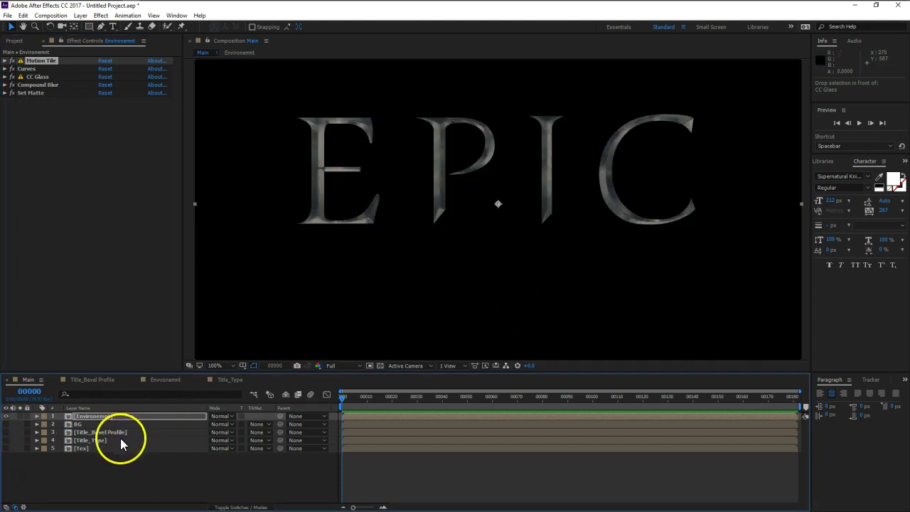
Step: Apply a second CC Glass effect to the Environmnt layer using 'cc g'
{"action": "left_click", "coordinate": [89, 416]}
{"action": "key", "text": "ctrl+space"}
{"action": "type", "text": "cc g"}
{"action": "left_click", "coordinate": [89, 418]}
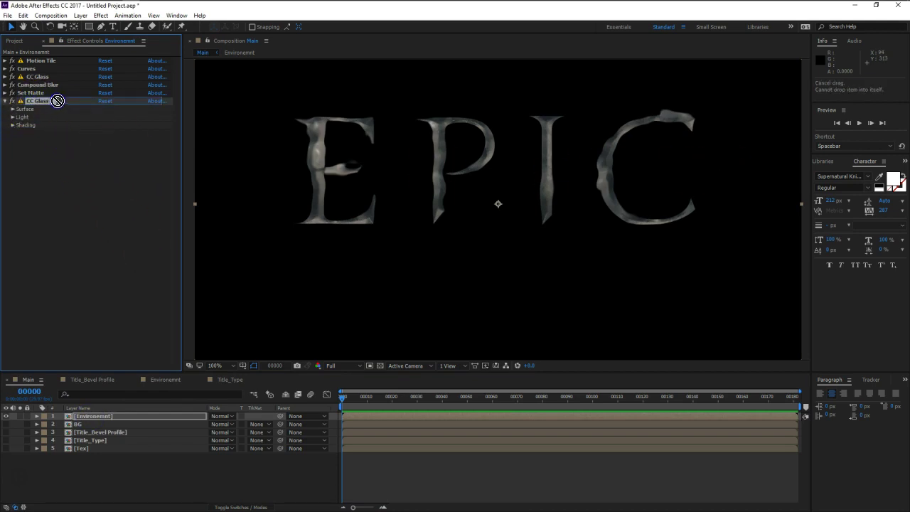
Step: Move CC Glass 2 above Set Matte, try Displacement -100, and set Softness to 0
{"action": "left_click_drag", "start_coordinate": [32, 106], "coordinate": [36, 90]}
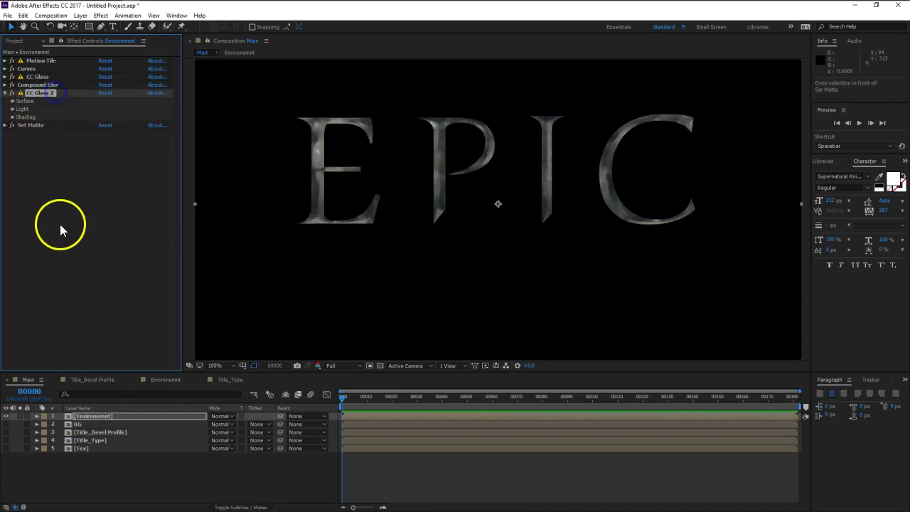
{"action": "left_click", "coordinate": [13, 101]}
{"action": "left_click", "coordinate": [104, 141]}
{"action": "type", "text": "-100"}
{"action": "key", "text": "Return"}
{"action": "left_click", "coordinate": [108, 141]}
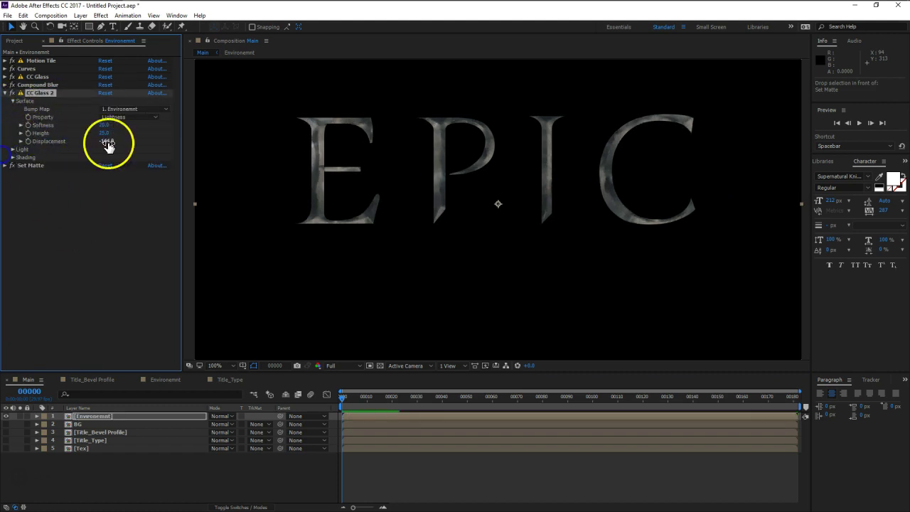
{"action": "left_click", "coordinate": [105, 125]}
{"action": "type", "text": "0"}
{"action": "key", "text": "Return"}
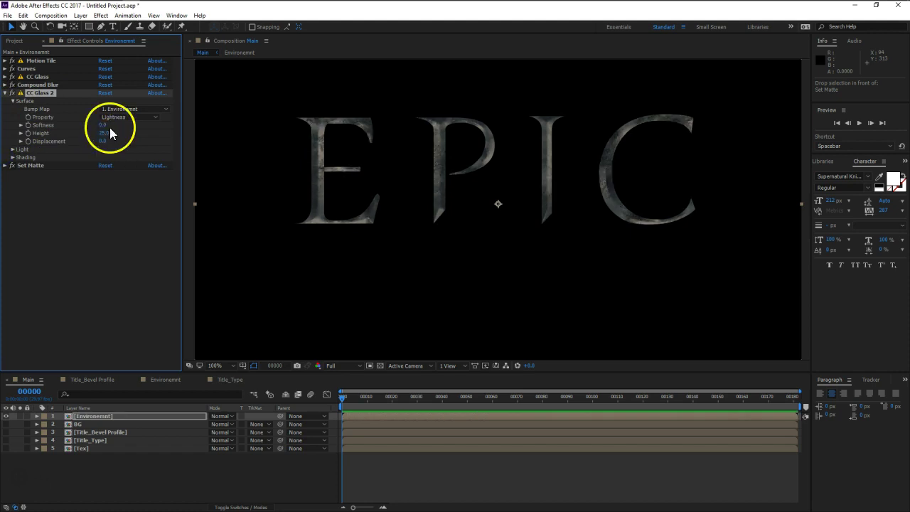
Step: Set CC Glass 2's Bump Map to Title_Bevel Profile, Height 100, and adjust light intensity
{"action": "left_click", "coordinate": [123, 112]}
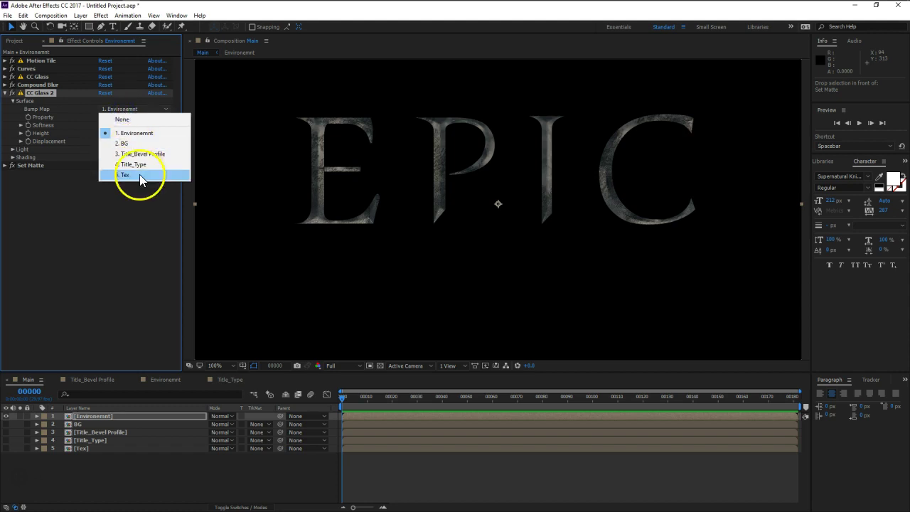
{"action": "left_click", "coordinate": [129, 154]}
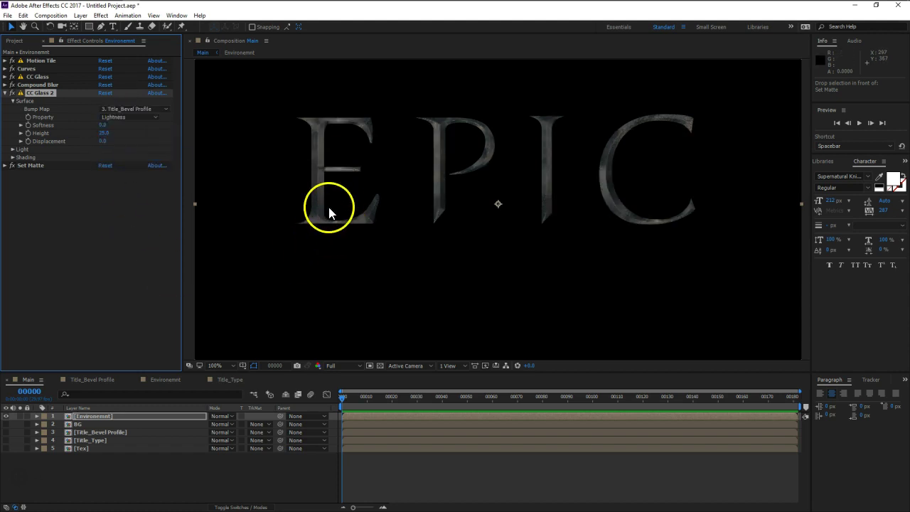
{"action": "left_click", "coordinate": [111, 136]}
{"action": "type", "text": "100"}
{"action": "key", "text": "Return"}
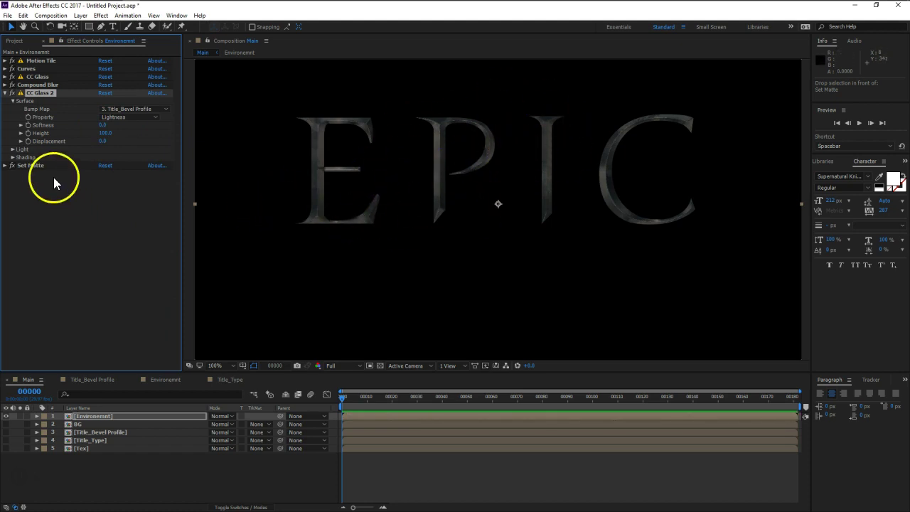
{"action": "left_click", "coordinate": [12, 150]}
{"action": "left_click_drag", "start_coordinate": [110, 162], "coordinate": [116, 164]}
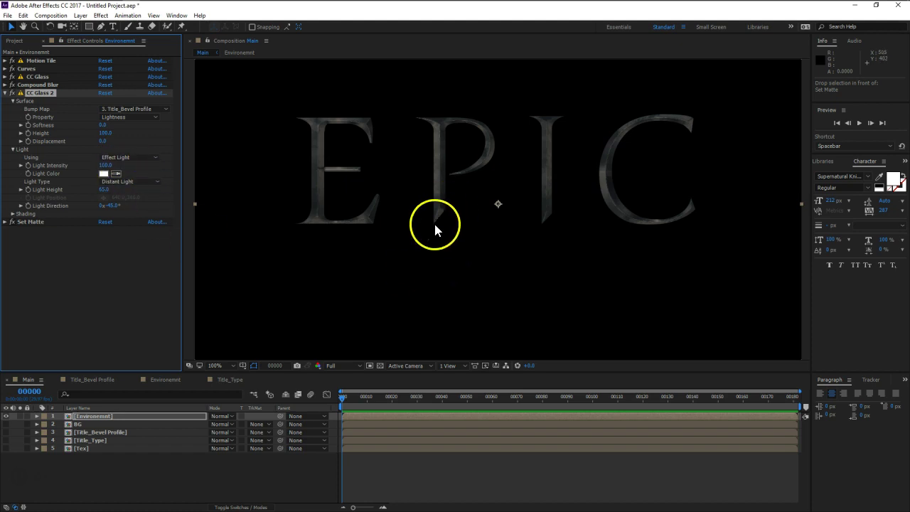
Step: Create a new point light and give it the orange colour E47B3B
{"action": "left_click", "coordinate": [79, 15]}
{"action": "mouse_move", "coordinate": [89, 26]}
{"action": "left_click", "coordinate": [287, 46]}
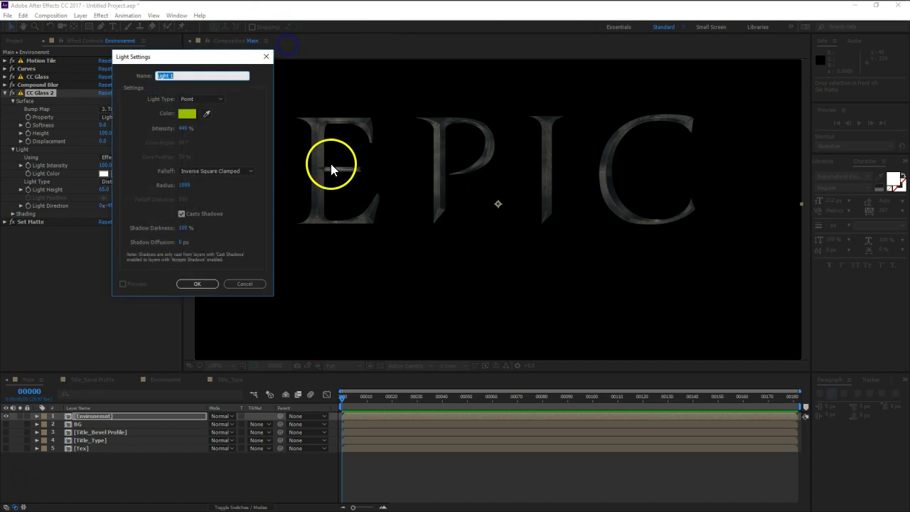
{"action": "left_click", "coordinate": [183, 100]}
{"action": "left_click", "coordinate": [196, 93]}
{"action": "left_click", "coordinate": [191, 115]}
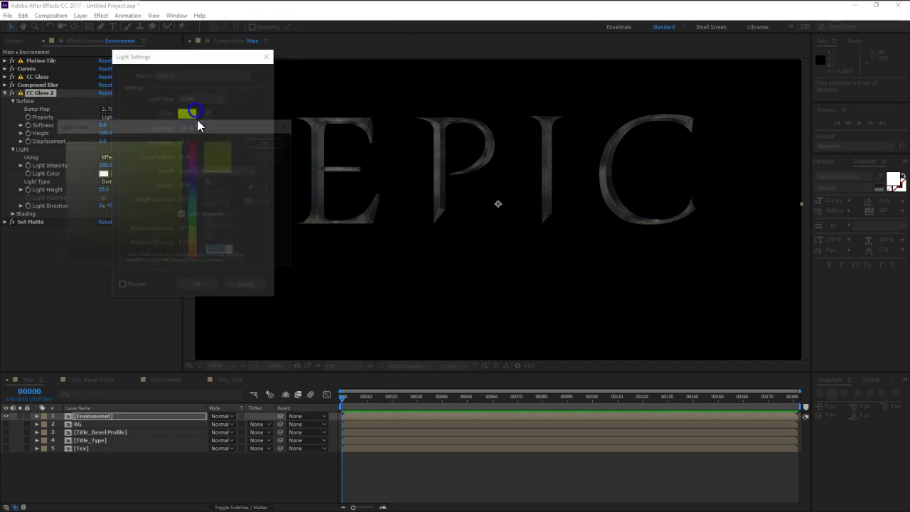
{"action": "left_click_drag", "start_coordinate": [199, 217], "coordinate": [195, 190]}
{"action": "left_click", "coordinate": [92, 136]}
{"action": "left_click_drag", "start_coordinate": [93, 136], "coordinate": [107, 144]}
{"action": "left_click_drag", "start_coordinate": [194, 248], "coordinate": [195, 251]}
{"action": "left_click_drag", "start_coordinate": [125, 171], "coordinate": [151, 153]}
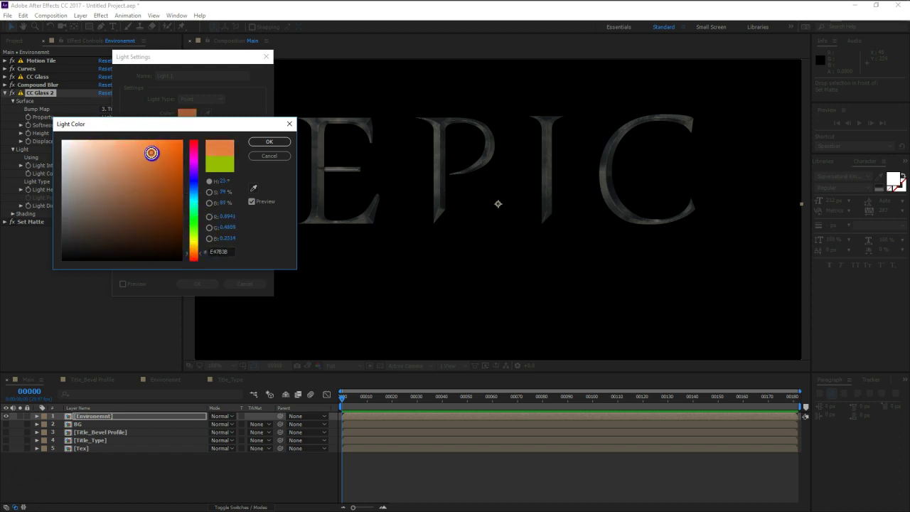
{"action": "left_click", "coordinate": [269, 142]}
Step: Set the light's intensity to 327% with Falloff None and create it
{"action": "left_click_drag", "start_coordinate": [185, 129], "coordinate": [126, 126]}
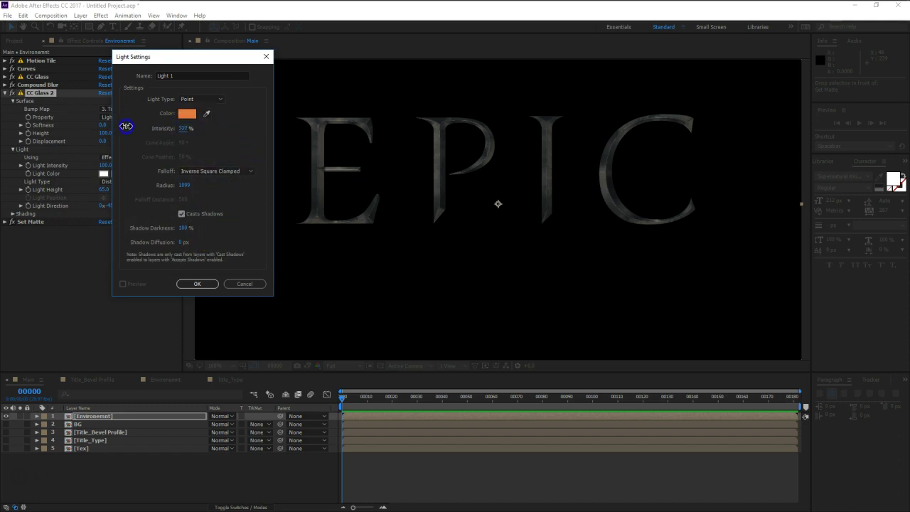
{"action": "left_click", "coordinate": [226, 170]}
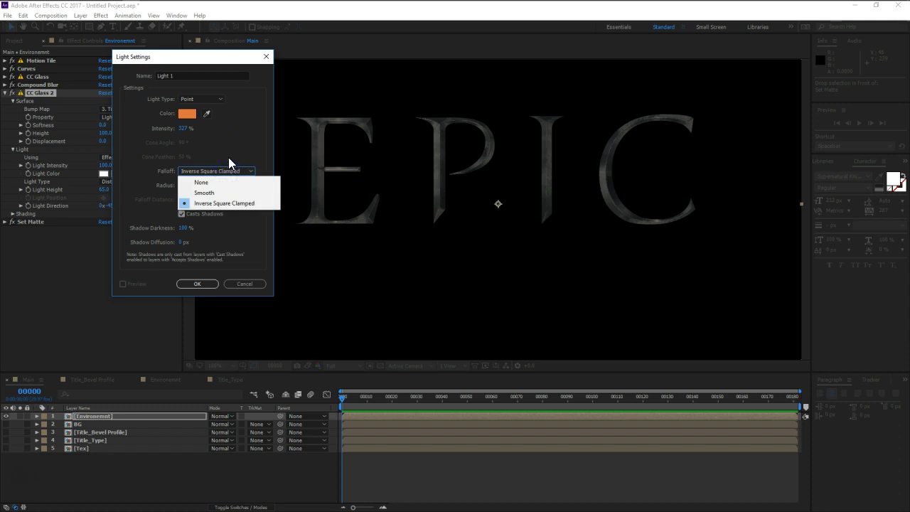
{"action": "left_click", "coordinate": [221, 182]}
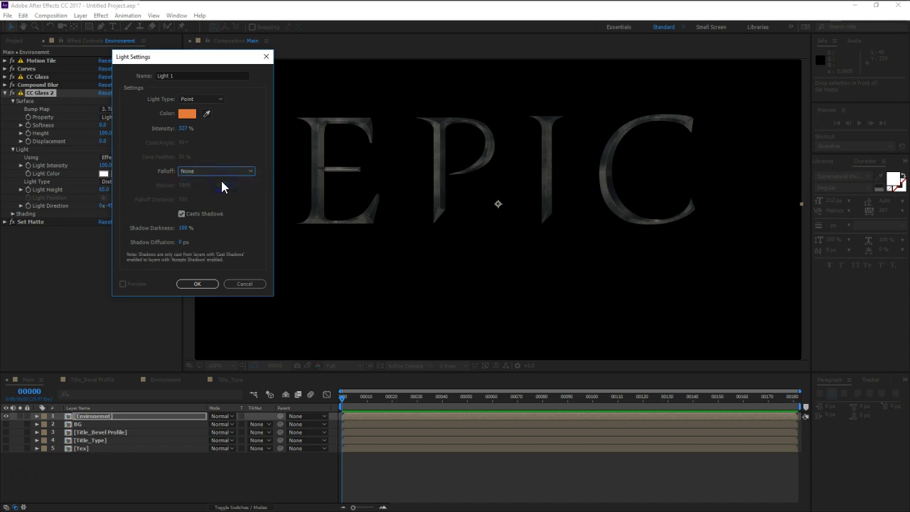
{"action": "left_click", "coordinate": [202, 284]}
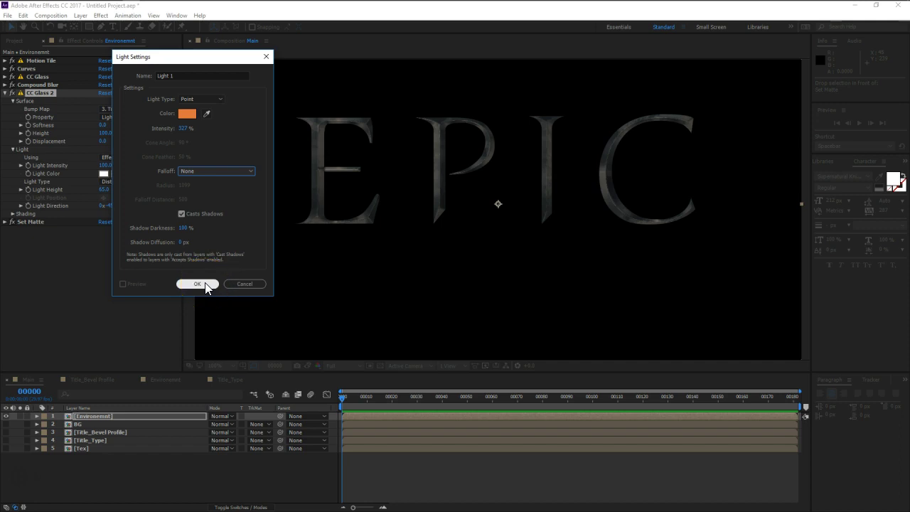
{"action": "left_click", "coordinate": [205, 285]}
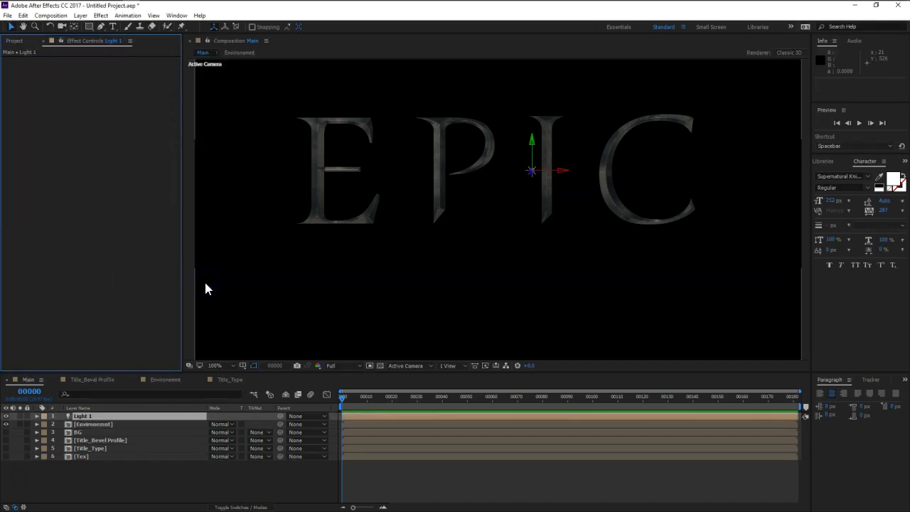
Step: Move Light 1 to the frame's top edge and set CC Glass 2 Light Using to AE Lights
{"action": "key", "text": "comma"}
{"action": "key", "text": "comma"}
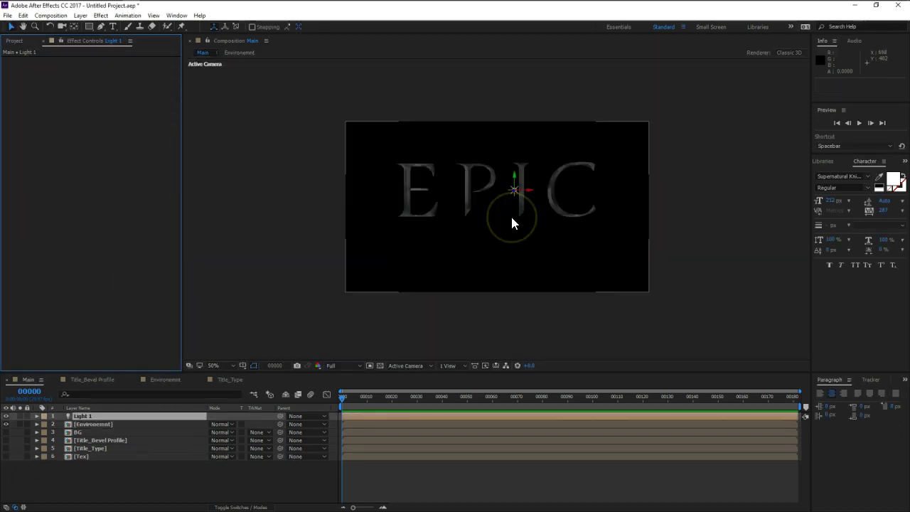
{"action": "left_click_drag", "start_coordinate": [513, 199], "coordinate": [488, 126]}
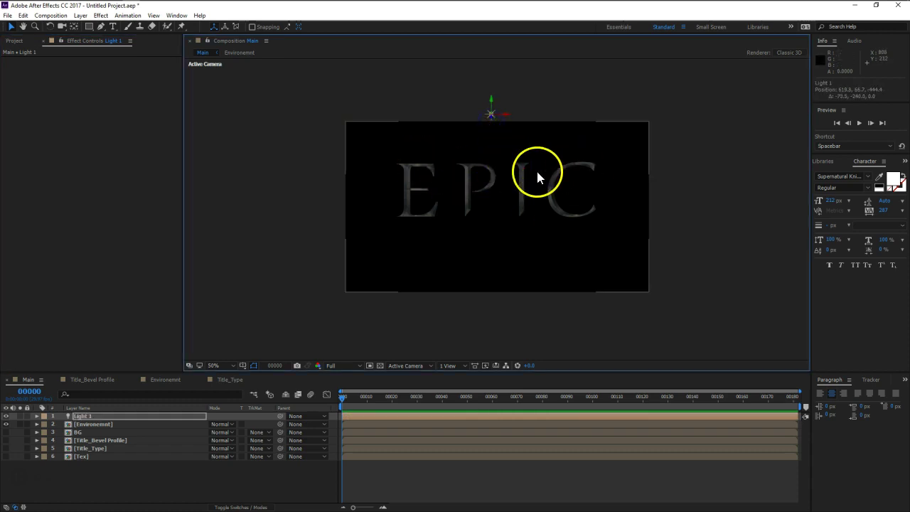
{"action": "left_click", "coordinate": [96, 424]}
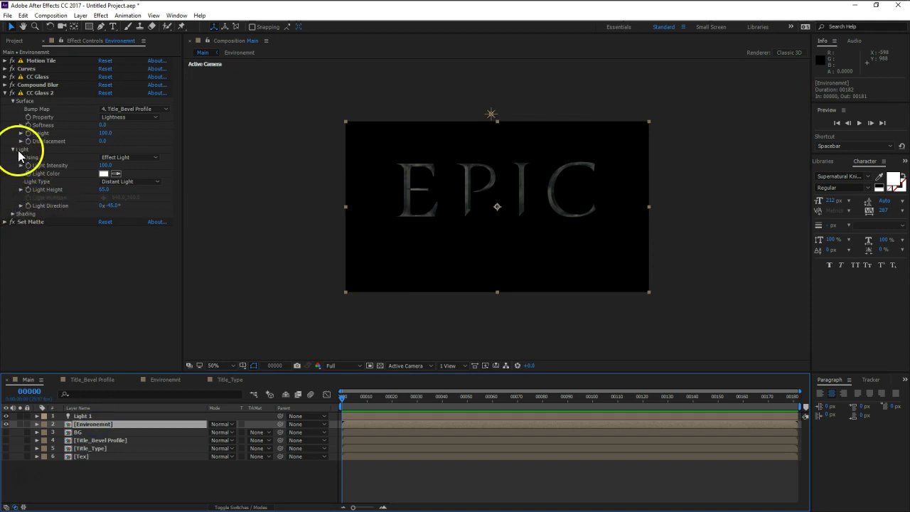
{"action": "left_click", "coordinate": [117, 157]}
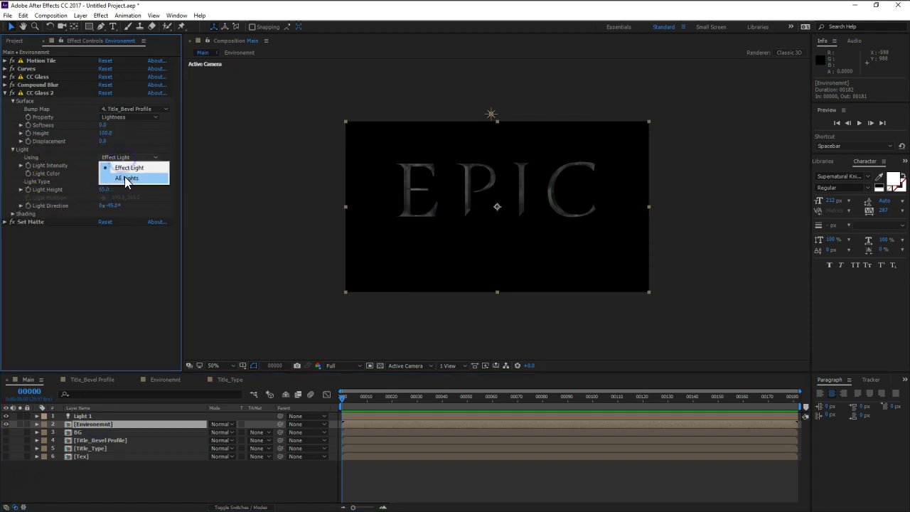
{"action": "left_click", "coordinate": [125, 176]}
{"action": "scroll", "coordinate": [487, 136], "scroll_direction": "up", "scroll_amount": 2}
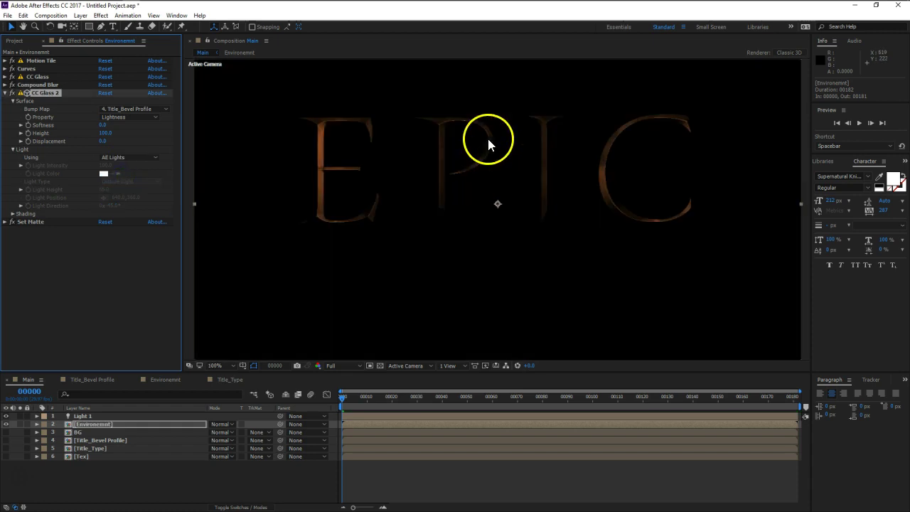
{"action": "scroll", "coordinate": [445, 197], "scroll_direction": "down", "scroll_amount": 2}
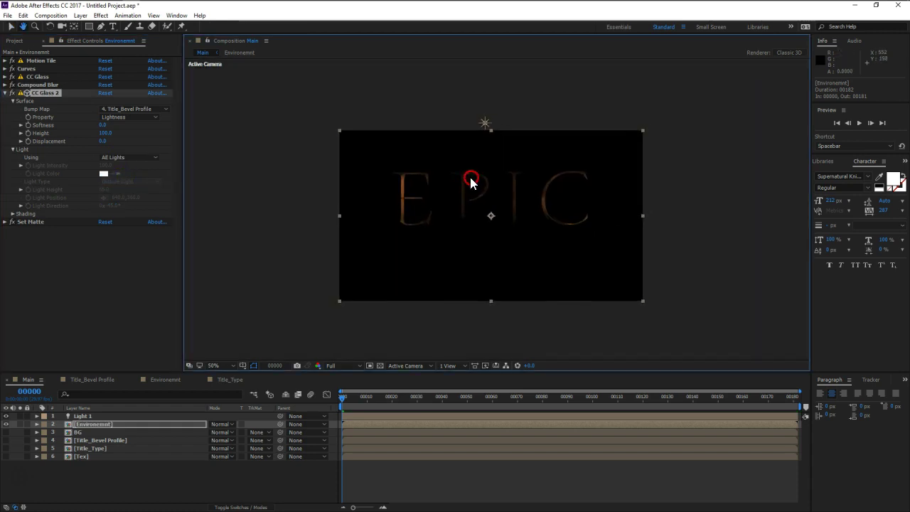
{"action": "scroll", "coordinate": [480, 135], "scroll_direction": "up", "scroll_amount": 2}
Step: Move Light 1 to position 619.8, 86.7, -319.4 by scrubbing X and Z, then select BG
{"action": "left_click", "coordinate": [106, 416]}
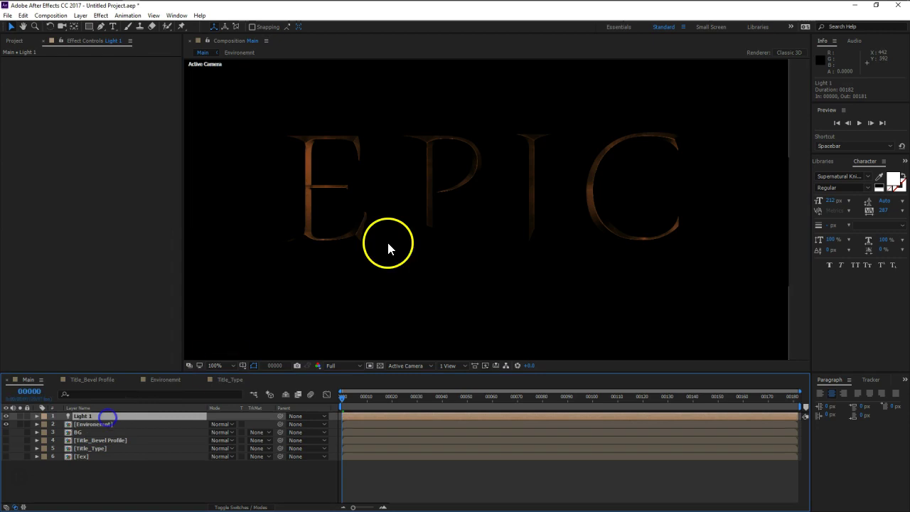
{"action": "key", "text": "p"}
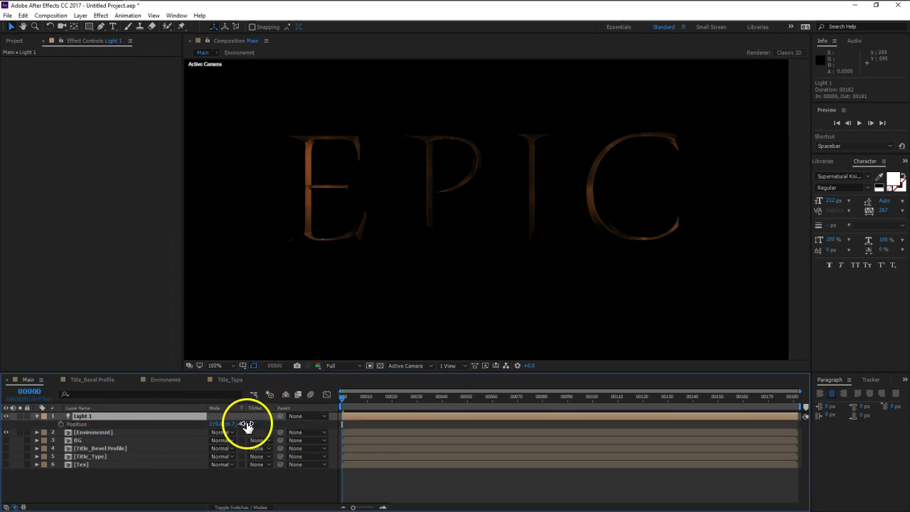
{"action": "left_click", "coordinate": [245, 425]}
{"action": "mouse_move", "coordinate": [246, 426]}
{"action": "left_mouse_down"}
{"action": "mouse_move", "coordinate": [252, 400]}
{"action": "mouse_move", "coordinate": [201, 402]}
{"action": "left_mouse_up"}
{"action": "left_click_drag", "start_coordinate": [281, 391], "coordinate": [260, 399]}
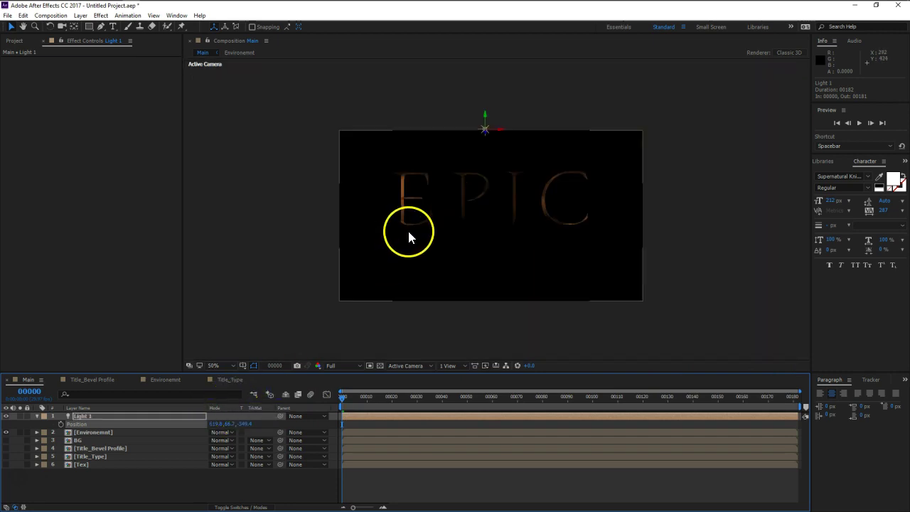
{"action": "mouse_move", "coordinate": [242, 423]}
{"action": "left_mouse_down"}
{"action": "mouse_move", "coordinate": [334, 417]}
{"action": "mouse_move", "coordinate": [234, 420]}
{"action": "mouse_move", "coordinate": [247, 420]}
{"action": "left_mouse_up"}
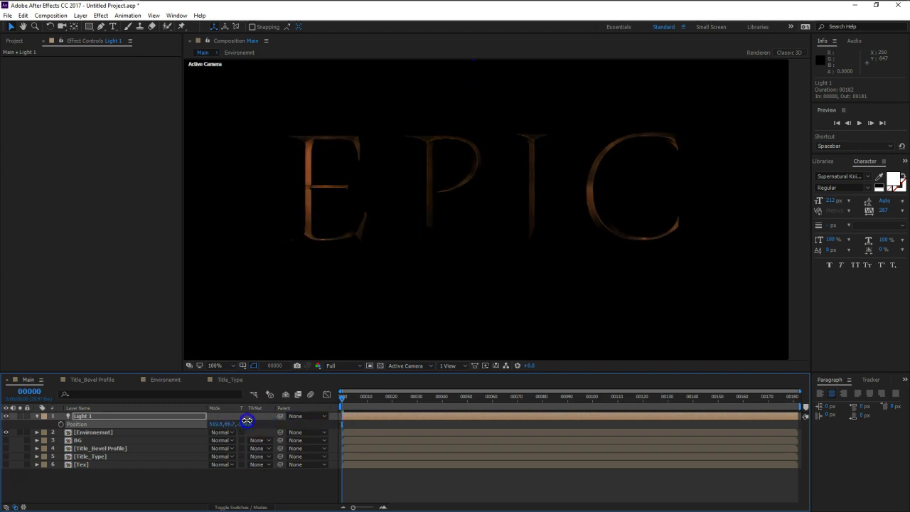
{"action": "left_click", "coordinate": [70, 418]}
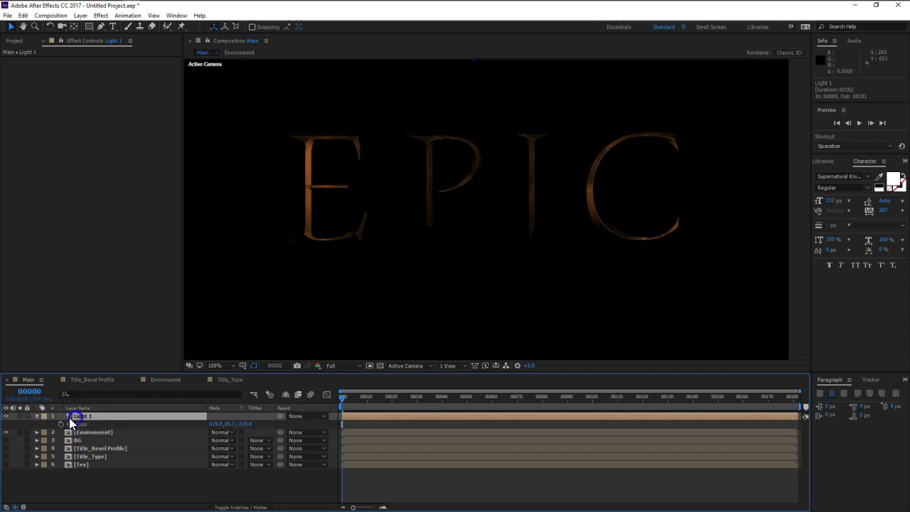
{"action": "left_click", "coordinate": [38, 417]}
{"action": "left_click", "coordinate": [75, 431]}
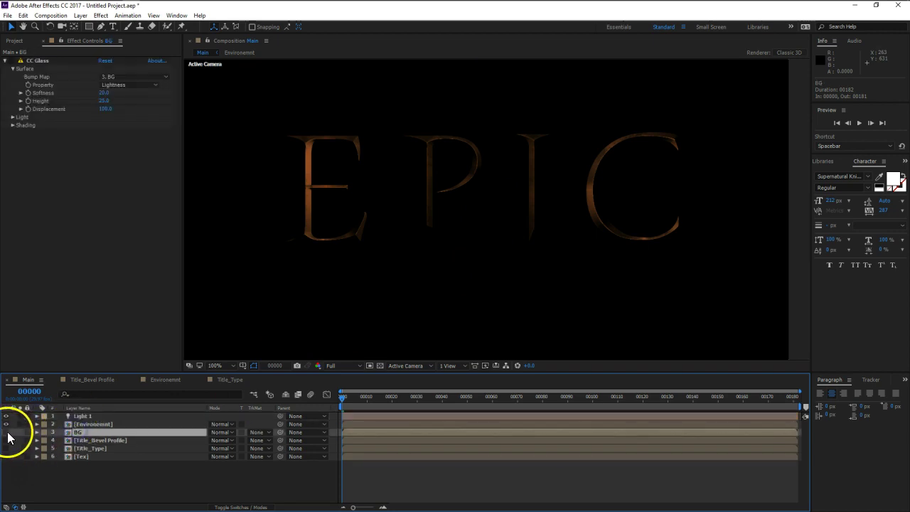
Step: Show the BG layer, delete its CC Glass effect, and select the Environemnt layer
{"action": "left_click", "coordinate": [6, 432]}
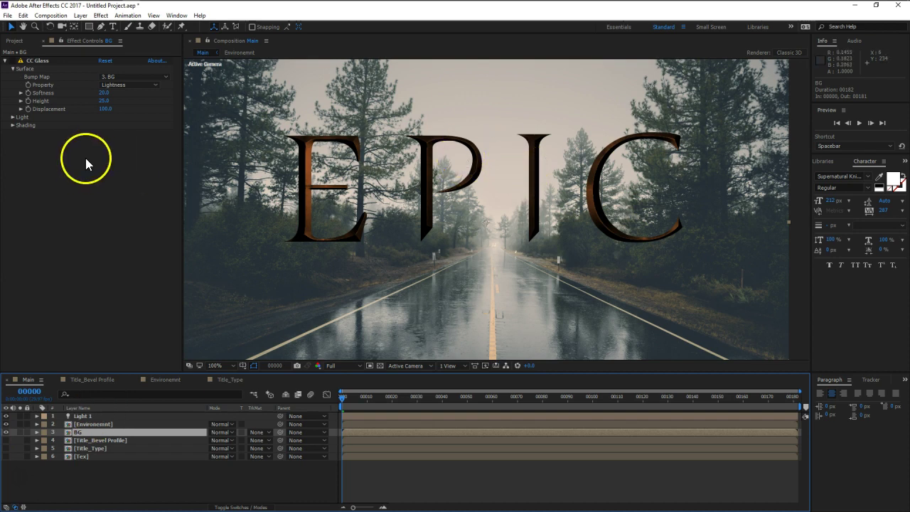
{"action": "left_click", "coordinate": [42, 62]}
{"action": "key", "text": "Delete"}
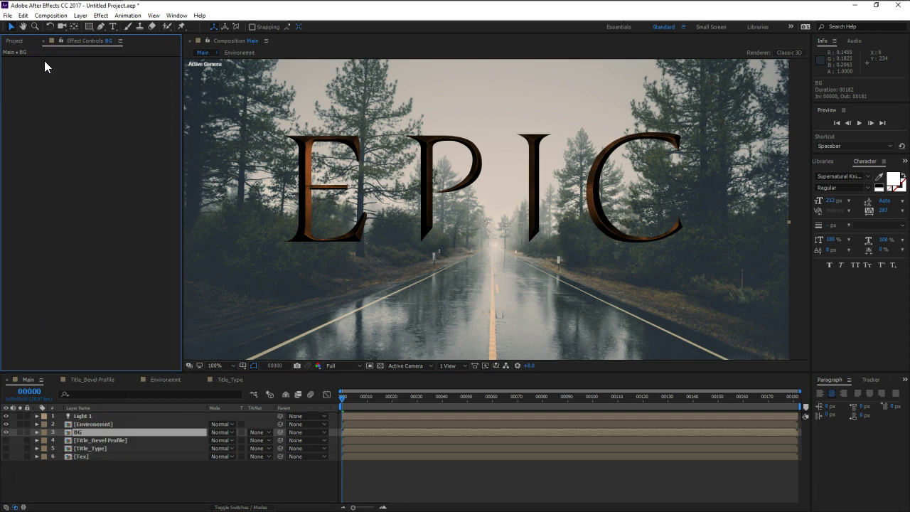
{"action": "left_click", "coordinate": [101, 425]}
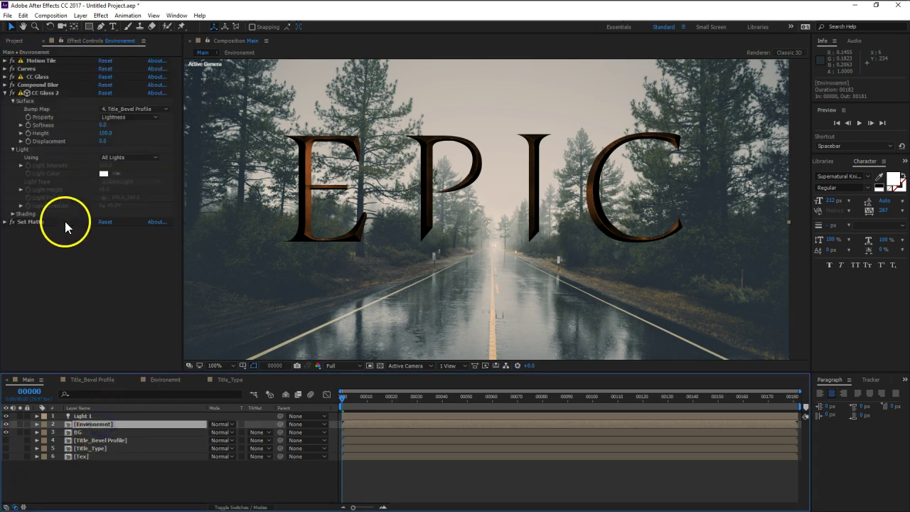
Step: Set CC Glass 2 shading to Ambient 75, Diffuse 28 and Specular 97
{"action": "left_click", "coordinate": [103, 172]}
{"action": "left_click", "coordinate": [124, 147]}
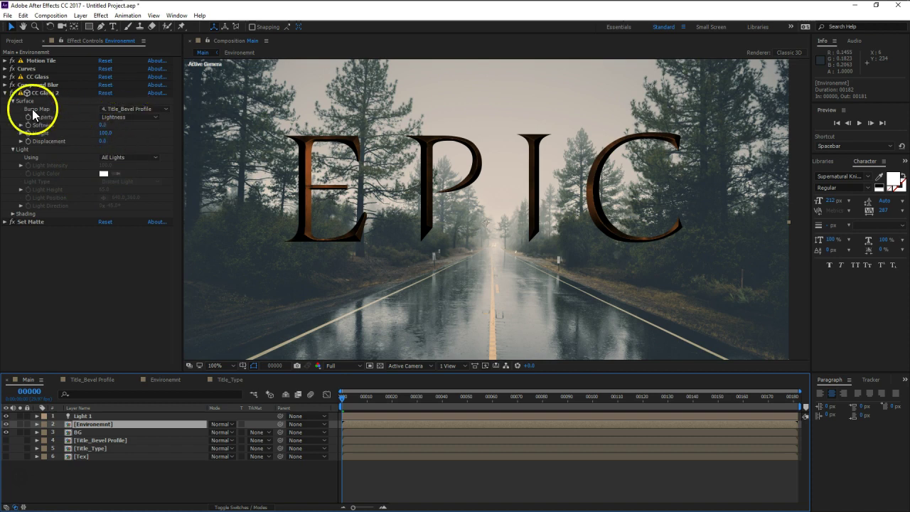
{"action": "left_click", "coordinate": [12, 214]}
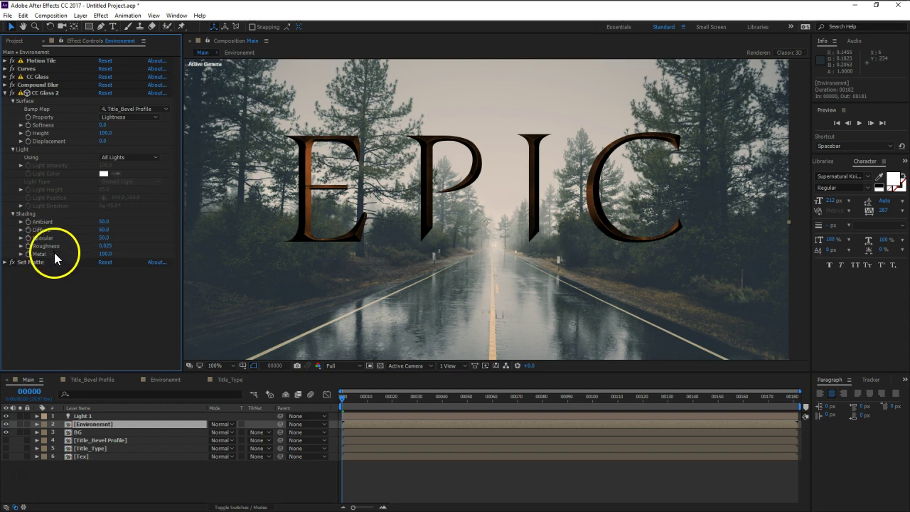
{"action": "left_click_drag", "start_coordinate": [103, 237], "coordinate": [127, 239]}
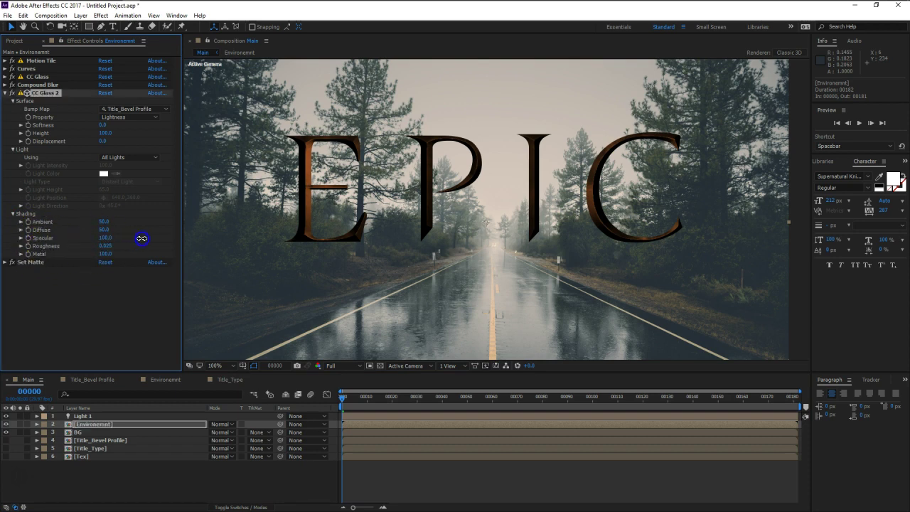
{"action": "left_click_drag", "start_coordinate": [102, 242], "coordinate": [93, 232]}
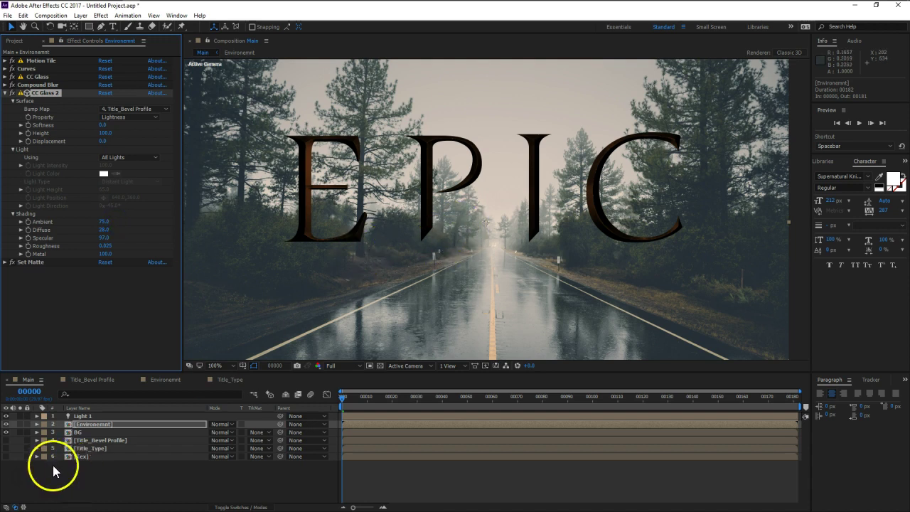
Step: Raise the environment layer's Compound Blur Maximum Blur to 40
{"action": "left_click", "coordinate": [6, 86]}
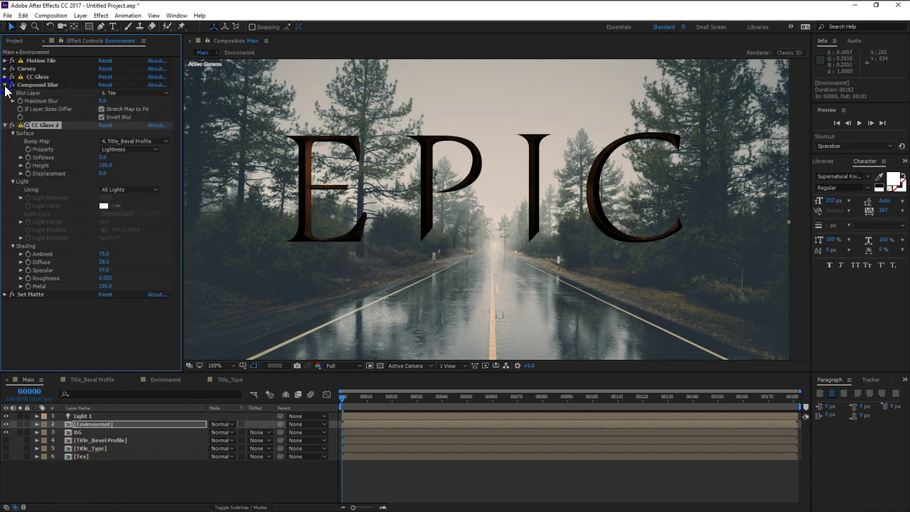
{"action": "left_click_drag", "start_coordinate": [101, 101], "coordinate": [114, 100]}
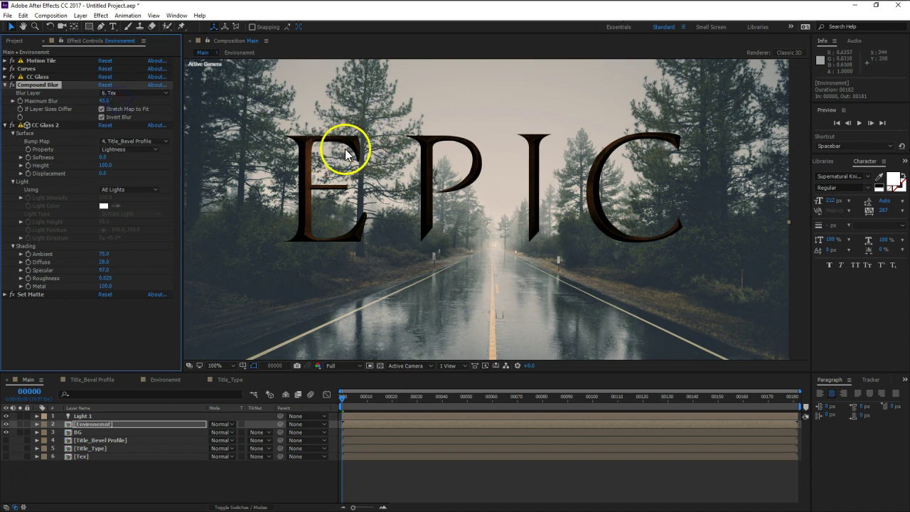
{"action": "scroll", "coordinate": [345, 148], "scroll_direction": "up", "scroll_amount": 3}
{"action": "scroll", "coordinate": [471, 170], "scroll_direction": "down", "scroll_amount": 1}
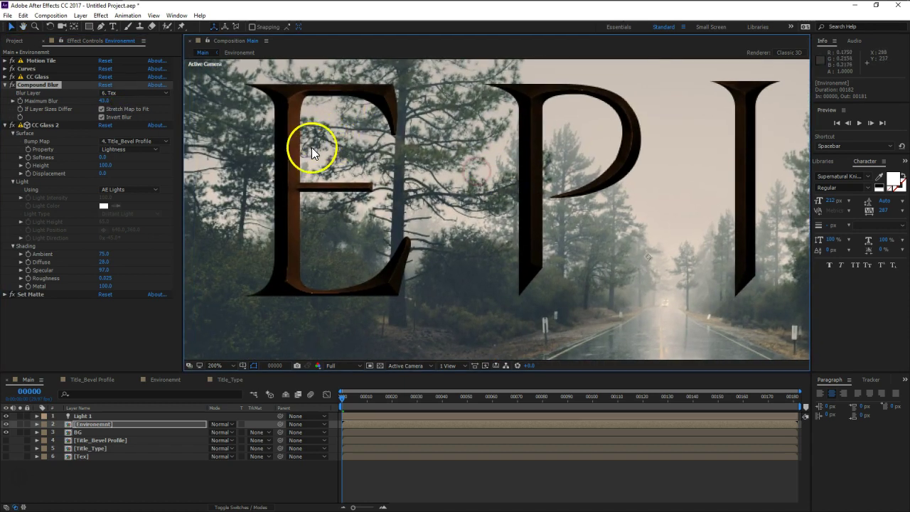
Step: Tint Light 1 a light peach colour, FFC7A5, then return to the Environemnt effects
{"action": "left_click", "coordinate": [84, 416]}
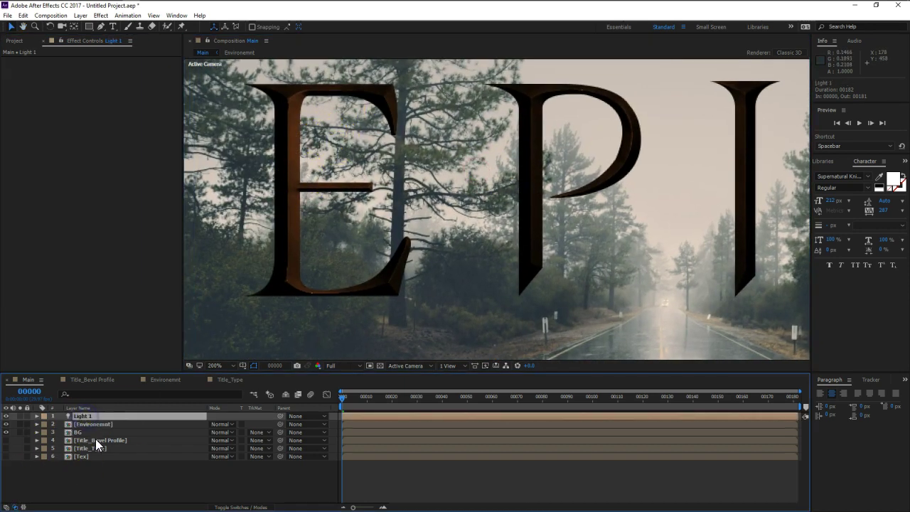
{"action": "key", "text": "a"}
{"action": "key", "text": "a"}
{"action": "left_click", "coordinate": [213, 441]}
{"action": "mouse_move", "coordinate": [115, 188]}
{"action": "left_mouse_down"}
{"action": "mouse_move", "coordinate": [105, 139]}
{"action": "mouse_move", "coordinate": [112, 147]}
{"action": "left_mouse_up"}
{"action": "left_click", "coordinate": [267, 142]}
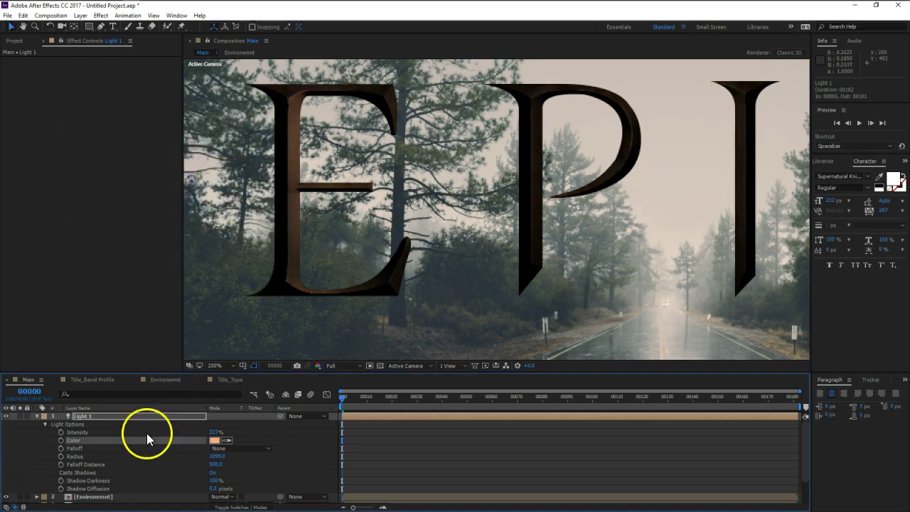
{"action": "left_click", "coordinate": [114, 496]}
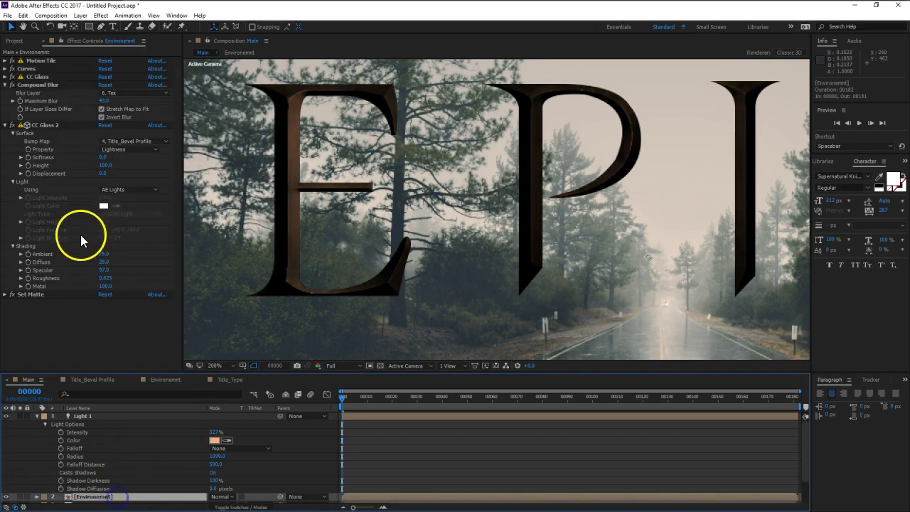
Step: Brighten the environment layer by bowing its Curves midpoint upward
{"action": "left_click", "coordinate": [5, 69]}
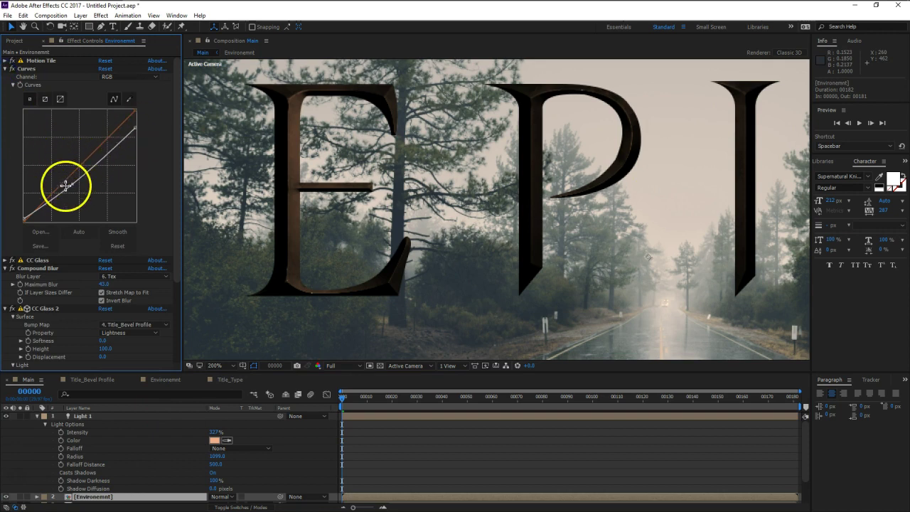
{"action": "mouse_move", "coordinate": [71, 186]}
{"action": "left_mouse_down"}
{"action": "mouse_move", "coordinate": [69, 176]}
{"action": "mouse_move", "coordinate": [72, 186]}
{"action": "left_mouse_up"}
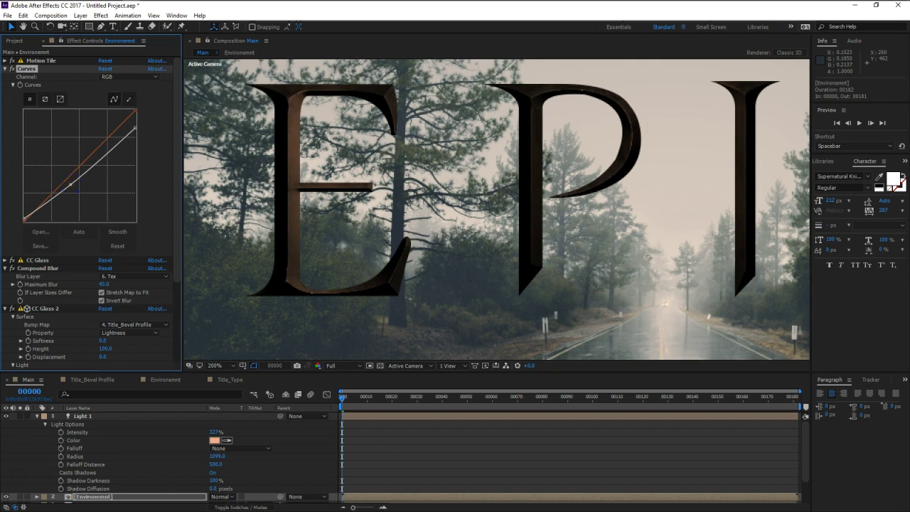
{"action": "left_click", "coordinate": [5, 69]}
Step: Set Motion Tile to 28 tile width by 31 tile height, then collapse the effects
{"action": "left_click", "coordinate": [5, 61]}
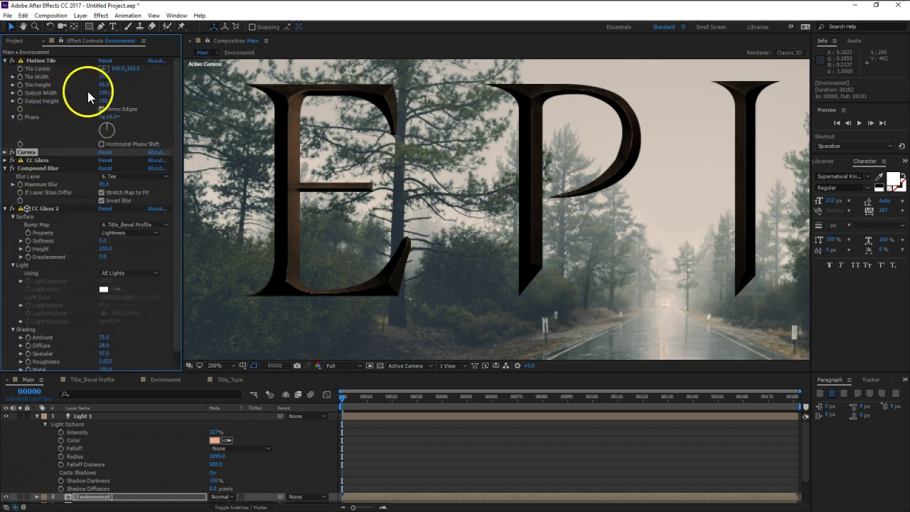
{"action": "mouse_move", "coordinate": [103, 76]}
{"action": "left_mouse_down"}
{"action": "mouse_move", "coordinate": [96, 87]}
{"action": "mouse_move", "coordinate": [144, 89]}
{"action": "left_mouse_up"}
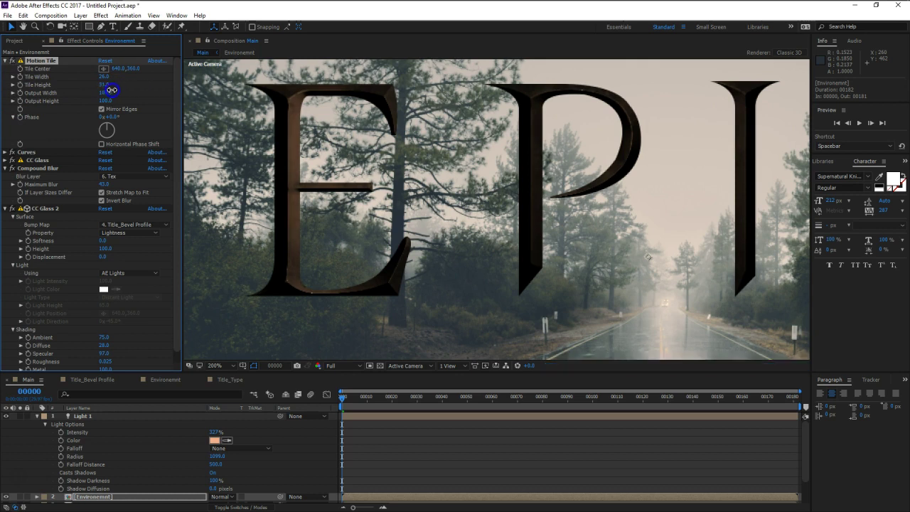
{"action": "mouse_move", "coordinate": [86, 76]}
{"action": "left_mouse_down"}
{"action": "mouse_move", "coordinate": [127, 76]}
{"action": "mouse_move", "coordinate": [109, 80]}
{"action": "left_mouse_up"}
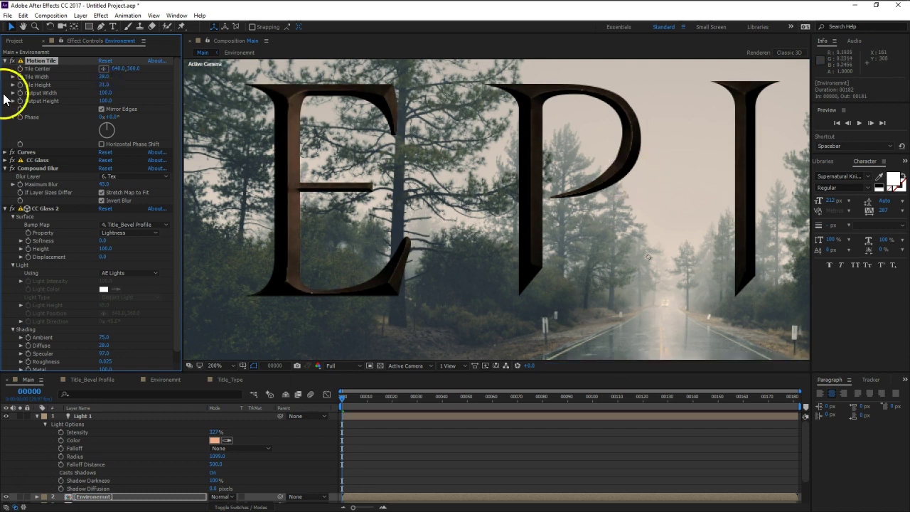
{"action": "left_click", "coordinate": [6, 61]}
{"action": "left_click", "coordinate": [6, 85]}
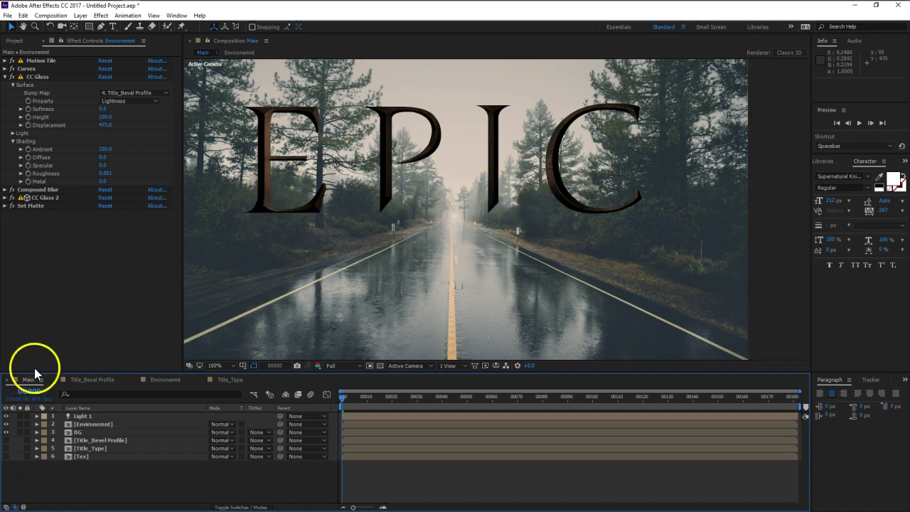
Step: Add ambient Light 2 in a sky-sampled pale beige, EEDFCD, at 70% intensity
{"action": "left_click", "coordinate": [81, 15]}
{"action": "mouse_move", "coordinate": [93, 29]}
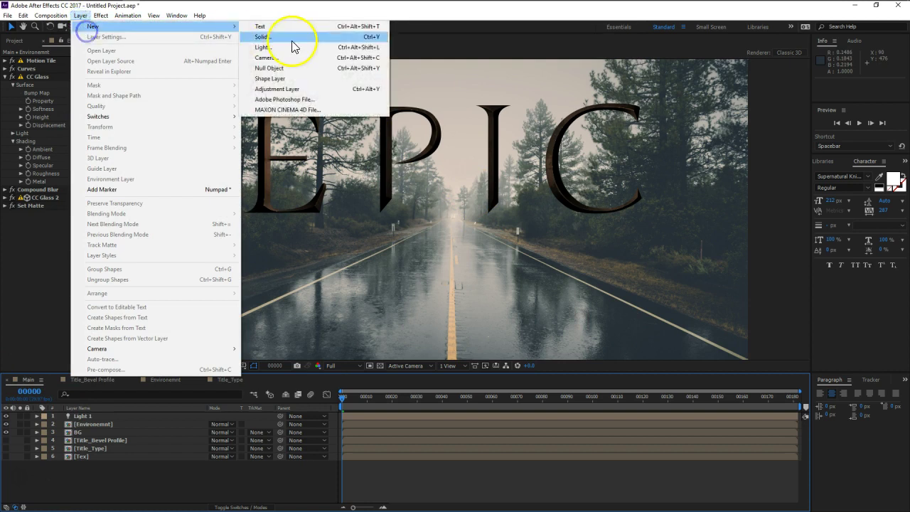
{"action": "left_click", "coordinate": [295, 44]}
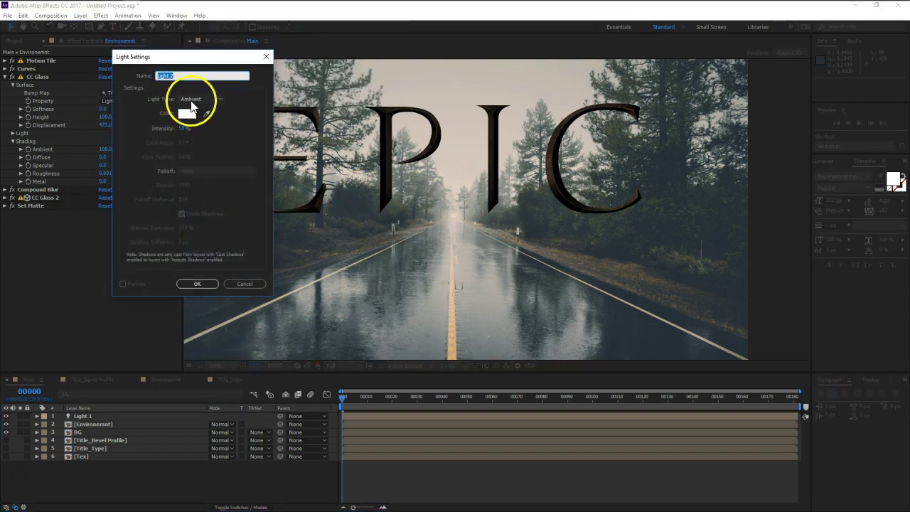
{"action": "left_click", "coordinate": [207, 113]}
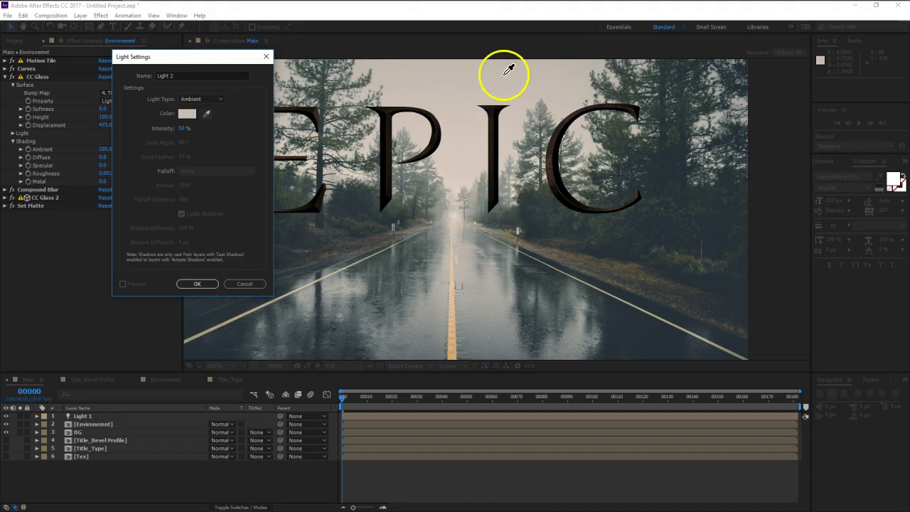
{"action": "left_click", "coordinate": [505, 72]}
{"action": "left_click", "coordinate": [183, 128]}
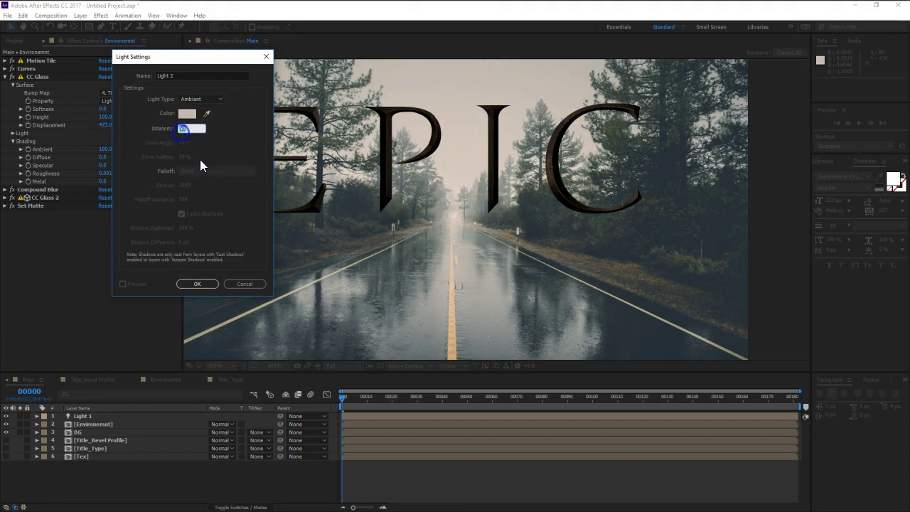
{"action": "type", "text": "70"}
{"action": "left_click", "coordinate": [190, 128]}
{"action": "left_click", "coordinate": [189, 114]}
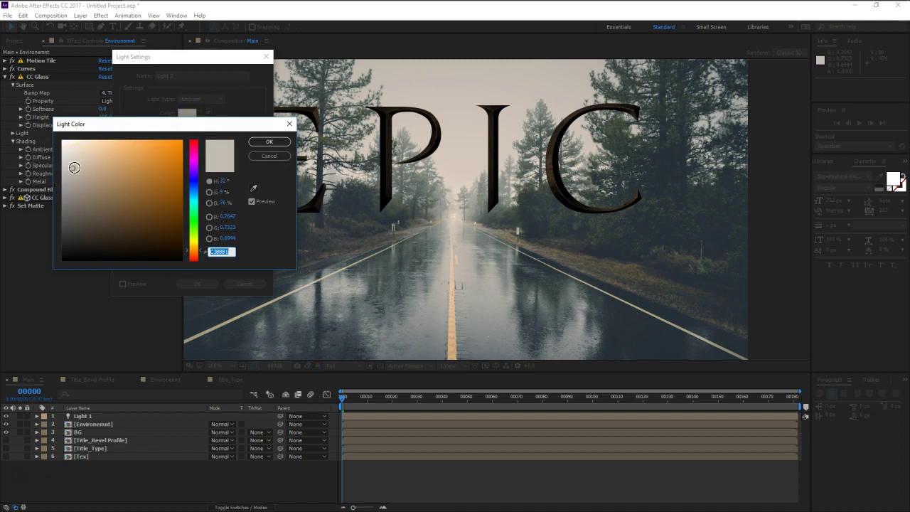
{"action": "left_click_drag", "start_coordinate": [74, 167], "coordinate": [79, 148]}
{"action": "left_click", "coordinate": [284, 139]}
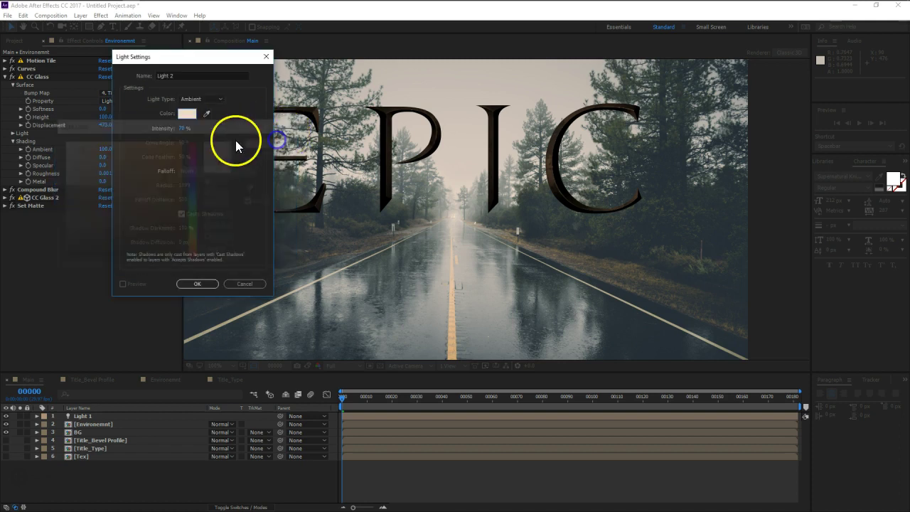
{"action": "left_click", "coordinate": [203, 285]}
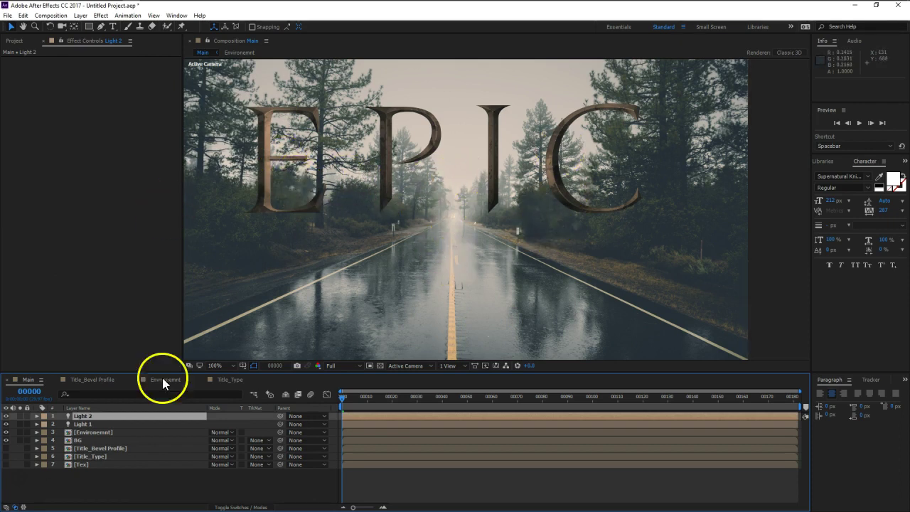
Step: Make Light 1 a warm orange at 180% intensity
{"action": "left_click", "coordinate": [89, 425]}
{"action": "key", "text": "a"}
{"action": "key", "text": "a"}
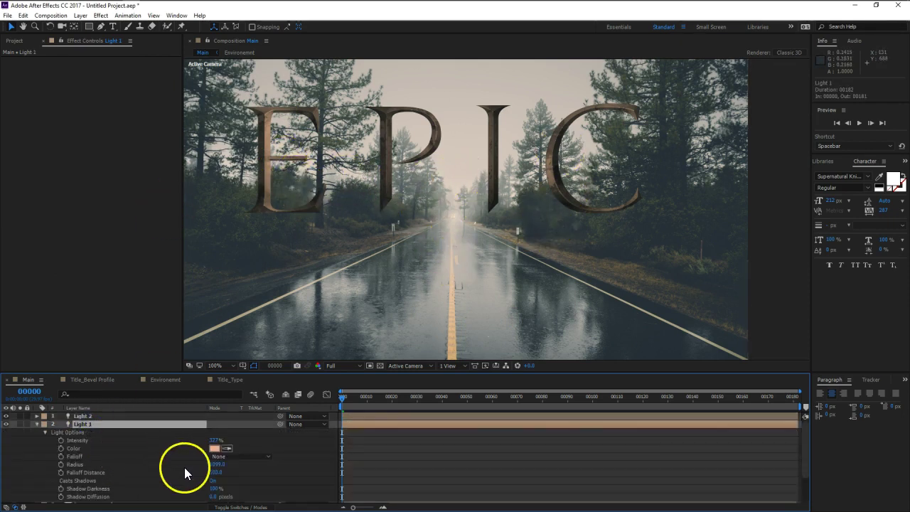
{"action": "left_click", "coordinate": [213, 448]}
{"action": "left_click_drag", "start_coordinate": [135, 150], "coordinate": [147, 149]}
{"action": "left_click", "coordinate": [269, 141]}
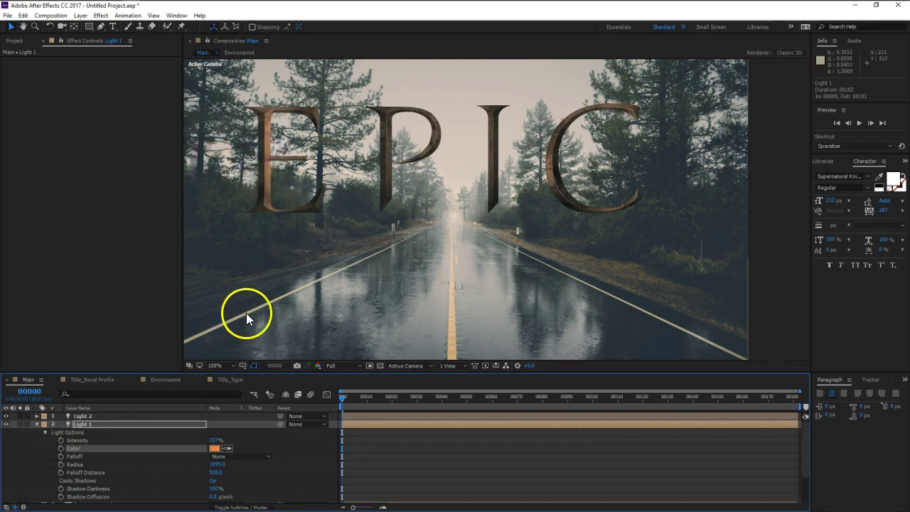
{"action": "mouse_move", "coordinate": [214, 440]}
{"action": "left_mouse_down"}
{"action": "mouse_move", "coordinate": [151, 441]}
{"action": "mouse_move", "coordinate": [305, 442]}
{"action": "mouse_move", "coordinate": [281, 434]}
{"action": "left_mouse_up"}
Step: Move Light 1 to 619.8, -63.3, 820.6, behind the title
{"action": "key", "text": "comma"}
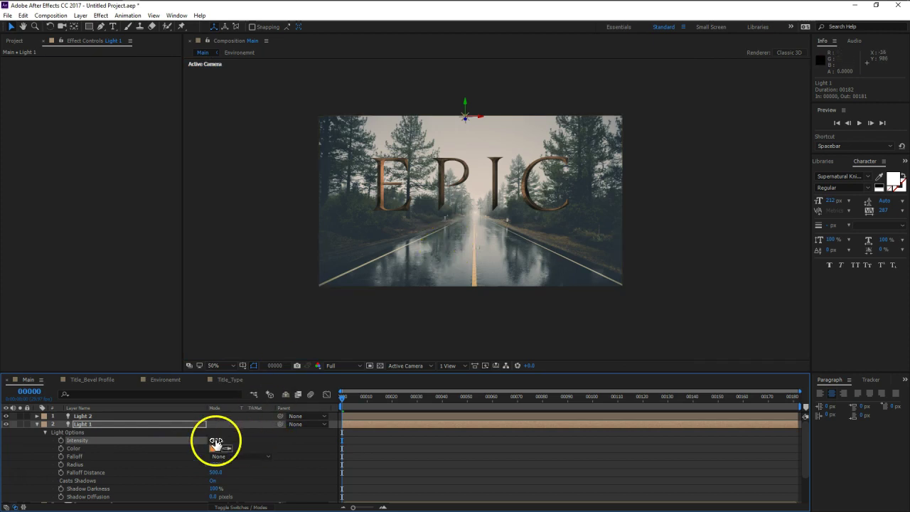
{"action": "key", "text": "p"}
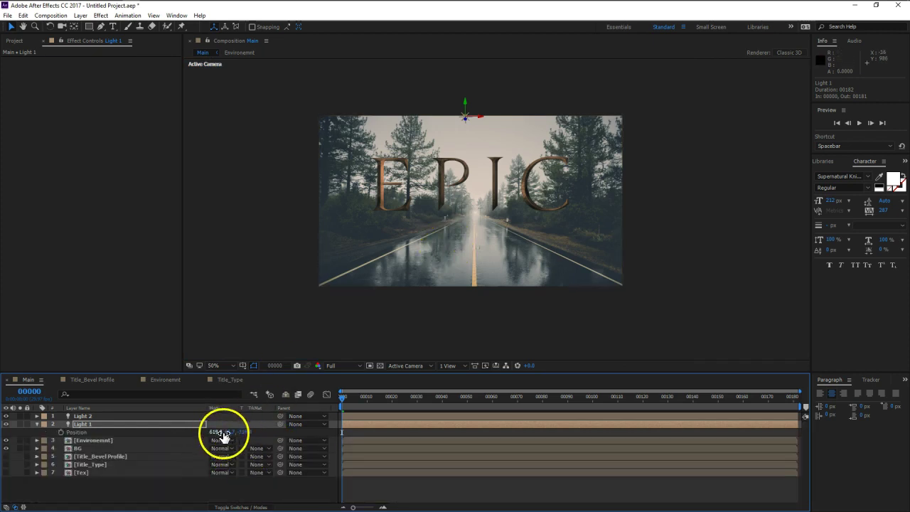
{"action": "left_click_drag", "start_coordinate": [246, 430], "coordinate": [312, 443]}
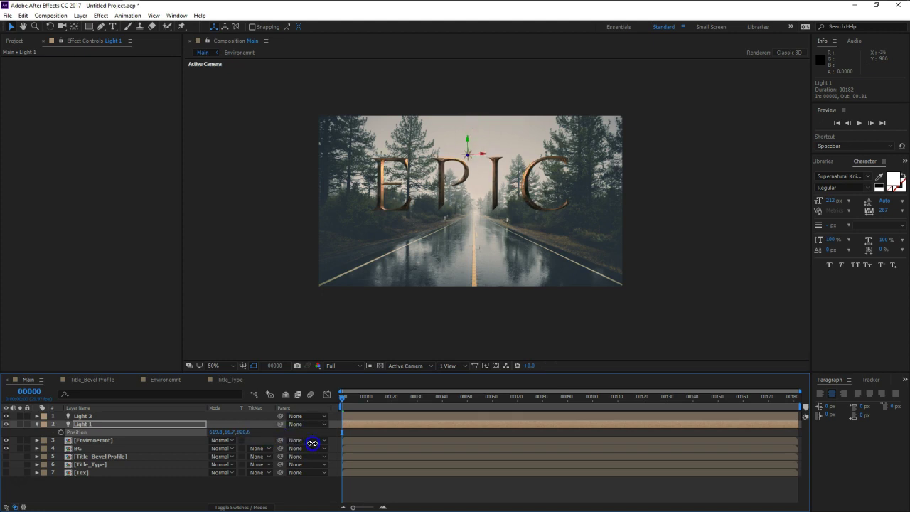
{"action": "left_click_drag", "start_coordinate": [229, 433], "coordinate": [223, 434]}
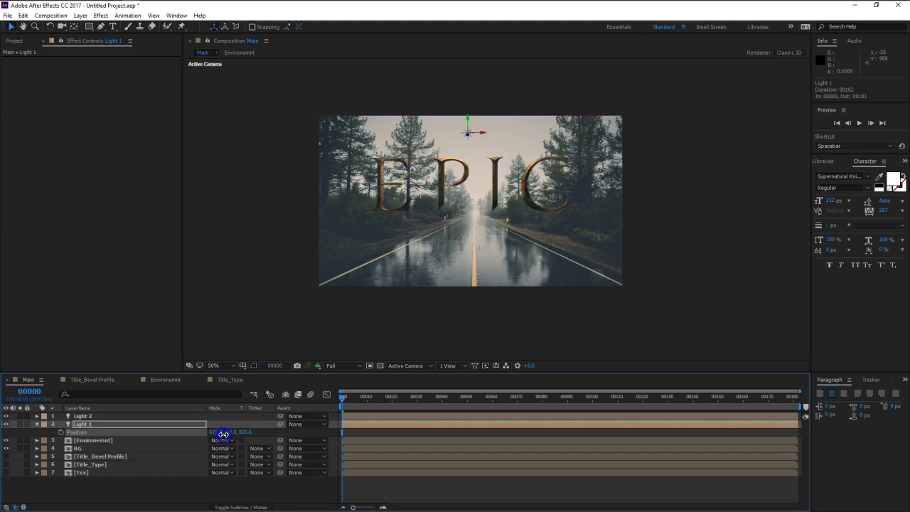
{"action": "scroll", "coordinate": [417, 199], "scroll_direction": "up", "scroll_amount": 2}
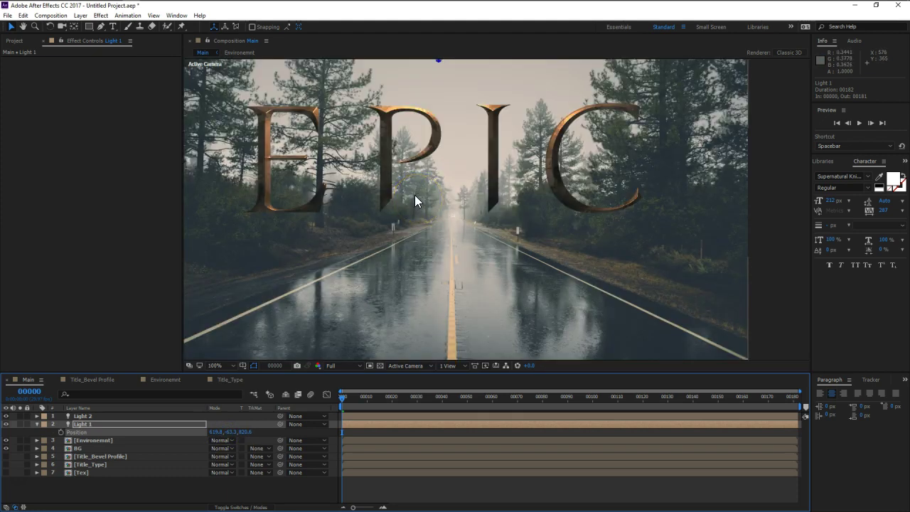
{"action": "left_click_drag", "start_coordinate": [415, 195], "coordinate": [464, 190]}
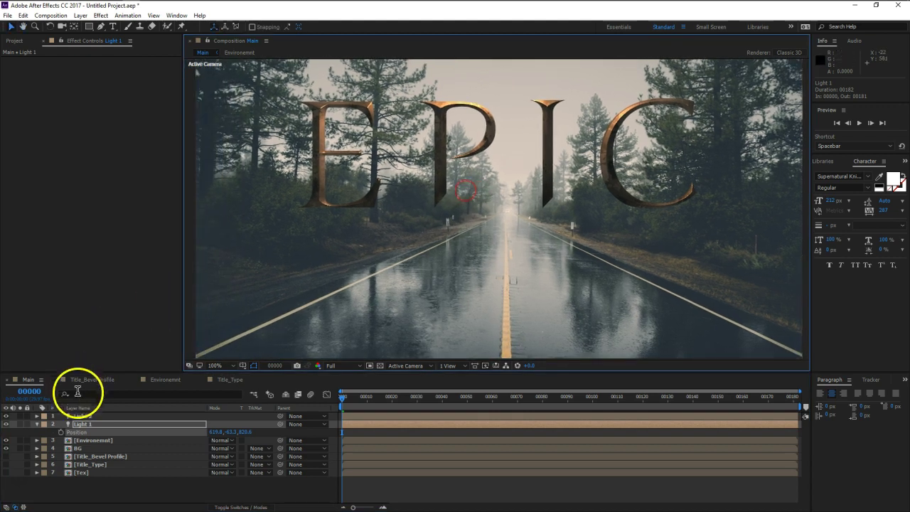
Step: Collapse the Environemnt layer's CC Glass effect and reselect Light 1
{"action": "left_click", "coordinate": [94, 440]}
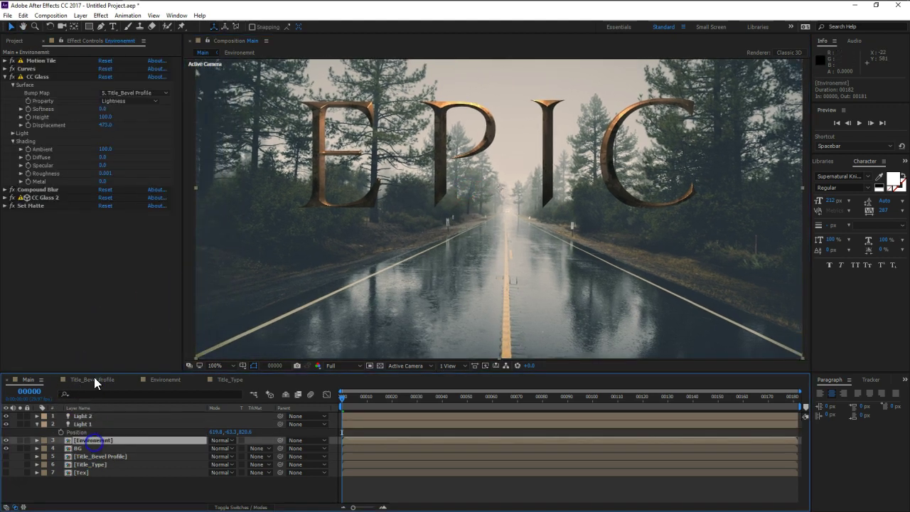
{"action": "left_click", "coordinate": [5, 76]}
{"action": "left_click_drag", "start_coordinate": [640, 157], "coordinate": [623, 149]}
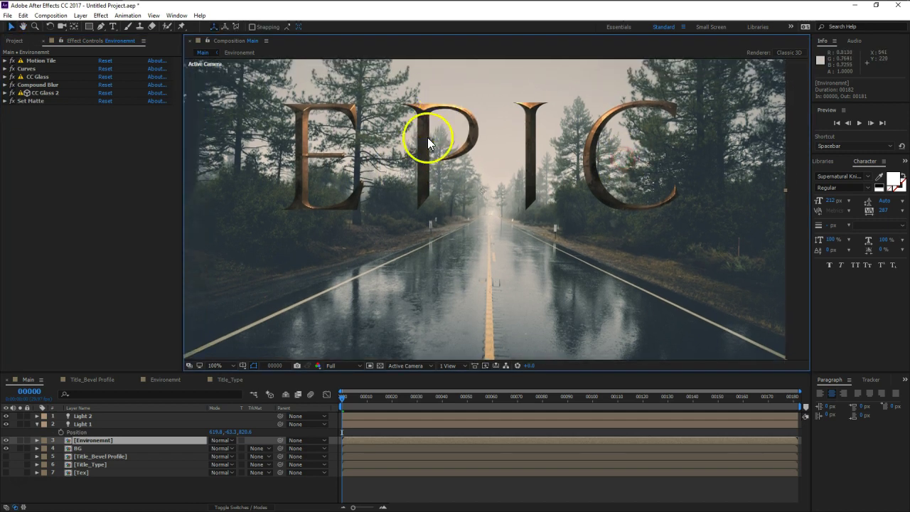
{"action": "left_click", "coordinate": [91, 424]}
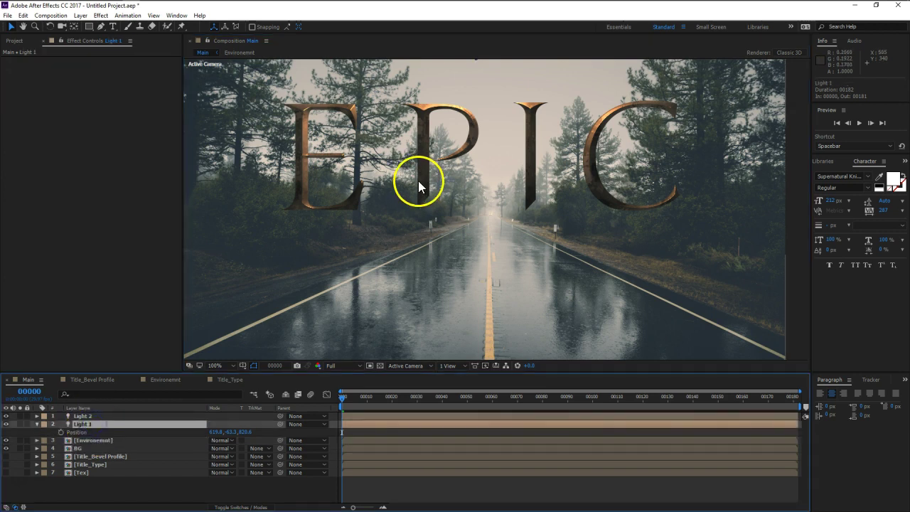
Step: Duplicate Light 1 as Light 3, then move Light 1 to 1393.8, 796.7, 294.0 at lower right
{"action": "key", "text": "ctrl+d"}
{"action": "key", "text": "comma"}
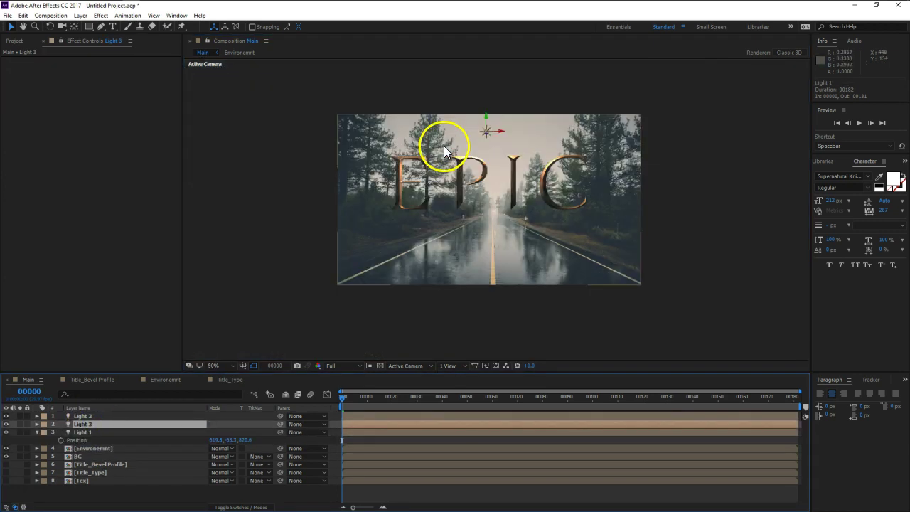
{"action": "left_click", "coordinate": [248, 440]}
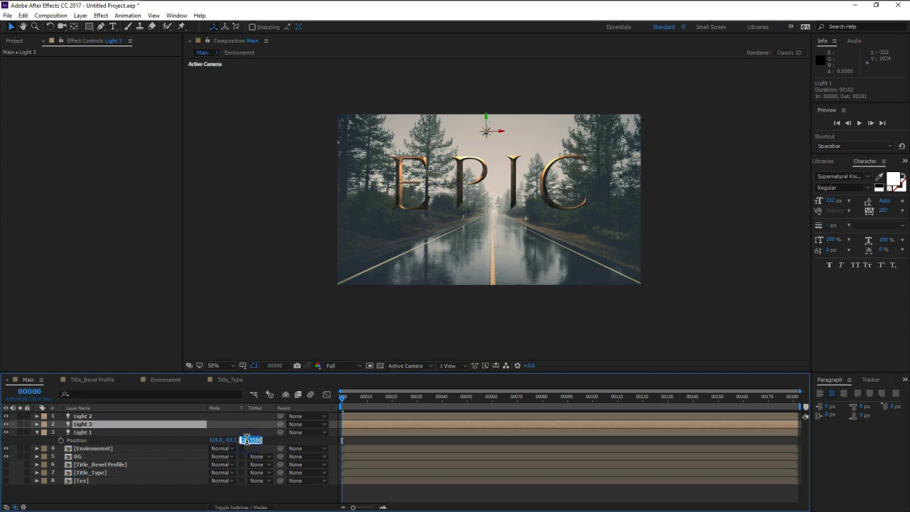
{"action": "type", "text": "0"}
{"action": "key", "text": "Return"}
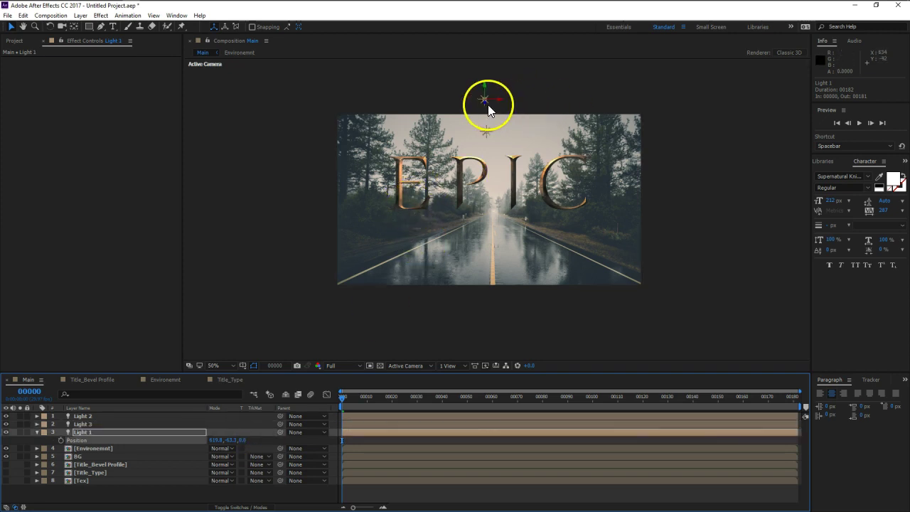
{"action": "mouse_move", "coordinate": [488, 104]}
{"action": "left_mouse_down"}
{"action": "mouse_move", "coordinate": [655, 309]}
{"action": "mouse_move", "coordinate": [670, 305]}
{"action": "left_mouse_up"}
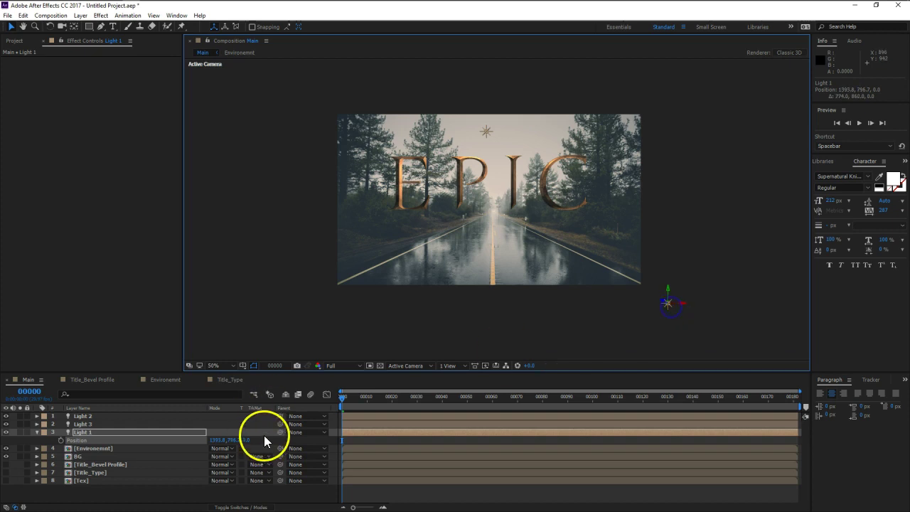
{"action": "mouse_move", "coordinate": [246, 440]}
{"action": "left_mouse_down"}
{"action": "mouse_move", "coordinate": [210, 441]}
{"action": "mouse_move", "coordinate": [339, 394]}
{"action": "left_mouse_up"}
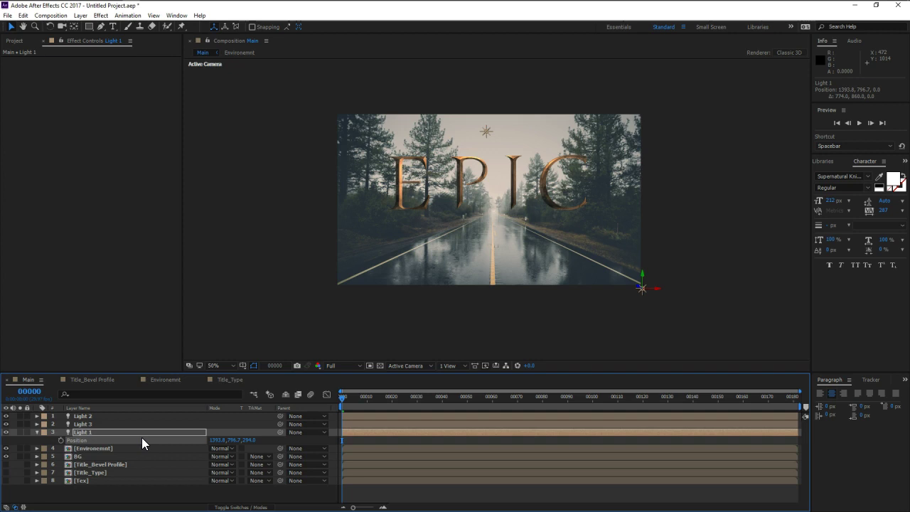
Step: Give Light 1 a road-sampled blue-grey at 689% intensity, just below the lower-right corner
{"action": "key", "text": "a"}
{"action": "key", "text": "a"}
{"action": "left_click", "coordinate": [215, 456]}
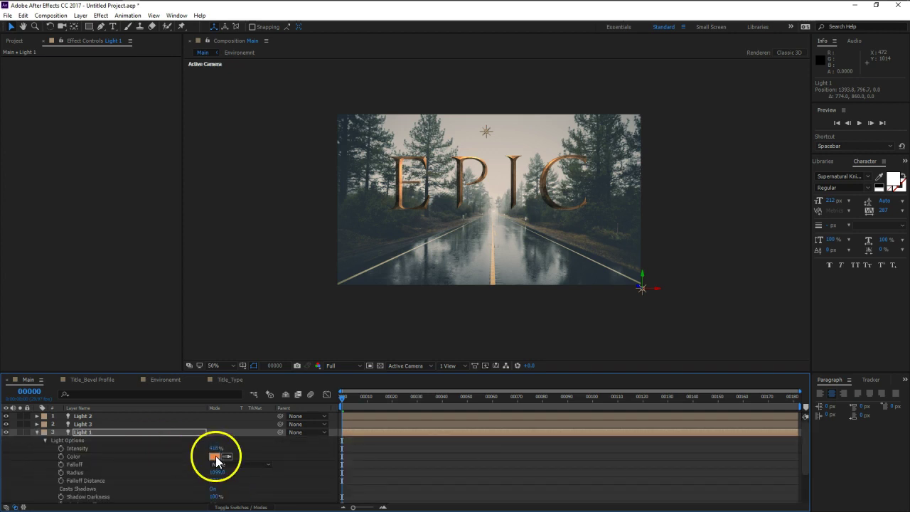
{"action": "left_click", "coordinate": [250, 191]}
{"action": "left_click", "coordinate": [500, 209]}
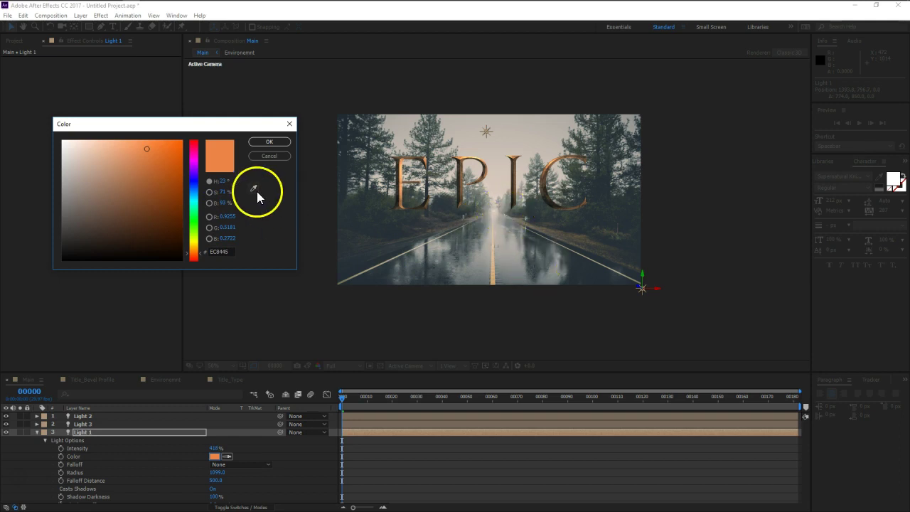
{"action": "left_click", "coordinate": [562, 250]}
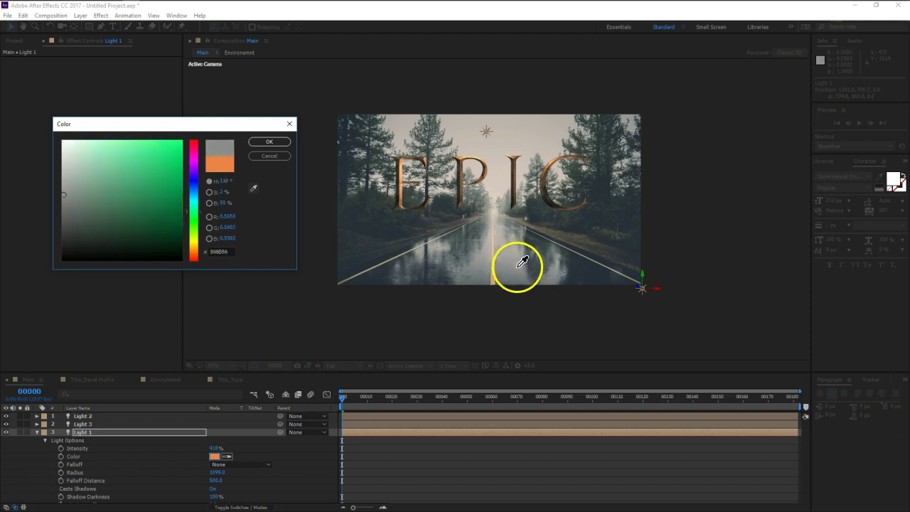
{"action": "left_click_drag", "start_coordinate": [81, 224], "coordinate": [100, 200]}
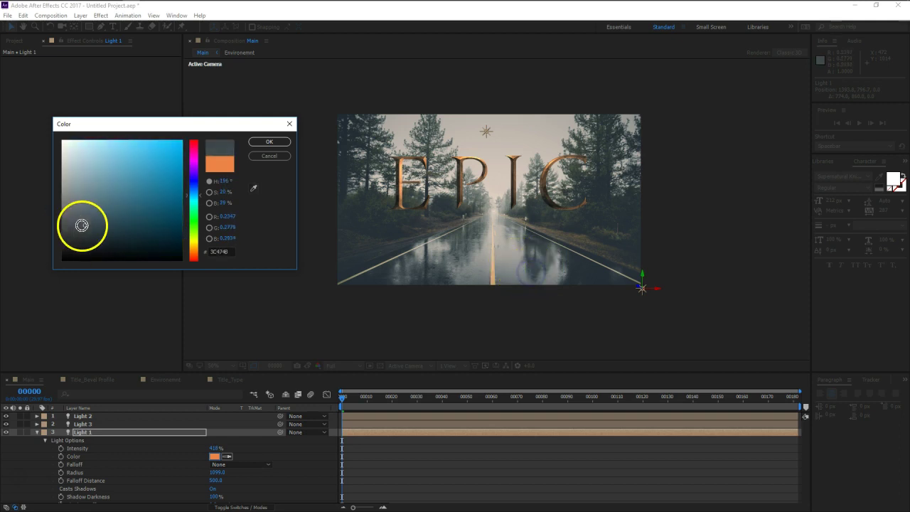
{"action": "left_click", "coordinate": [263, 142]}
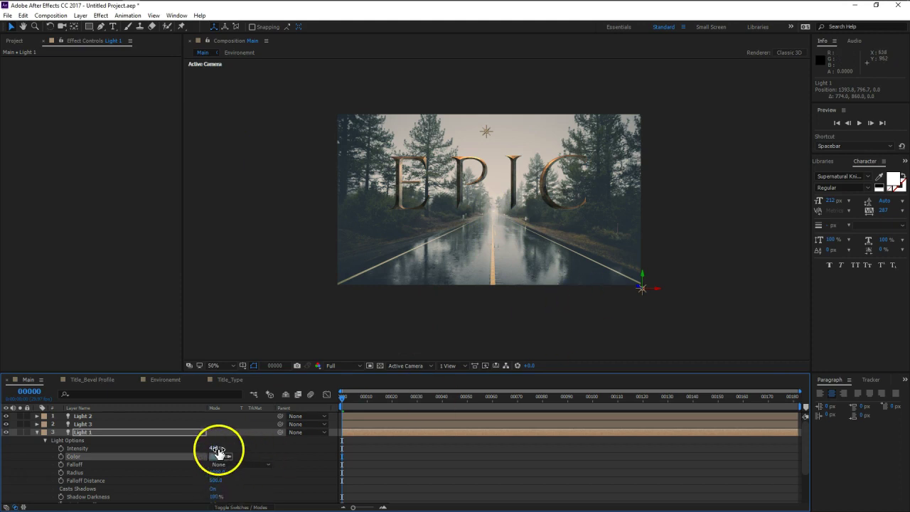
{"action": "mouse_move", "coordinate": [215, 448]}
{"action": "left_mouse_down"}
{"action": "mouse_move", "coordinate": [360, 442]}
{"action": "mouse_move", "coordinate": [349, 453]}
{"action": "left_mouse_up"}
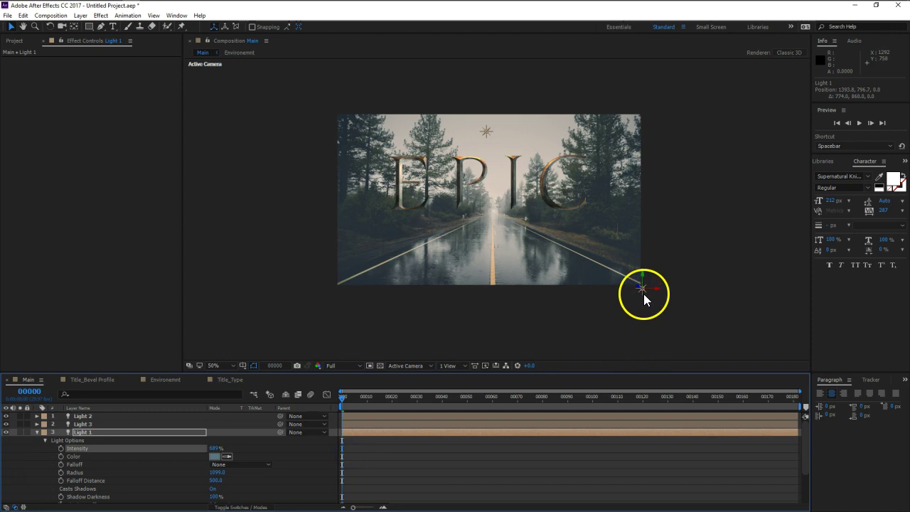
{"action": "mouse_move", "coordinate": [643, 294]}
{"action": "left_mouse_down"}
{"action": "mouse_move", "coordinate": [497, 327]}
{"action": "mouse_move", "coordinate": [709, 308]}
{"action": "mouse_move", "coordinate": [693, 307]}
{"action": "left_mouse_up"}
Step: Duplicate Light 1 as Light 4, place it below the frame's lower left, and dim Light 1
{"action": "left_click", "coordinate": [118, 432]}
{"action": "left_click", "coordinate": [117, 433]}
{"action": "key", "text": "ctrl+d"}
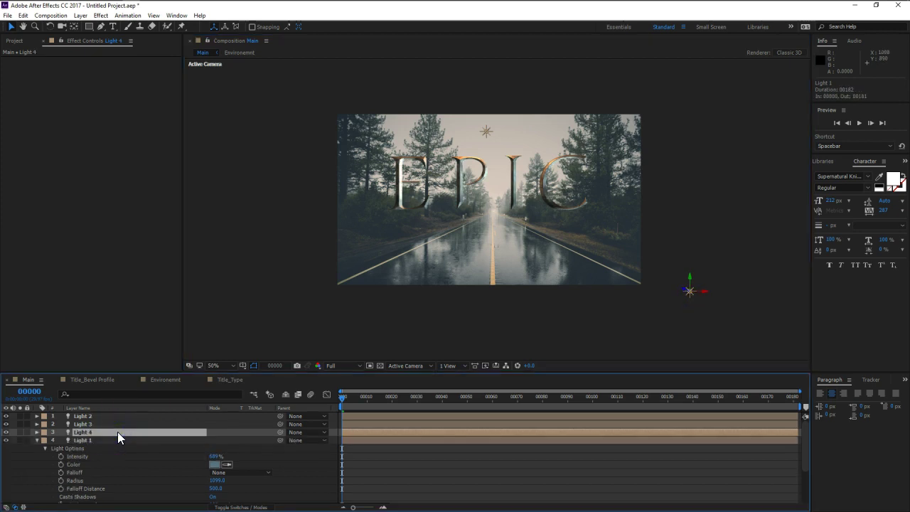
{"action": "left_click_drag", "start_coordinate": [690, 302], "coordinate": [271, 279]}
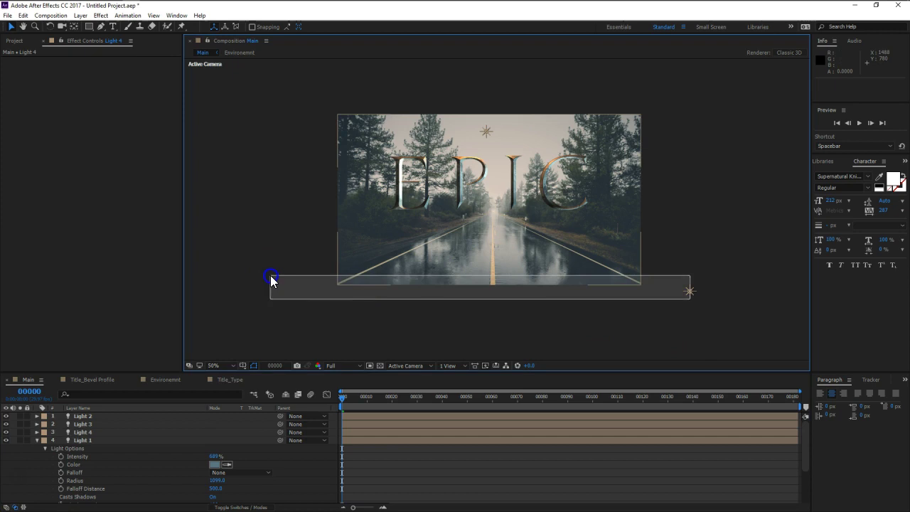
{"action": "left_click", "coordinate": [713, 293]}
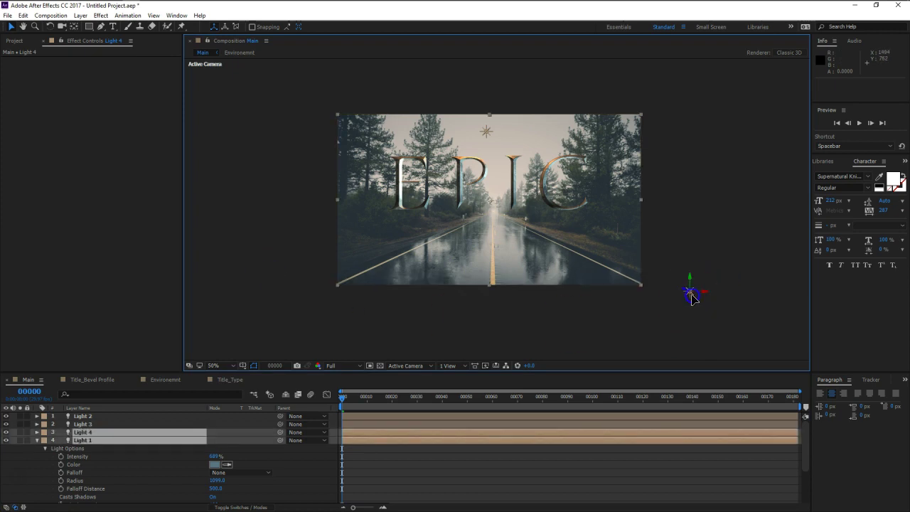
{"action": "left_click_drag", "start_coordinate": [694, 293], "coordinate": [572, 316]}
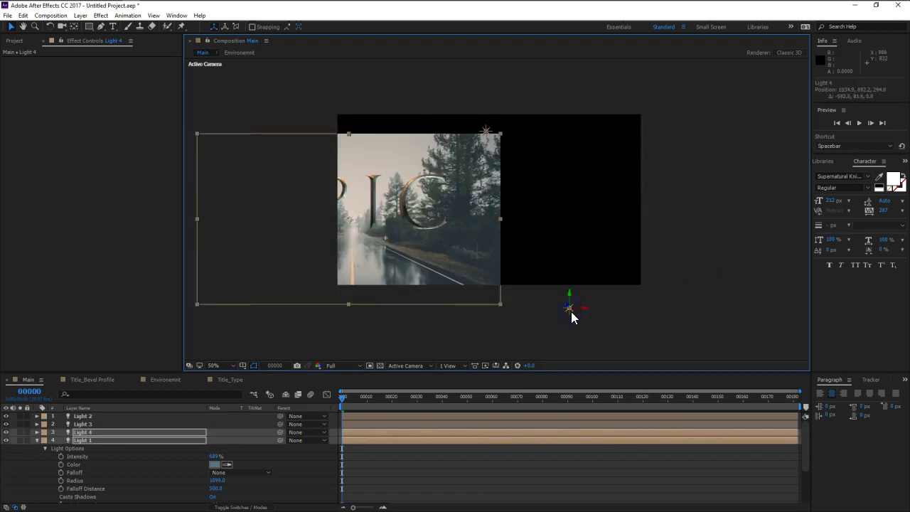
{"action": "key", "text": "ctrl+z"}
{"action": "left_click", "coordinate": [91, 433]}
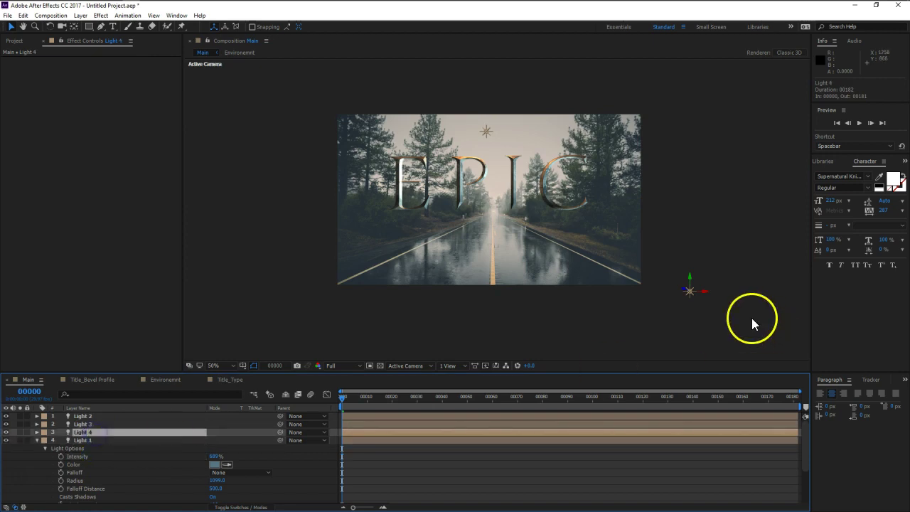
{"action": "mouse_move", "coordinate": [692, 304]}
{"action": "left_mouse_down"}
{"action": "mouse_move", "coordinate": [301, 301]}
{"action": "mouse_move", "coordinate": [393, 314]}
{"action": "mouse_move", "coordinate": [277, 306]}
{"action": "mouse_move", "coordinate": [396, 321]}
{"action": "left_mouse_up"}
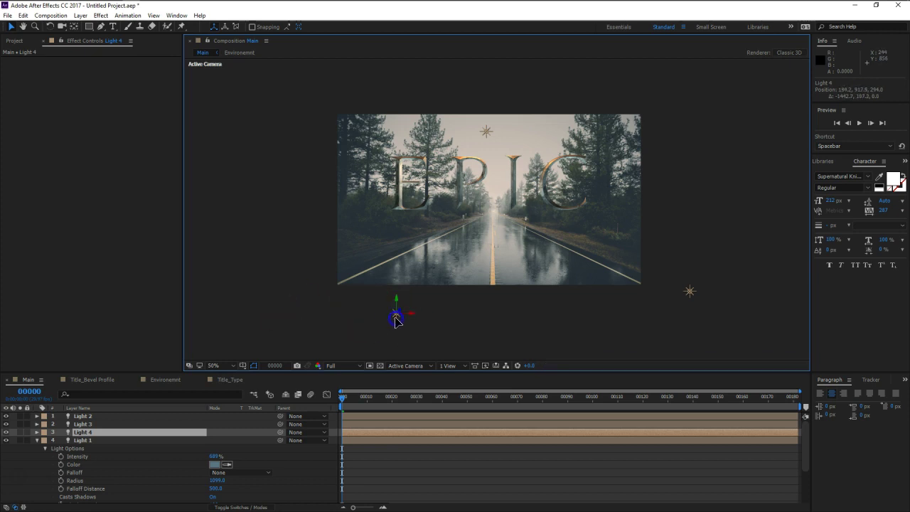
{"action": "left_click", "coordinate": [96, 438]}
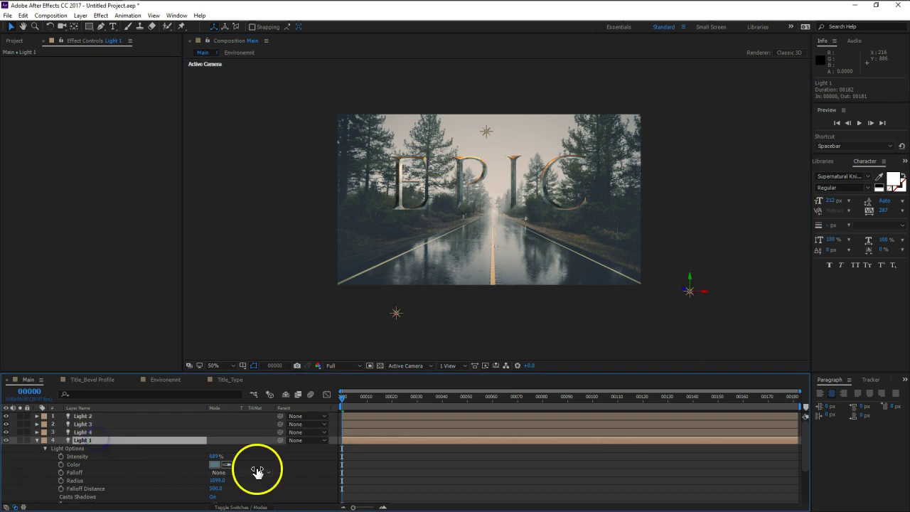
{"action": "left_click_drag", "start_coordinate": [217, 462], "coordinate": [4, 451]}
Step: Tint Light 4 a dark teal, 36634F
{"action": "left_click", "coordinate": [89, 435]}
{"action": "key", "text": "u"}
{"action": "key", "text": "u"}
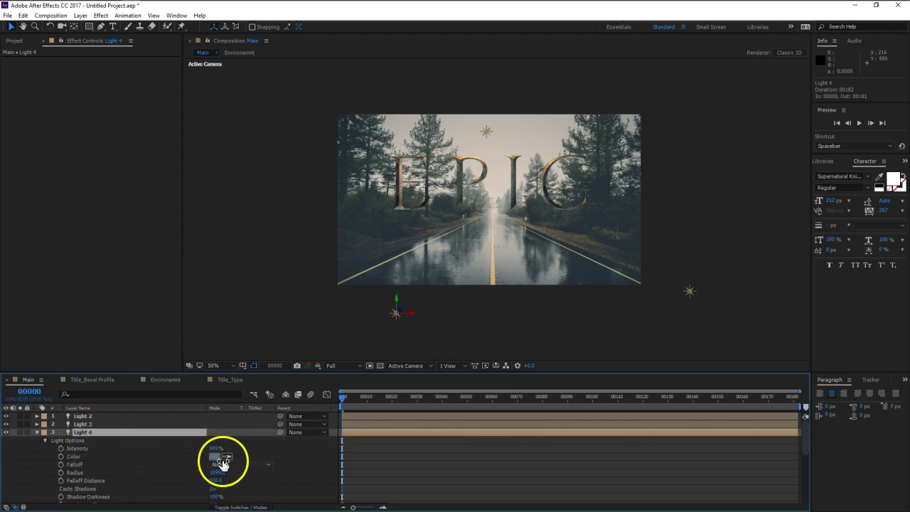
{"action": "left_click", "coordinate": [228, 456]}
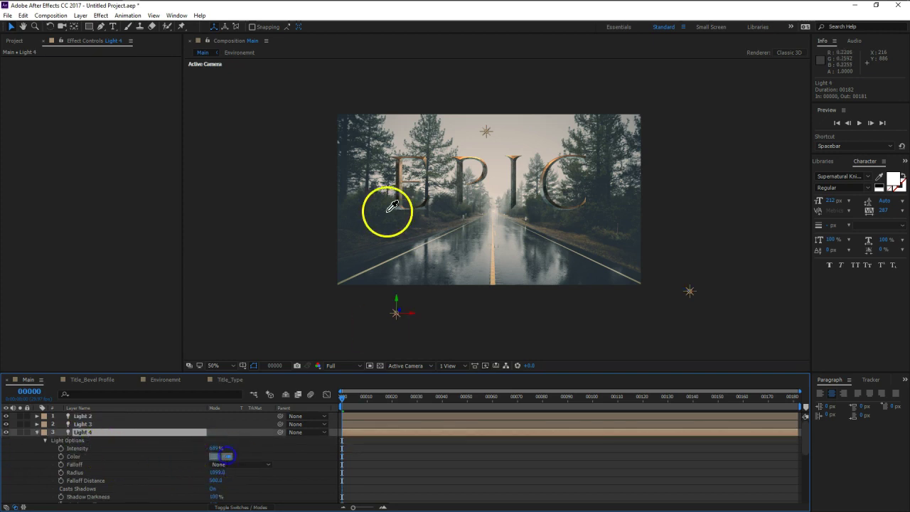
{"action": "left_click", "coordinate": [369, 201]}
{"action": "left_click", "coordinate": [214, 457]}
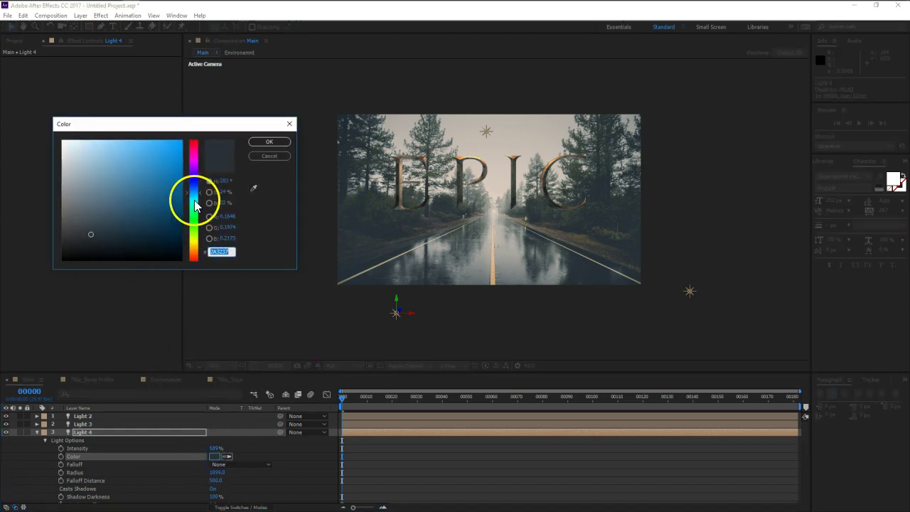
{"action": "left_click_drag", "start_coordinate": [195, 201], "coordinate": [193, 207]}
{"action": "left_click_drag", "start_coordinate": [92, 236], "coordinate": [117, 214]}
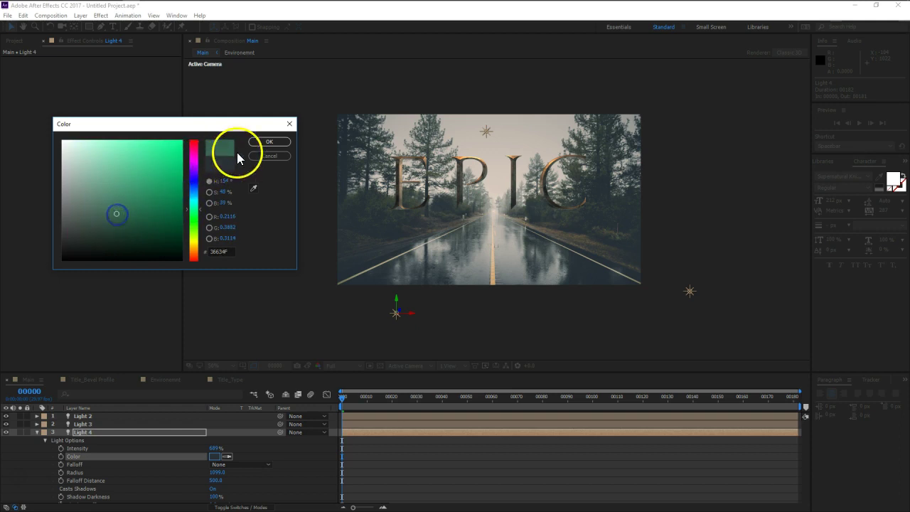
{"action": "left_click", "coordinate": [269, 142]}
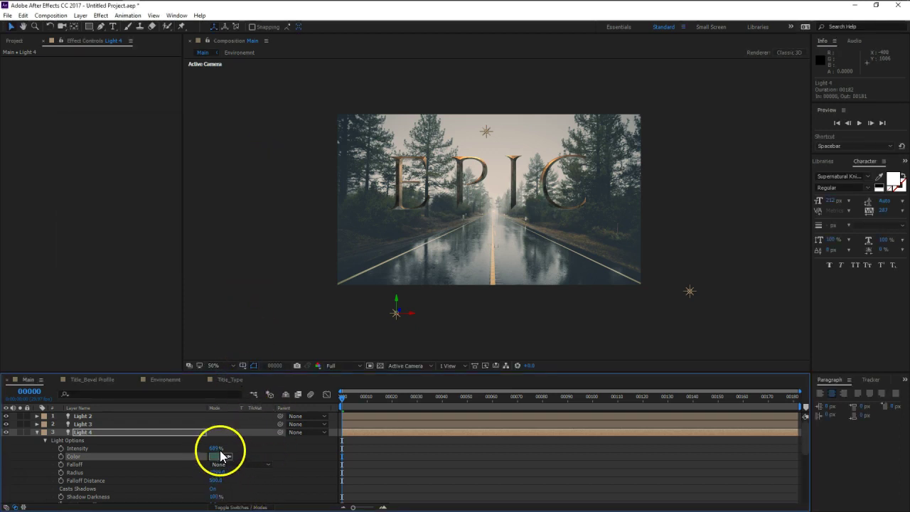
Step: Shift Light 4 further to the left
{"action": "left_click_drag", "start_coordinate": [396, 316], "coordinate": [345, 310]}
{"action": "left_click", "coordinate": [499, 228]}
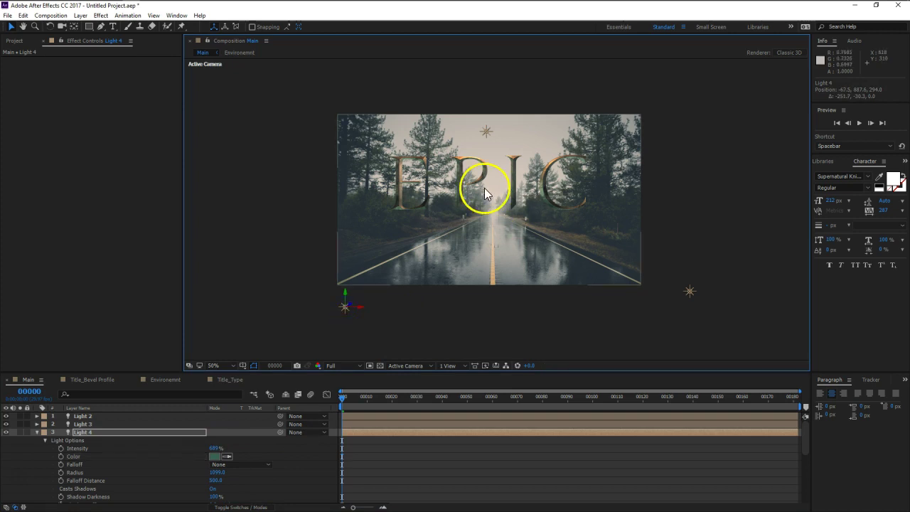
{"action": "scroll", "coordinate": [484, 188], "scroll_direction": "up", "scroll_amount": 2}
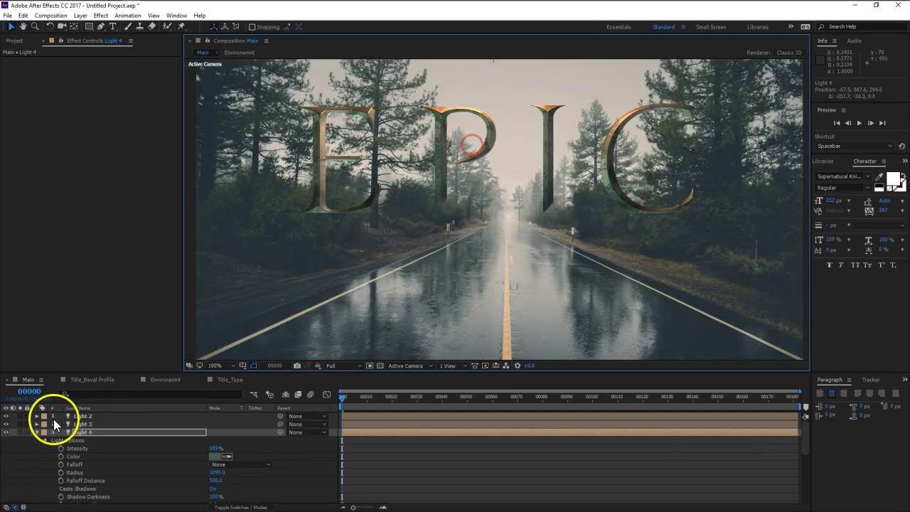
Step: Apply a Curves effect to the BG layer
{"action": "left_click", "coordinate": [35, 431]}
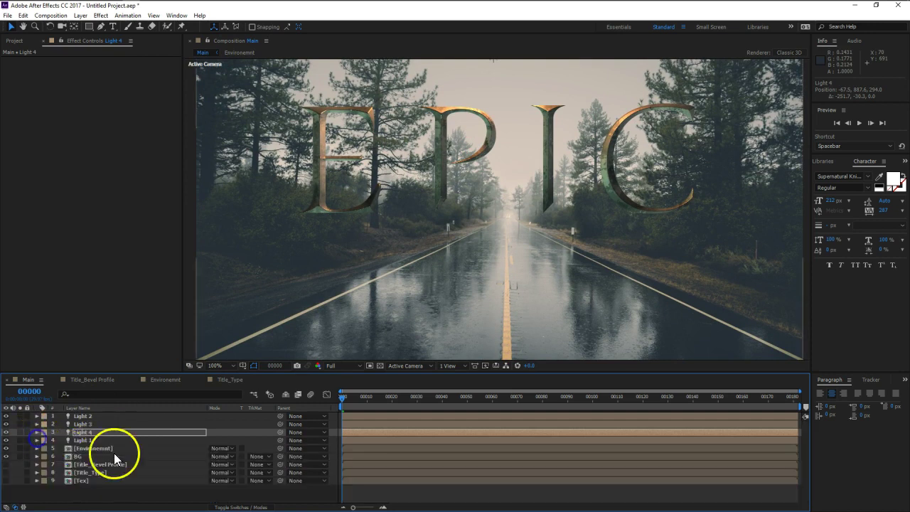
{"action": "left_click", "coordinate": [91, 456]}
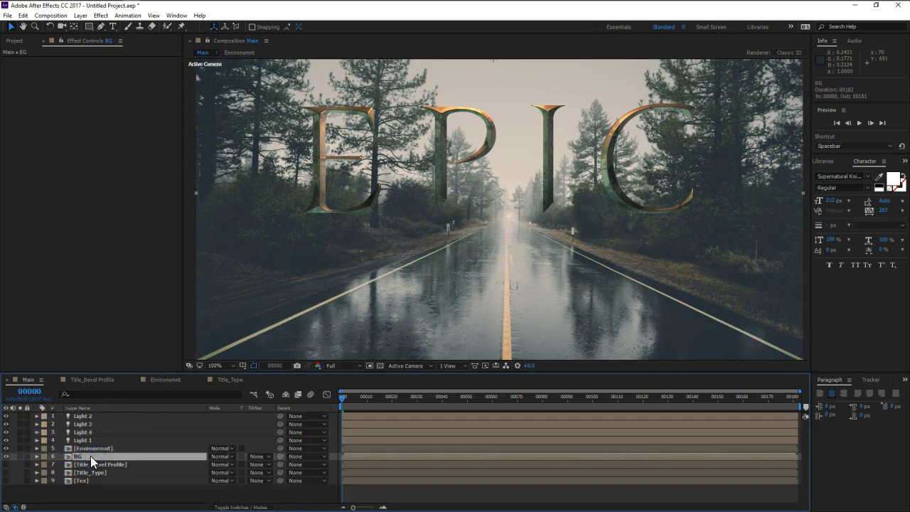
{"action": "key", "text": "ctrl+space"}
{"action": "type", "text": "cur"}
{"action": "key", "text": "Return"}
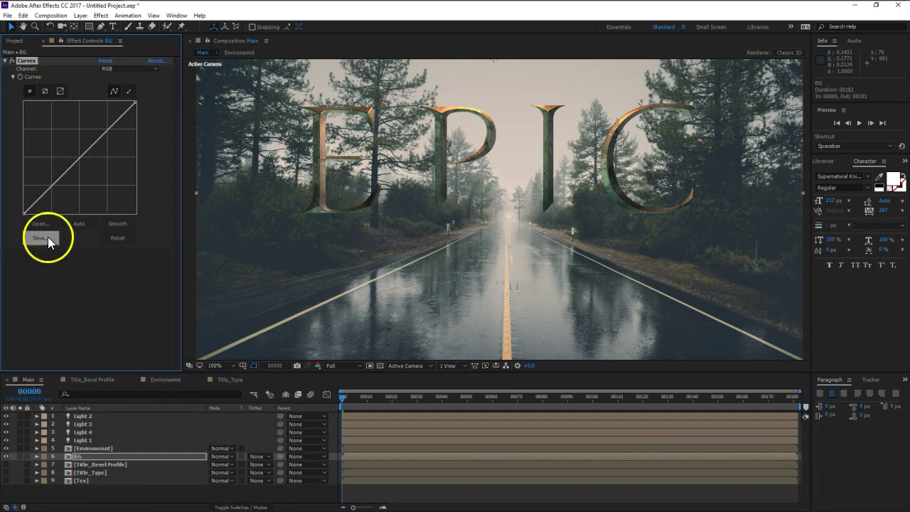
Step: Bow BG's curve downward to darken the forest-road background
{"action": "mouse_move", "coordinate": [57, 181]}
{"action": "left_mouse_down"}
{"action": "mouse_move", "coordinate": [57, 201]}
{"action": "mouse_move", "coordinate": [63, 194]}
{"action": "left_mouse_up"}
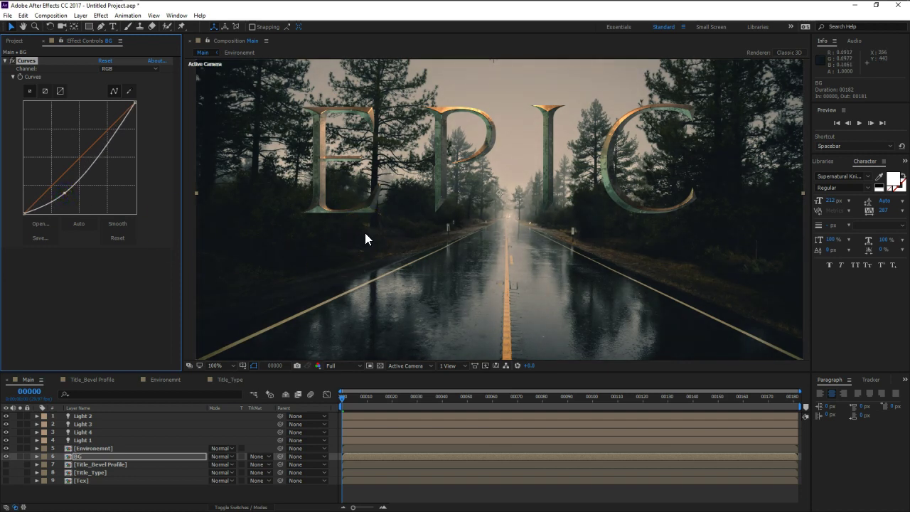
Step: Set CC Glass 2 shading on Environmemt to Ambient 75, Diffuse 13, Specular 100
{"action": "left_click", "coordinate": [84, 449]}
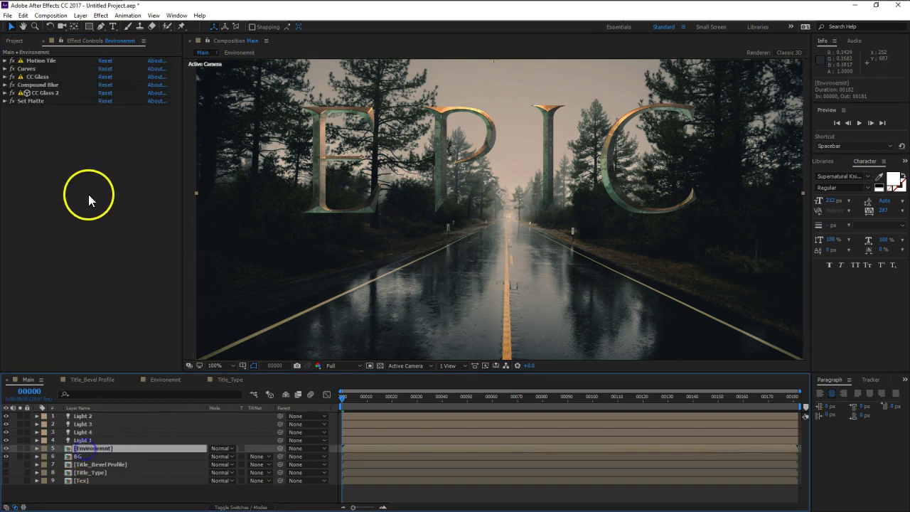
{"action": "left_click", "coordinate": [6, 93]}
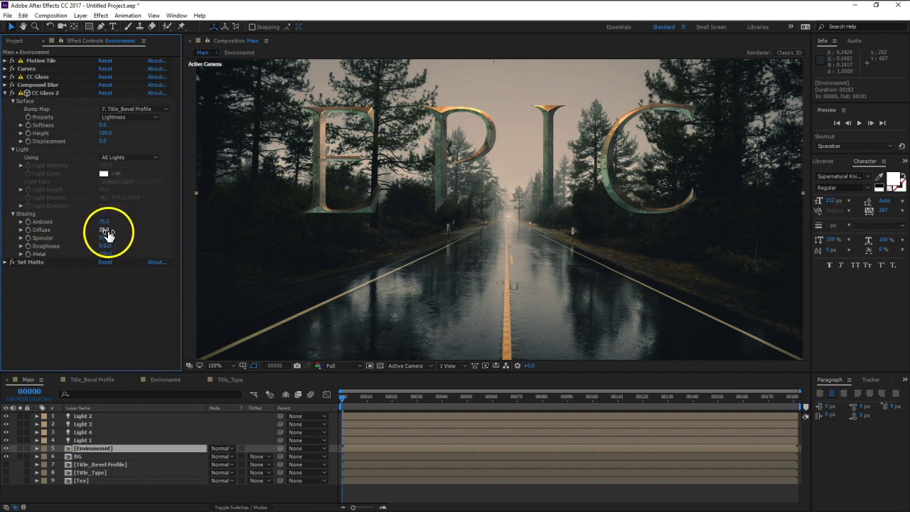
{"action": "left_click_drag", "start_coordinate": [106, 233], "coordinate": [98, 234]}
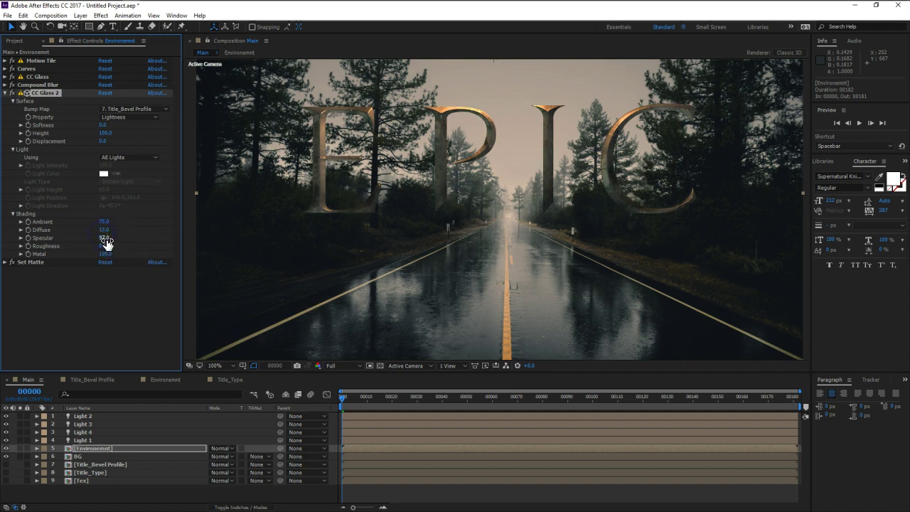
{"action": "left_click_drag", "start_coordinate": [73, 247], "coordinate": [235, 244]}
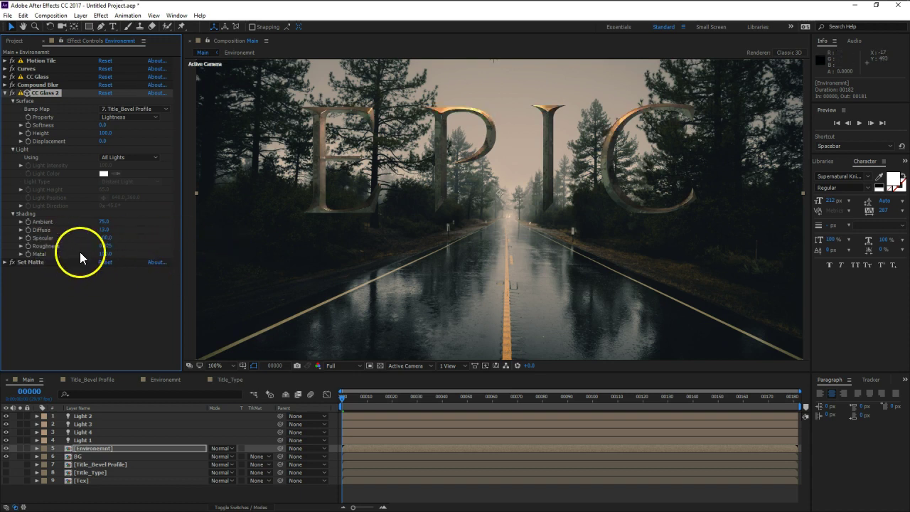
{"action": "left_click_drag", "start_coordinate": [104, 246], "coordinate": [111, 249]}
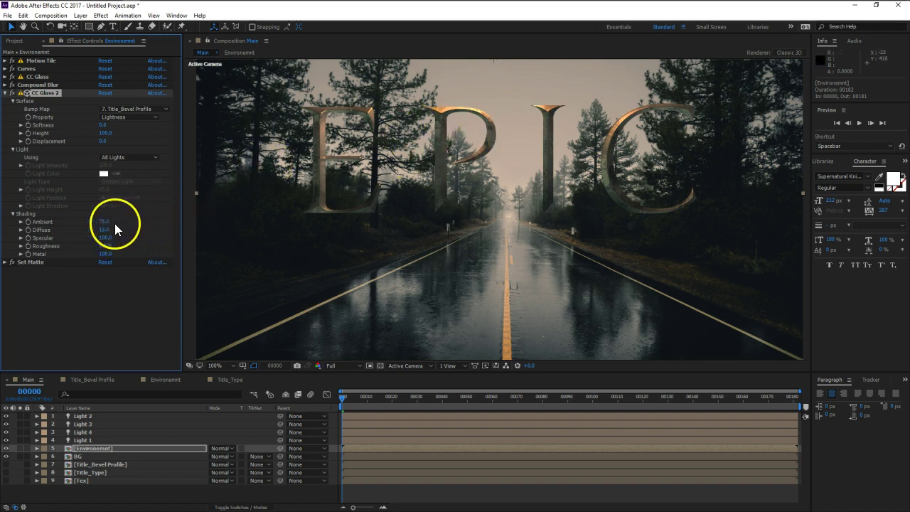
{"action": "left_click_drag", "start_coordinate": [103, 224], "coordinate": [234, 210]}
{"action": "left_click_drag", "start_coordinate": [103, 224], "coordinate": [110, 227]}
{"action": "left_click", "coordinate": [5, 92]}
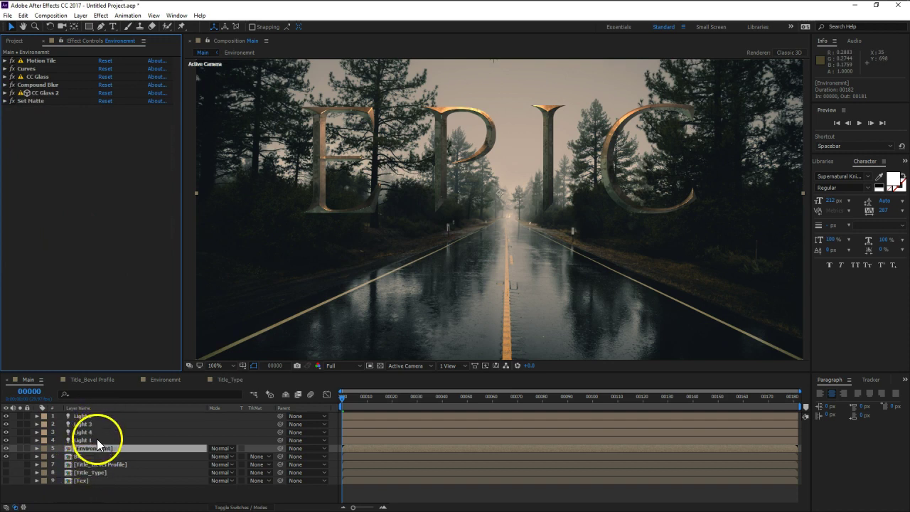
Step: Rename the Light 1 layer to 'Floor Light'
{"action": "left_click", "coordinate": [97, 438]}
{"action": "key", "text": "a"}
{"action": "key", "text": "a"}
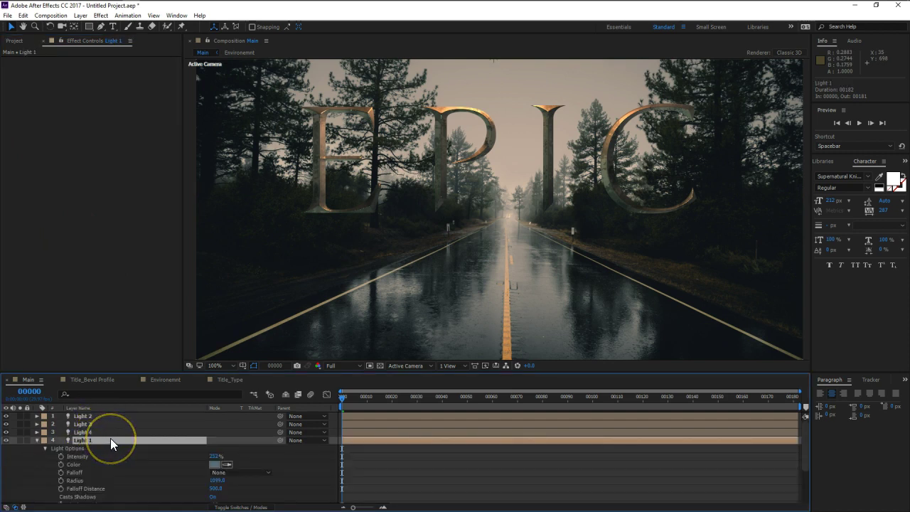
{"action": "key", "text": "comma"}
{"action": "key", "text": "comma"}
{"action": "key", "text": "Return"}
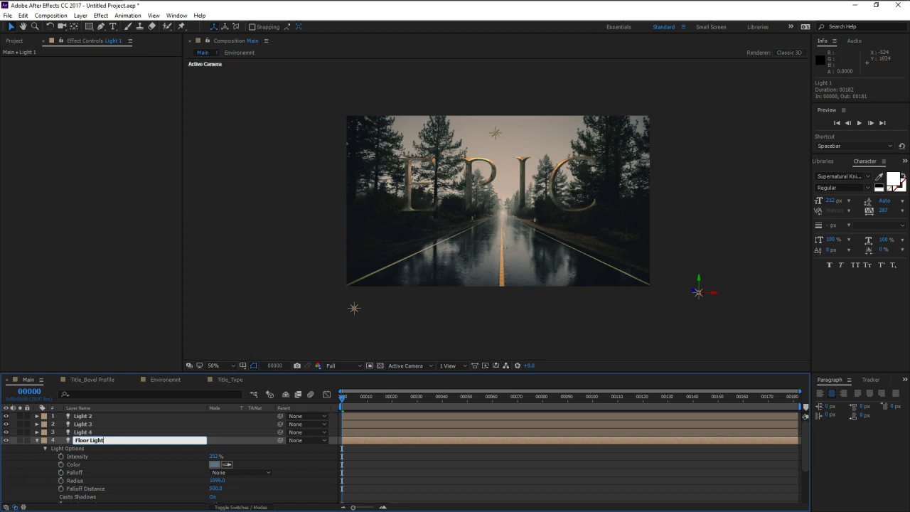
{"action": "key", "text": "Return"}
Step: Rename Light 4 to 'Env Light', raise its intensity to 761% and move it
{"action": "left_click", "coordinate": [126, 433]}
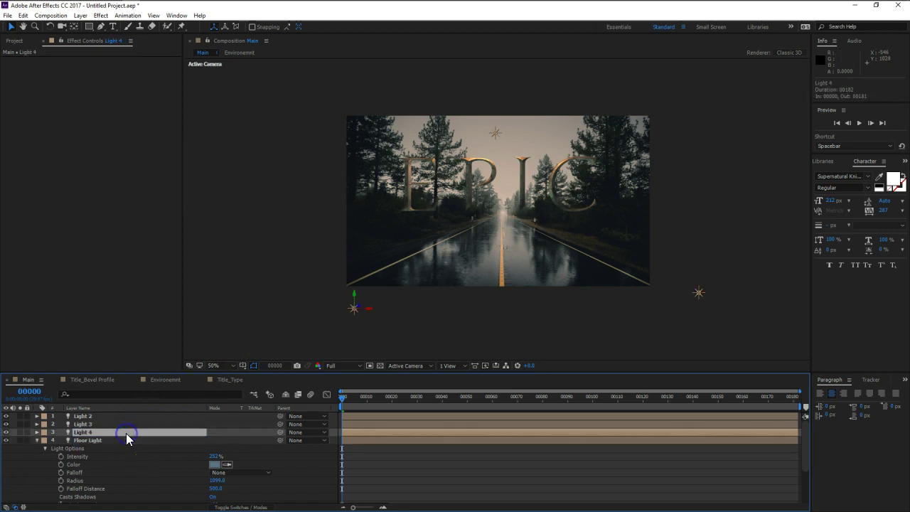
{"action": "key", "text": "Return"}
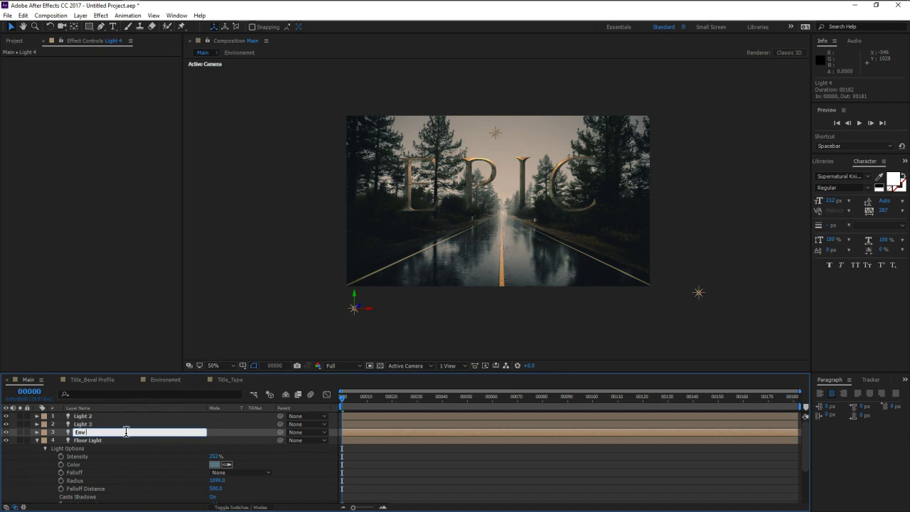
{"action": "key", "text": "Return"}
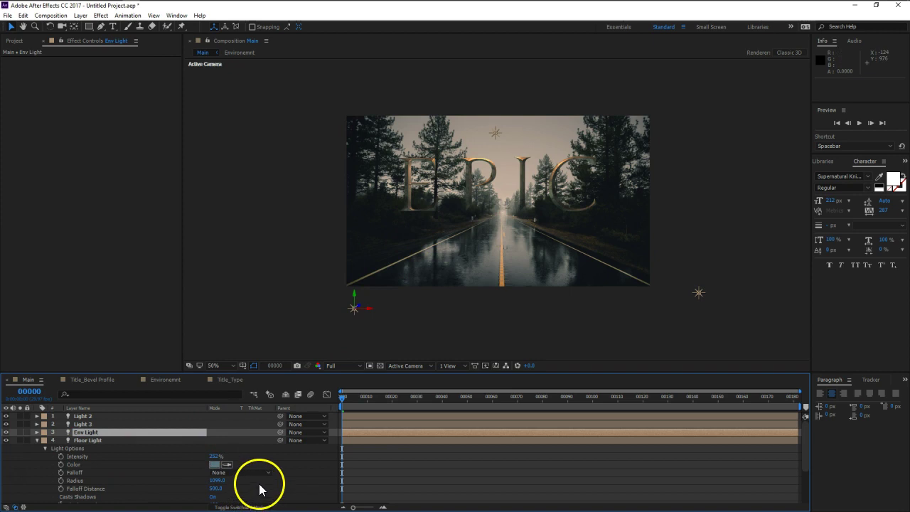
{"action": "key", "text": "a"}
{"action": "key", "text": "a"}
{"action": "left_click_drag", "start_coordinate": [216, 448], "coordinate": [248, 448]}
{"action": "left_click_drag", "start_coordinate": [356, 310], "coordinate": [327, 268]}
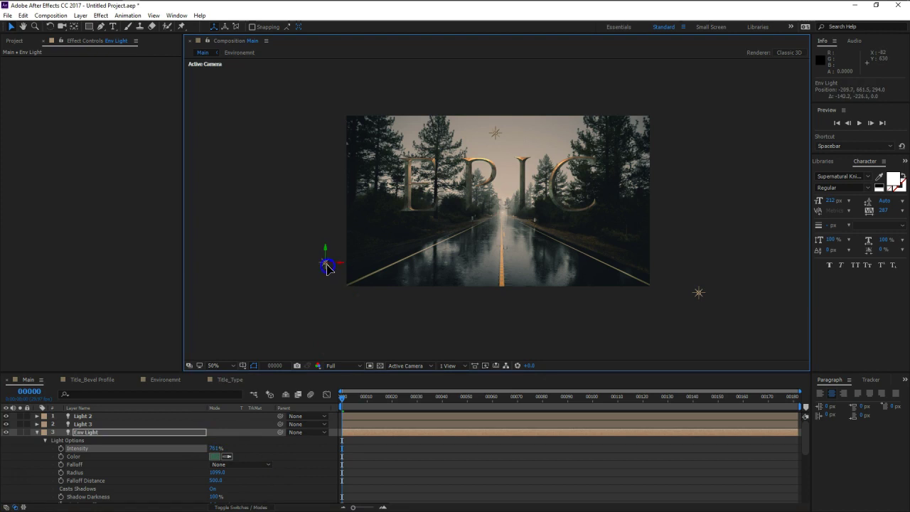
Step: Push Env Light to Z about 1334 and nudge it vertically, ending near -211.1, 681.5, 1334.0
{"action": "key", "text": "p"}
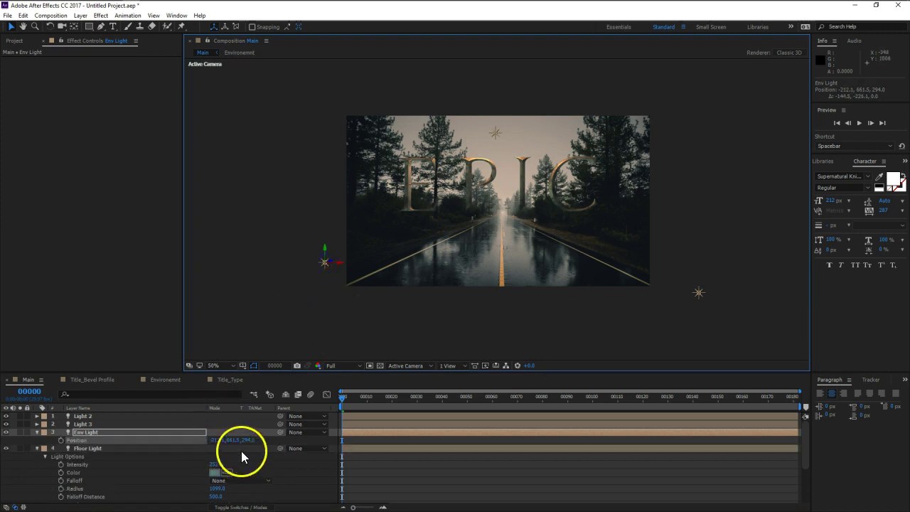
{"action": "left_click_drag", "start_coordinate": [250, 443], "coordinate": [291, 431]}
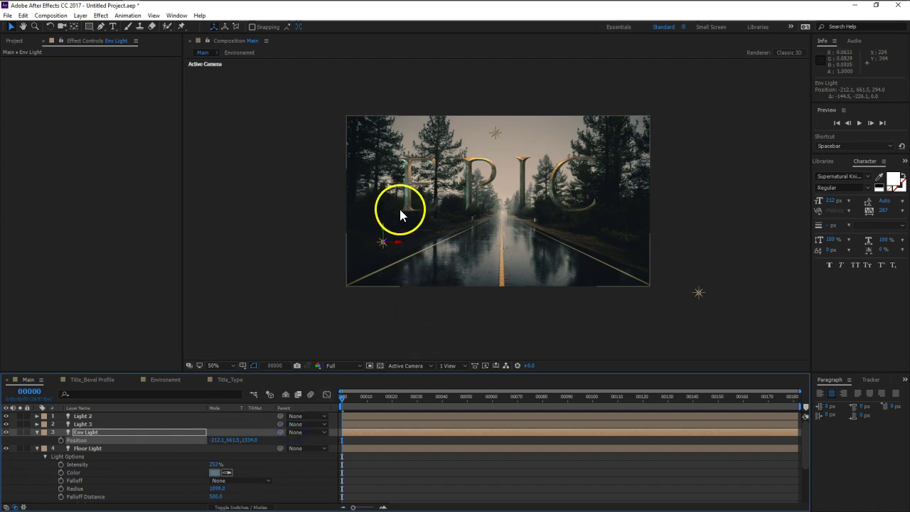
{"action": "key", "text": "slash"}
{"action": "left_click_drag", "start_coordinate": [377, 230], "coordinate": [463, 225]}
{"action": "key", "text": "v"}
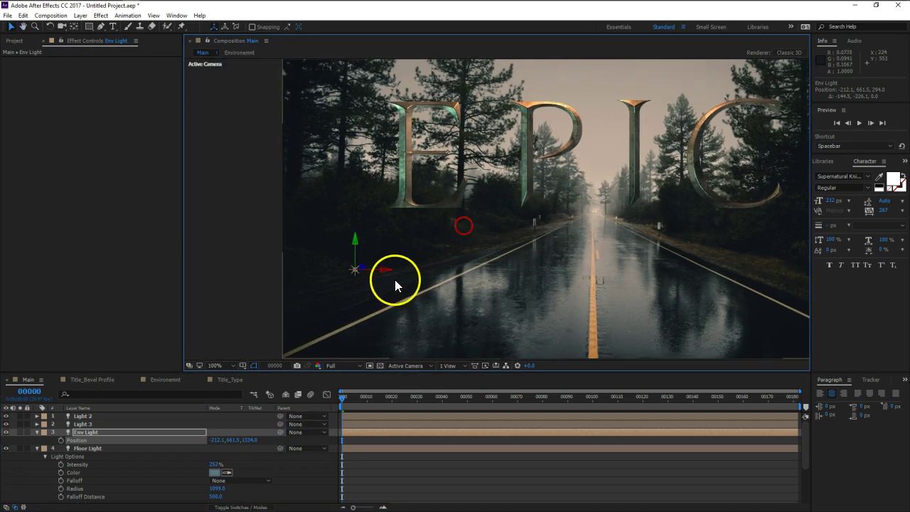
{"action": "mouse_move", "coordinate": [355, 240]}
{"action": "left_mouse_down"}
{"action": "mouse_move", "coordinate": [355, 256]}
{"action": "mouse_move", "coordinate": [380, 281]}
{"action": "left_mouse_up"}
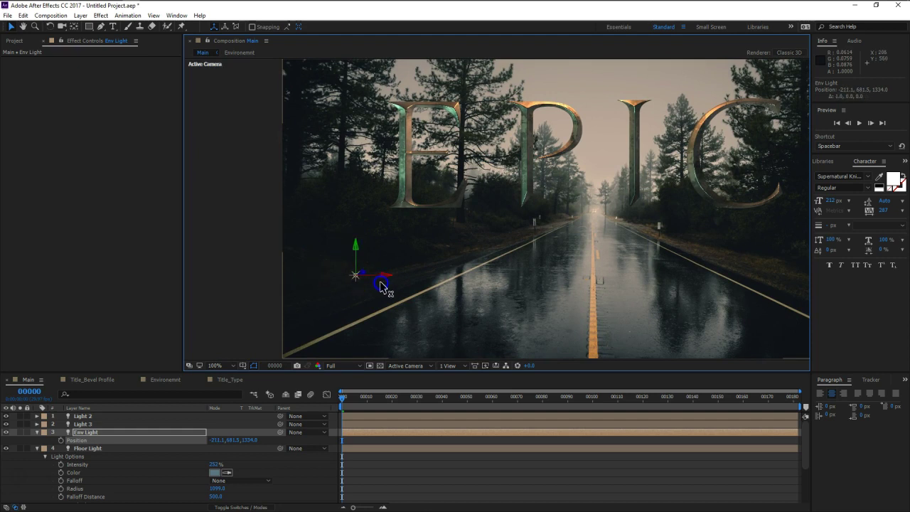
{"action": "left_click_drag", "start_coordinate": [637, 280], "coordinate": [507, 220]}
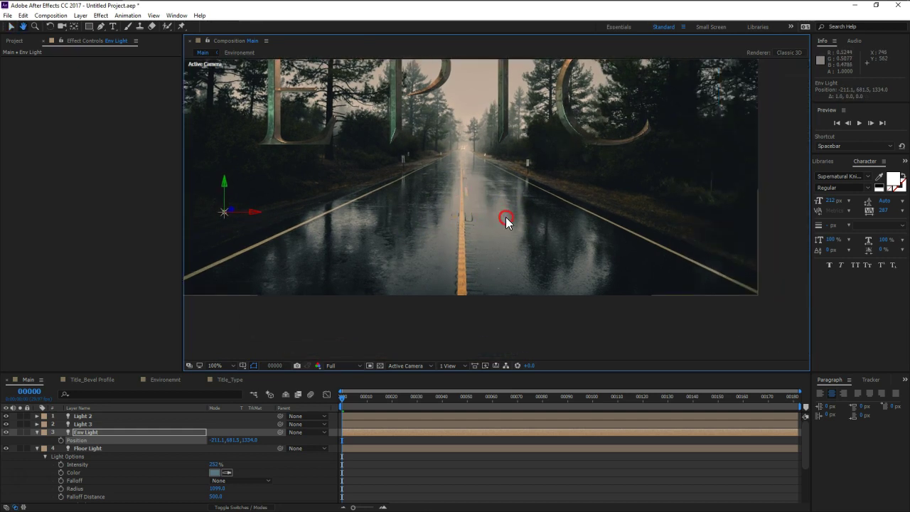
{"action": "left_click", "coordinate": [90, 449]}
{"action": "scroll", "coordinate": [463, 261], "scroll_direction": "down", "scroll_amount": 2}
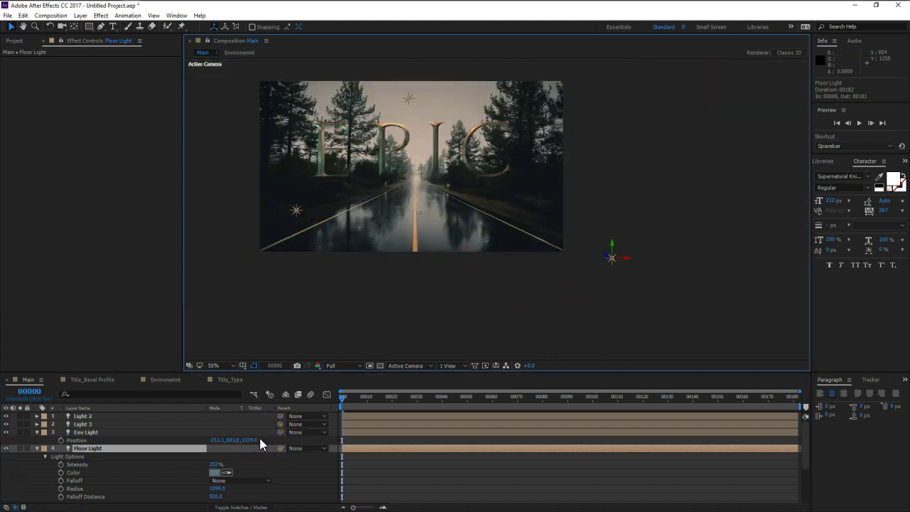
Step: Scrub Floor Light's Z position to push it back into frame
{"action": "key", "text": "p"}
{"action": "left_click", "coordinate": [250, 456]}
{"action": "left_click_drag", "start_coordinate": [251, 457], "coordinate": [342, 451]}
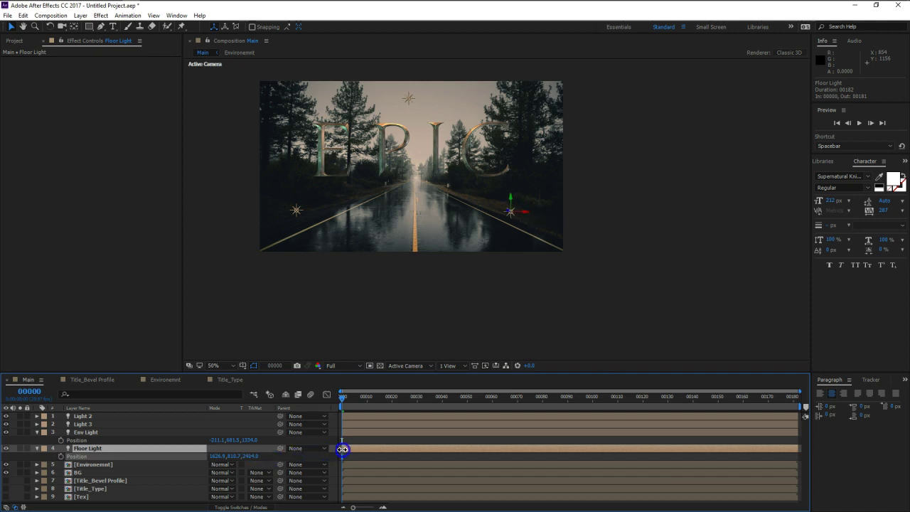
{"action": "left_click_drag", "start_coordinate": [342, 450], "coordinate": [348, 450]}
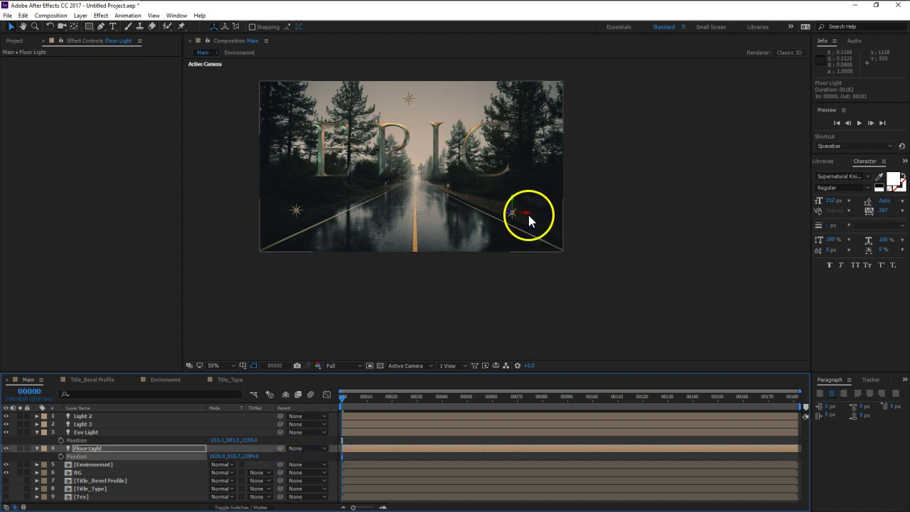
Step: Drag Floor Light right of the road and lower, to about 2028.9, 690.7, 2165.6
{"action": "left_click_drag", "start_coordinate": [527, 210], "coordinate": [646, 215]}
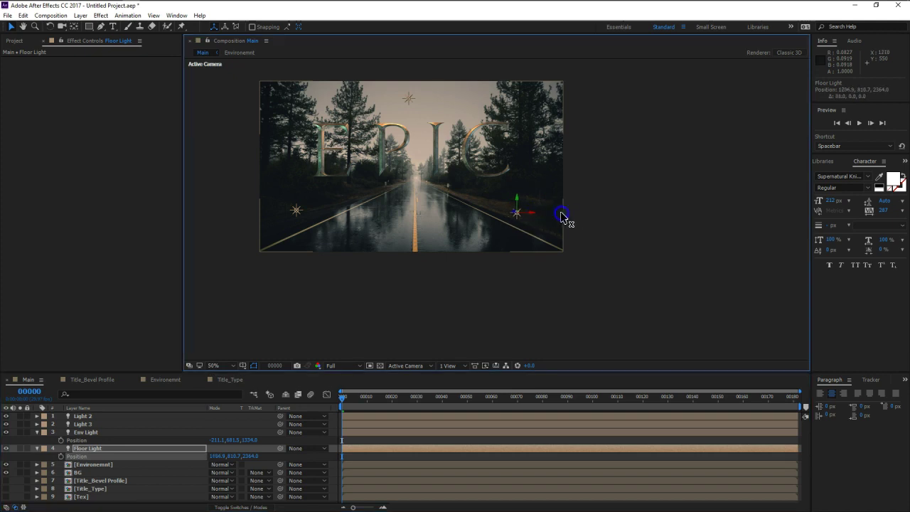
{"action": "mouse_move", "coordinate": [559, 226]}
{"action": "left_mouse_down"}
{"action": "mouse_move", "coordinate": [622, 228]}
{"action": "mouse_move", "coordinate": [553, 204]}
{"action": "mouse_move", "coordinate": [568, 188]}
{"action": "left_mouse_up"}
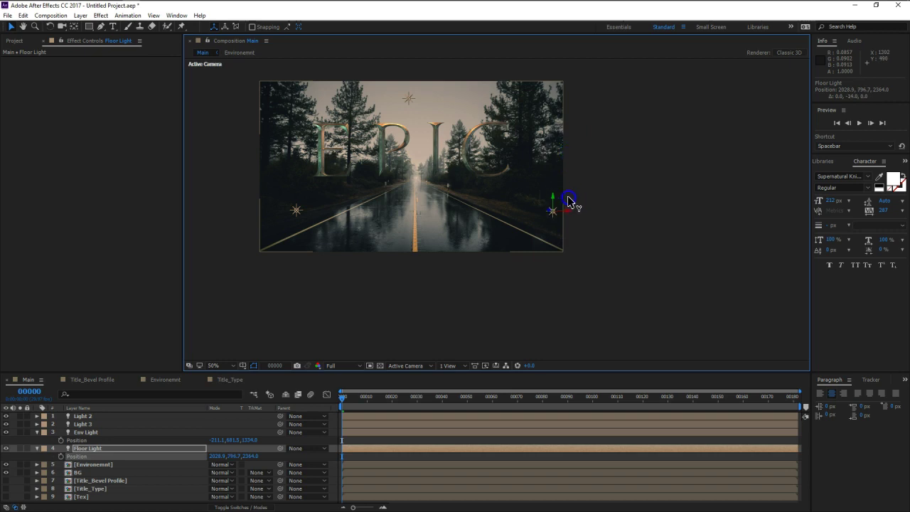
{"action": "mouse_move", "coordinate": [567, 203]}
{"action": "left_mouse_down"}
{"action": "mouse_move", "coordinate": [548, 205]}
{"action": "mouse_move", "coordinate": [562, 226]}
{"action": "left_mouse_up"}
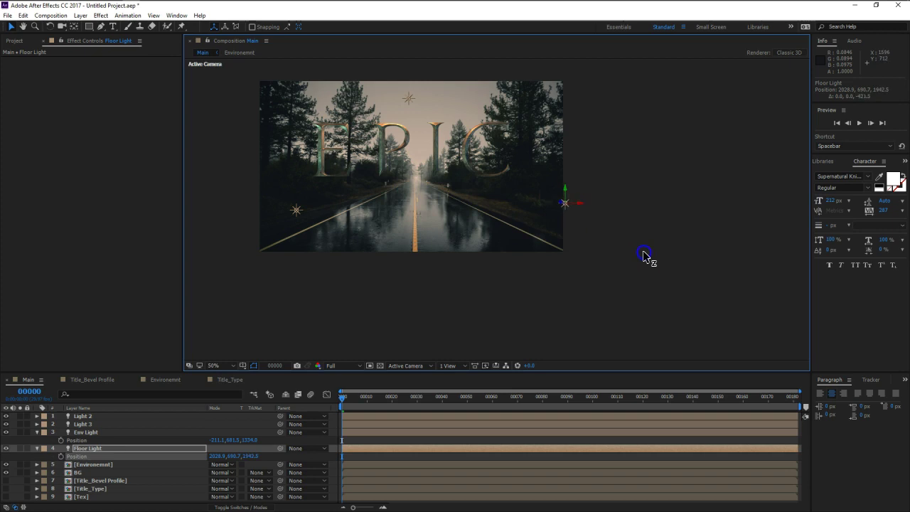
{"action": "mouse_move", "coordinate": [562, 226]}
{"action": "left_mouse_down"}
{"action": "mouse_move", "coordinate": [587, 240]}
{"action": "mouse_move", "coordinate": [577, 218]}
{"action": "left_mouse_up"}
{"action": "scroll", "coordinate": [435, 177], "scroll_direction": "up", "scroll_amount": 2}
{"action": "scroll", "coordinate": [590, 235], "scroll_direction": "up", "scroll_amount": 1}
Step: Rename Light 3 to 'Back Light'
{"action": "left_click", "coordinate": [36, 434]}
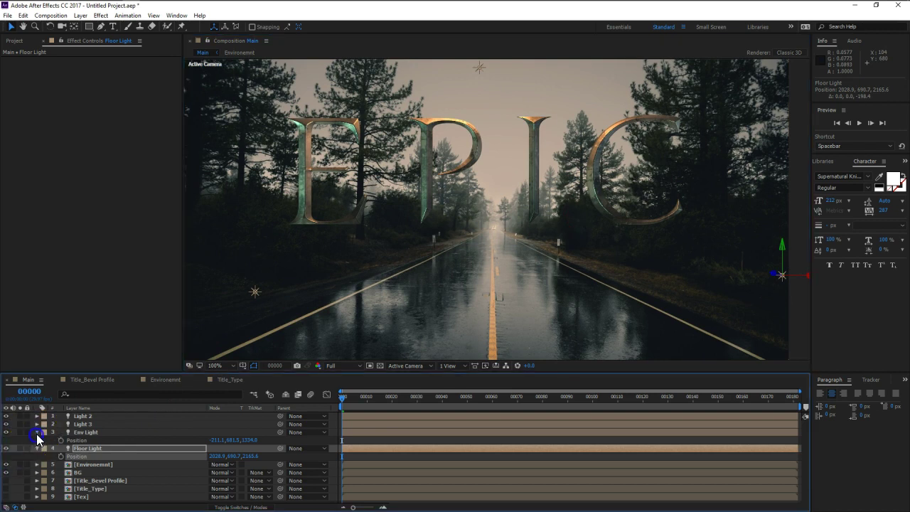
{"action": "left_click", "coordinate": [36, 439]}
{"action": "left_click", "coordinate": [103, 482]}
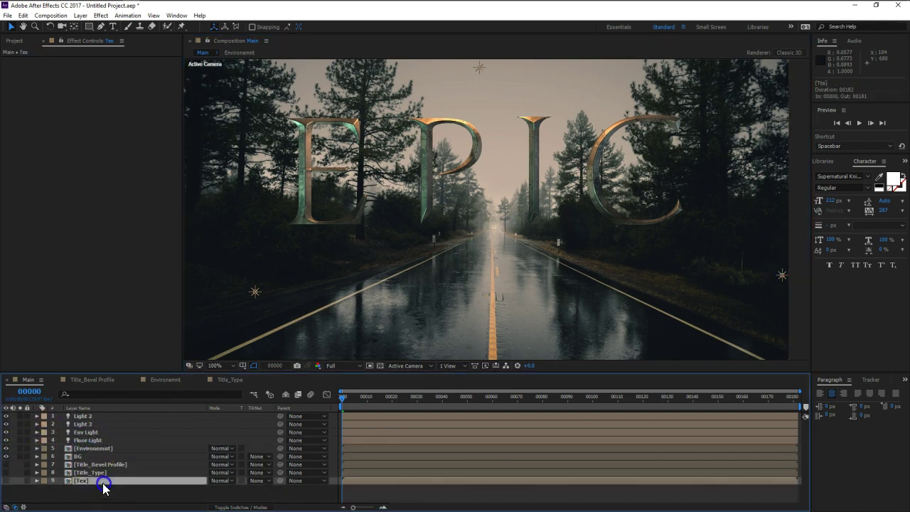
{"action": "left_click", "coordinate": [108, 425]}
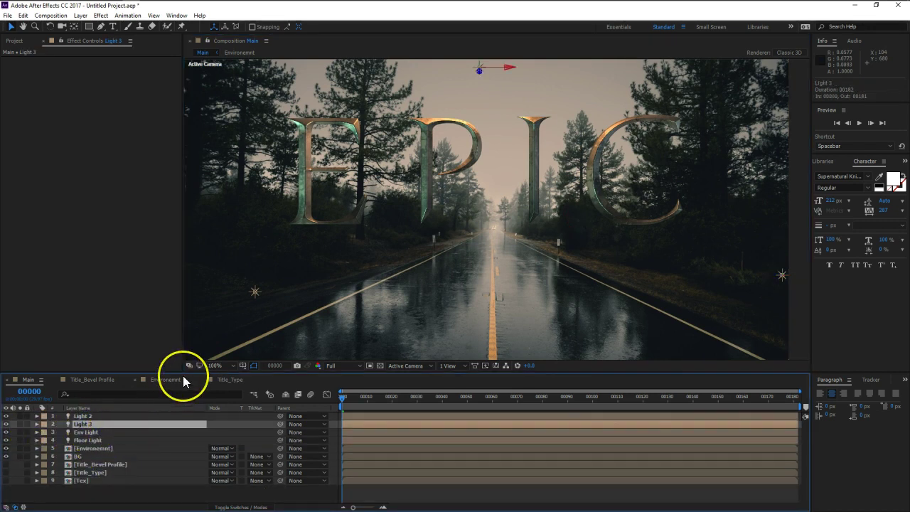
{"action": "key", "text": "Return"}
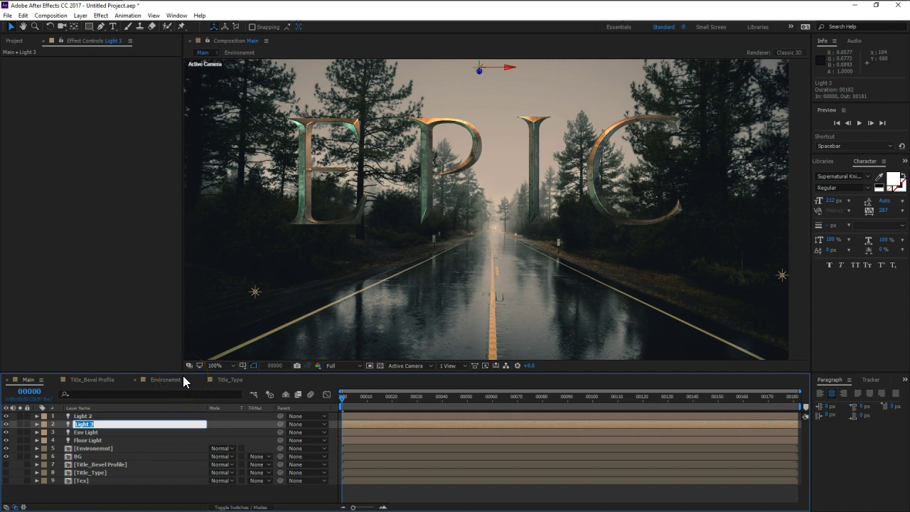
{"action": "type", "text": "Back"}
{"action": "key", "text": "Return"}
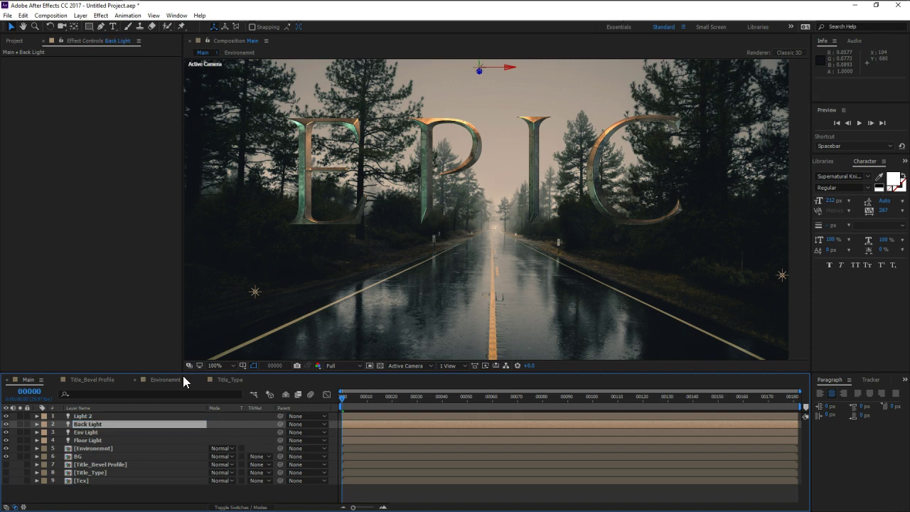
Step: Set Back Light's colour to a pale warm cream, F0DFCC
{"action": "key", "text": "a"}
{"action": "key", "text": "a"}
{"action": "left_click", "coordinate": [216, 450]}
{"action": "left_click", "coordinate": [218, 447]}
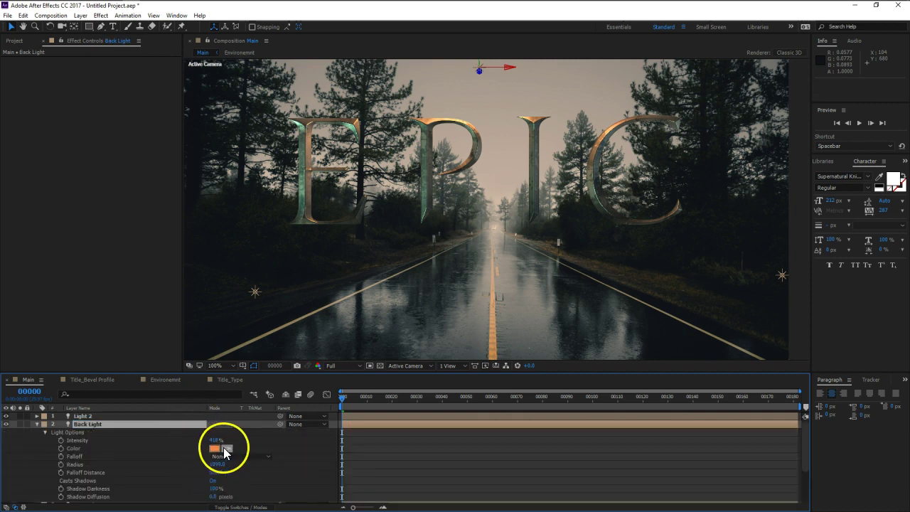
{"action": "left_click_drag", "start_coordinate": [138, 163], "coordinate": [78, 138]}
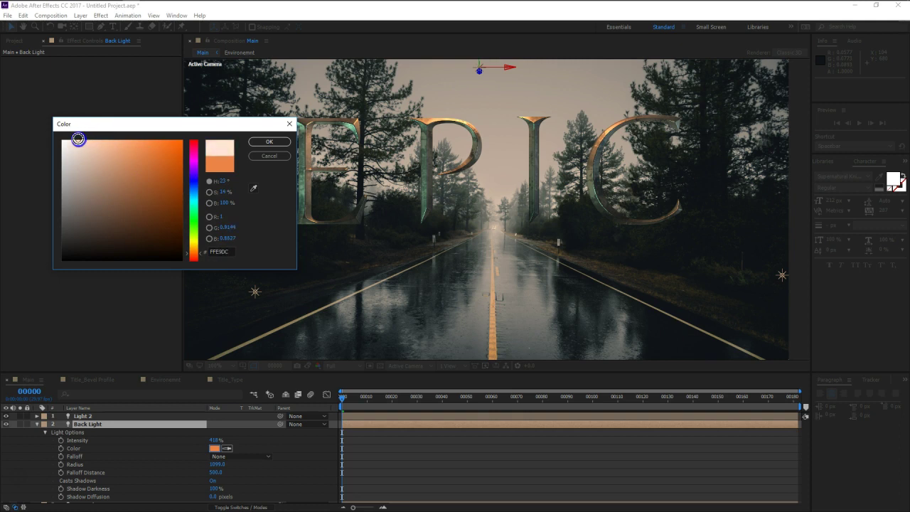
{"action": "left_click", "coordinate": [253, 188]}
{"action": "left_click", "coordinate": [536, 83]}
{"action": "left_click_drag", "start_coordinate": [80, 182], "coordinate": [79, 147]}
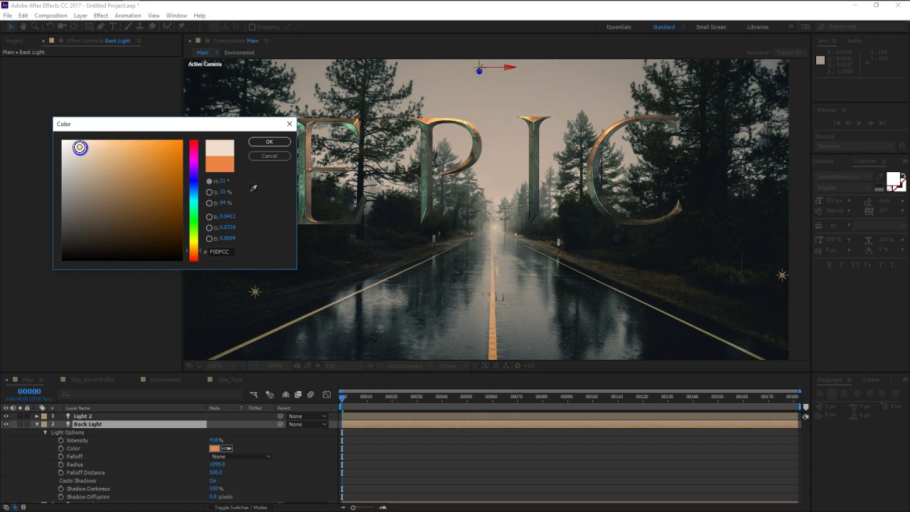
{"action": "left_click", "coordinate": [254, 143]}
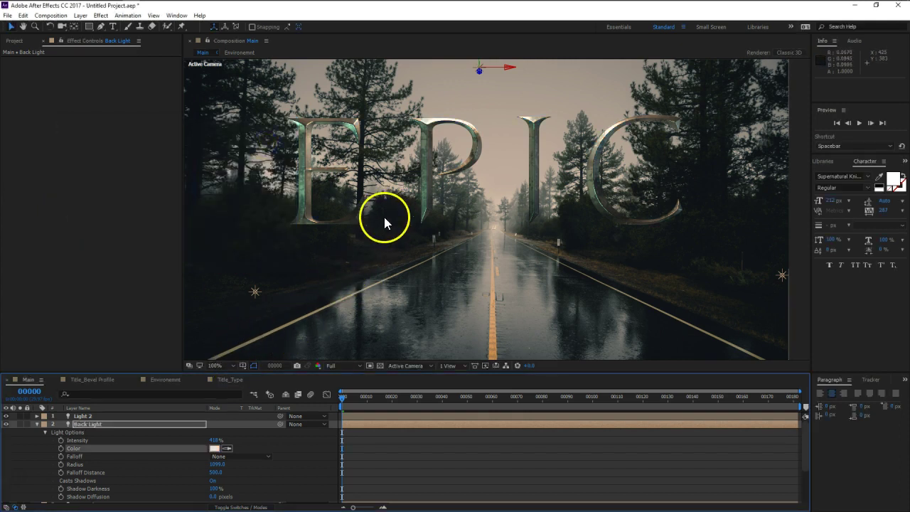
Step: Move Back Light to position 619.8, -3.3, 650.0 behind the EPIC letters
{"action": "key", "text": "p"}
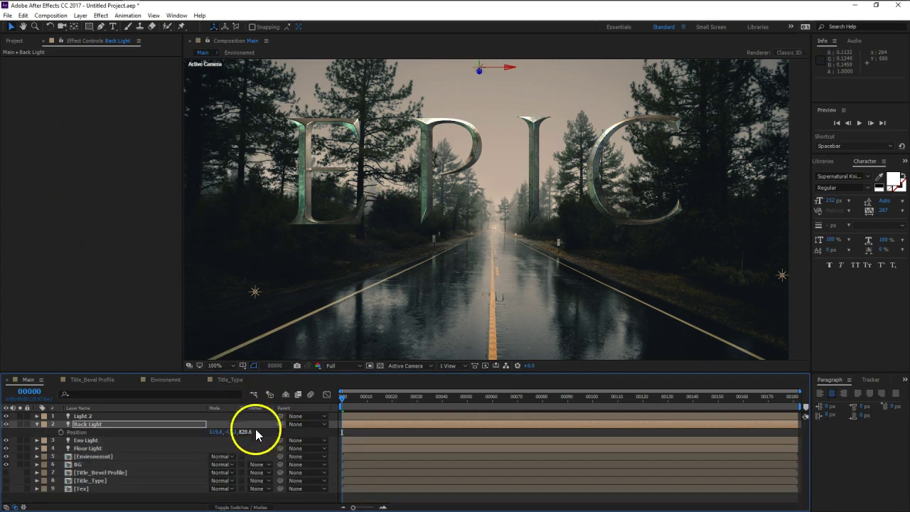
{"action": "mouse_move", "coordinate": [246, 432]}
{"action": "left_mouse_down"}
{"action": "mouse_move", "coordinate": [229, 435]}
{"action": "mouse_move", "coordinate": [291, 437]}
{"action": "left_mouse_up"}
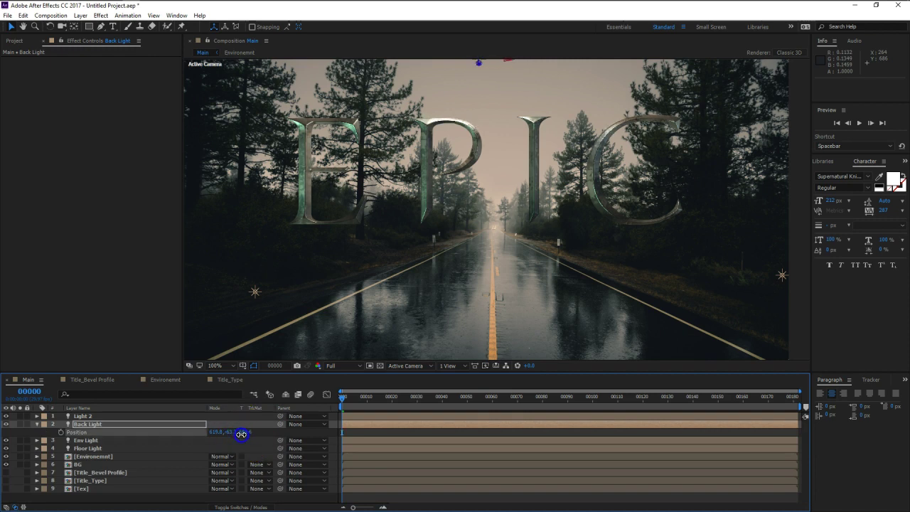
{"action": "mouse_move", "coordinate": [291, 437]}
{"action": "left_mouse_down"}
{"action": "mouse_move", "coordinate": [226, 436]}
{"action": "mouse_move", "coordinate": [236, 432]}
{"action": "left_mouse_up"}
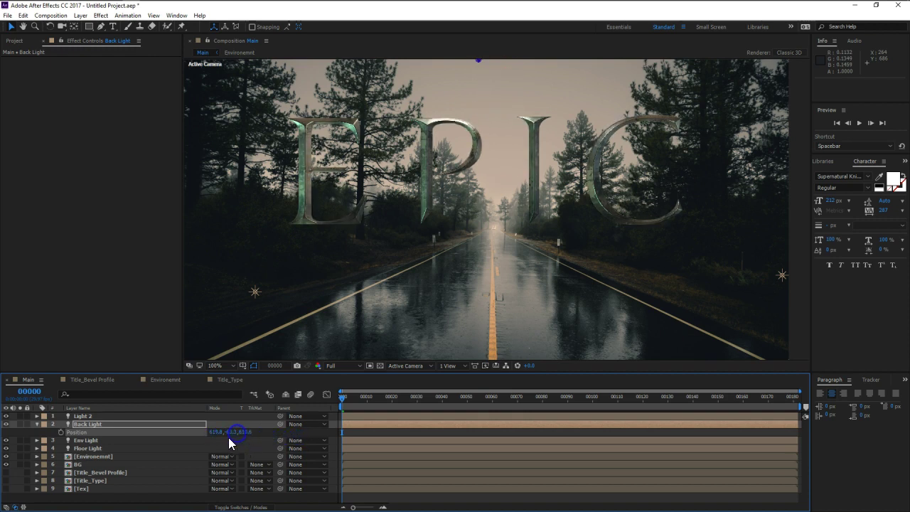
{"action": "left_click_drag", "start_coordinate": [232, 432], "coordinate": [249, 433]}
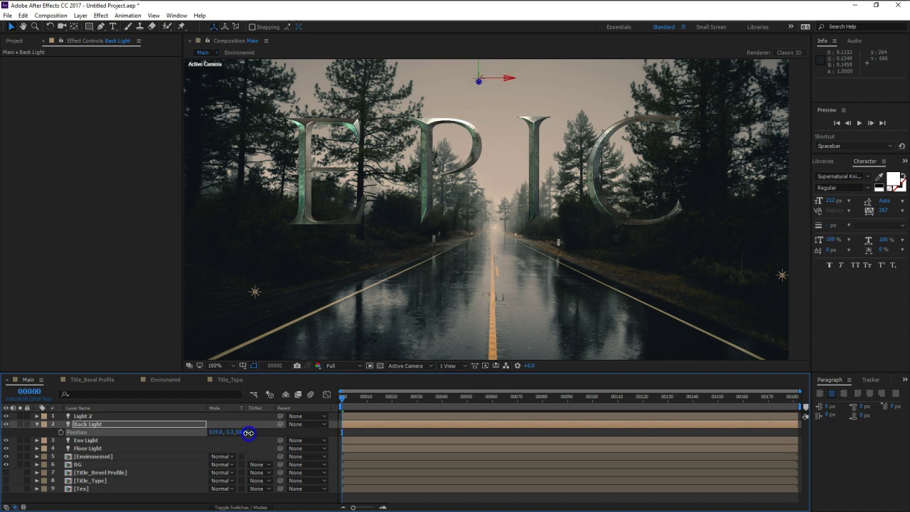
Step: Rename the Light 2 layer to 'Amb'
{"action": "left_click", "coordinate": [36, 424]}
{"action": "key", "text": "ctrl+Up"}
{"action": "key", "text": "Return"}
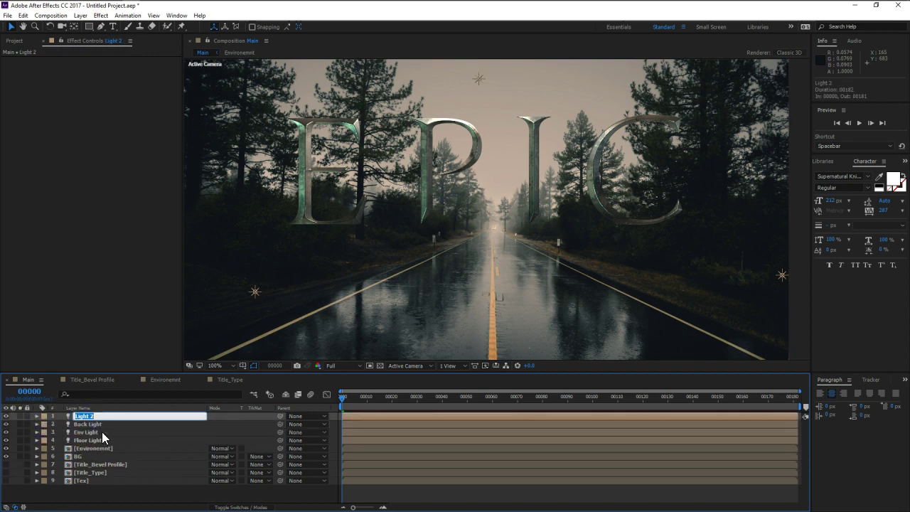
{"action": "type", "text": "Amb"}
{"action": "key", "text": "Return"}
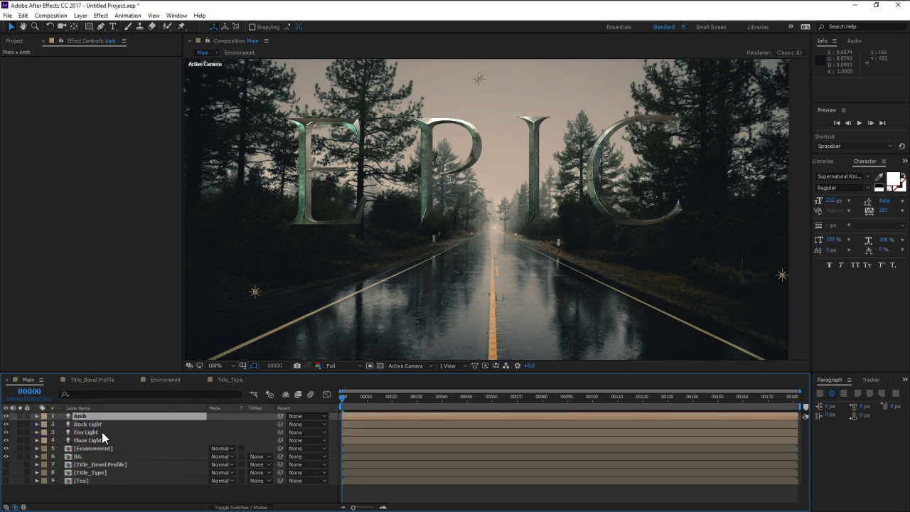
Step: Lower the Amb light's intensity to 50%, keeping its near-white colour
{"action": "key", "text": "u"}
{"action": "key", "text": "u"}
{"action": "left_click_drag", "start_coordinate": [217, 430], "coordinate": [176, 435]}
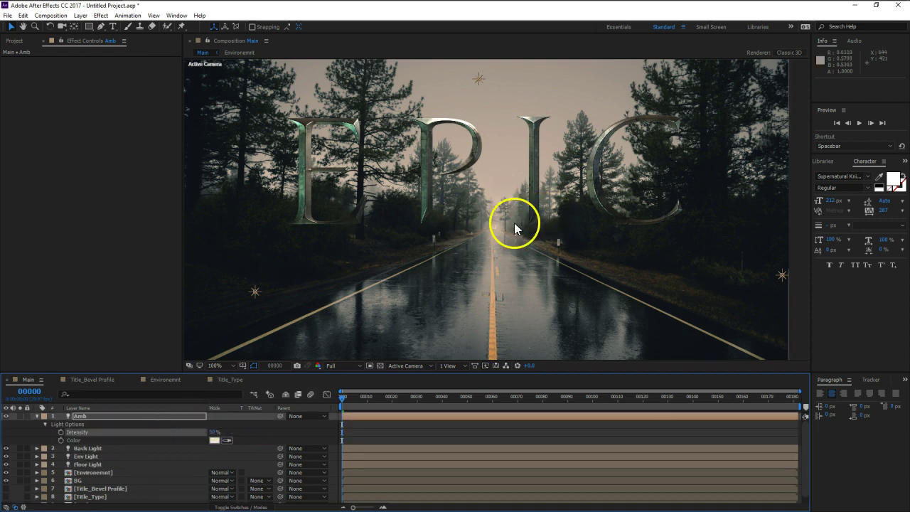
{"action": "left_click", "coordinate": [35, 416]}
{"action": "left_click", "coordinate": [35, 416]}
{"action": "left_click", "coordinate": [216, 441]}
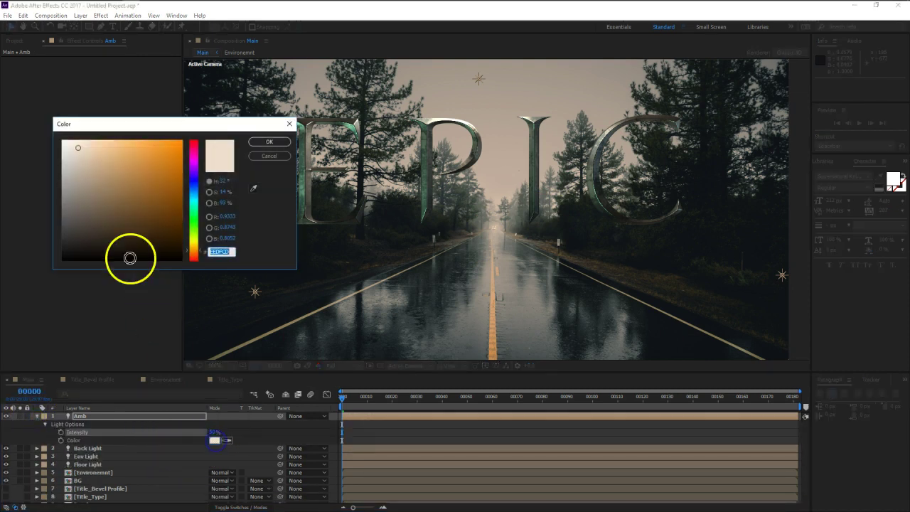
{"action": "left_click", "coordinate": [255, 144]}
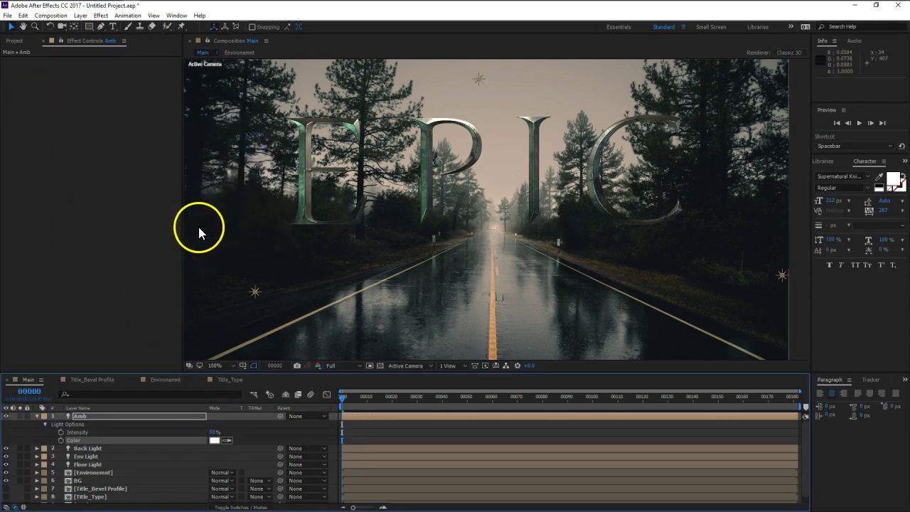
{"action": "left_click", "coordinate": [114, 407]}
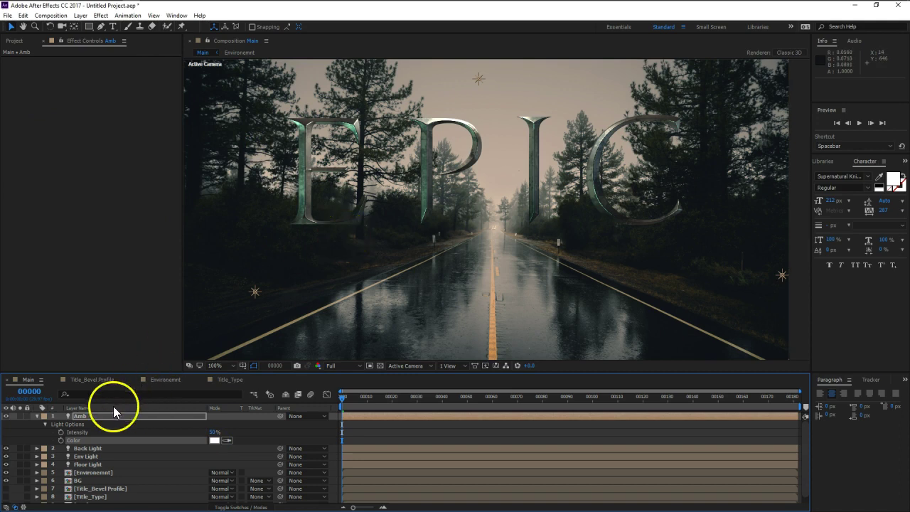
{"action": "left_click", "coordinate": [38, 418]}
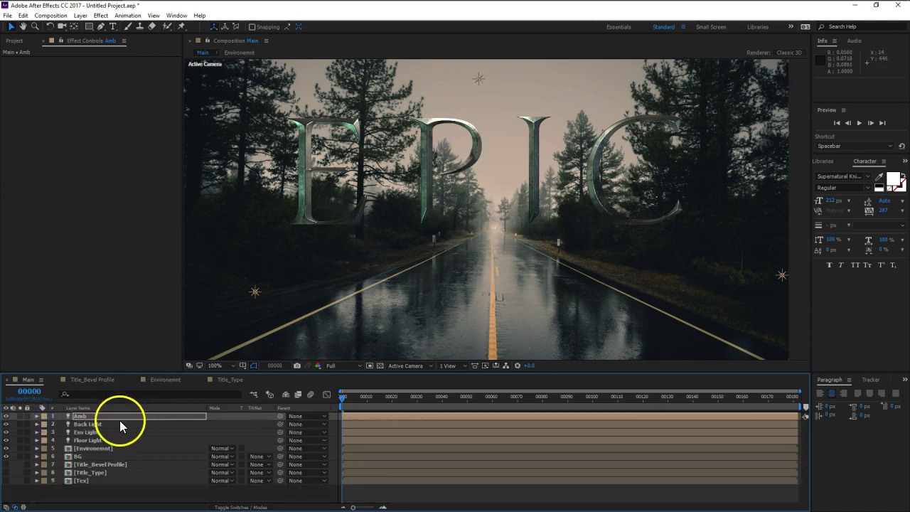
Step: Apply Curves to the Environmnt layer and shape it into a contrast S-curve
{"action": "left_click", "coordinate": [90, 450]}
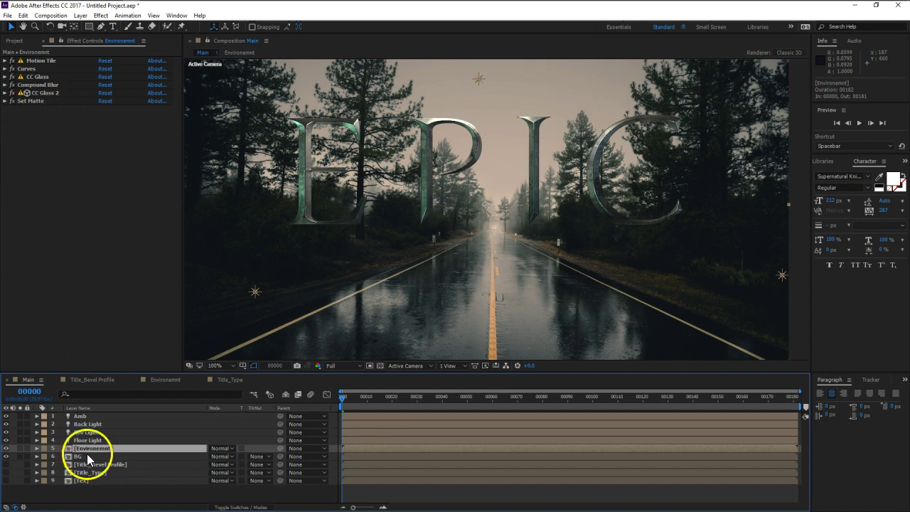
{"action": "key", "text": "ctrl+space"}
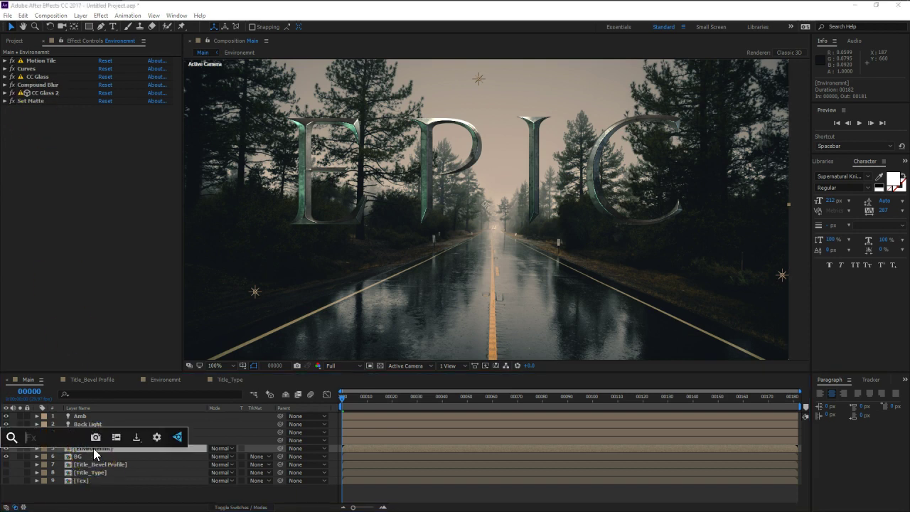
{"action": "type", "text": "cu"}
{"action": "key", "text": "Return"}
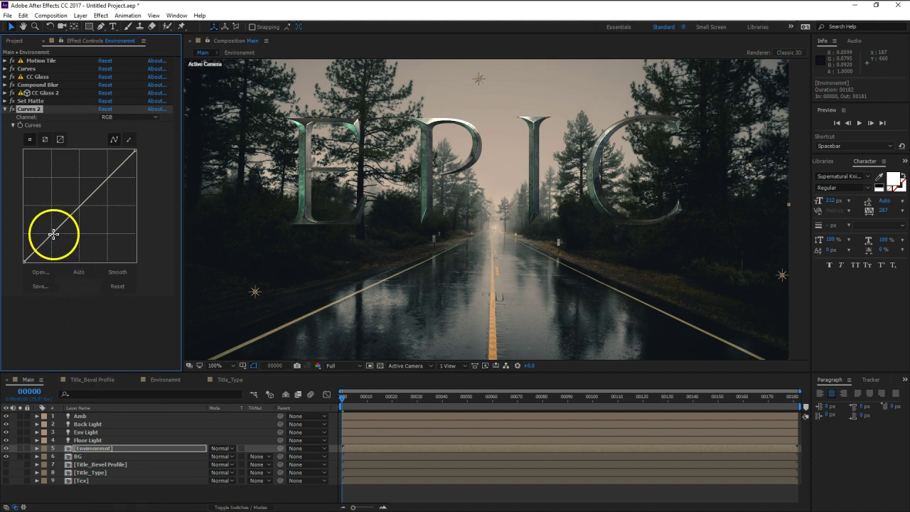
{"action": "left_click_drag", "start_coordinate": [92, 191], "coordinate": [92, 184]}
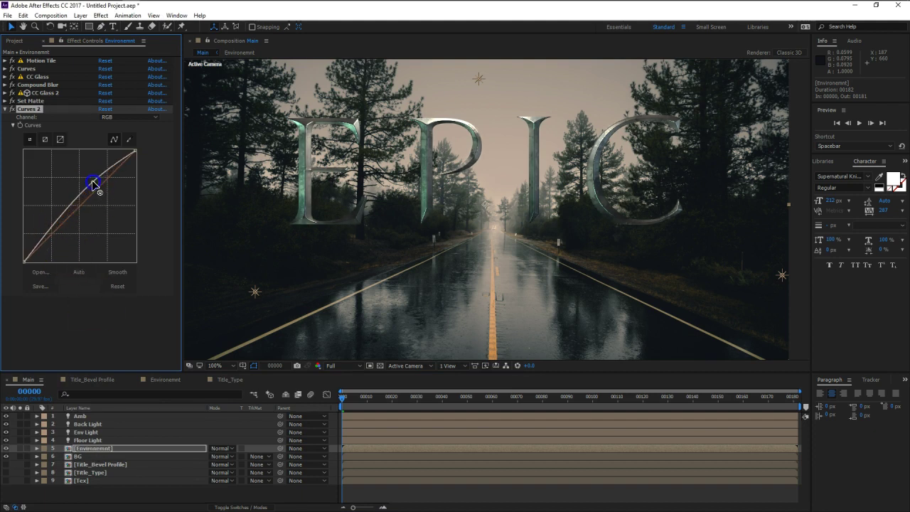
{"action": "mouse_move", "coordinate": [47, 231]}
{"action": "left_mouse_down"}
{"action": "mouse_move", "coordinate": [54, 234]}
{"action": "mouse_move", "coordinate": [40, 248]}
{"action": "left_mouse_up"}
{"action": "left_click_drag", "start_coordinate": [67, 207], "coordinate": [69, 213]}
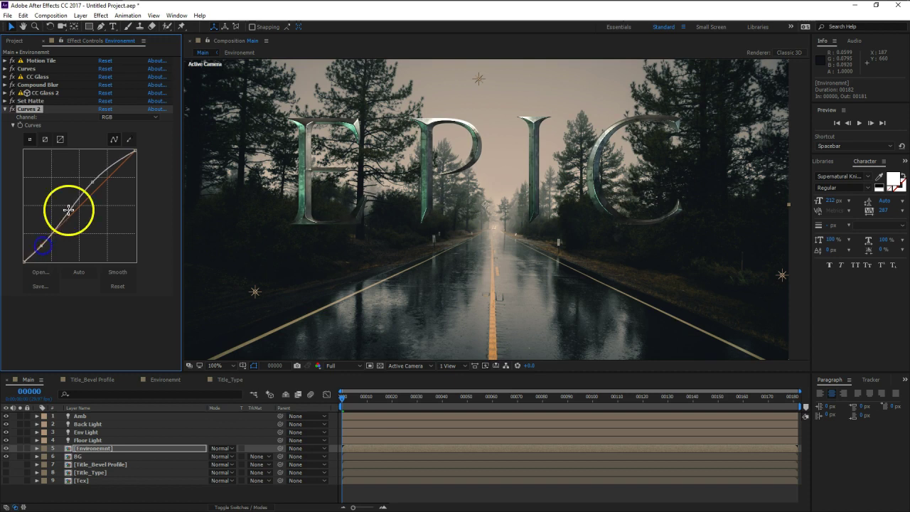
{"action": "left_click", "coordinate": [91, 183]}
{"action": "left_click_drag", "start_coordinate": [91, 182], "coordinate": [108, 167]}
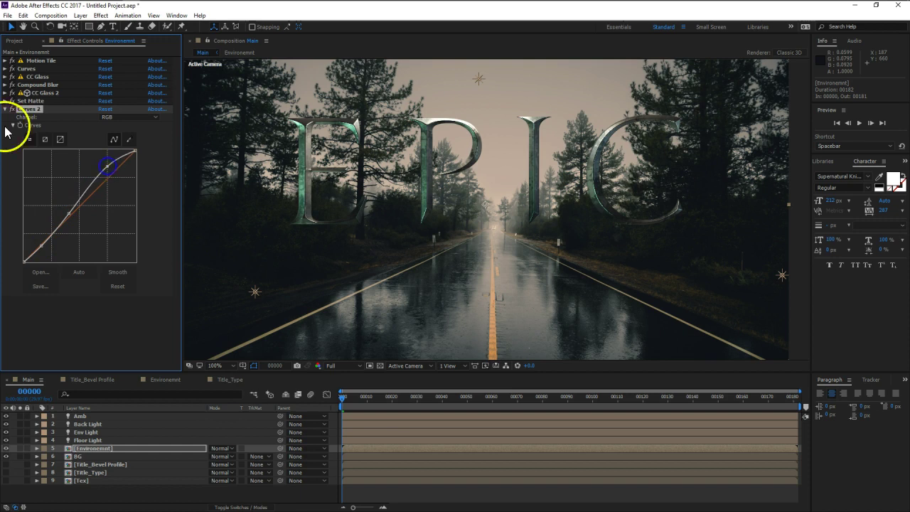
Step: Reduce the Environmnt layer's Compound Blur Maximum Blur
{"action": "left_click", "coordinate": [5, 84]}
{"action": "left_click_drag", "start_coordinate": [107, 101], "coordinate": [89, 100]}
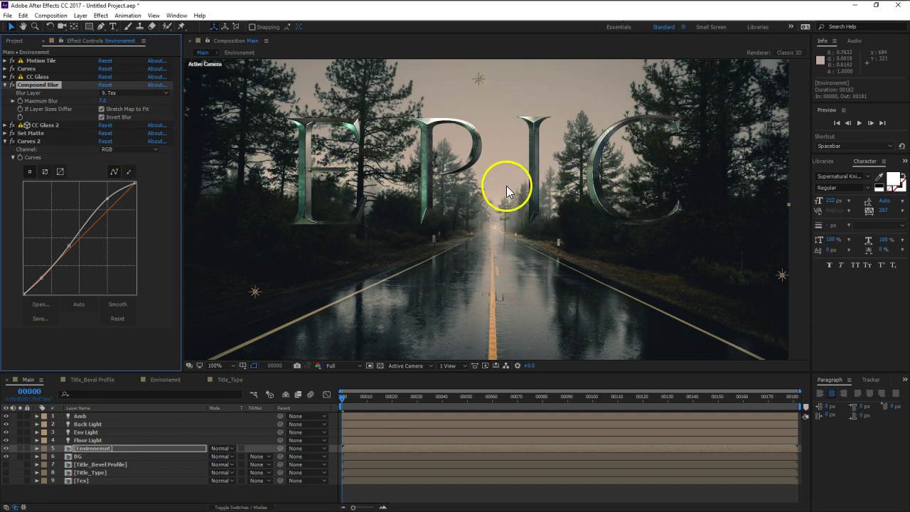
{"action": "left_click", "coordinate": [15, 40]}
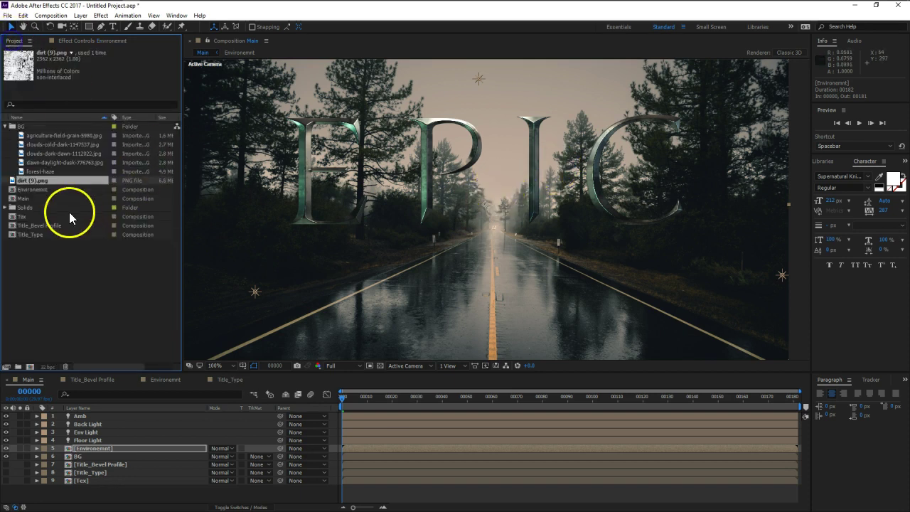
{"action": "left_click_drag", "start_coordinate": [67, 178], "coordinate": [110, 452]}
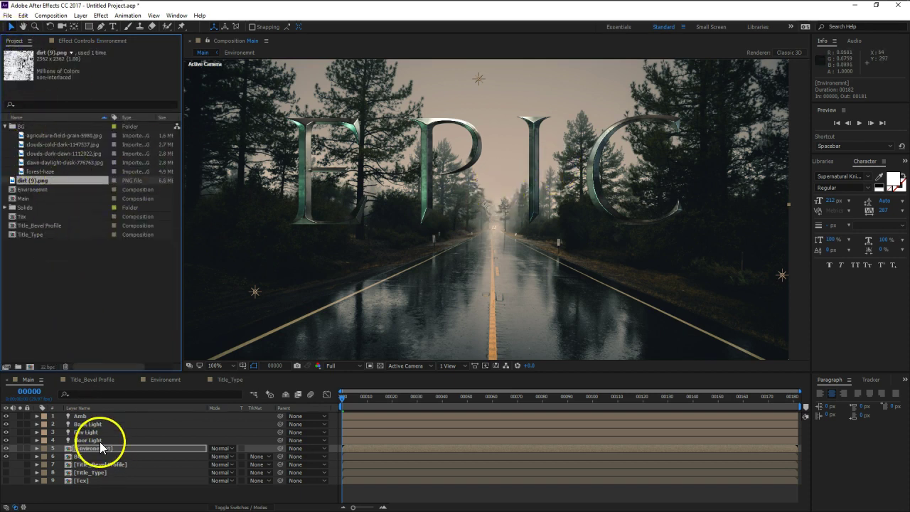
{"action": "left_click", "coordinate": [89, 40]}
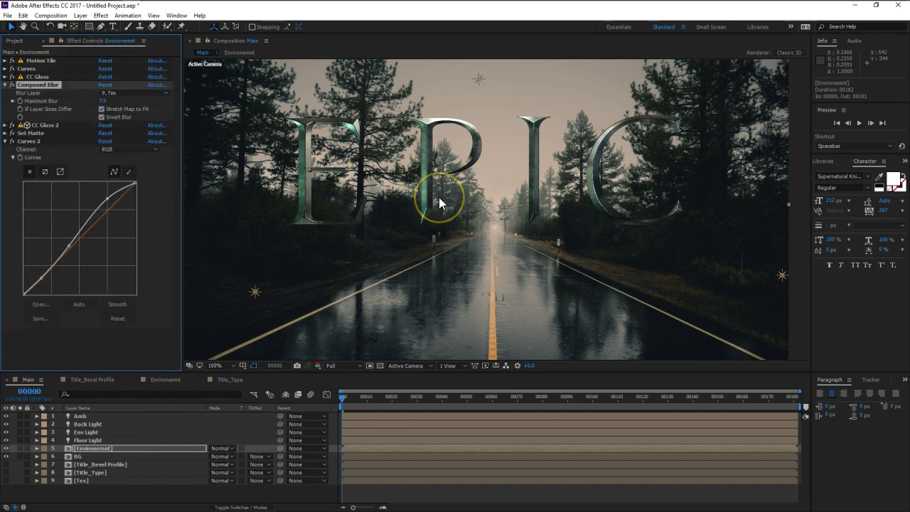
{"action": "left_click", "coordinate": [98, 448]}
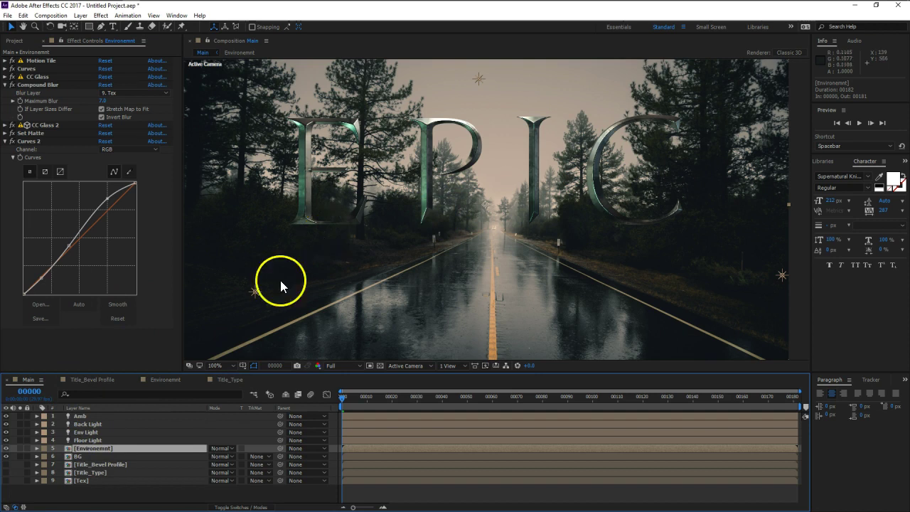
{"action": "left_click", "coordinate": [204, 41]}
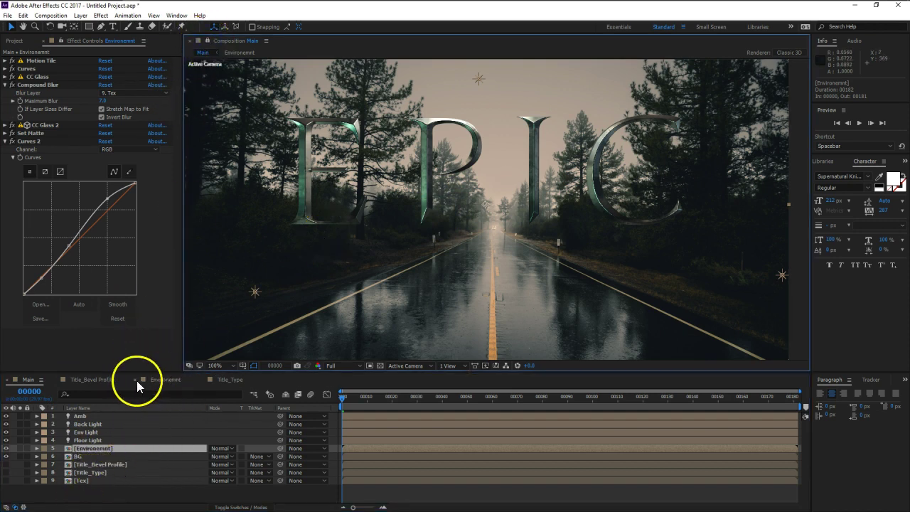
Step: In the Title_Bevel Profile comp, apply Curves to Adjustment Layer 1
{"action": "left_click", "coordinate": [90, 381]}
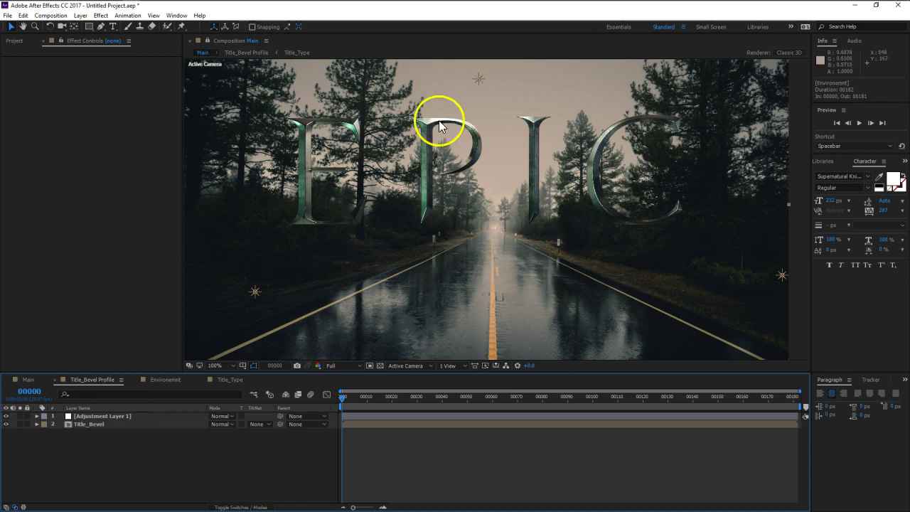
{"action": "left_click", "coordinate": [120, 416]}
{"action": "key", "text": "ctrl+space"}
{"action": "type", "text": "cur"}
{"action": "key", "text": "Return"}
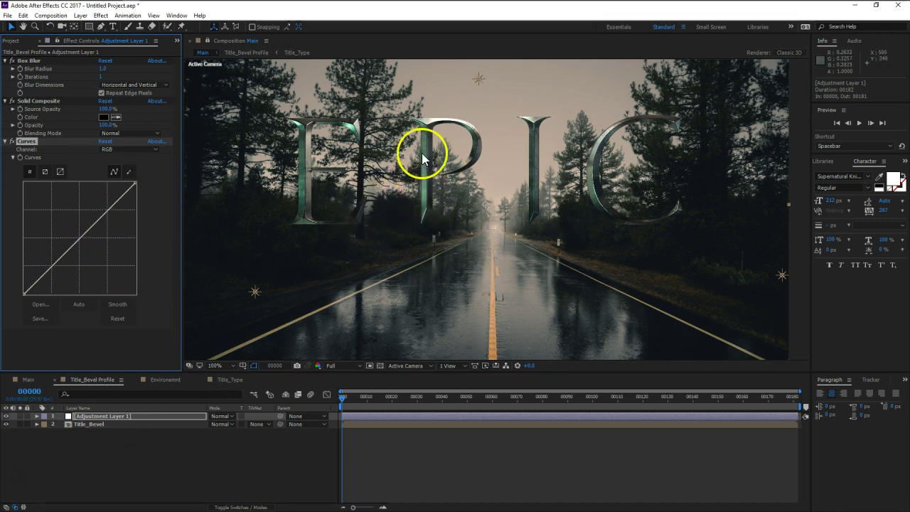
Step: Reshape the lower part of the curve to deepen the bevel's shadows
{"action": "scroll", "coordinate": [425, 152], "scroll_direction": "up", "scroll_amount": 2}
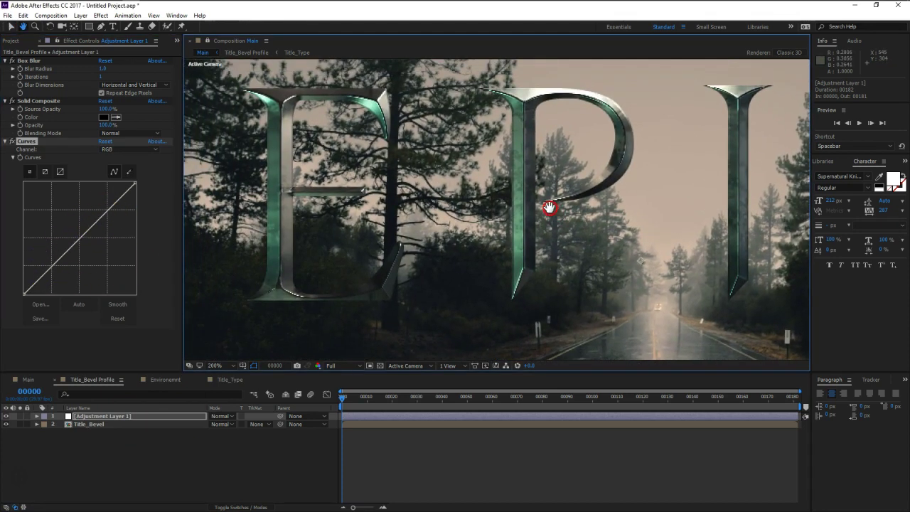
{"action": "left_click", "coordinate": [129, 172]}
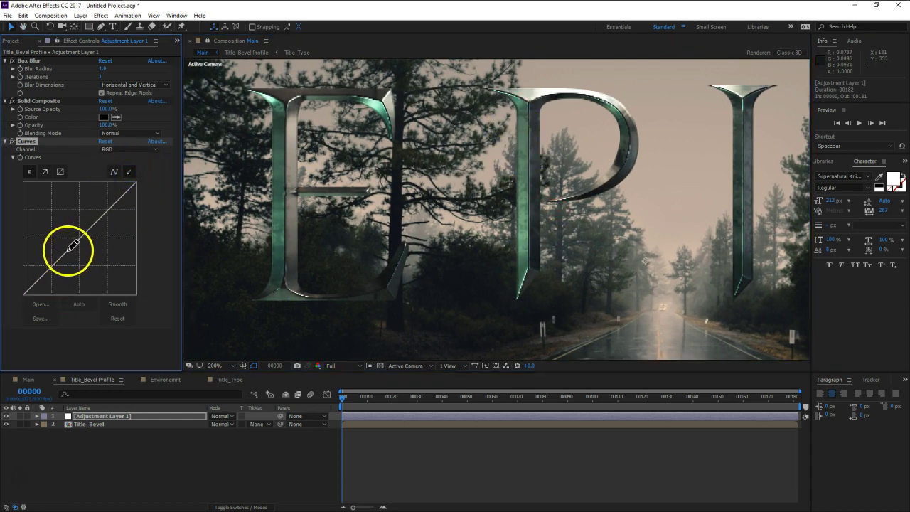
{"action": "left_click", "coordinate": [59, 262]}
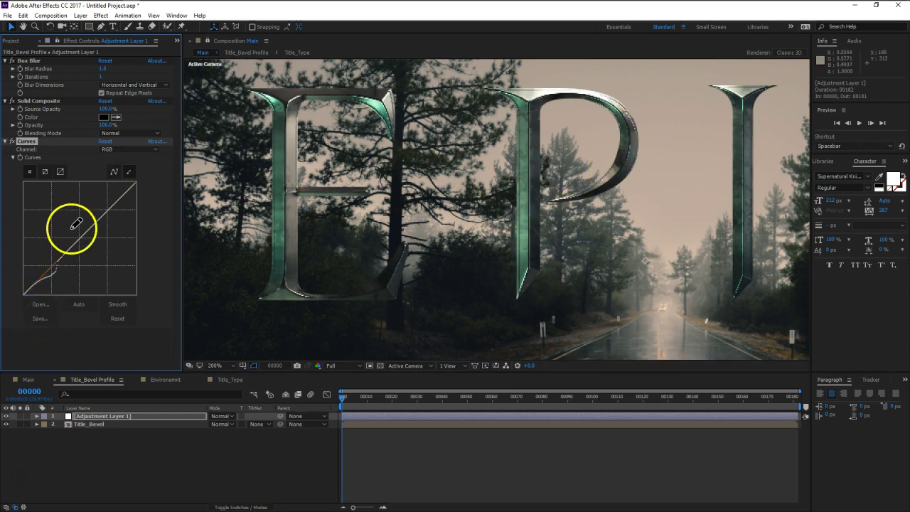
{"action": "left_click", "coordinate": [112, 178]}
{"action": "left_click_drag", "start_coordinate": [73, 261], "coordinate": [68, 257]}
{"action": "left_click_drag", "start_coordinate": [75, 289], "coordinate": [52, 271]}
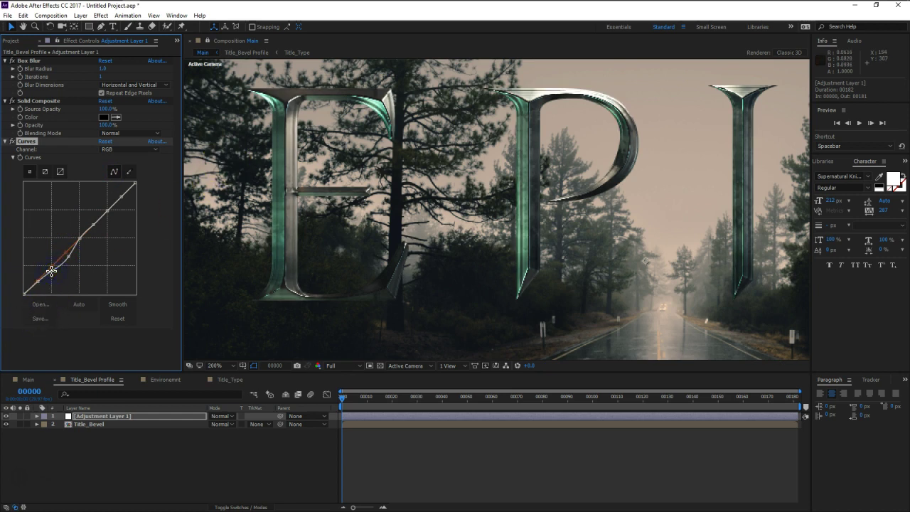
{"action": "left_click", "coordinate": [79, 239]}
{"action": "left_click_drag", "start_coordinate": [81, 242], "coordinate": [70, 261]}
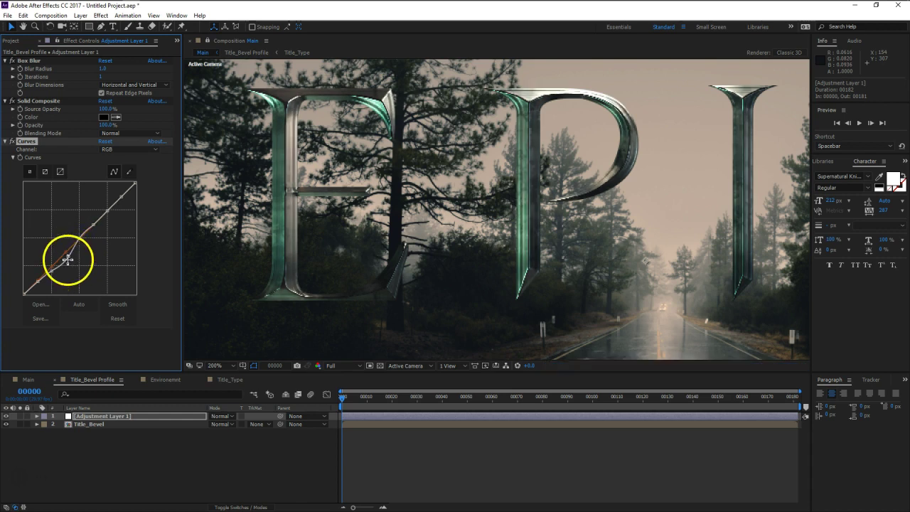
Step: Try pulling a low curve point further down, then undo the too-dark change
{"action": "left_click", "coordinate": [281, 125]}
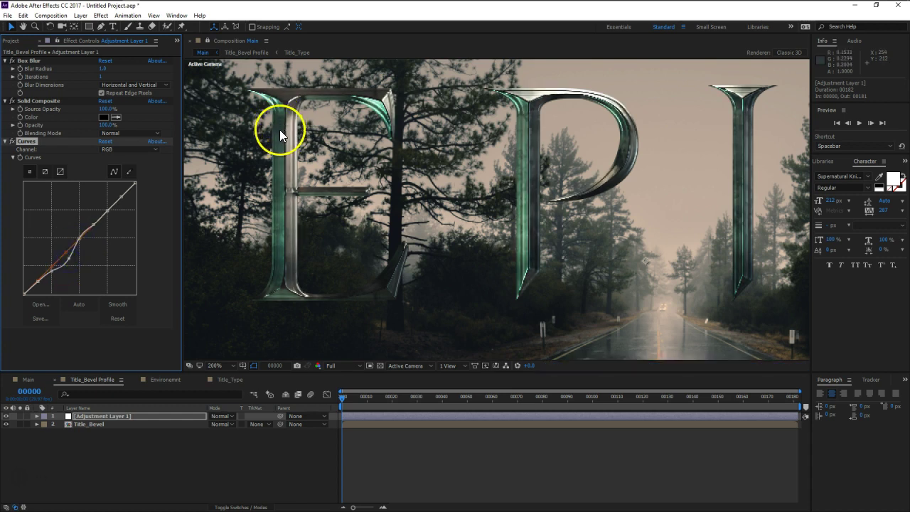
{"action": "mouse_move", "coordinate": [728, 204]}
{"action": "left_mouse_down"}
{"action": "mouse_move", "coordinate": [358, 183]}
{"action": "mouse_move", "coordinate": [568, 189]}
{"action": "left_mouse_up"}
{"action": "left_click_drag", "start_coordinate": [471, 192], "coordinate": [450, 179]}
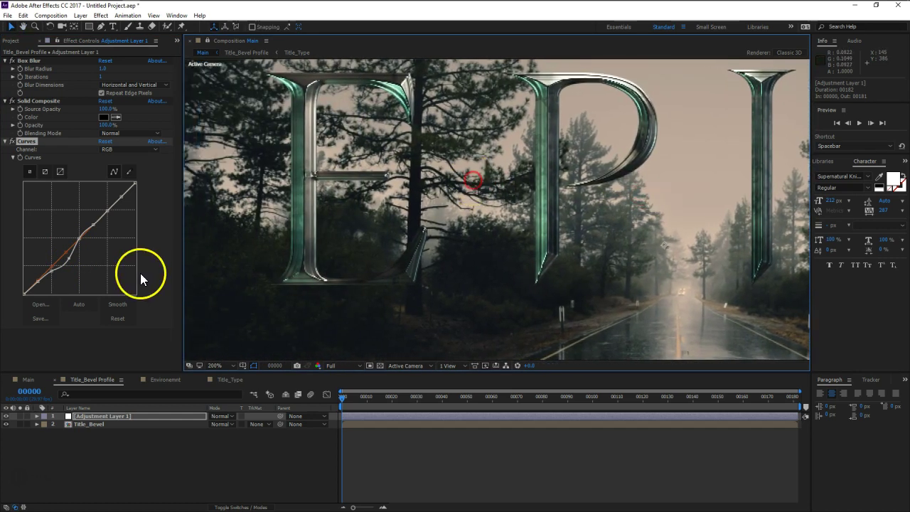
{"action": "left_click_drag", "start_coordinate": [36, 270], "coordinate": [37, 282]}
{"action": "left_click", "coordinate": [39, 292]}
{"action": "key", "text": "ctrl+z"}
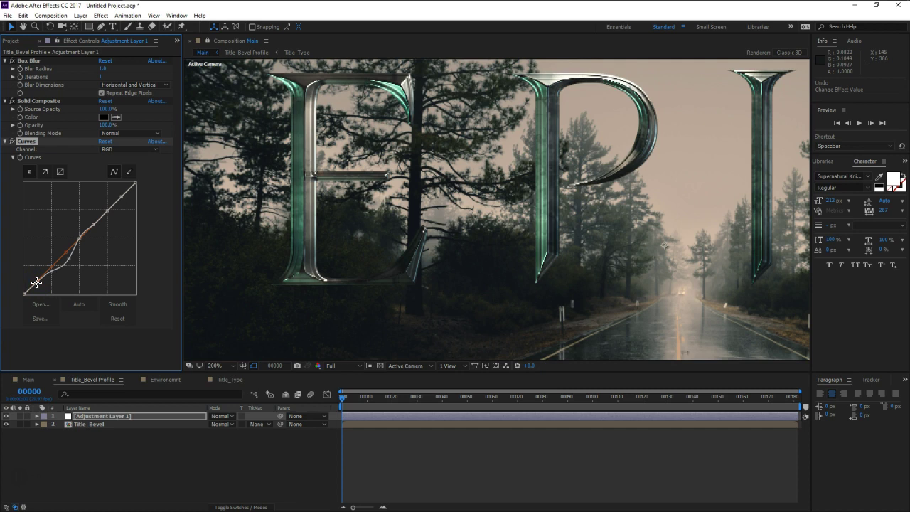
Step: Duplicate Curves, reset Curves 2 and bend its line below the diagonal
{"action": "key", "text": "ctrl+d"}
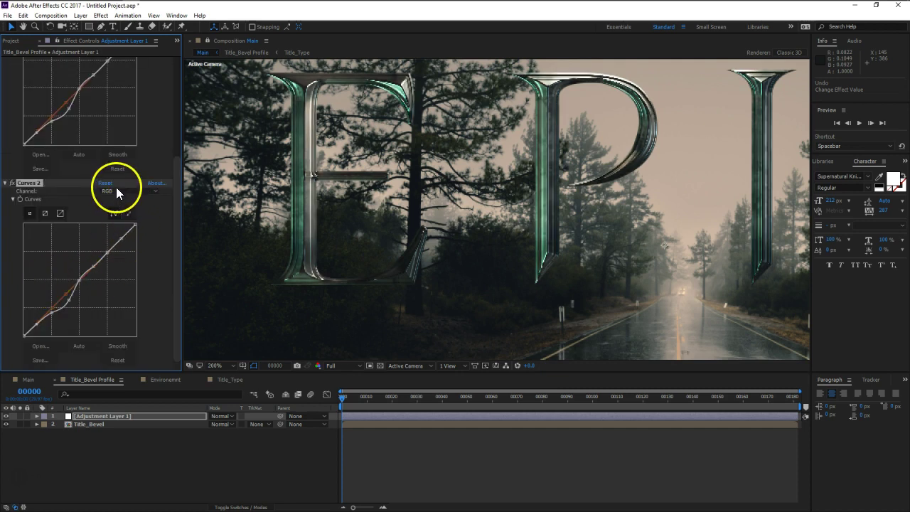
{"action": "left_click", "coordinate": [106, 183]}
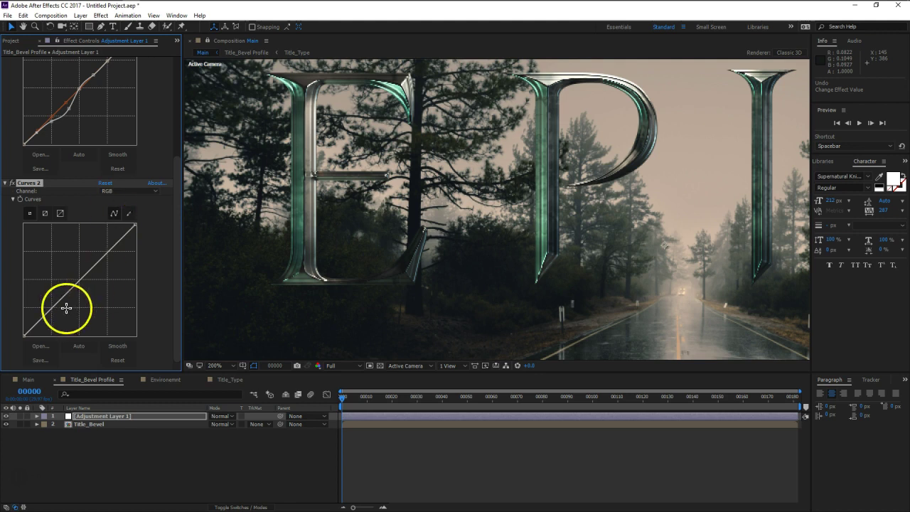
{"action": "left_click_drag", "start_coordinate": [75, 279], "coordinate": [83, 291]}
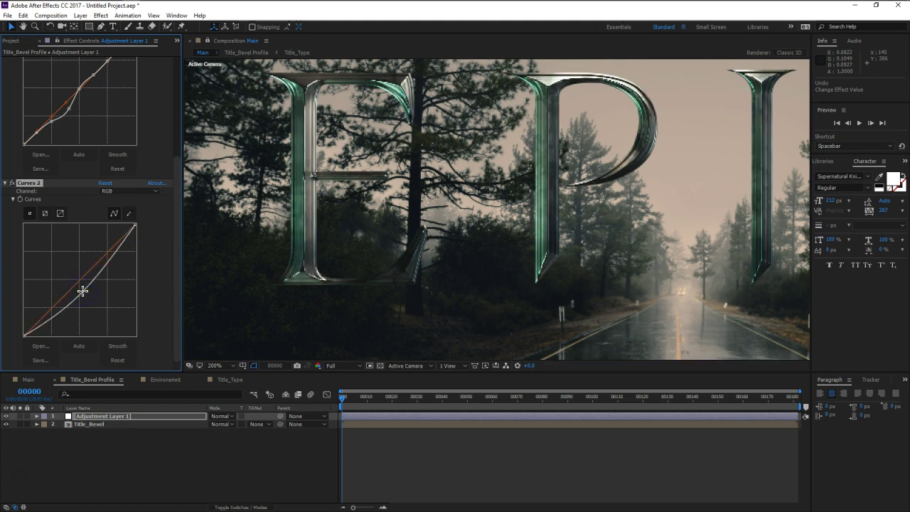
{"action": "left_click_drag", "start_coordinate": [83, 293], "coordinate": [96, 283]}
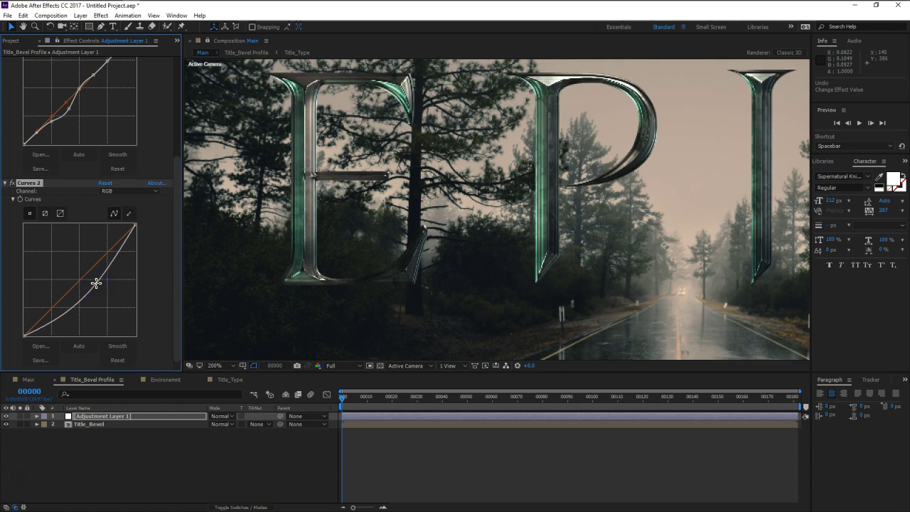
Step: Check the darker EPIC title and collapse the Curves 2, Curves and Solid Composite settings
{"action": "scroll", "coordinate": [494, 235], "scroll_direction": "down", "scroll_amount": 1}
{"action": "left_click_drag", "start_coordinate": [694, 240], "coordinate": [627, 208]}
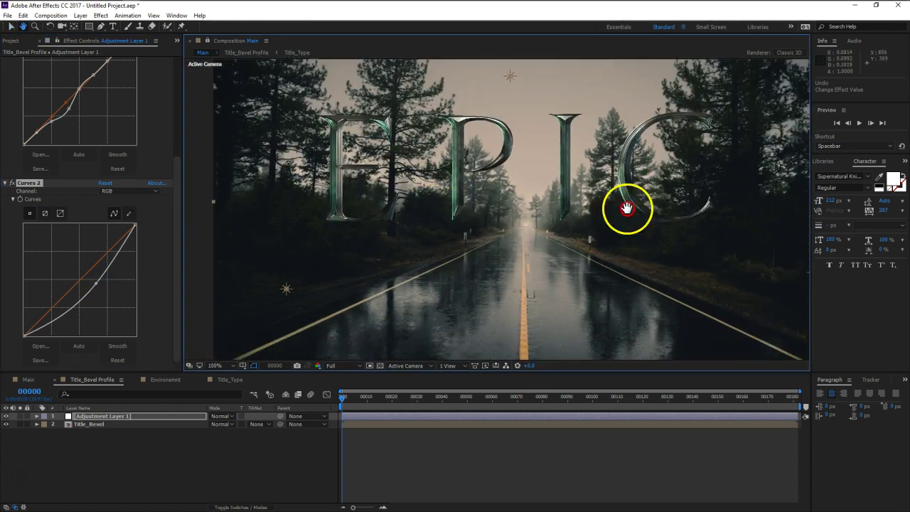
{"action": "scroll", "coordinate": [564, 160], "scroll_direction": "up", "scroll_amount": 1}
{"action": "left_click_drag", "start_coordinate": [438, 136], "coordinate": [443, 241]}
{"action": "key", "text": "v"}
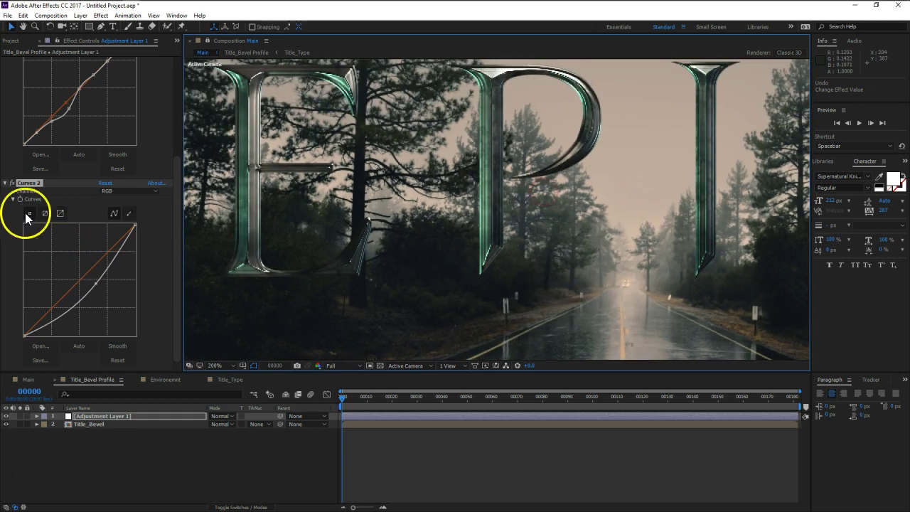
{"action": "left_click", "coordinate": [5, 183]}
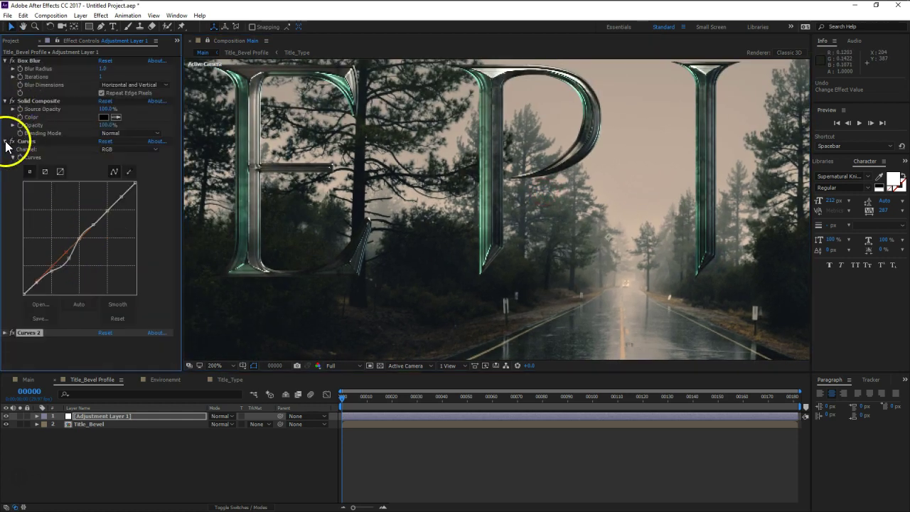
{"action": "left_click", "coordinate": [5, 141]}
{"action": "left_click", "coordinate": [6, 100]}
Step: Import the BW12.png scratch texture into the project
{"action": "left_click", "coordinate": [6, 61]}
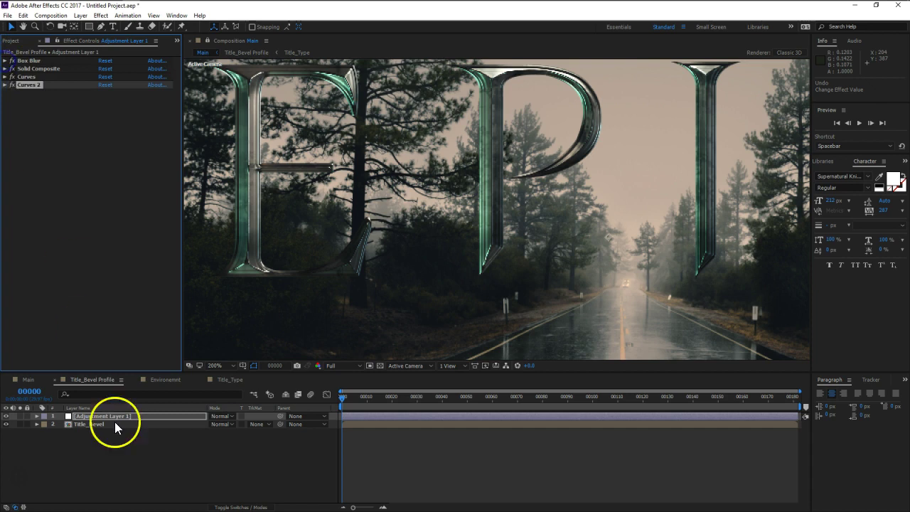
{"action": "left_click", "coordinate": [132, 468]}
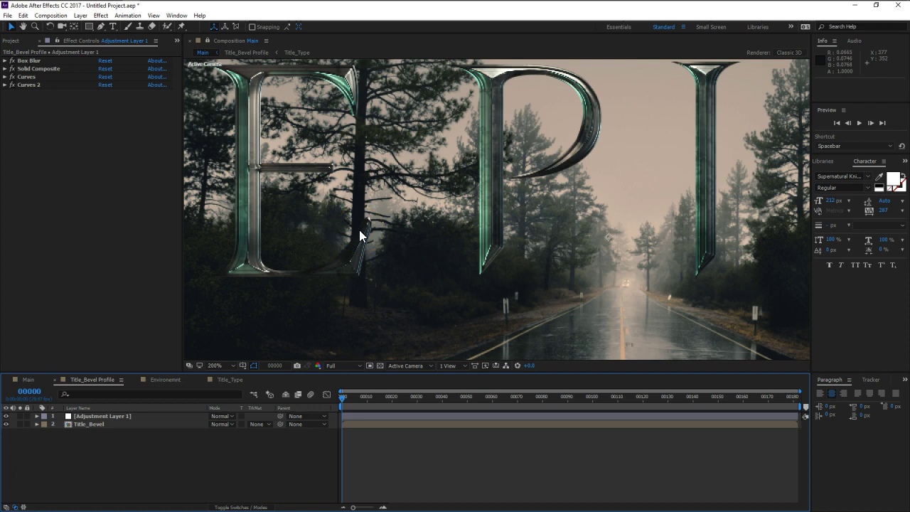
{"action": "left_click", "coordinate": [11, 40]}
{"action": "left_click", "coordinate": [98, 287]}
{"action": "double_click", "coordinate": [67, 256]}
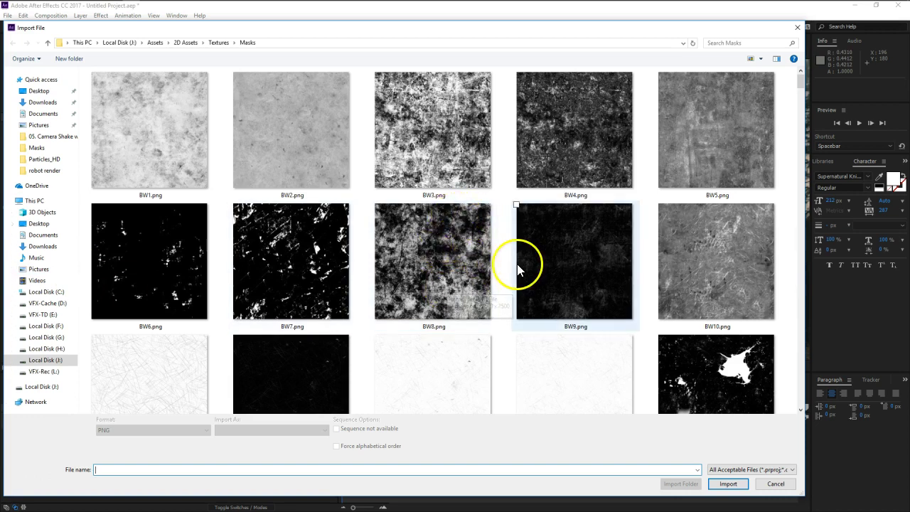
{"action": "scroll", "coordinate": [518, 270], "scroll_direction": "down", "scroll_amount": 1}
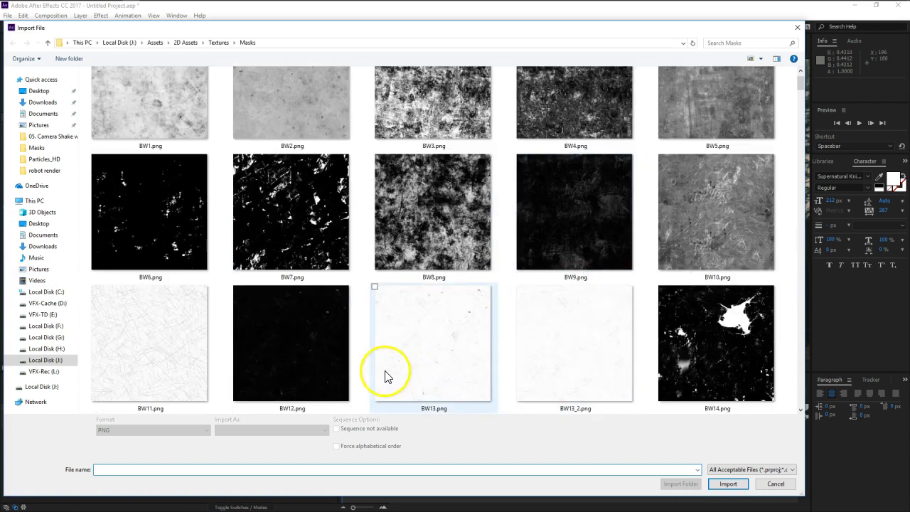
{"action": "left_click", "coordinate": [312, 330]}
{"action": "left_click", "coordinate": [728, 477]}
Step: Place BW12.png as the top layer of the Title_Bevel Profile comp
{"action": "left_click_drag", "start_coordinate": [36, 180], "coordinate": [143, 409]}
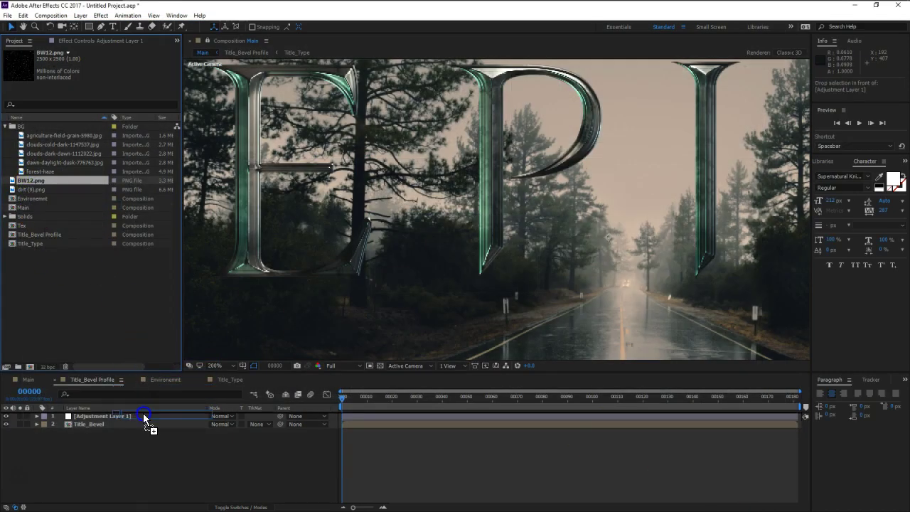
{"action": "left_click_drag", "start_coordinate": [143, 408], "coordinate": [143, 413]}
{"action": "key", "text": "comma"}
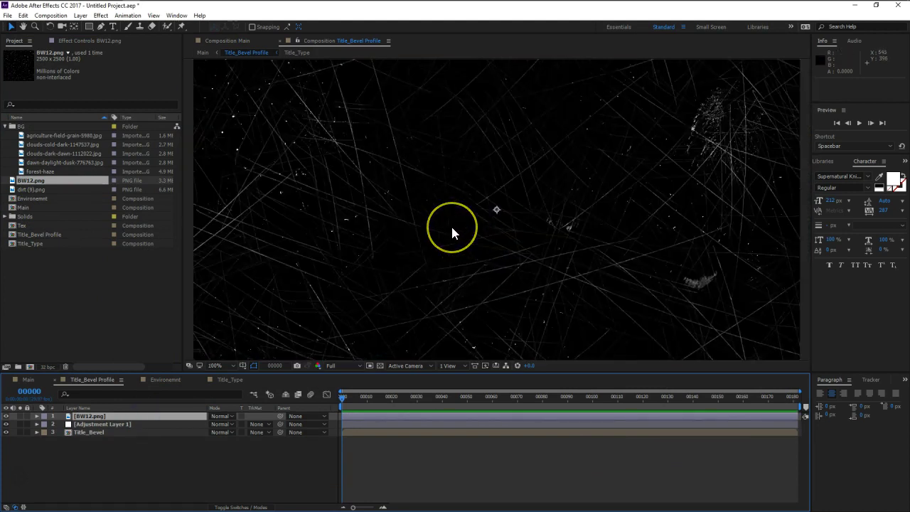
{"action": "key", "text": "comma"}
{"action": "left_click", "coordinate": [429, 233]}
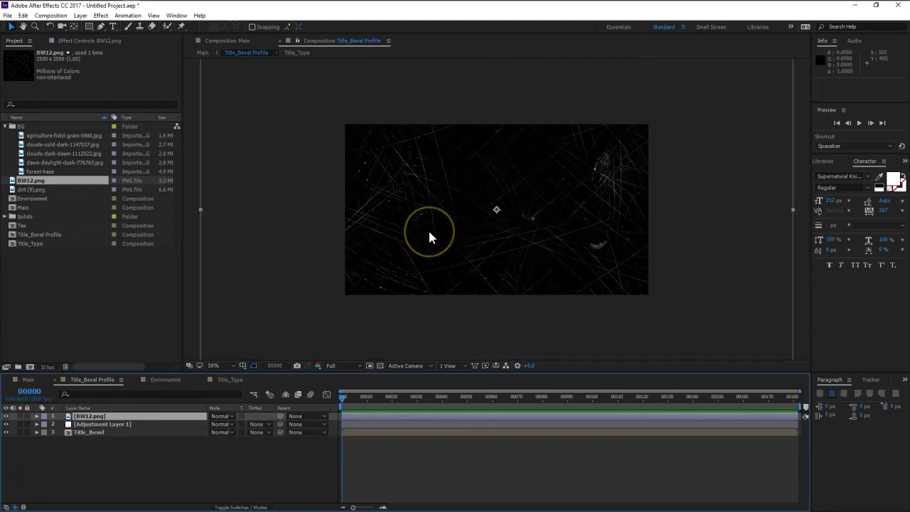
{"action": "left_click", "coordinate": [539, 178]}
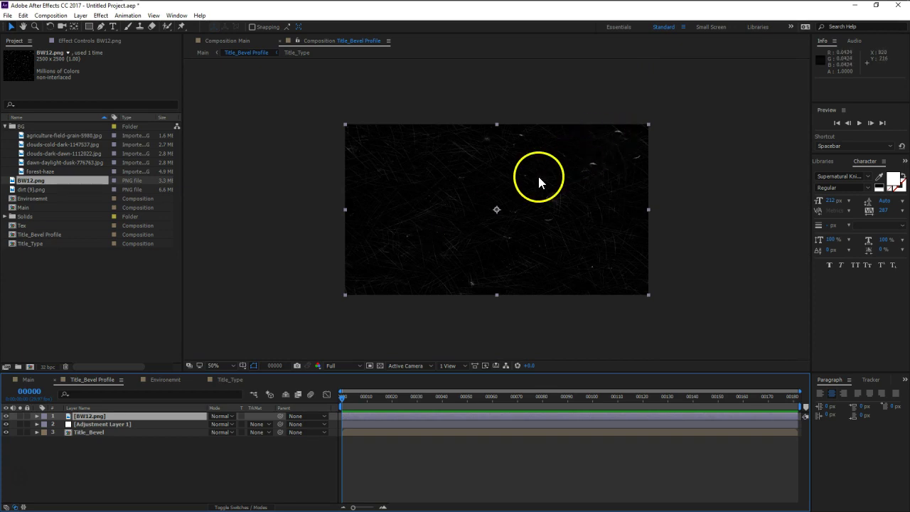
{"action": "key", "text": "period"}
{"action": "key", "text": "period"}
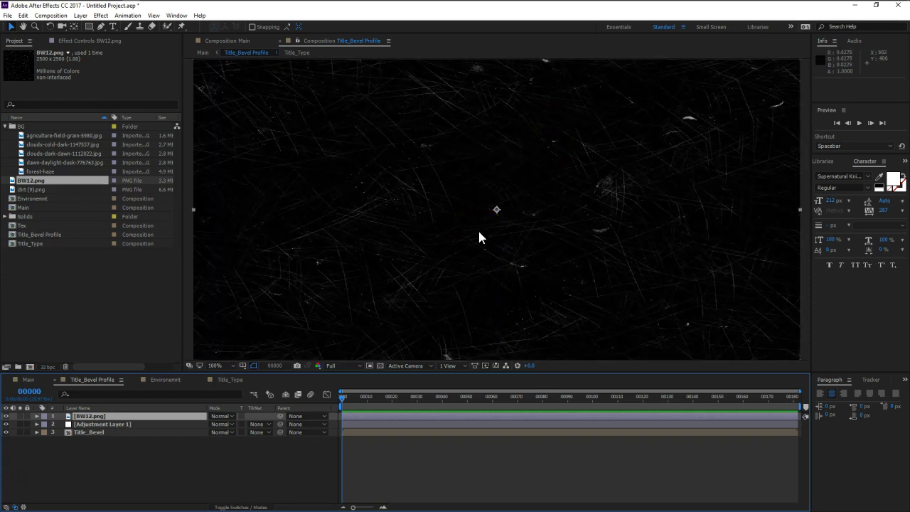
Step: Apply Invert to the BW12.png layer and set its blending mode to Darken
{"action": "key", "text": "ctrl+space"}
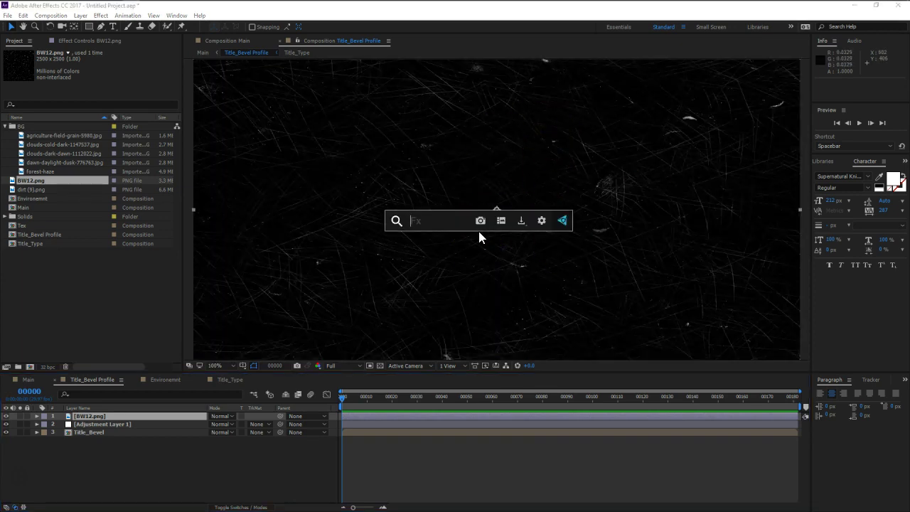
{"action": "type", "text": "inv"}
{"action": "key", "text": "Return"}
{"action": "left_click", "coordinate": [452, 222]}
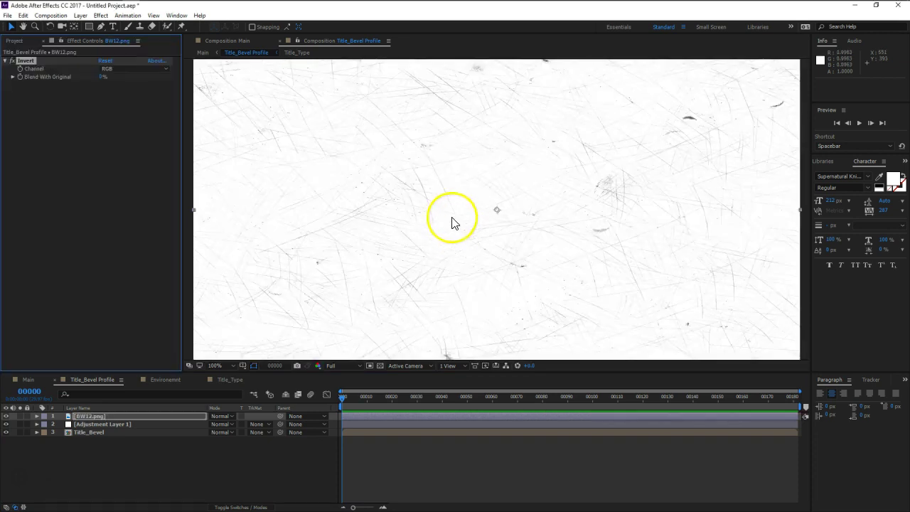
{"action": "key", "text": "comma"}
{"action": "key", "text": "comma"}
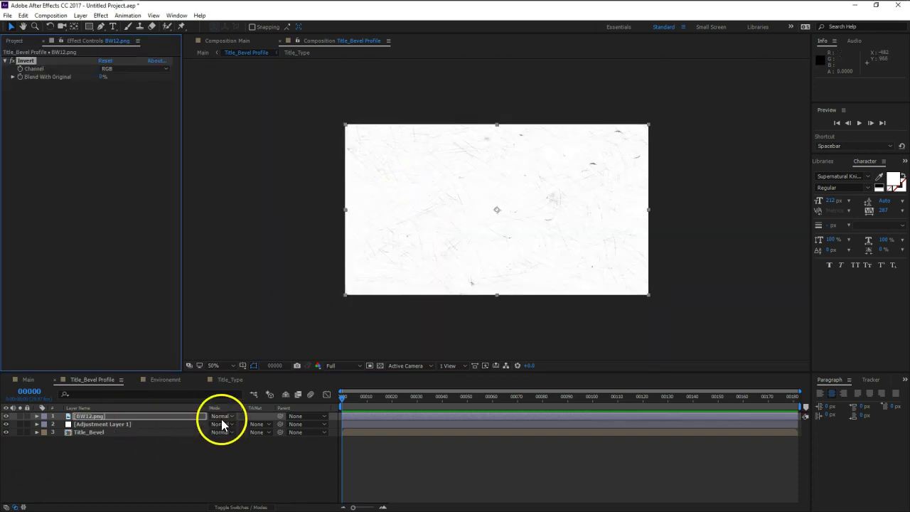
{"action": "left_click", "coordinate": [221, 419]}
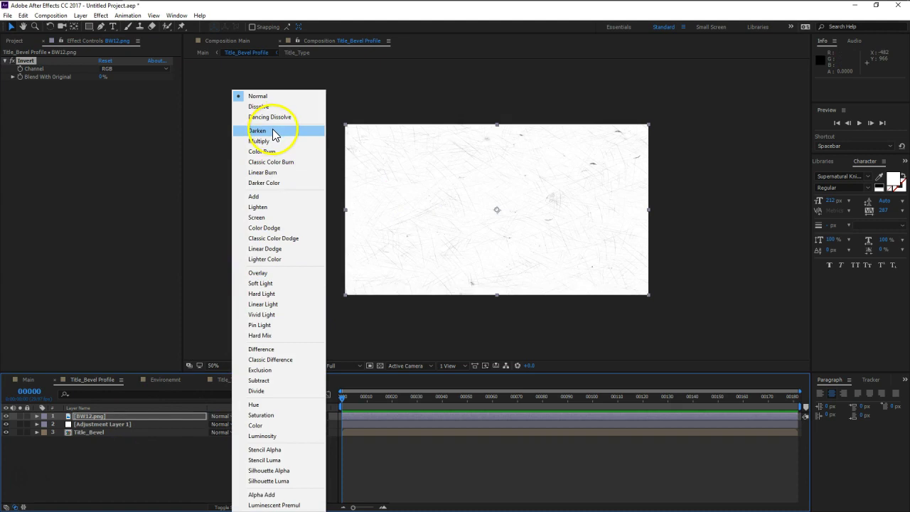
{"action": "left_click", "coordinate": [275, 133]}
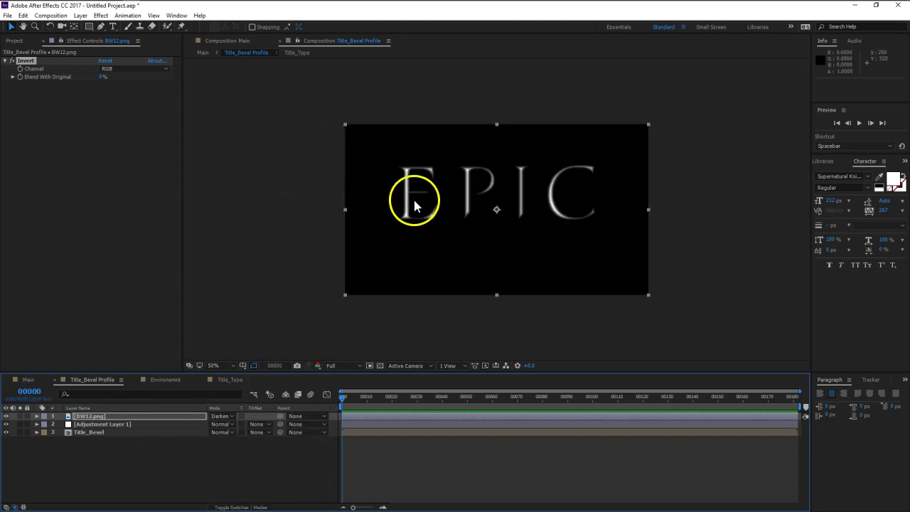
{"action": "key", "text": "period"}
{"action": "key", "text": "period"}
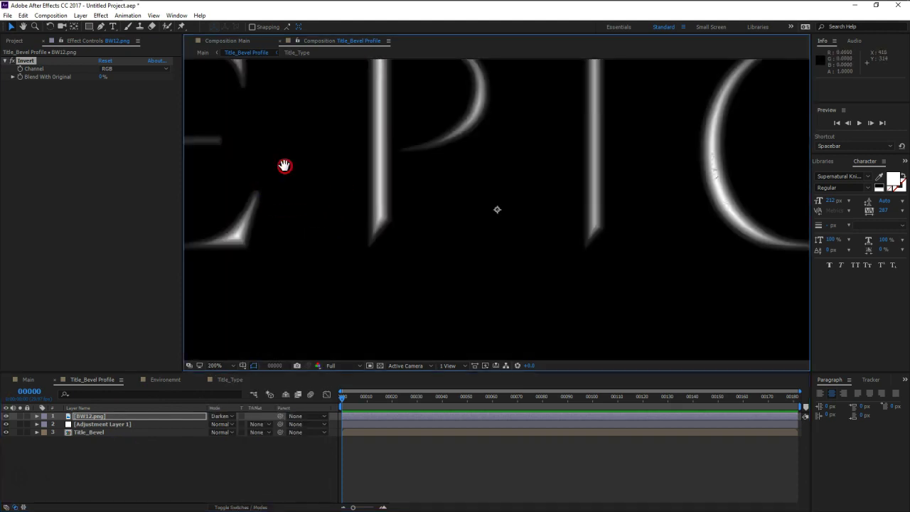
{"action": "left_click_drag", "start_coordinate": [285, 166], "coordinate": [514, 220]}
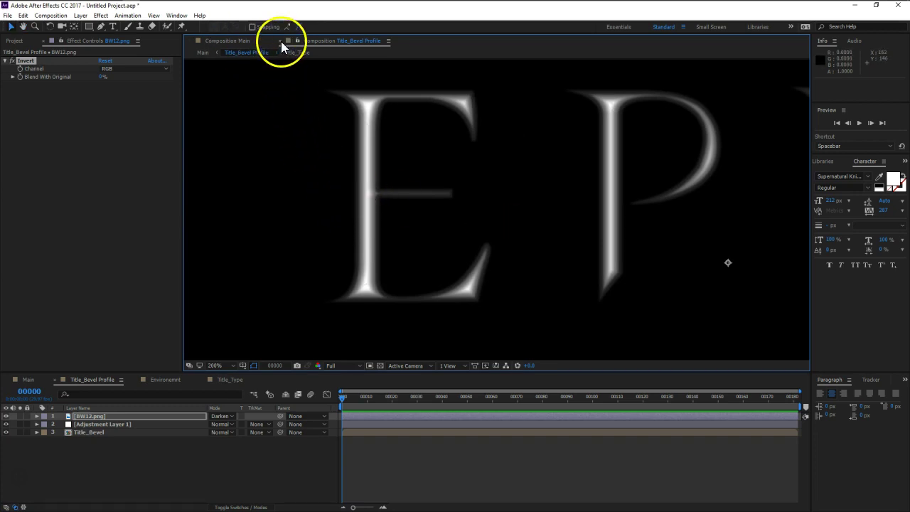
Step: Back in Main, turn off BW12.png's Invert effect and drop its Opacity to 0%
{"action": "left_click", "coordinate": [281, 41]}
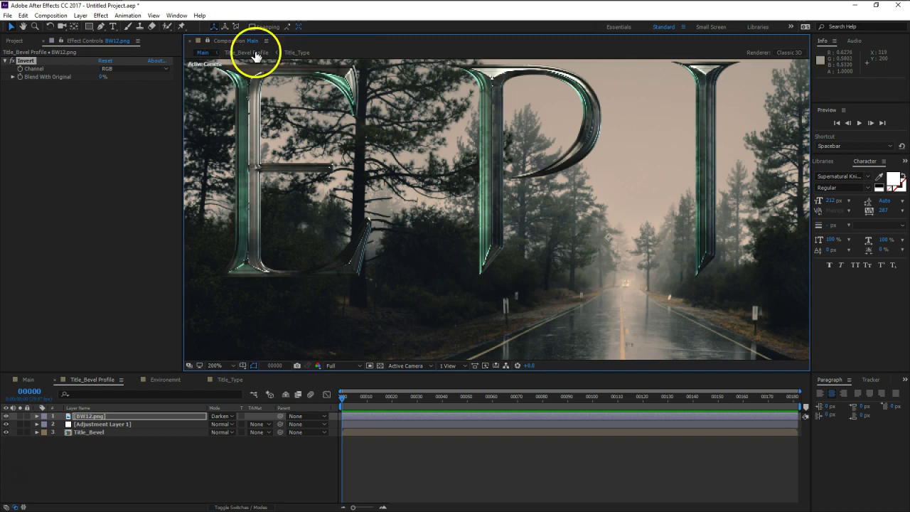
{"action": "left_click", "coordinate": [131, 418]}
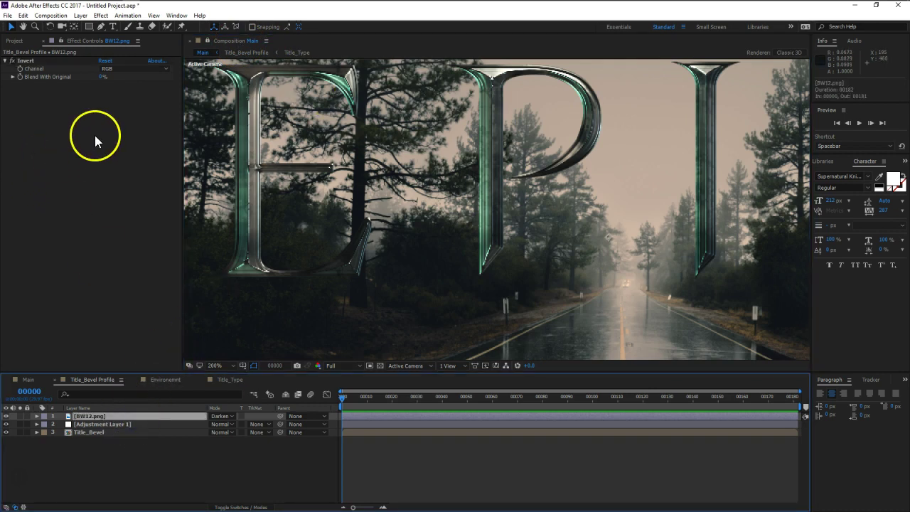
{"action": "left_click", "coordinate": [12, 62]}
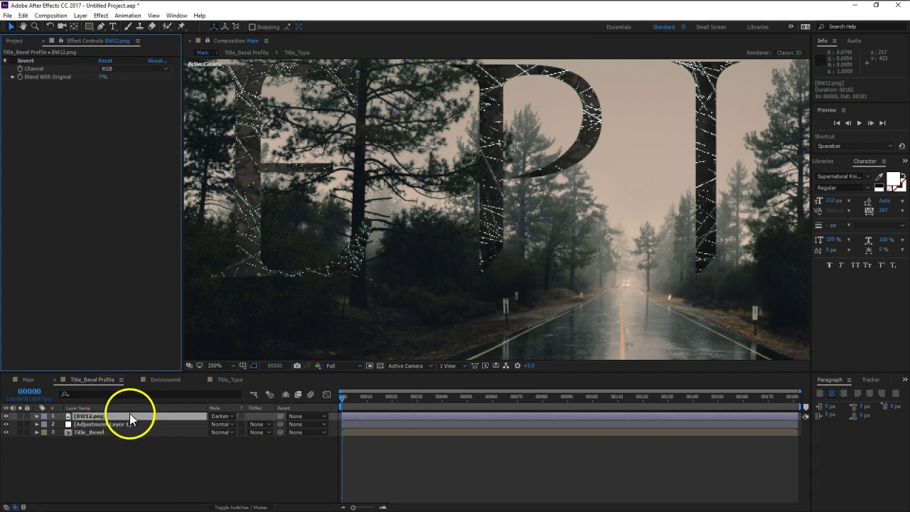
{"action": "key", "text": "t"}
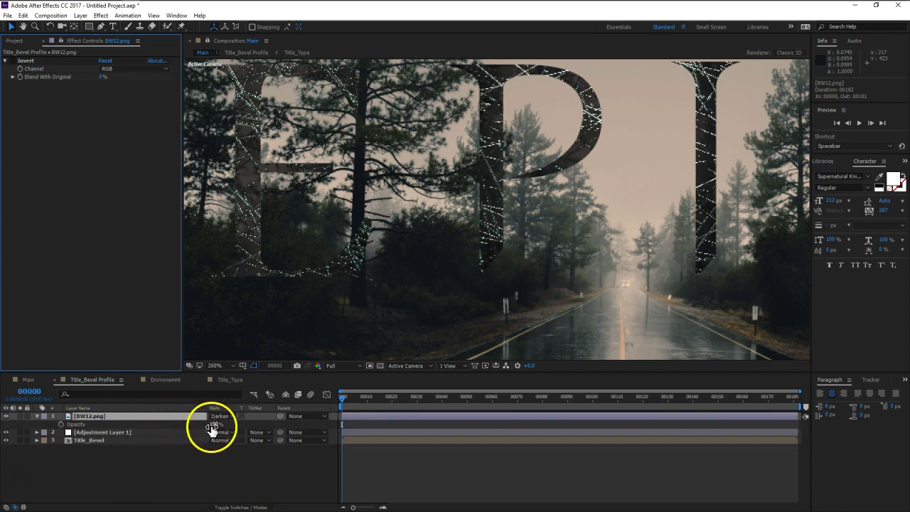
{"action": "left_click_drag", "start_coordinate": [217, 425], "coordinate": [175, 426]}
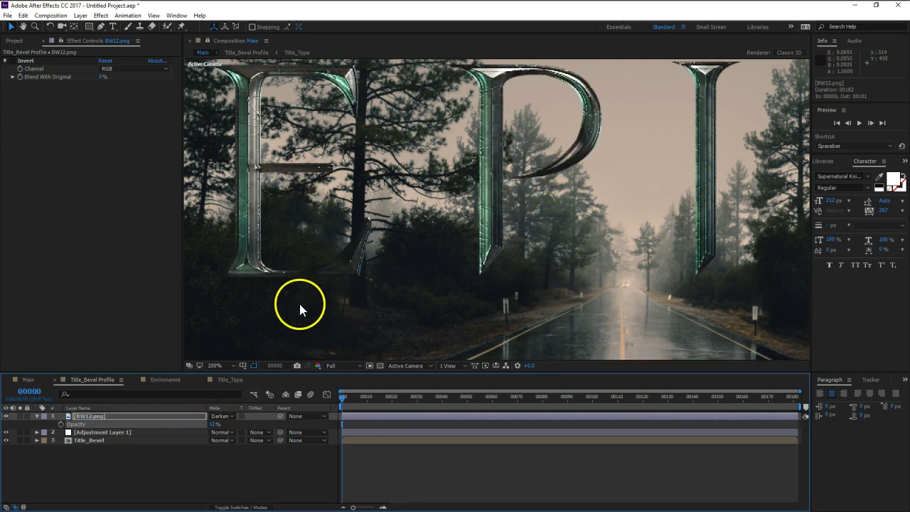
Step: Blend the BW12.png layer in Screen mode at 16% opacity
{"action": "left_click", "coordinate": [234, 416]}
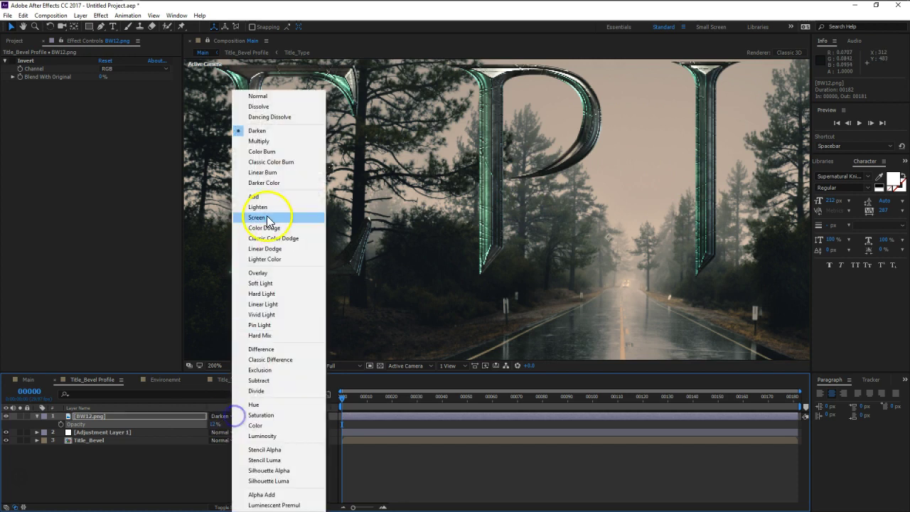
{"action": "left_click", "coordinate": [266, 214]}
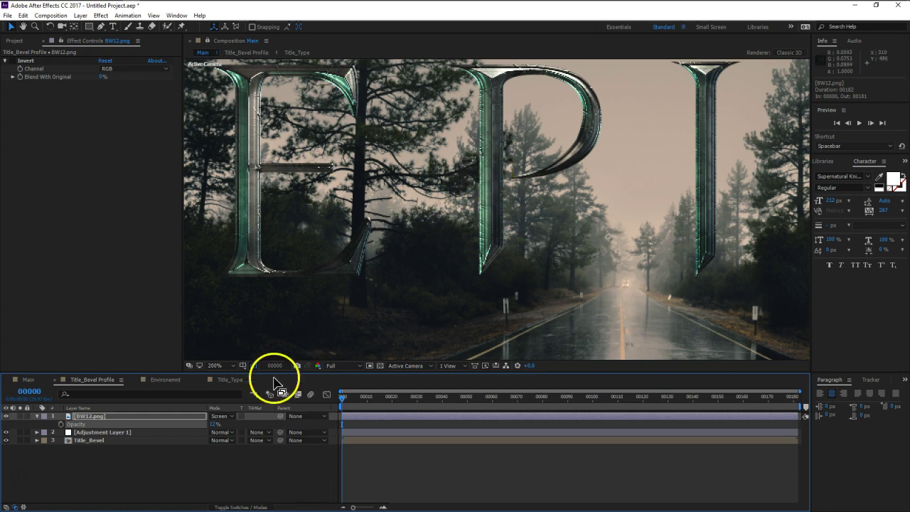
{"action": "left_click", "coordinate": [213, 424]}
{"action": "left_click_drag", "start_coordinate": [220, 424], "coordinate": [222, 429]}
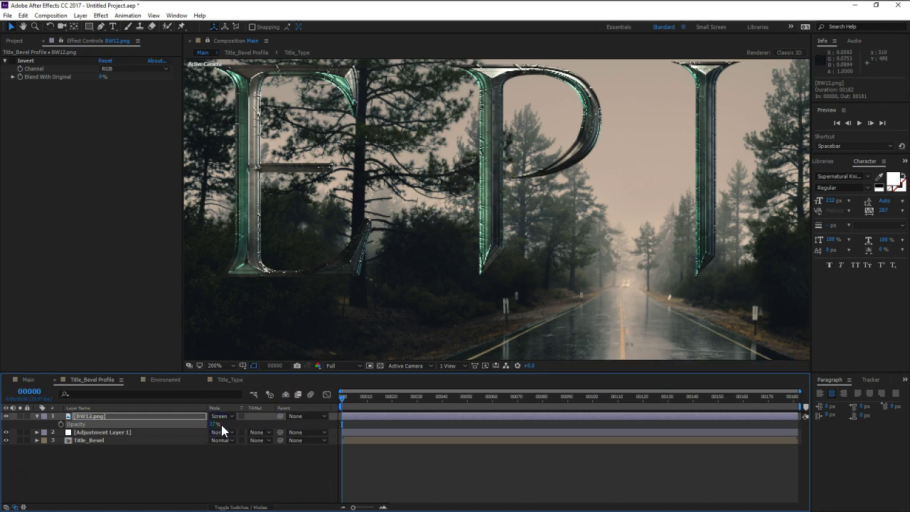
{"action": "left_click", "coordinate": [211, 424]}
{"action": "left_click_drag", "start_coordinate": [208, 430], "coordinate": [178, 450]}
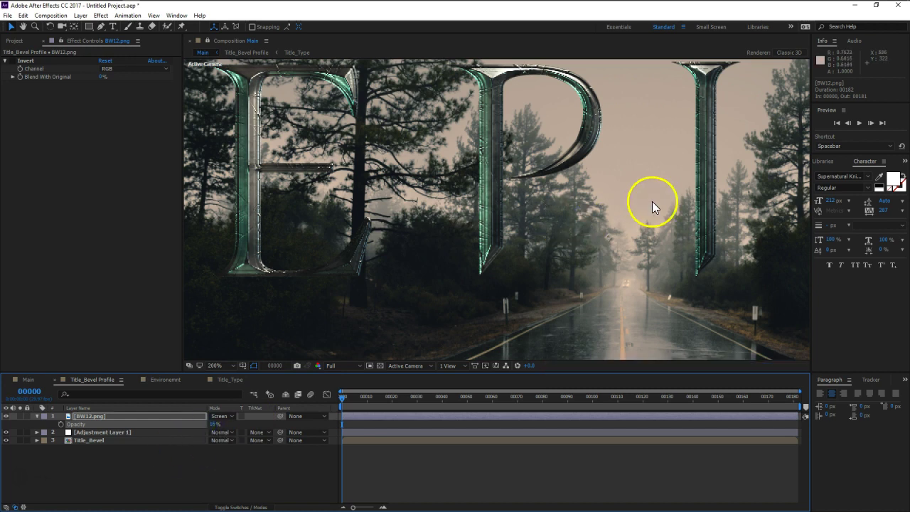
Step: Zoom the viewer back out to 100% and start creating a new solid layer
{"action": "left_click_drag", "start_coordinate": [652, 201], "coordinate": [341, 205]}
{"action": "scroll", "coordinate": [506, 180], "scroll_direction": "down", "scroll_amount": 2}
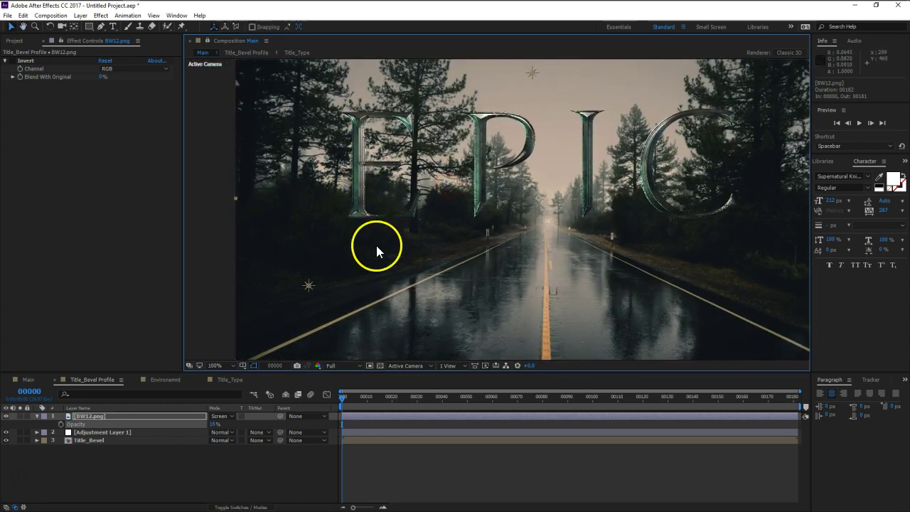
{"action": "left_click", "coordinate": [124, 415]}
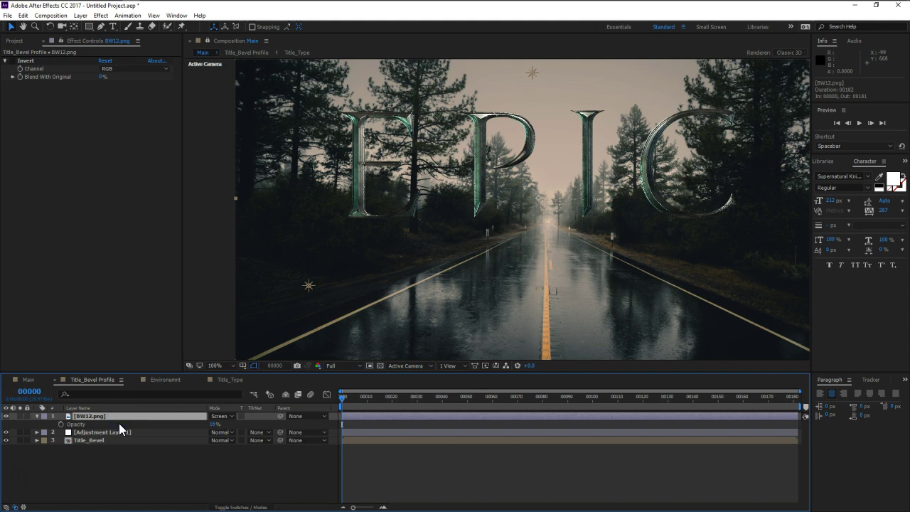
{"action": "key", "text": "ctrl+y"}
Step: Create a solid named Fract and apply Fractal Noise to it via quick search
{"action": "type", "text": "Fract"}
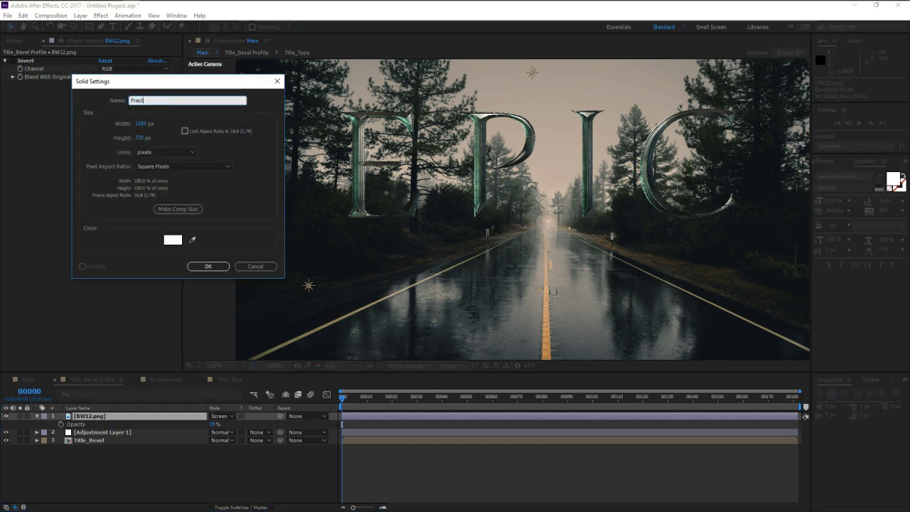
{"action": "key", "text": "Return"}
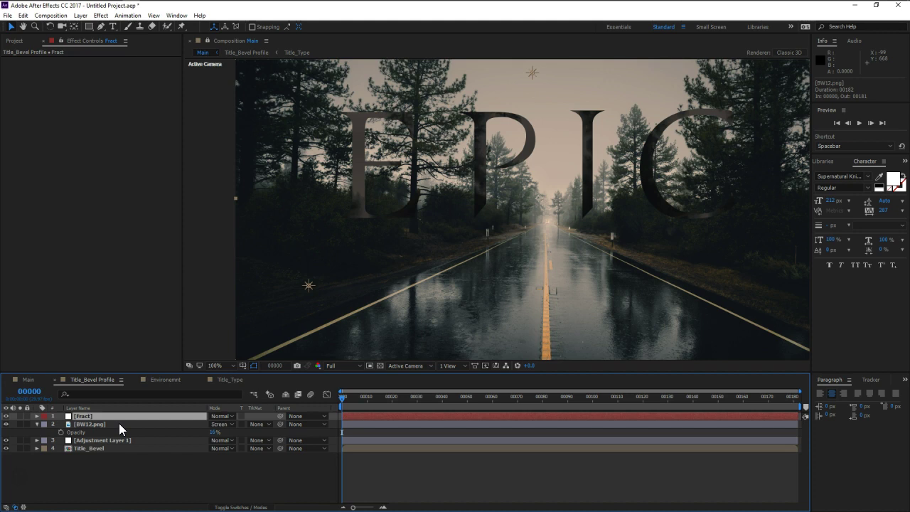
{"action": "key", "text": "ctrl+space"}
{"action": "type", "text": "fact"}
{"action": "key", "text": "BackSpace"}
{"action": "key", "text": "BackSpace"}
{"action": "key", "text": "BackSpace"}
{"action": "type", "text": "rac"}
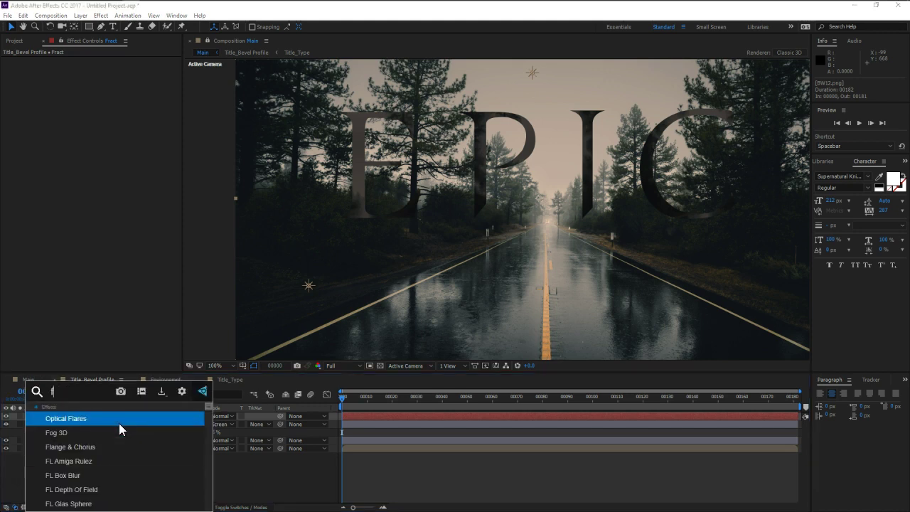
{"action": "key", "text": "Down"}
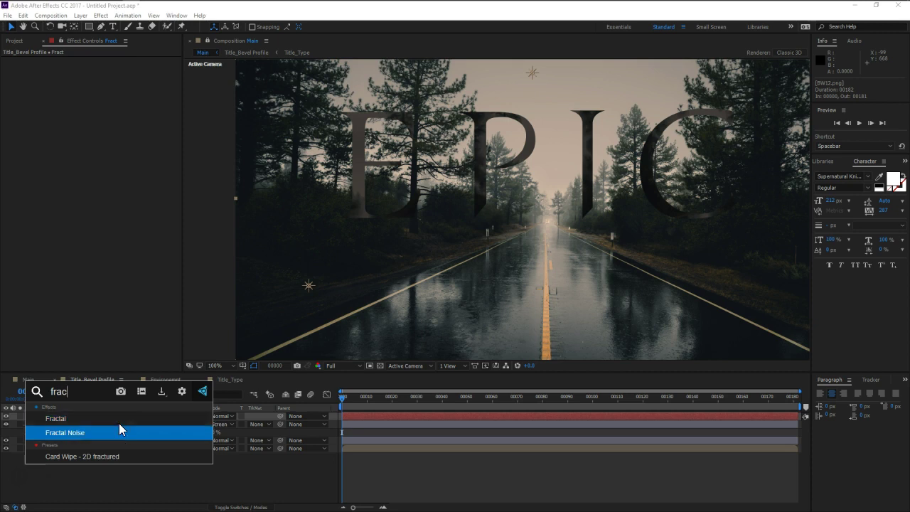
{"action": "key", "text": "Return"}
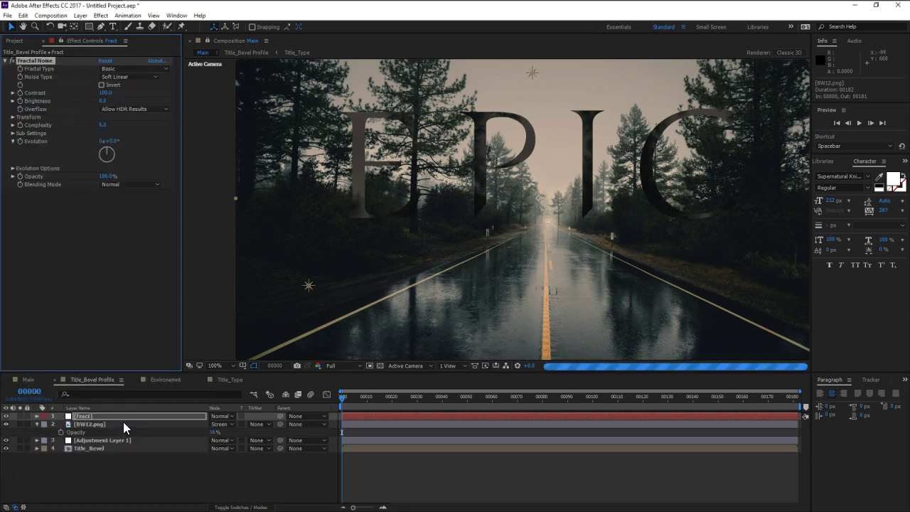
Step: Set the Fract layer's blending mode to Darken
{"action": "left_click", "coordinate": [221, 415]}
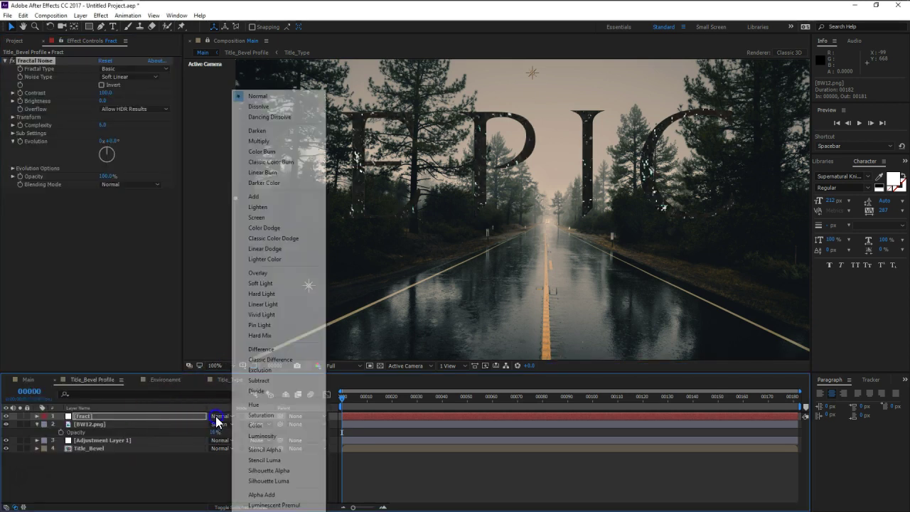
{"action": "left_click", "coordinate": [257, 131]}
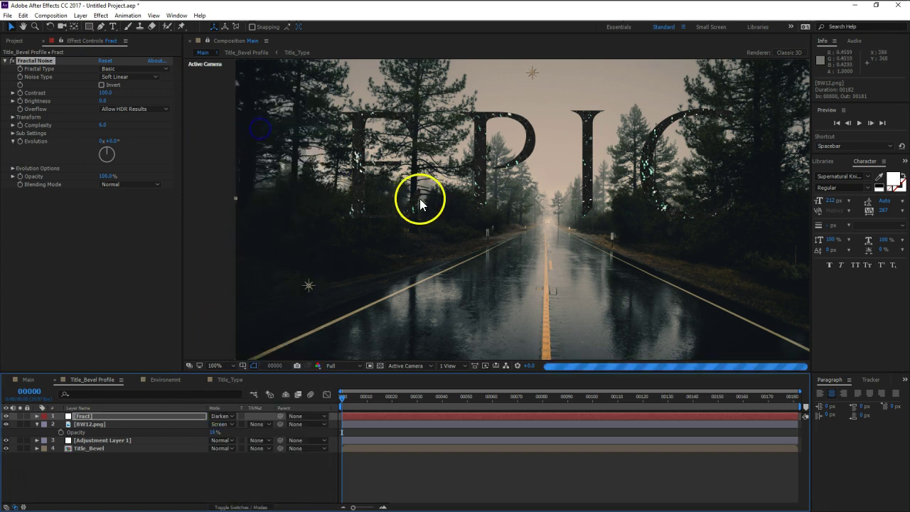
{"action": "scroll", "coordinate": [362, 171], "scroll_direction": "up", "scroll_amount": 2}
{"action": "left_click_drag", "start_coordinate": [388, 146], "coordinate": [450, 203]}
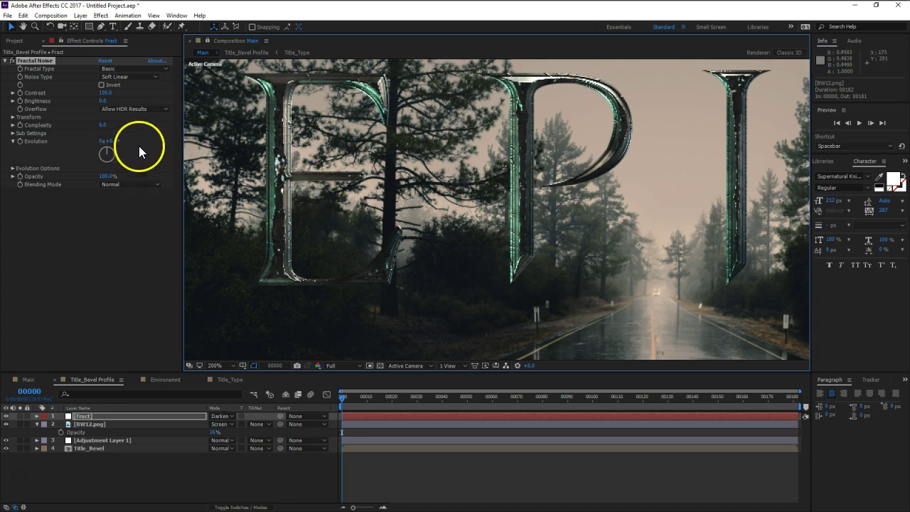
Step: Switch the Fractal Noise to the Rocky type and shrink its scale from 66 to 34
{"action": "left_click", "coordinate": [101, 85]}
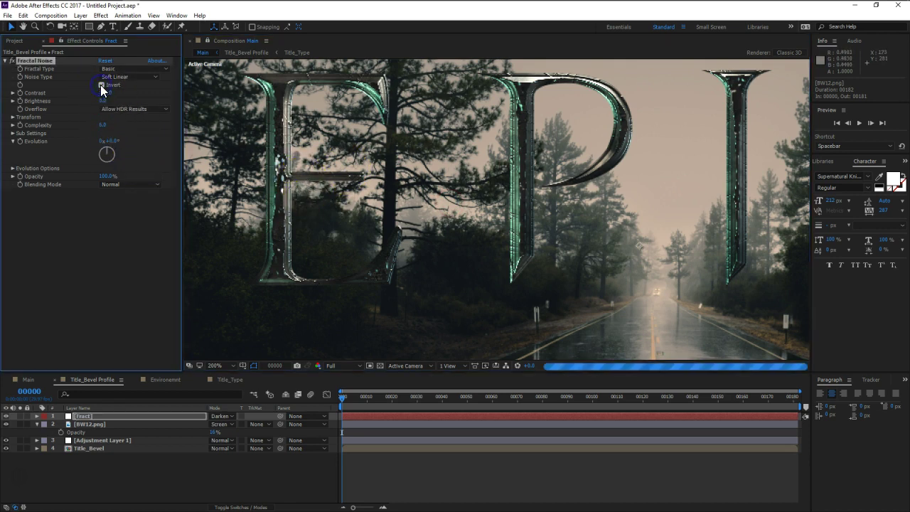
{"action": "left_click", "coordinate": [119, 71]}
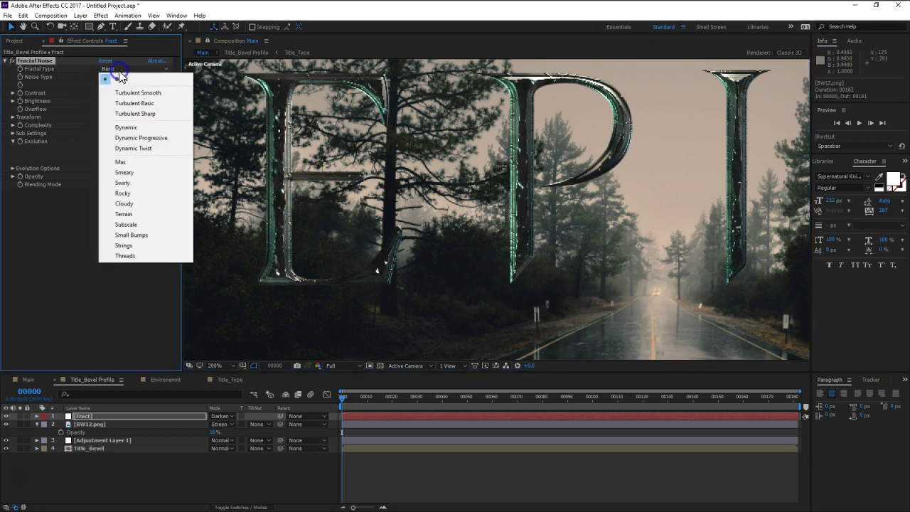
{"action": "left_click", "coordinate": [133, 193]}
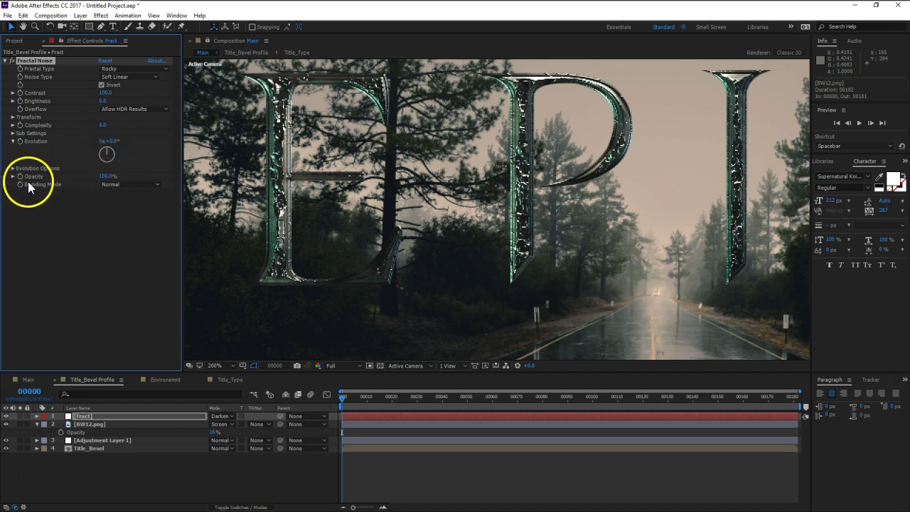
{"action": "left_click", "coordinate": [12, 116]}
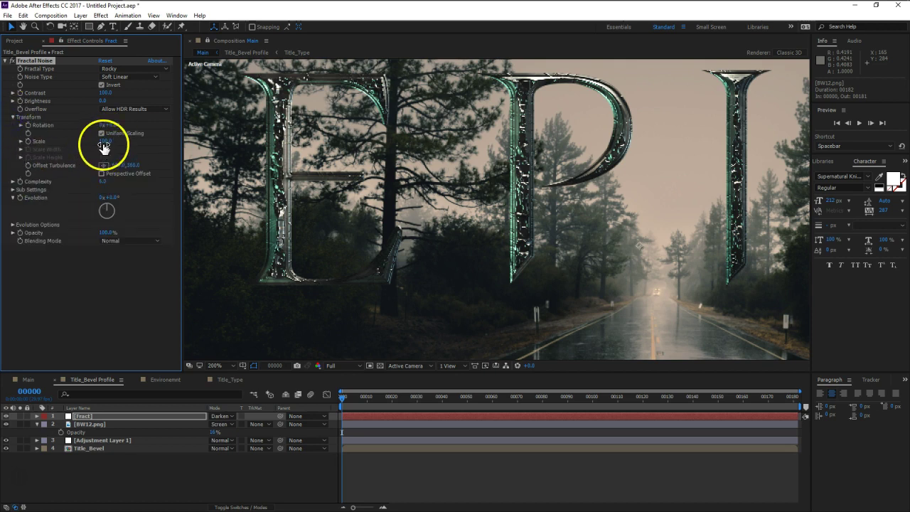
{"action": "left_click", "coordinate": [21, 141]}
{"action": "left_click_drag", "start_coordinate": [86, 141], "coordinate": [72, 143]}
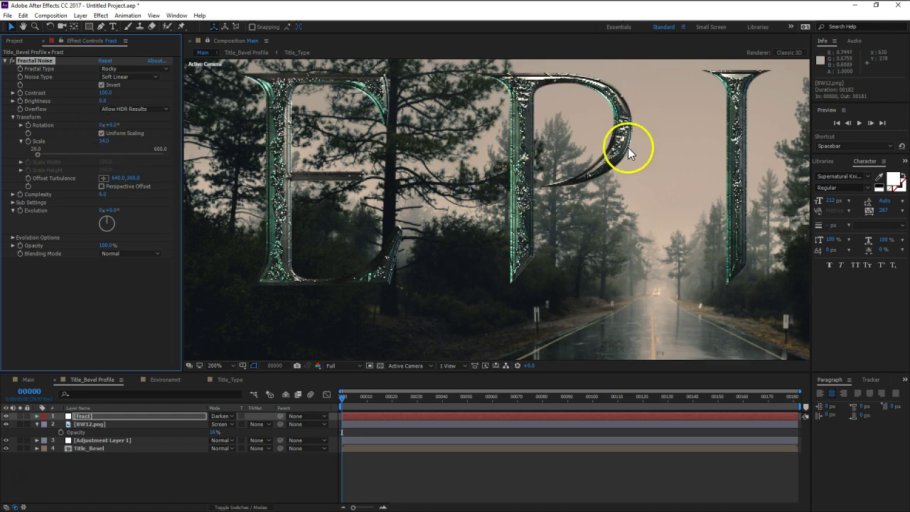
Step: Raise the noise brightness, lower contrast to 76, and turn Invert off
{"action": "left_click_drag", "start_coordinate": [95, 104], "coordinate": [113, 104]}
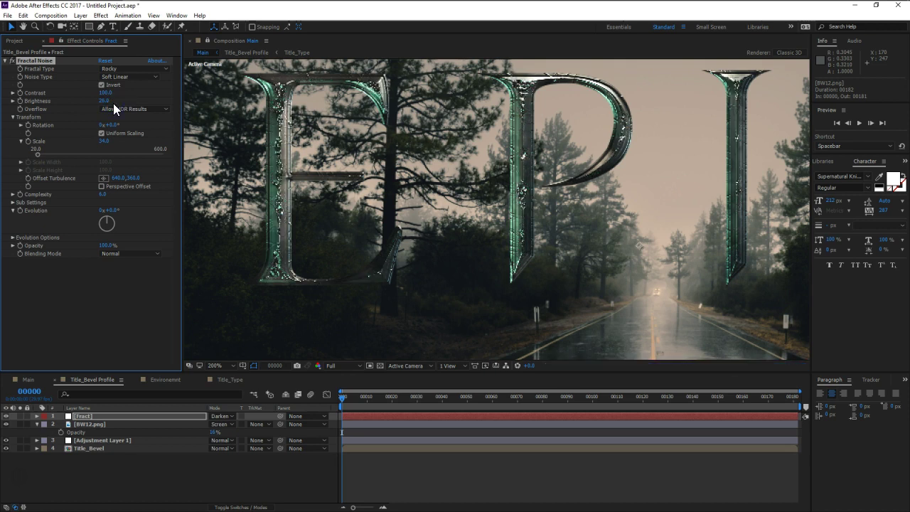
{"action": "left_click_drag", "start_coordinate": [113, 103], "coordinate": [107, 105]}
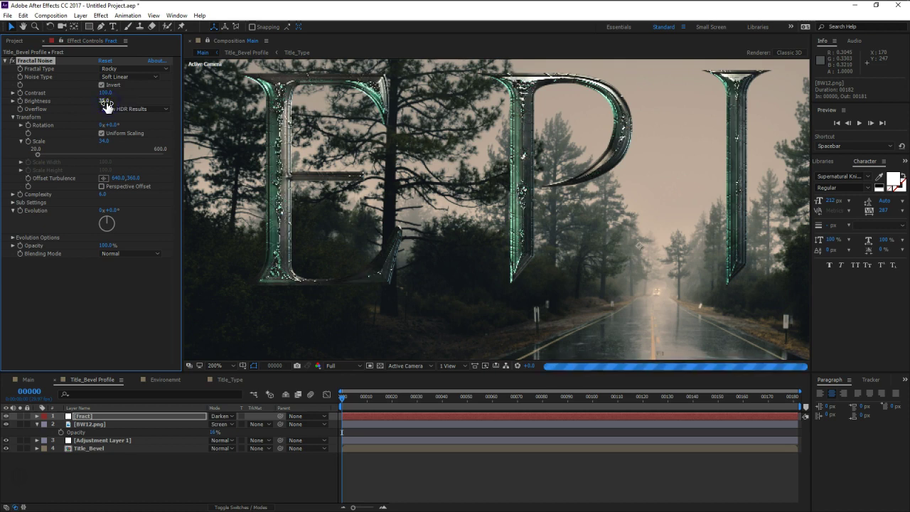
{"action": "left_click_drag", "start_coordinate": [106, 93], "coordinate": [99, 95]}
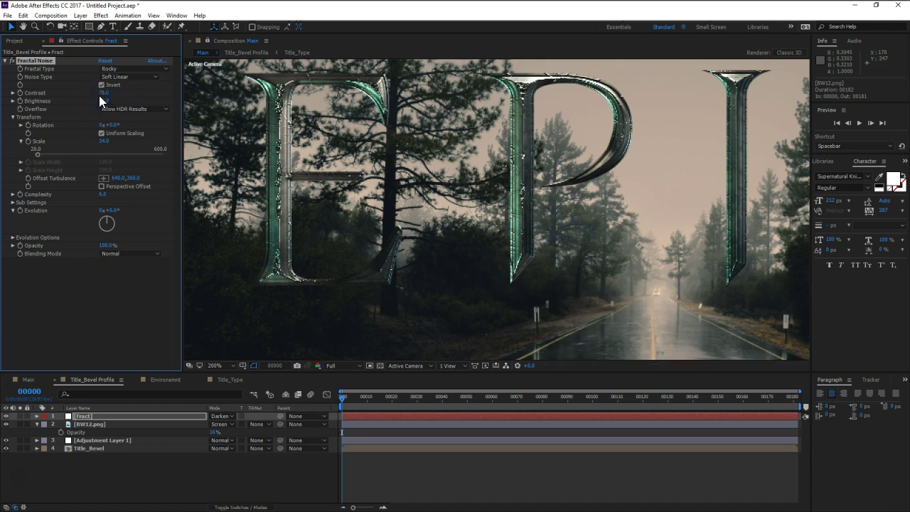
{"action": "left_click", "coordinate": [102, 84]}
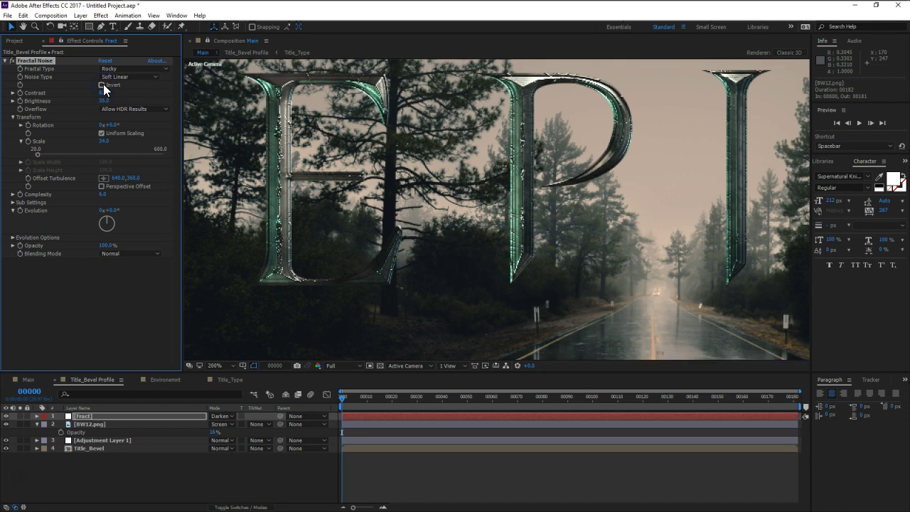
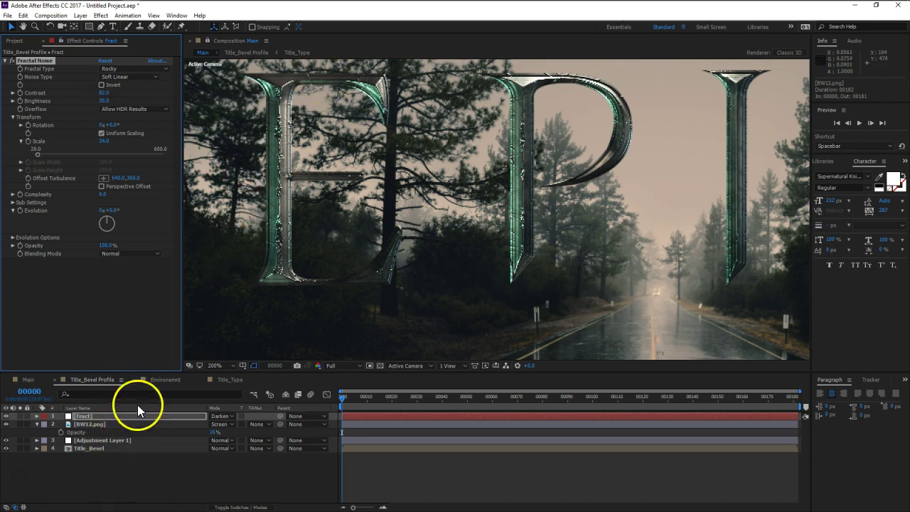
Step: Show the Title_Bevel Profile composition and pan the view so the EP letters sit centred
{"action": "left_click", "coordinate": [208, 41]}
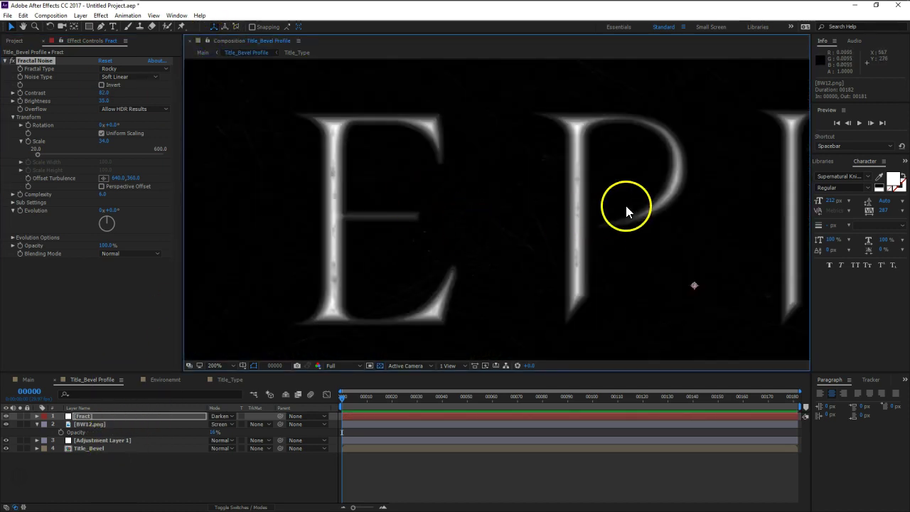
{"action": "left_click_drag", "start_coordinate": [626, 207], "coordinate": [436, 188]}
{"action": "left_click_drag", "start_coordinate": [610, 204], "coordinate": [362, 197]}
{"action": "mouse_move", "coordinate": [436, 211]}
{"action": "left_mouse_down"}
{"action": "mouse_move", "coordinate": [366, 199]}
{"action": "mouse_move", "coordinate": [603, 197]}
{"action": "left_mouse_up"}
{"action": "left_click_drag", "start_coordinate": [374, 197], "coordinate": [534, 211]}
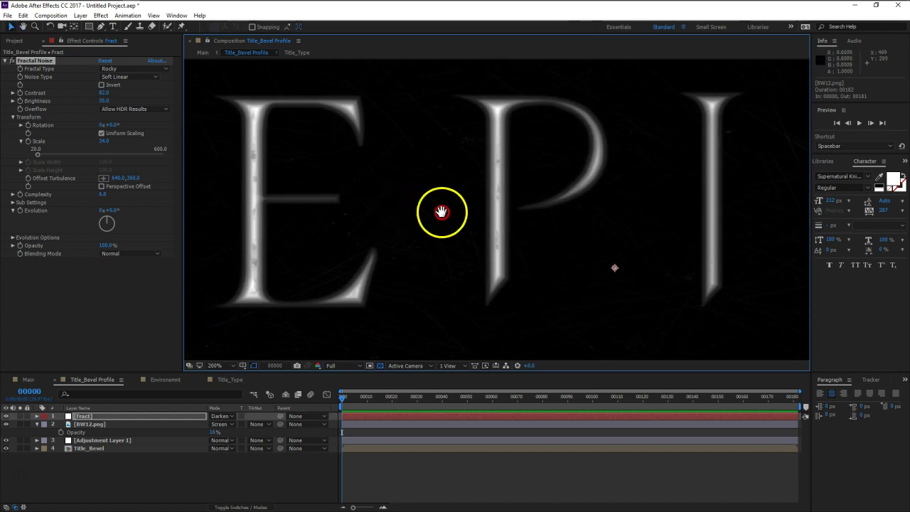
{"action": "left_click_drag", "start_coordinate": [442, 212], "coordinate": [525, 208]}
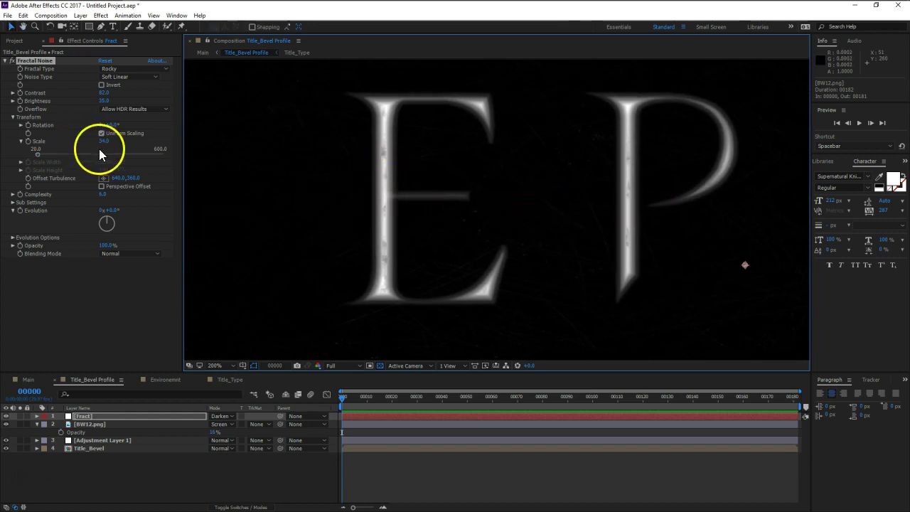
Step: Raise the Fractal Noise contrast to 110, then hide the BW12.png texture to compare
{"action": "left_click_drag", "start_coordinate": [103, 93], "coordinate": [115, 96]}
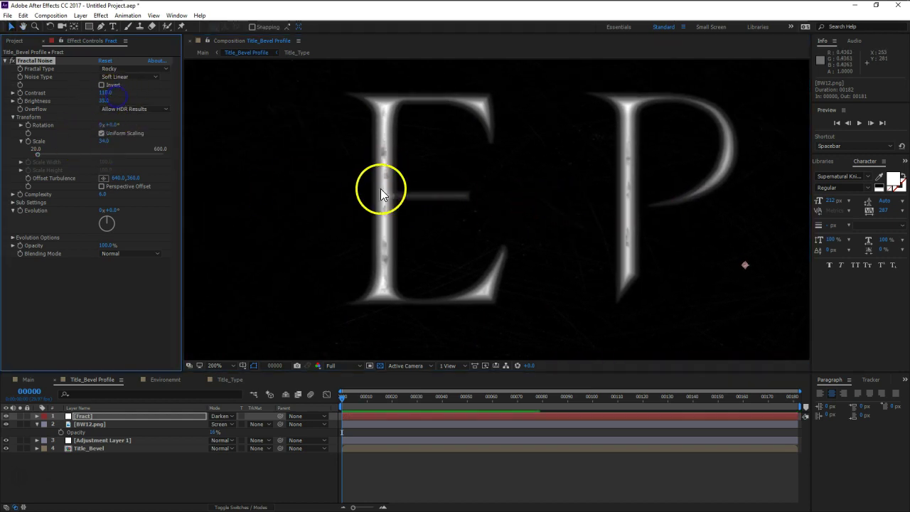
{"action": "scroll", "coordinate": [386, 170], "scroll_direction": "down", "scroll_amount": 2}
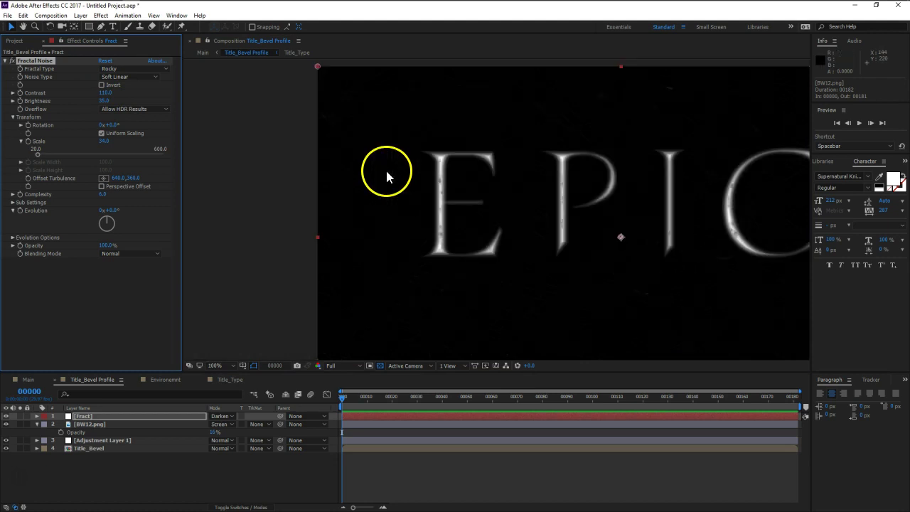
{"action": "left_click_drag", "start_coordinate": [609, 213], "coordinate": [396, 197]}
{"action": "left_click_drag", "start_coordinate": [529, 207], "coordinate": [539, 206]}
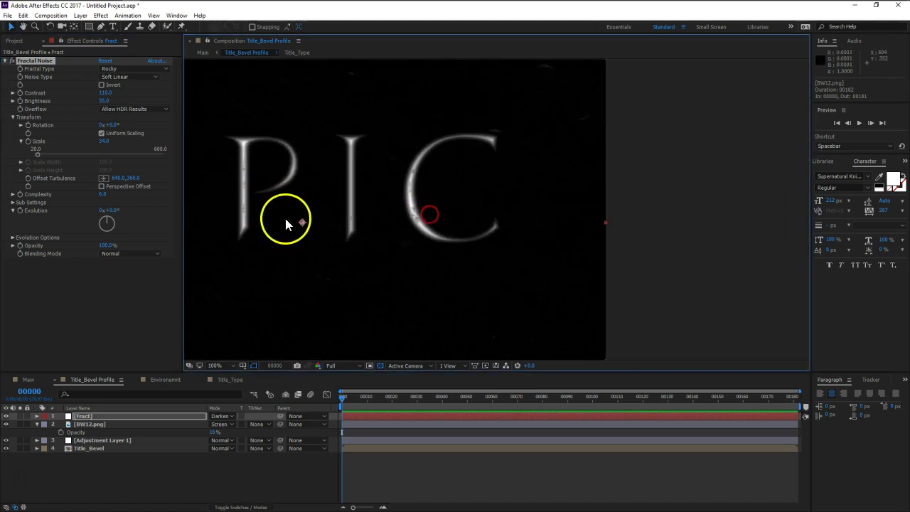
{"action": "scroll", "coordinate": [401, 213], "scroll_direction": "up", "scroll_amount": 2}
{"action": "left_click_drag", "start_coordinate": [319, 187], "coordinate": [538, 254]}
{"action": "left_click_drag", "start_coordinate": [398, 248], "coordinate": [459, 239]}
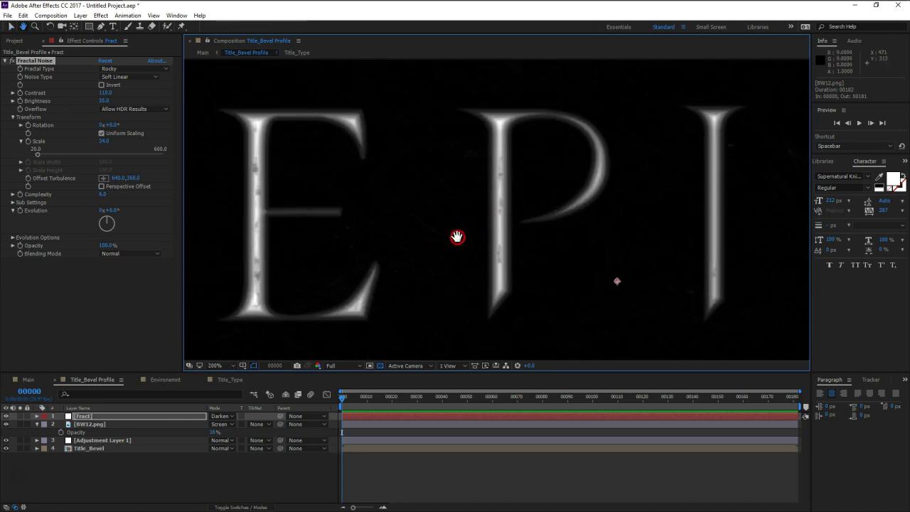
{"action": "left_click", "coordinate": [7, 424]}
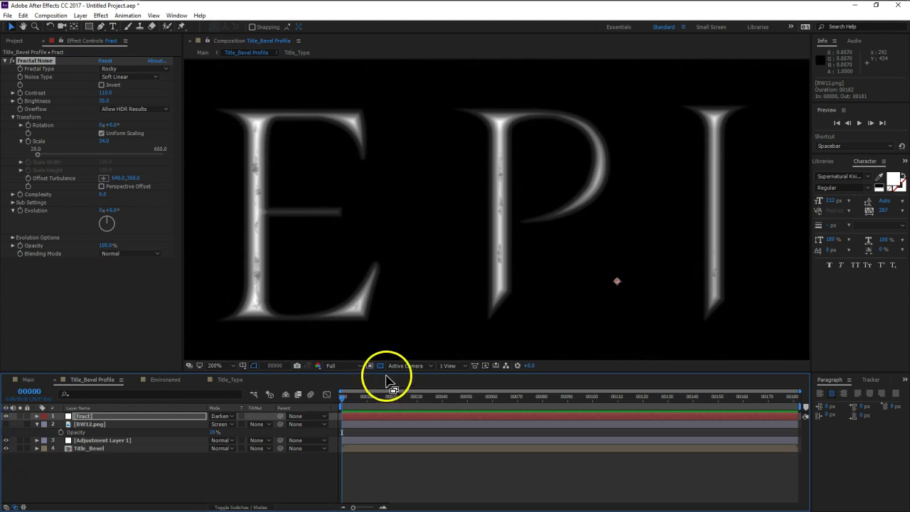
Step: Show BW12.png again, enable its Invert effect, and set its blending mode to Normal
{"action": "left_click", "coordinate": [8, 423]}
{"action": "left_click", "coordinate": [96, 425]}
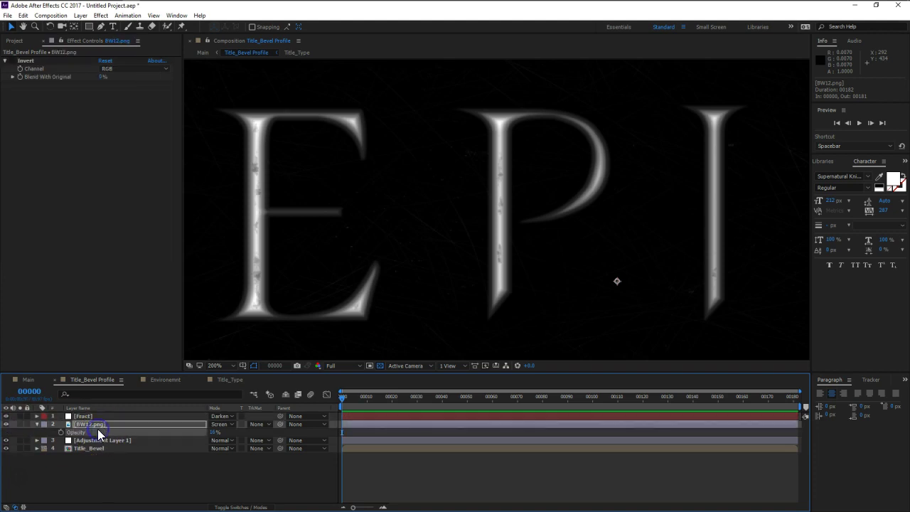
{"action": "left_click", "coordinate": [13, 61]}
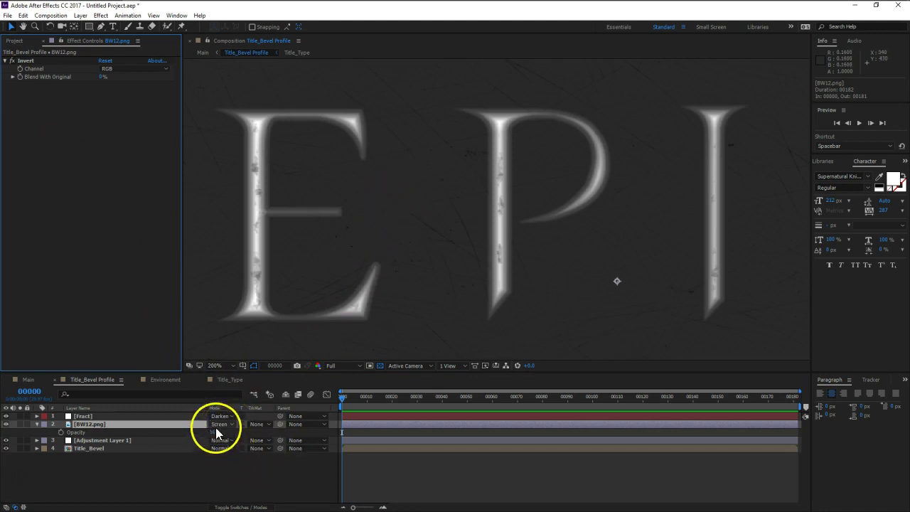
{"action": "left_click", "coordinate": [220, 425]}
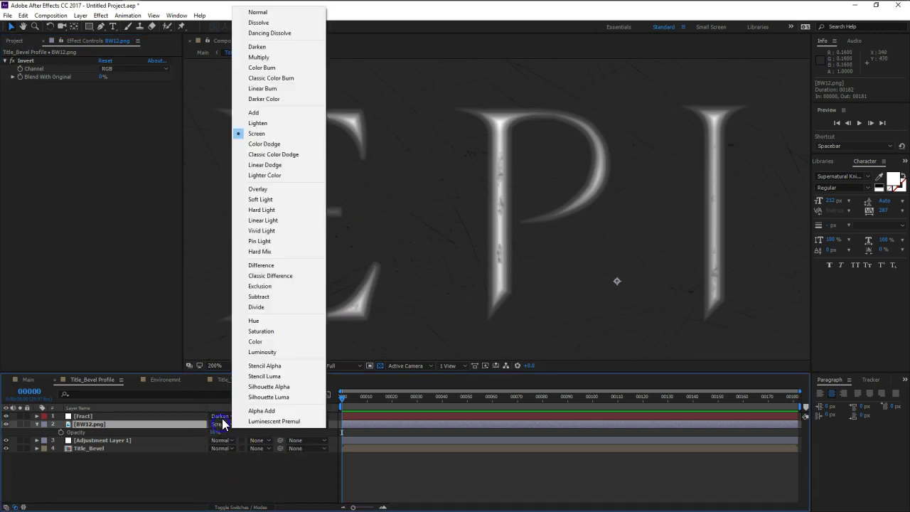
{"action": "left_click", "coordinate": [253, 47]}
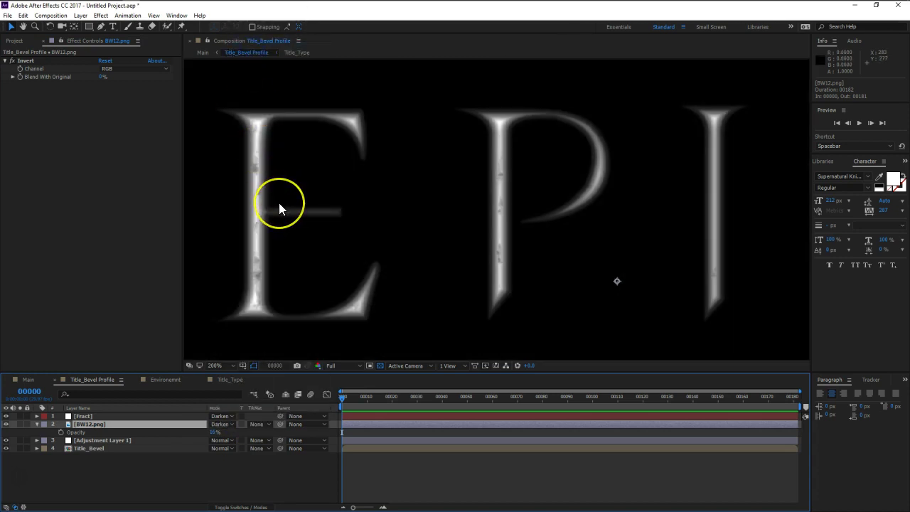
{"action": "left_click", "coordinate": [228, 426]}
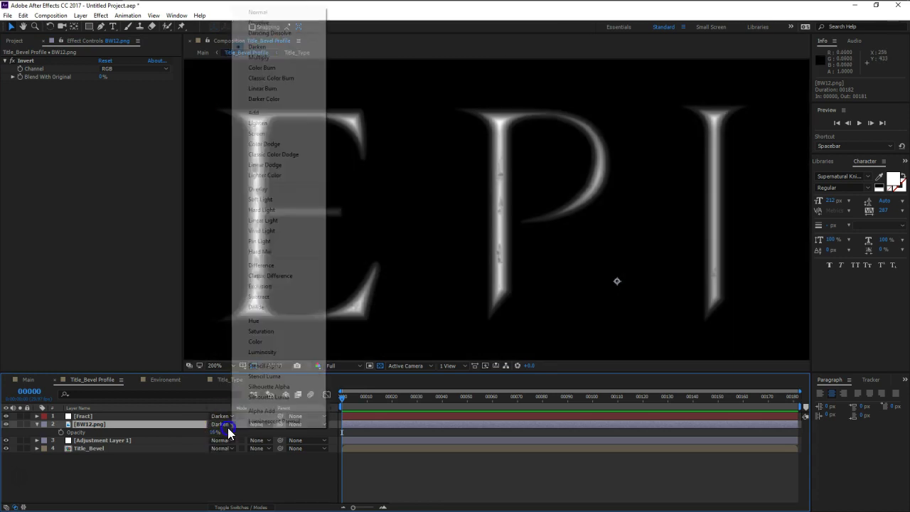
{"action": "left_click", "coordinate": [258, 13]}
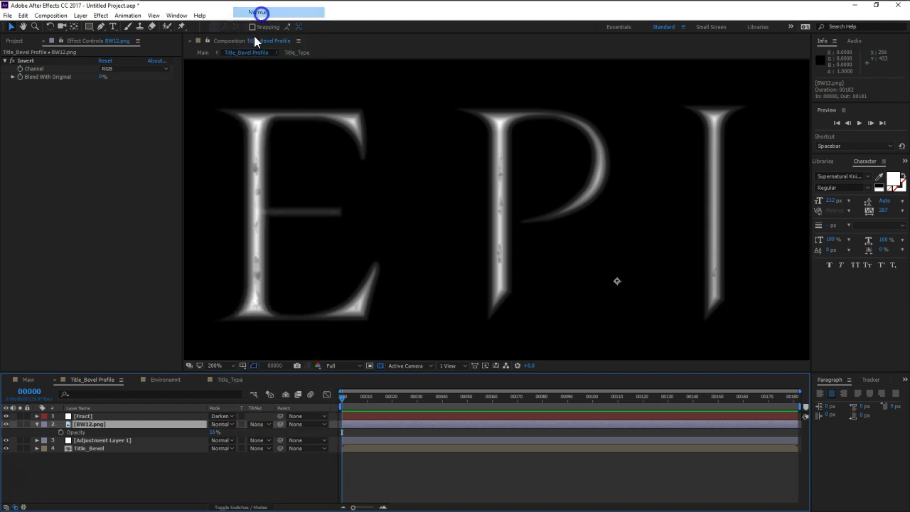
Step: Solo BW12.png and inspect the texture against dark and transparency-grid backgrounds
{"action": "left_click", "coordinate": [20, 424]}
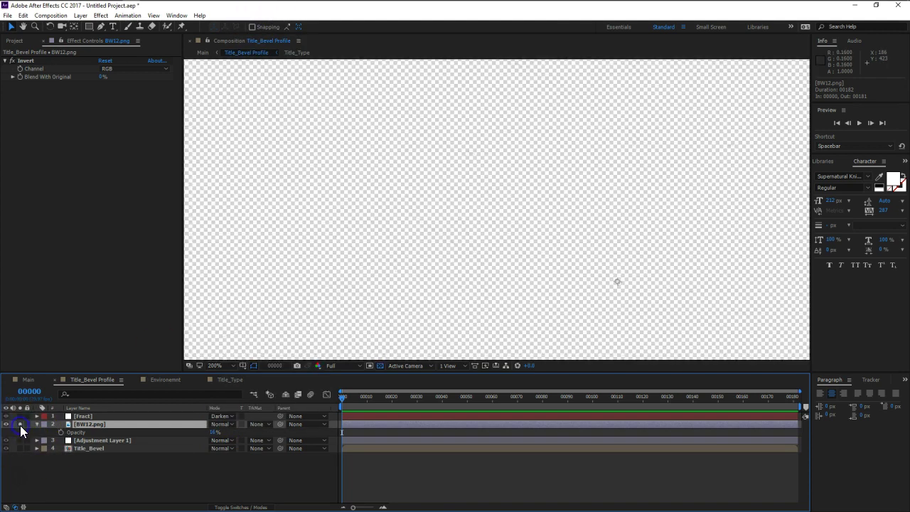
{"action": "left_click", "coordinate": [379, 365]}
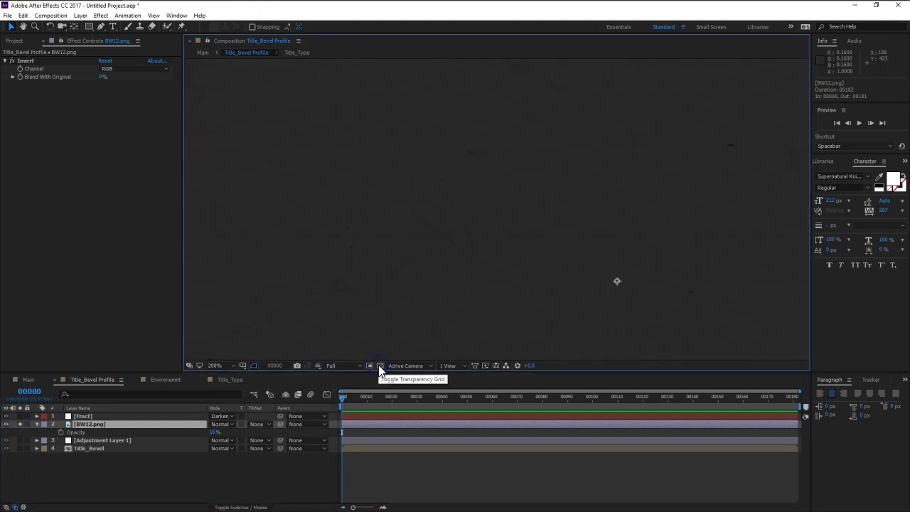
{"action": "left_click", "coordinate": [98, 426]}
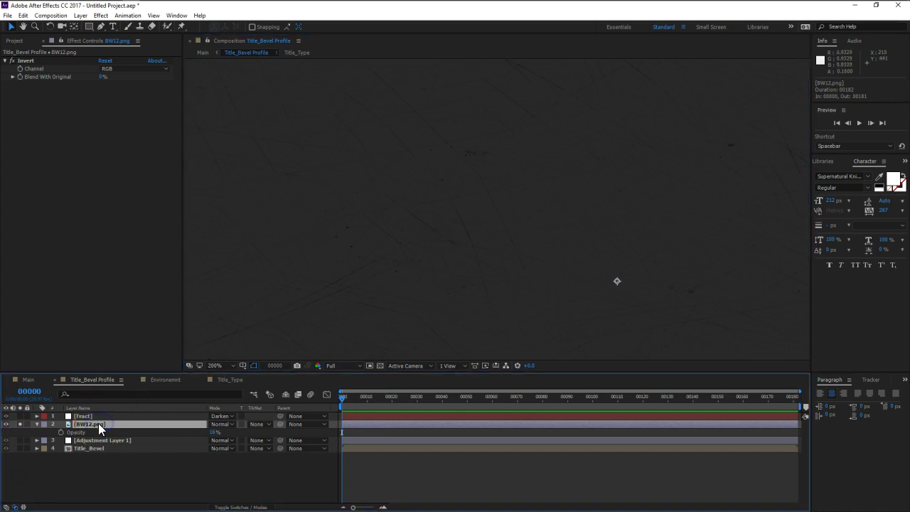
{"action": "left_click", "coordinate": [380, 366]}
{"action": "left_click", "coordinate": [381, 365]}
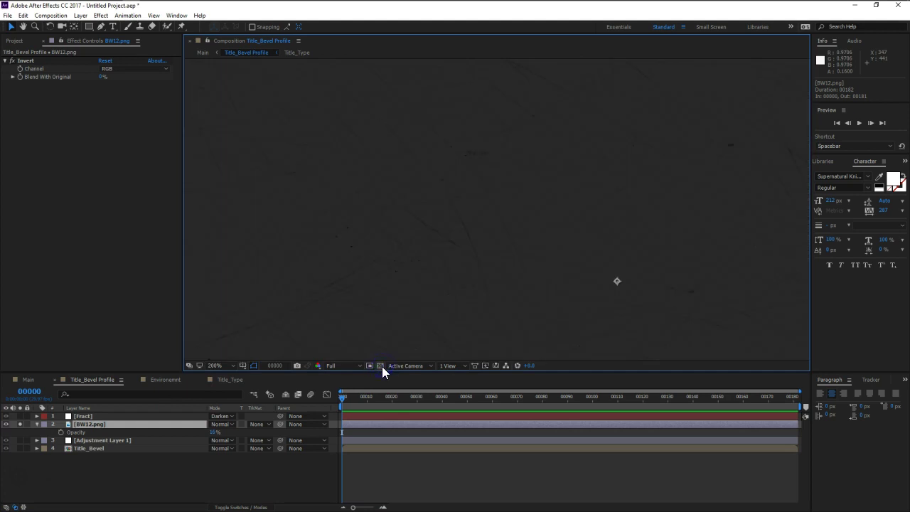
Step: Try the Invert effect on the Alpha channel, then set it back to RGB
{"action": "left_click", "coordinate": [114, 69]}
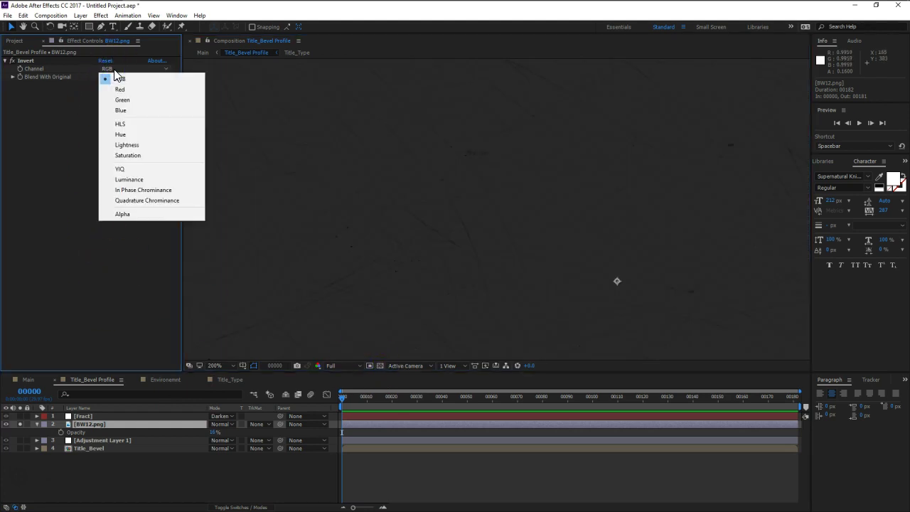
{"action": "left_click", "coordinate": [140, 214]}
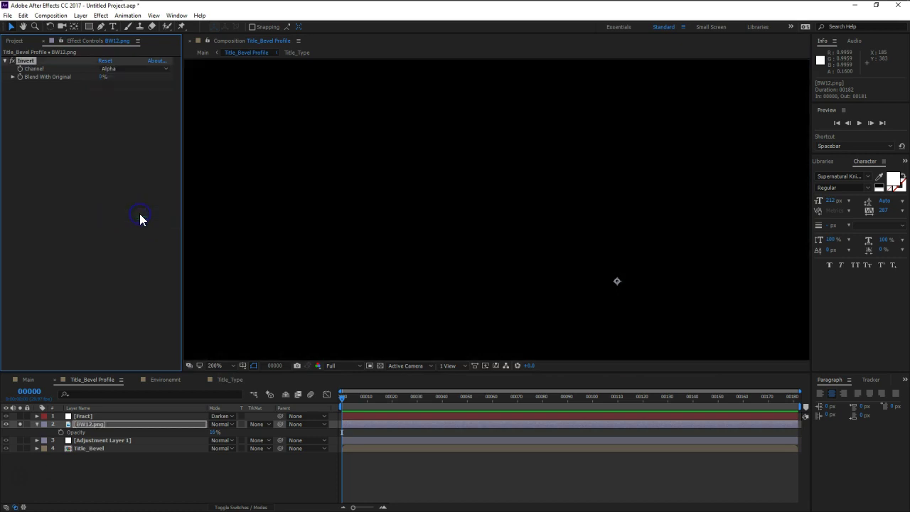
{"action": "left_click", "coordinate": [122, 69]}
{"action": "left_click", "coordinate": [122, 88]}
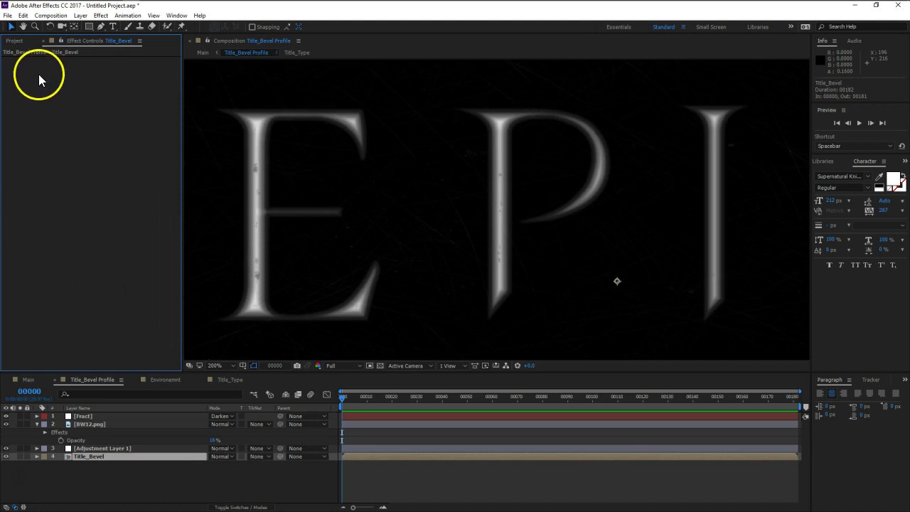
{"action": "left_click", "coordinate": [14, 40]}
Step: Replace the BW12.png footage with BW13.png from the Masks folder
{"action": "right_click", "coordinate": [40, 180]}
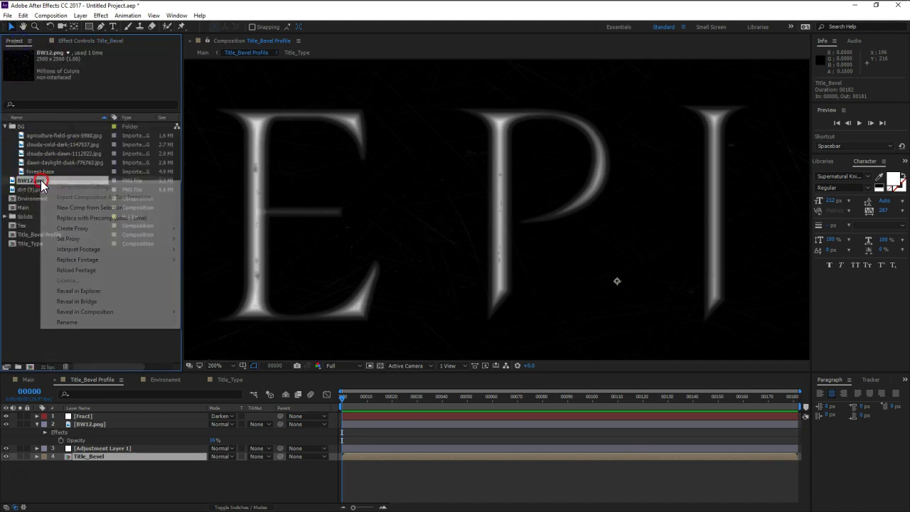
{"action": "mouse_move", "coordinate": [141, 260]}
{"action": "left_click", "coordinate": [191, 259]}
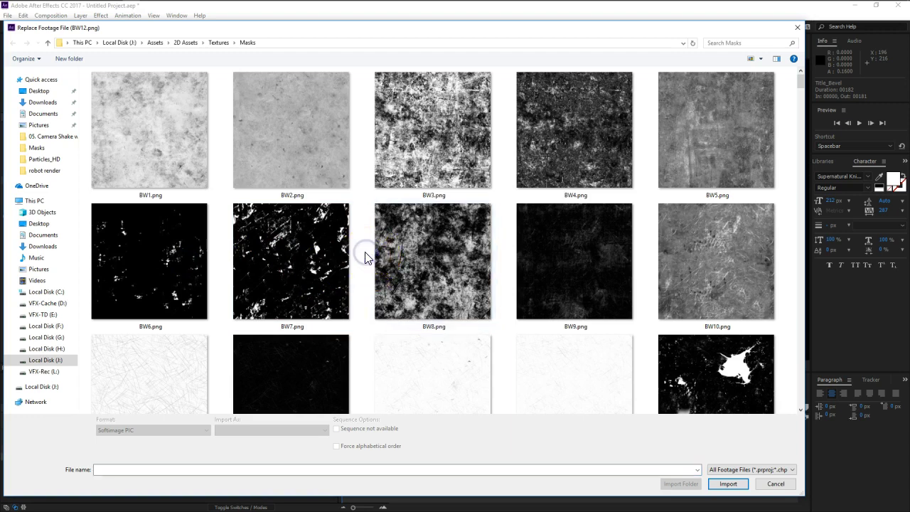
{"action": "scroll", "coordinate": [365, 257], "scroll_direction": "down", "scroll_amount": 2}
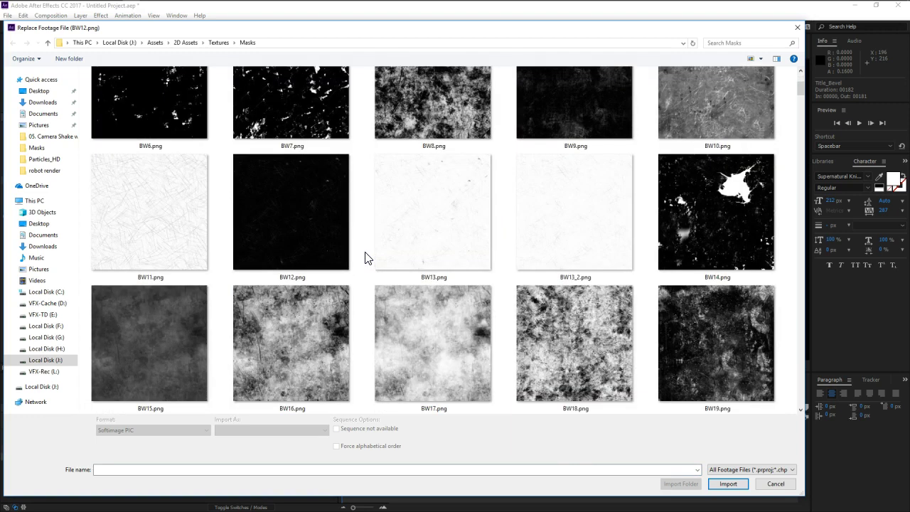
{"action": "scroll", "coordinate": [365, 258], "scroll_direction": "down", "scroll_amount": 2}
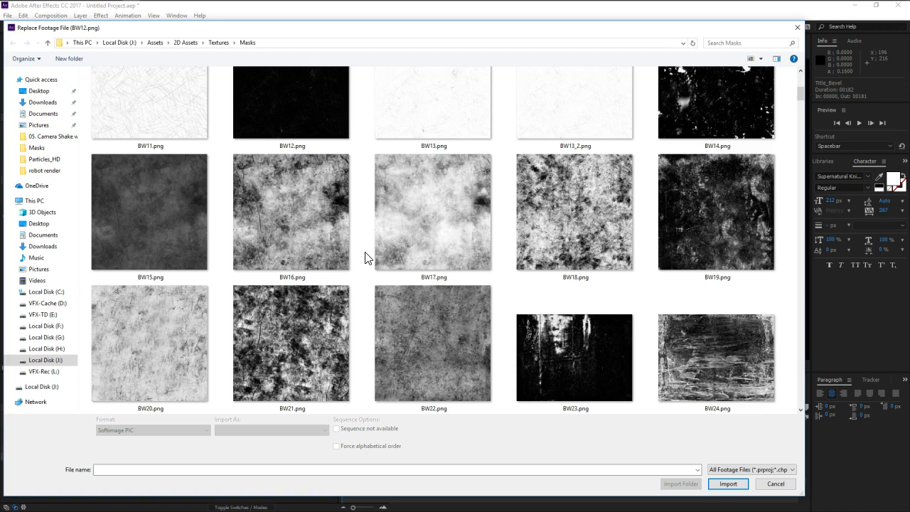
{"action": "scroll", "coordinate": [365, 257], "scroll_direction": "down", "scroll_amount": 1}
{"action": "scroll", "coordinate": [364, 257], "scroll_direction": "down", "scroll_amount": 2}
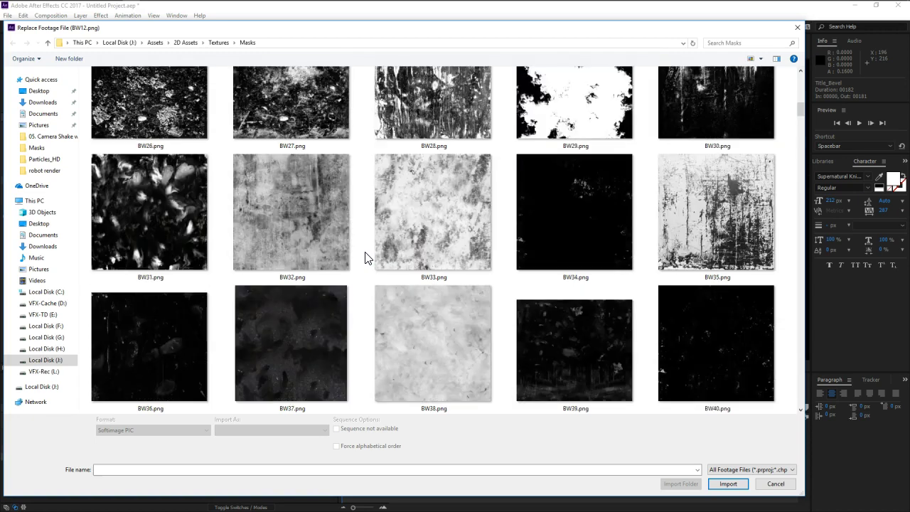
{"action": "scroll", "coordinate": [365, 257], "scroll_direction": "down", "scroll_amount": 1}
{"action": "scroll", "coordinate": [364, 258], "scroll_direction": "down", "scroll_amount": 2}
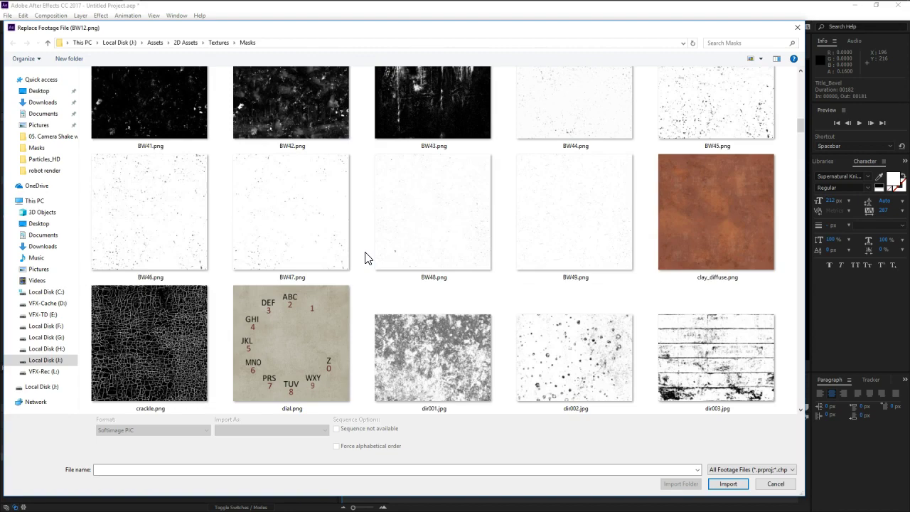
{"action": "scroll", "coordinate": [365, 258], "scroll_direction": "down", "scroll_amount": 2}
{"action": "scroll", "coordinate": [365, 257], "scroll_direction": "up", "scroll_amount": 2}
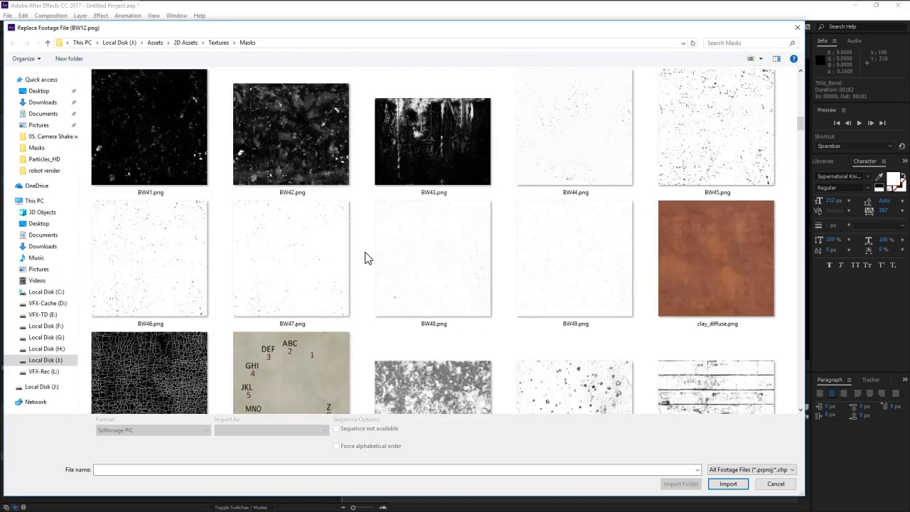
{"action": "scroll", "coordinate": [365, 258], "scroll_direction": "up", "scroll_amount": 2}
{"action": "scroll", "coordinate": [365, 258], "scroll_direction": "up", "scroll_amount": 2}
{"action": "scroll", "coordinate": [365, 257], "scroll_direction": "up", "scroll_amount": 2}
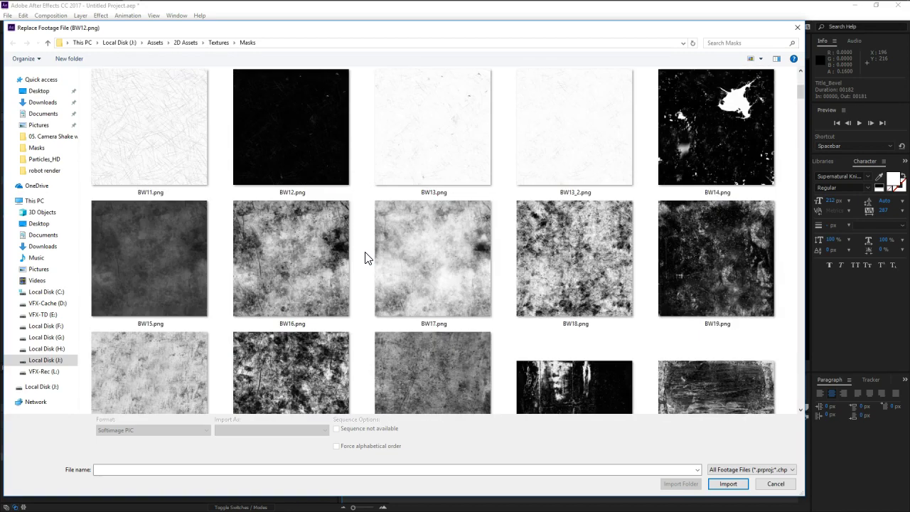
{"action": "left_click", "coordinate": [416, 158]}
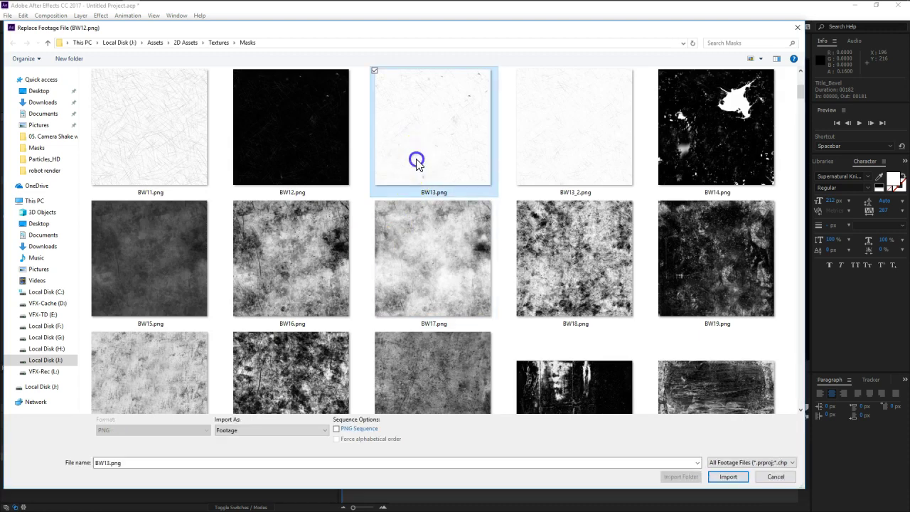
{"action": "left_click", "coordinate": [729, 476]}
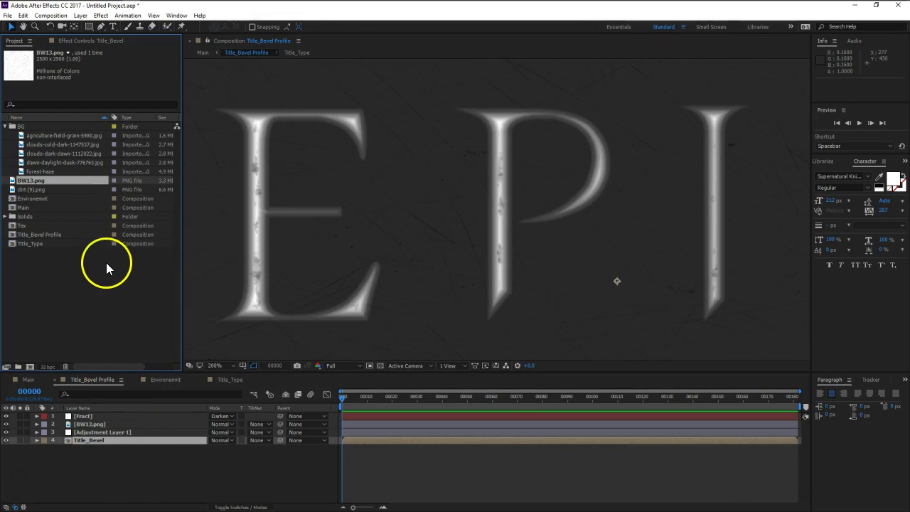
Step: Apply a Curves effect to the BW13.png layer
{"action": "left_click", "coordinate": [163, 424]}
{"action": "key", "text": "ctrl+space"}
{"action": "type", "text": "c"}
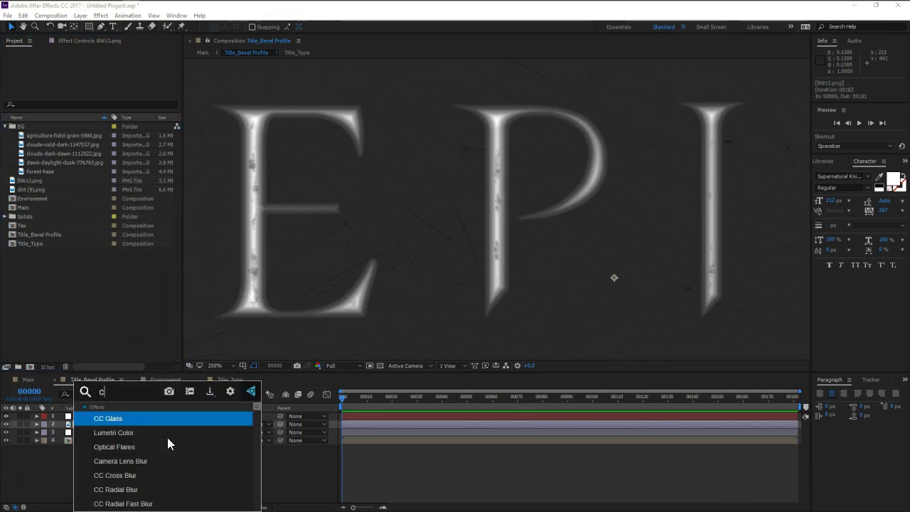
{"action": "type", "text": "urv"}
{"action": "key", "text": "Up"}
{"action": "key", "text": "Return"}
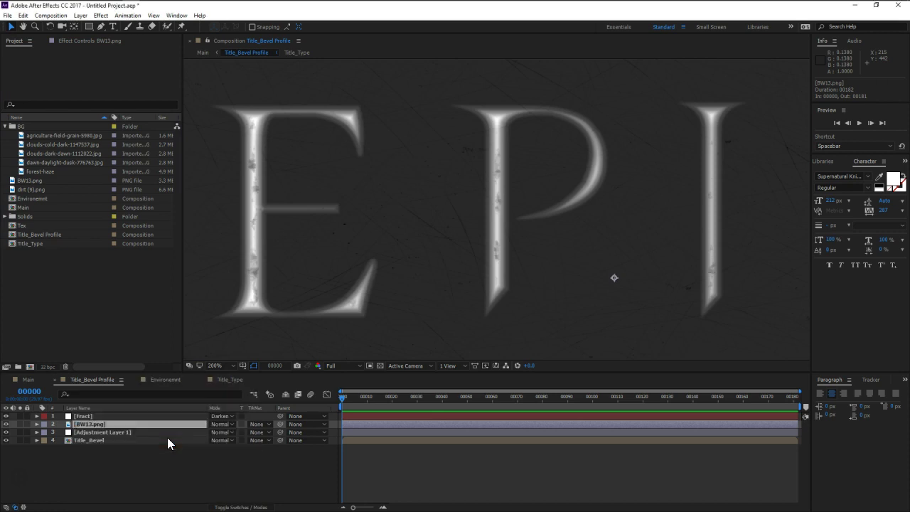
{"action": "left_click", "coordinate": [76, 42]}
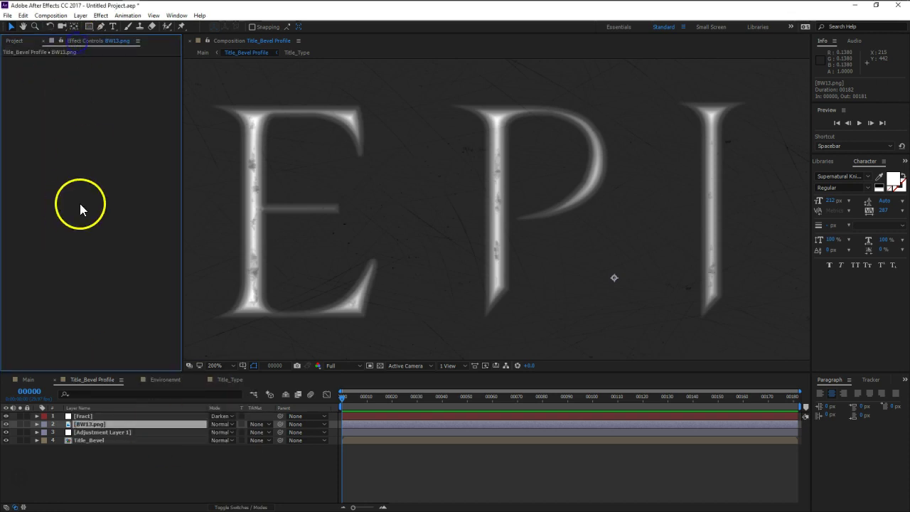
{"action": "key", "text": "ctrl+space"}
{"action": "type", "text": "curv"}
{"action": "left_click", "coordinate": [109, 424]}
Step: Shape the BW13.png curve steeply, boosting highlights and darkening shadows to reveal scratches
{"action": "left_click", "coordinate": [101, 137]}
{"action": "left_click_drag", "start_coordinate": [101, 137], "coordinate": [74, 108]}
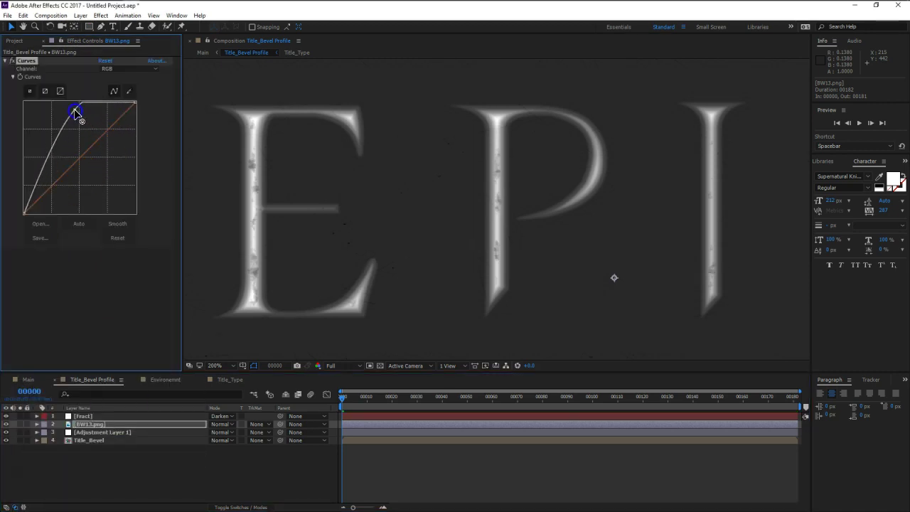
{"action": "left_click", "coordinate": [45, 167]}
{"action": "left_click_drag", "start_coordinate": [44, 167], "coordinate": [61, 208]}
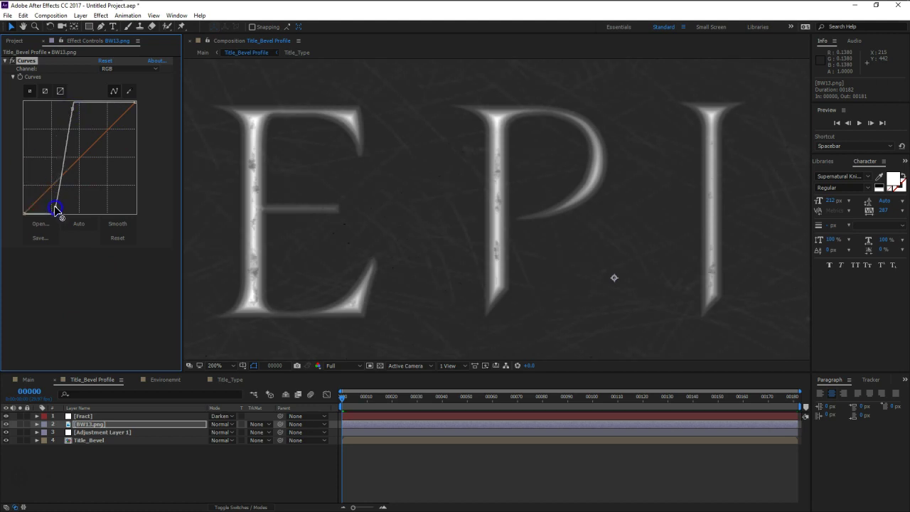
{"action": "left_click_drag", "start_coordinate": [60, 208], "coordinate": [64, 209]}
{"action": "left_click", "coordinate": [74, 143]}
{"action": "left_click_drag", "start_coordinate": [74, 143], "coordinate": [72, 108]}
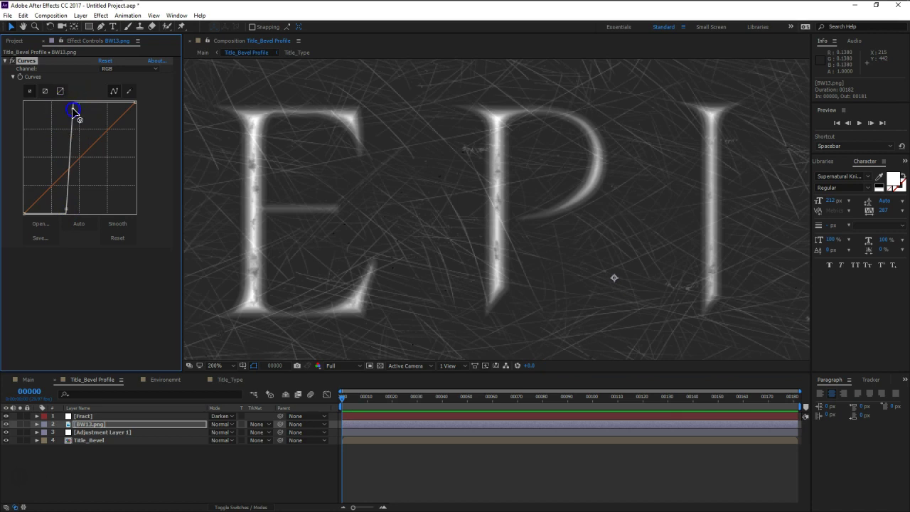
Step: Set BW13.png to Darken blending and add an Invert effect to it
{"action": "left_click", "coordinate": [217, 424]}
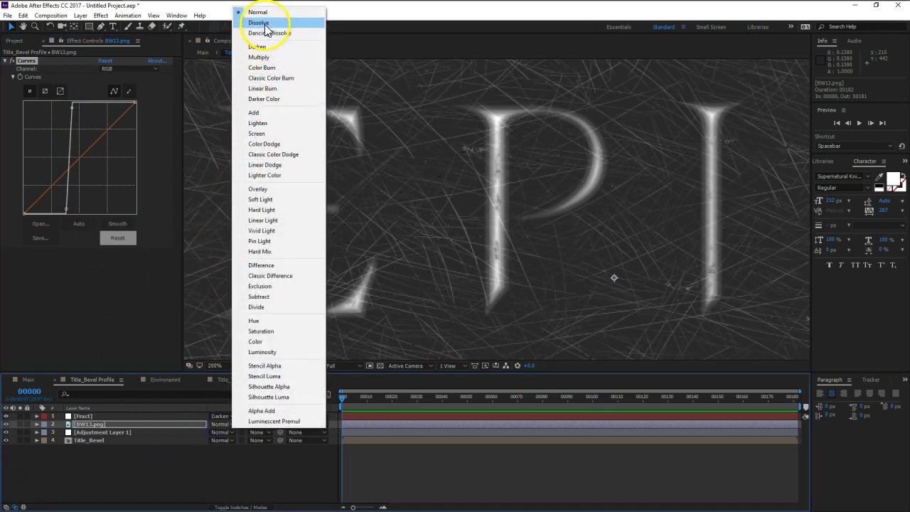
{"action": "left_click", "coordinate": [257, 47]}
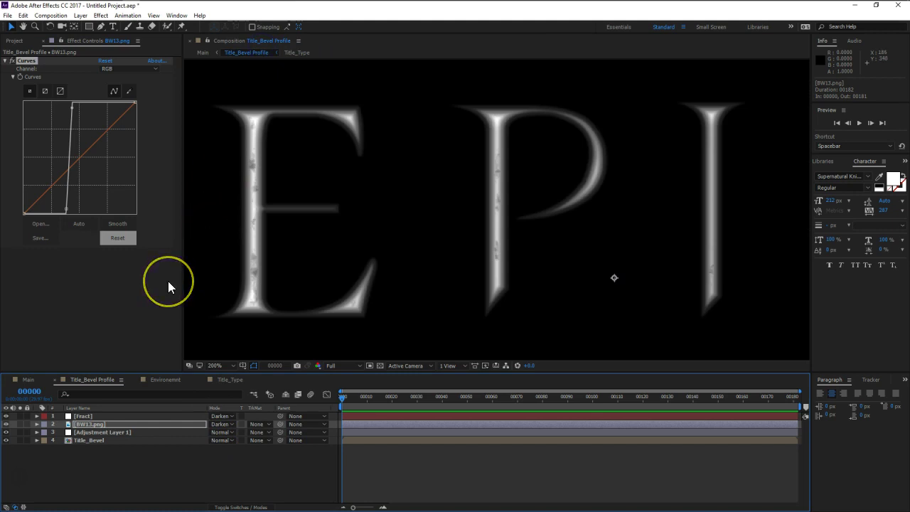
{"action": "key", "text": "ctrl+space"}
{"action": "type", "text": "in"}
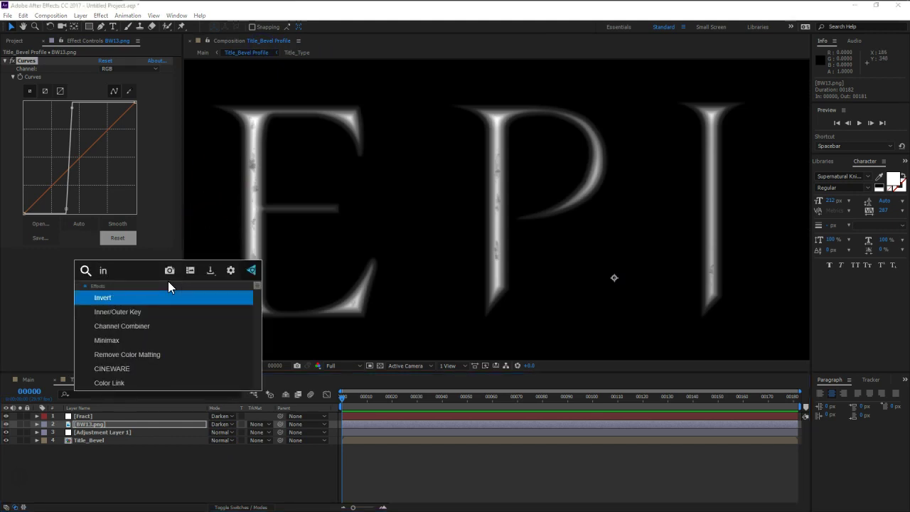
{"action": "key", "text": "Return"}
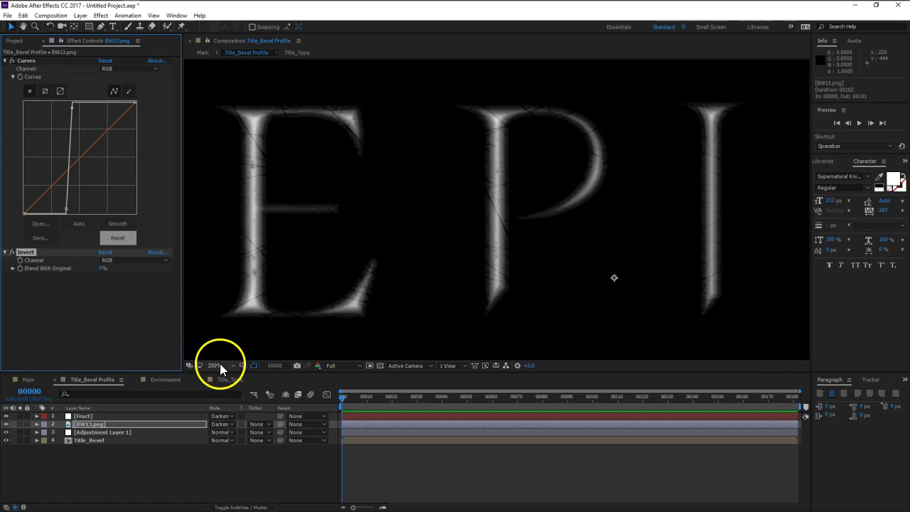
{"action": "left_click", "coordinate": [99, 476]}
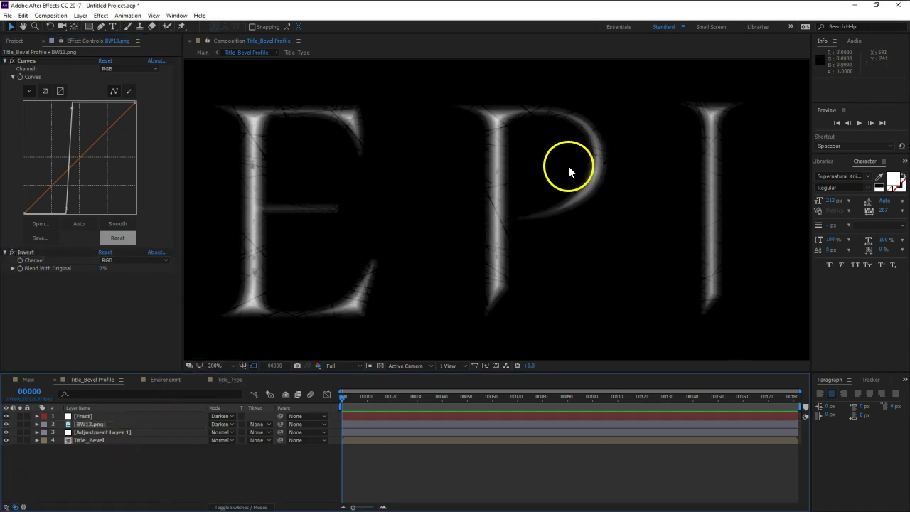
Step: Rescale the BW13.png scratch texture and pan across the letters to check it
{"action": "left_click", "coordinate": [96, 415]}
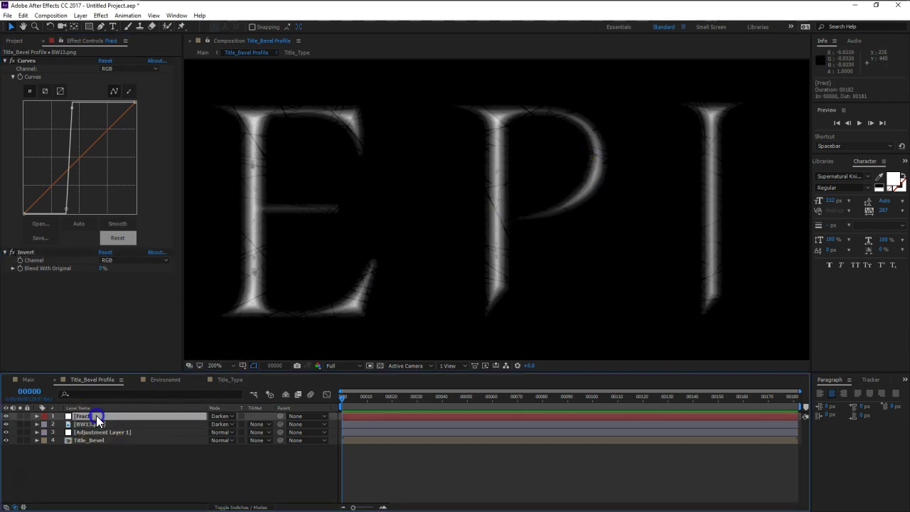
{"action": "left_click", "coordinate": [91, 425]}
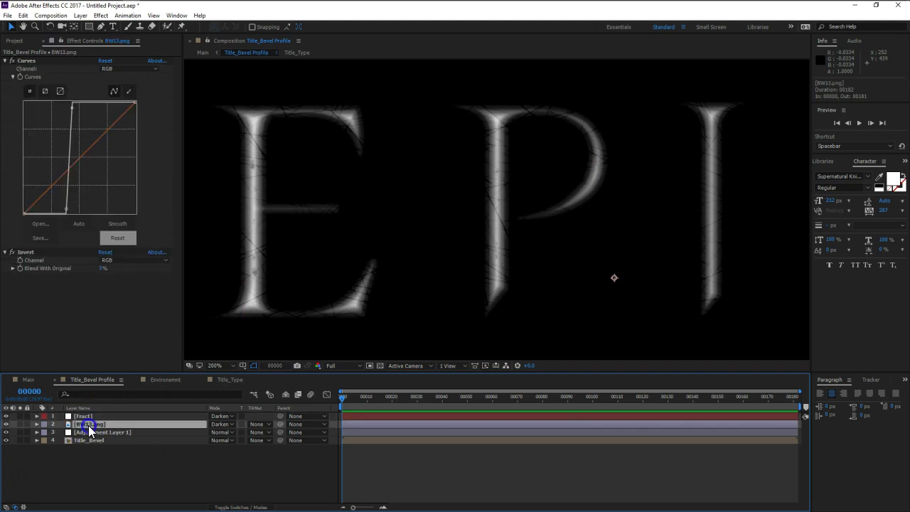
{"action": "scroll", "coordinate": [397, 203], "scroll_direction": "down", "scroll_amount": 1}
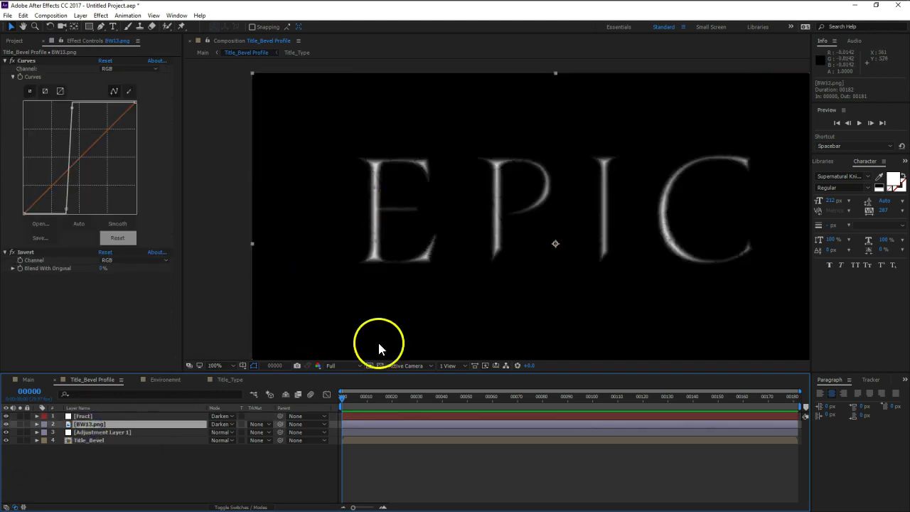
{"action": "key", "text": "s"}
{"action": "scroll", "coordinate": [488, 250], "scroll_direction": "up", "scroll_amount": 1}
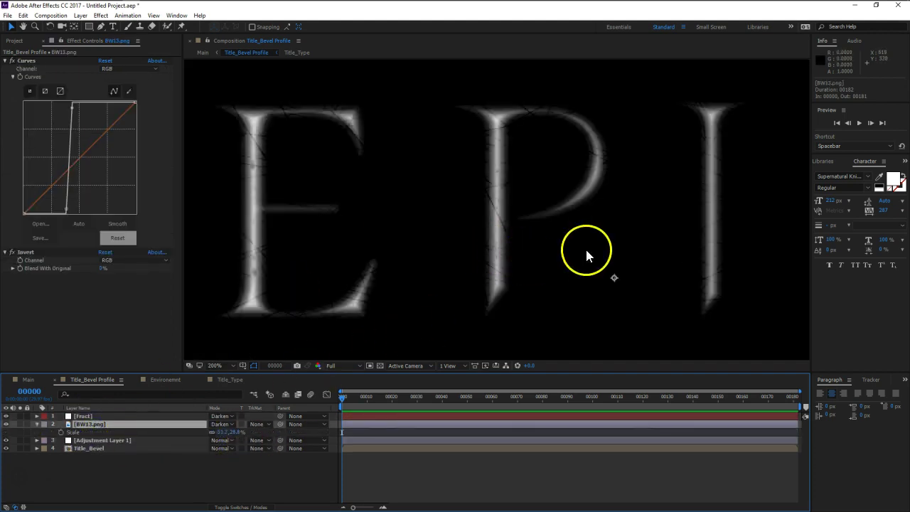
{"action": "left_click", "coordinate": [585, 239]}
{"action": "left_click_drag", "start_coordinate": [238, 435], "coordinate": [233, 433]}
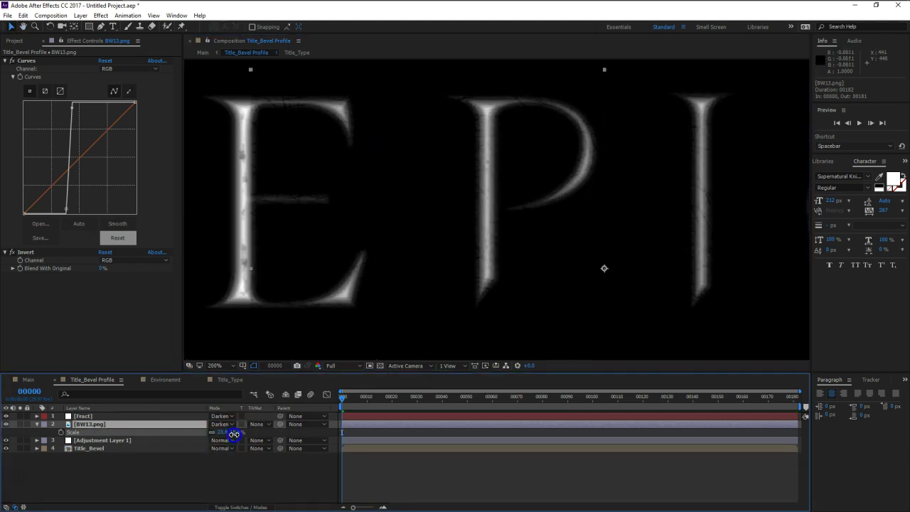
{"action": "key", "text": "h"}
{"action": "left_click_drag", "start_coordinate": [642, 209], "coordinate": [379, 204]}
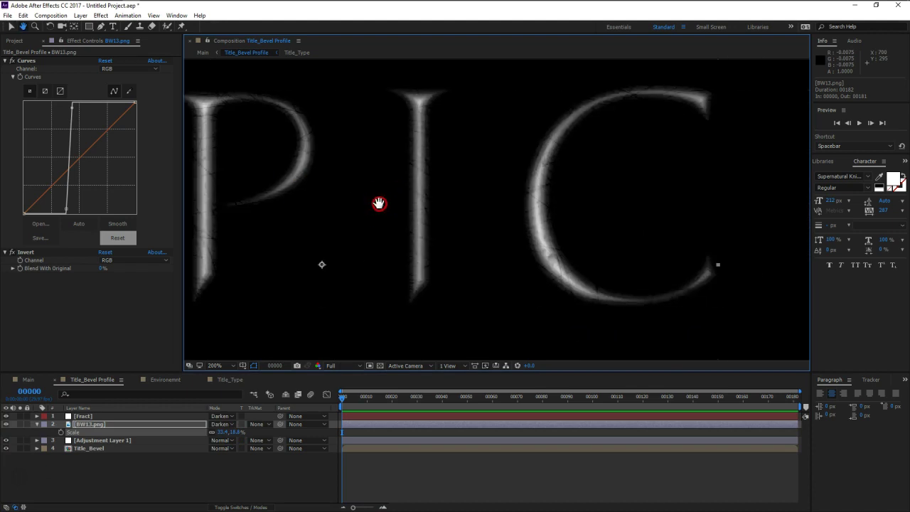
{"action": "left_click_drag", "start_coordinate": [188, 208], "coordinate": [420, 211]}
{"action": "key", "text": "v"}
Step: Fade BW13.png's opacity, set Fract opacity around 44–48%, and raise Fractal Noise contrast to 197
{"action": "key", "text": "t"}
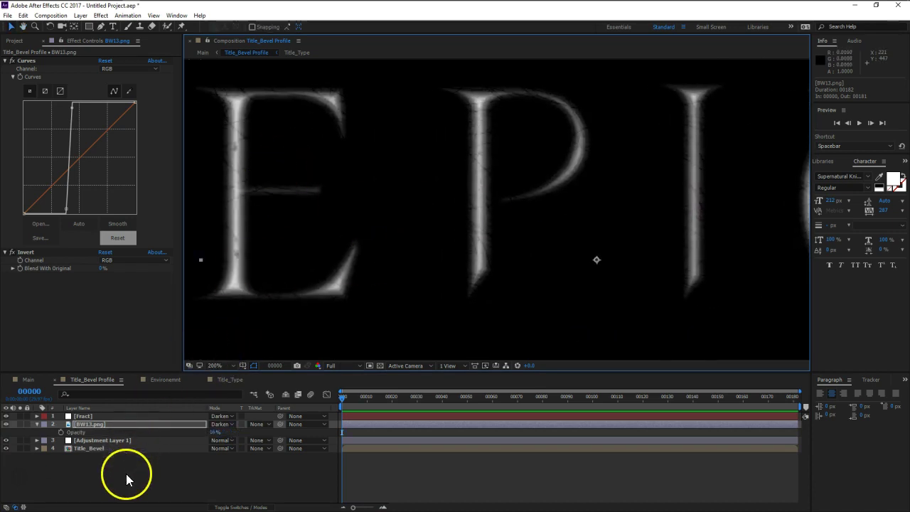
{"action": "left_click", "coordinate": [214, 433]}
{"action": "left_click_drag", "start_coordinate": [214, 433], "coordinate": [211, 434]}
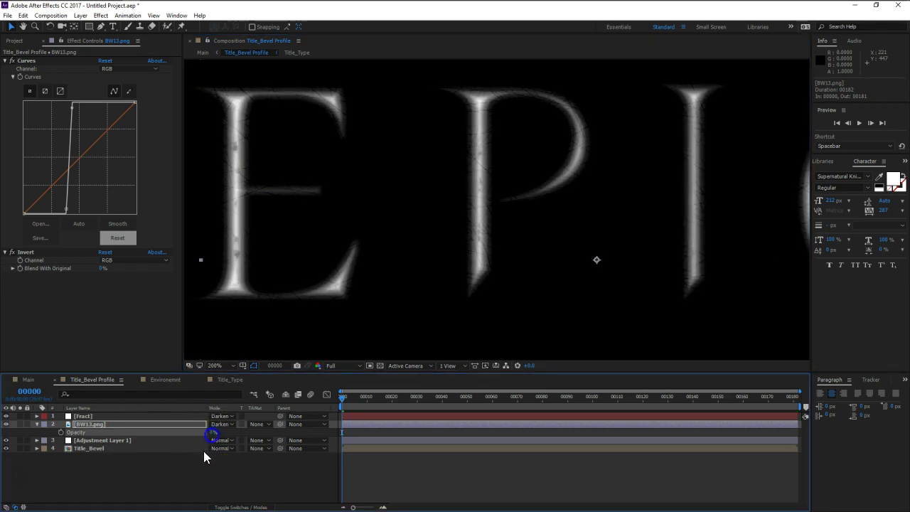
{"action": "left_click", "coordinate": [89, 416]}
{"action": "key", "text": "t"}
{"action": "left_click_drag", "start_coordinate": [214, 424], "coordinate": [185, 428]}
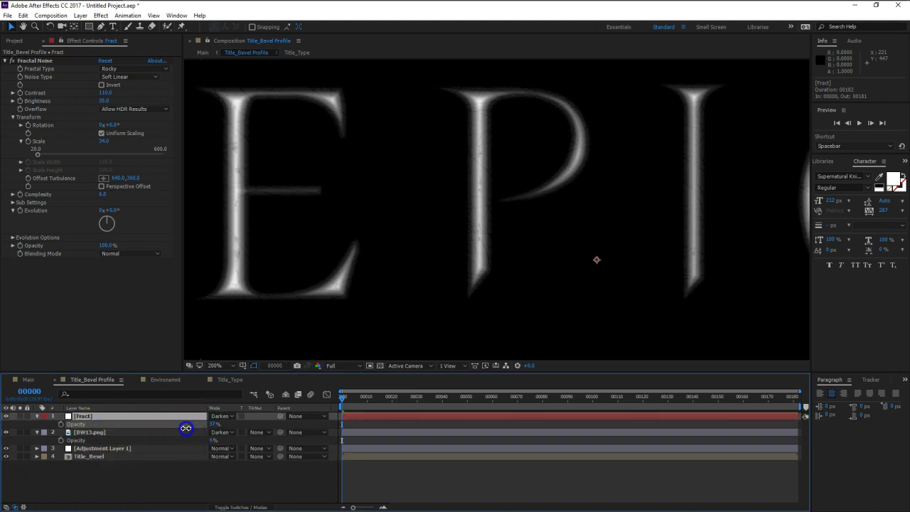
{"action": "left_click_drag", "start_coordinate": [185, 428], "coordinate": [189, 427]}
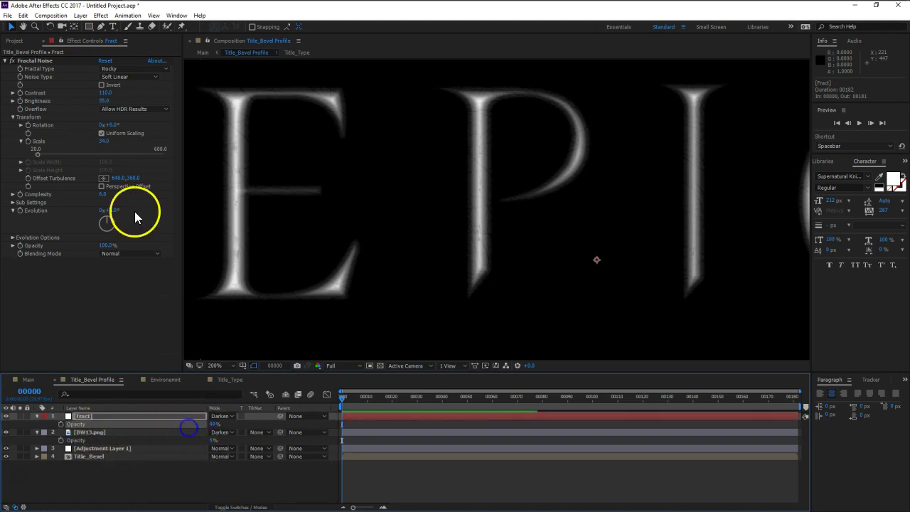
{"action": "mouse_move", "coordinate": [106, 92]}
{"action": "left_mouse_down"}
{"action": "mouse_move", "coordinate": [146, 92]}
{"action": "mouse_move", "coordinate": [96, 104]}
{"action": "mouse_move", "coordinate": [105, 117]}
{"action": "left_mouse_up"}
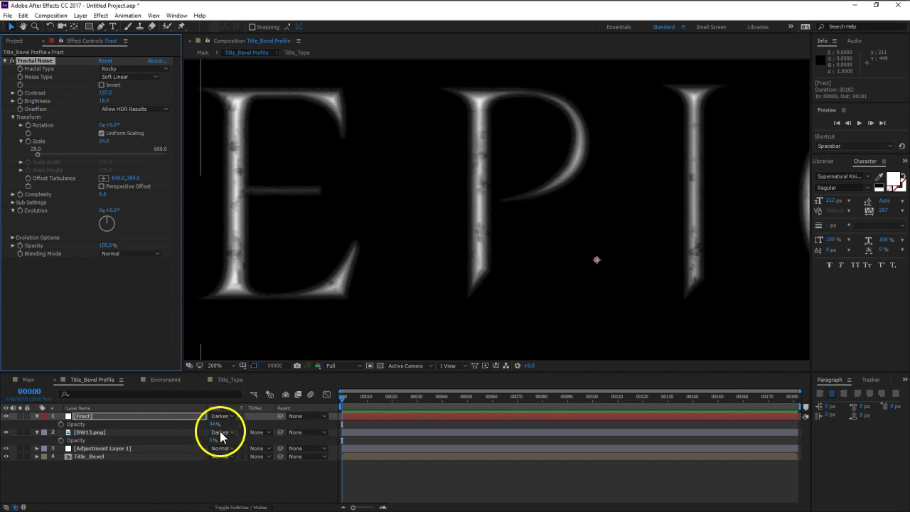
Step: Review the Main, Title_Type and Environment comps, then steepen the BW13.png curve further
{"action": "left_click", "coordinate": [32, 380]}
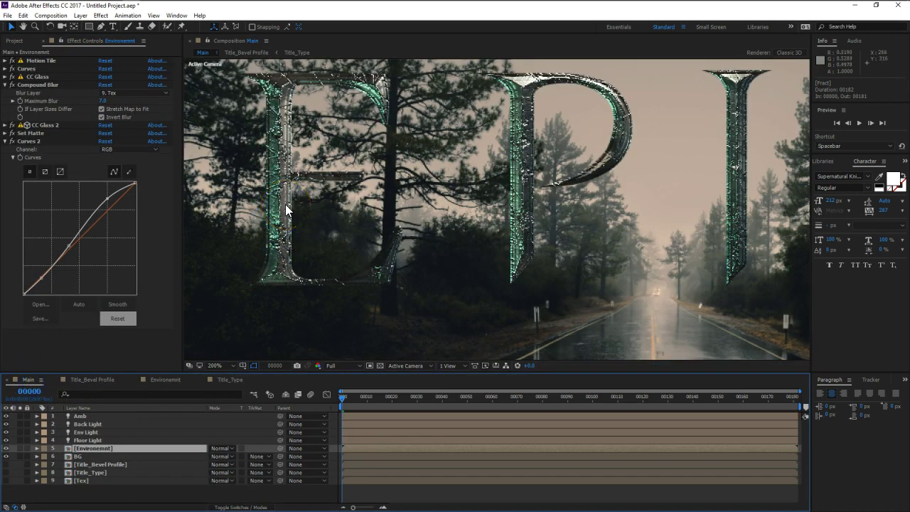
{"action": "left_click", "coordinate": [232, 379]}
{"action": "left_click", "coordinate": [164, 381]}
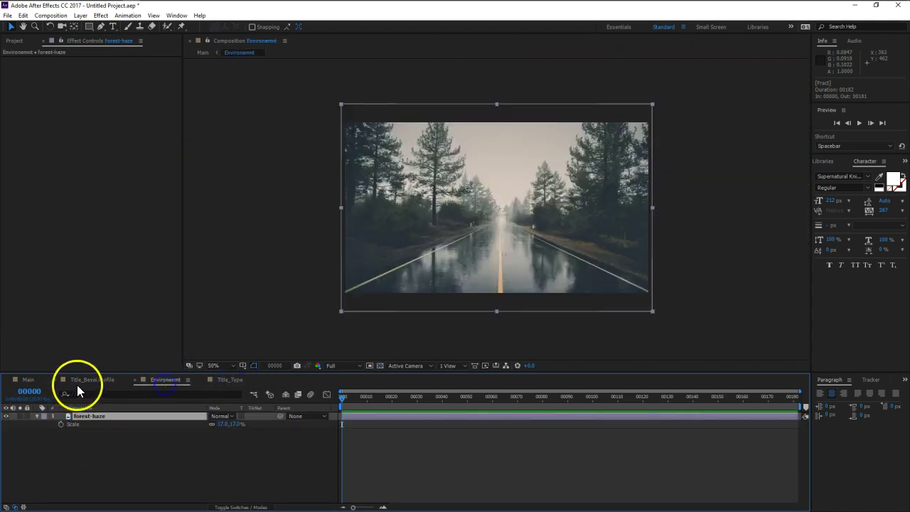
{"action": "left_click", "coordinate": [77, 383]}
{"action": "left_click", "coordinate": [90, 433]}
{"action": "left_click_drag", "start_coordinate": [73, 195], "coordinate": [57, 212]}
Step: Set BW13.png opacity to 7% and Fract opacity to 38%, comparing in Main
{"action": "left_click", "coordinate": [28, 379]}
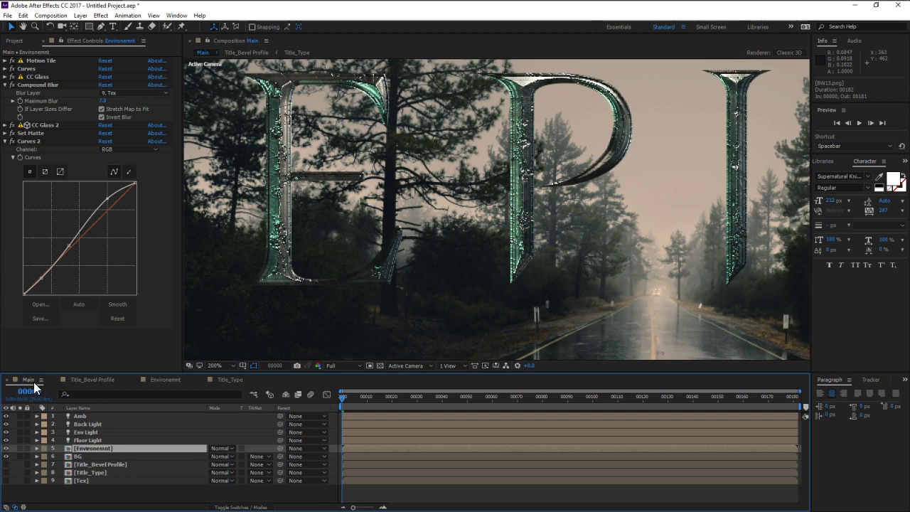
{"action": "left_click", "coordinate": [101, 379]}
{"action": "left_click", "coordinate": [212, 441]}
{"action": "type", "text": "7"}
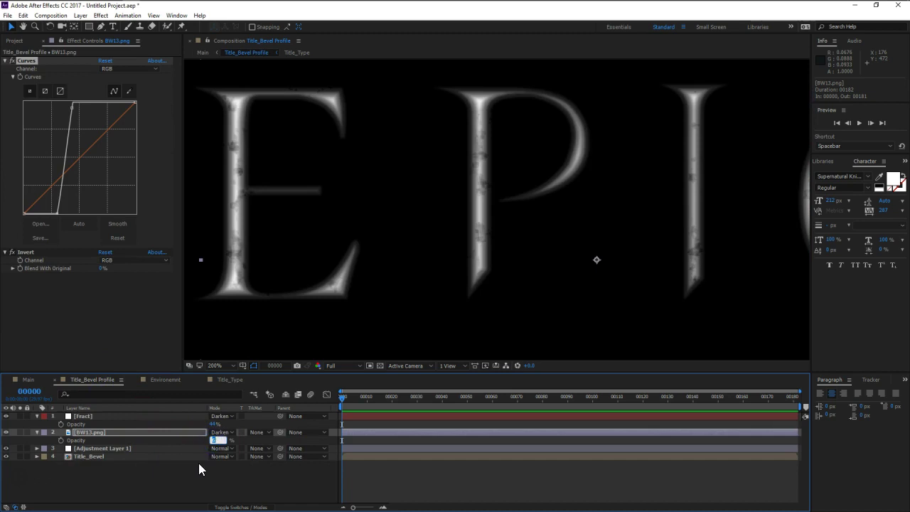
{"action": "key", "text": "Return"}
{"action": "left_click", "coordinate": [29, 380]}
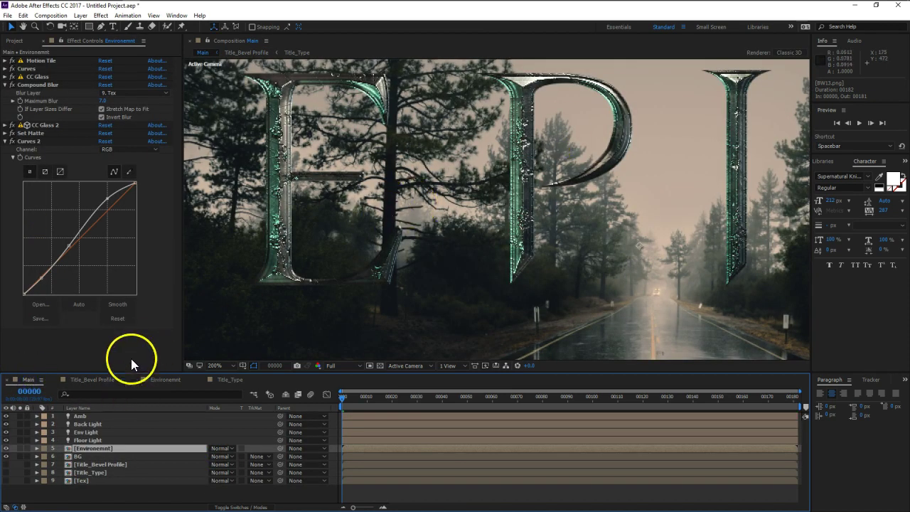
{"action": "left_click", "coordinate": [87, 383]}
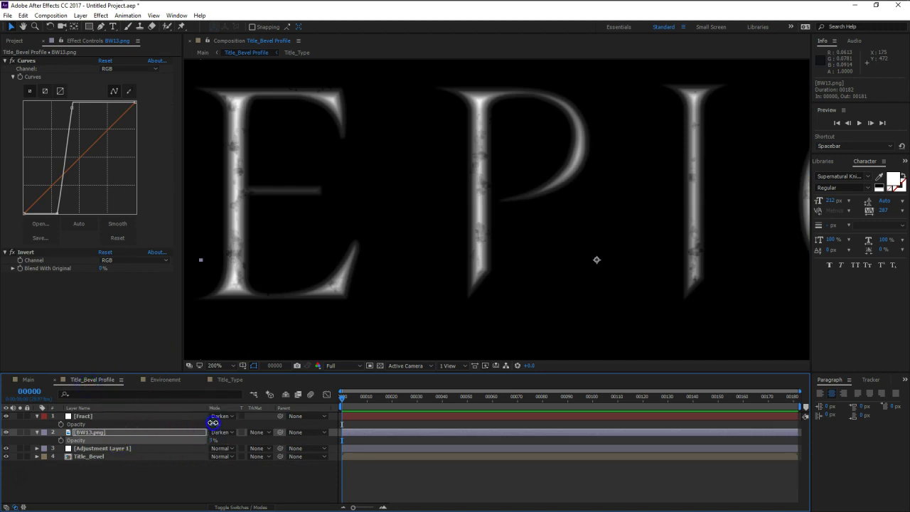
{"action": "left_click_drag", "start_coordinate": [200, 425], "coordinate": [185, 436]}
Step: Review the scratched EPIC title in the Main composition and collapse the Curves 2 settings
{"action": "left_click", "coordinate": [29, 380]}
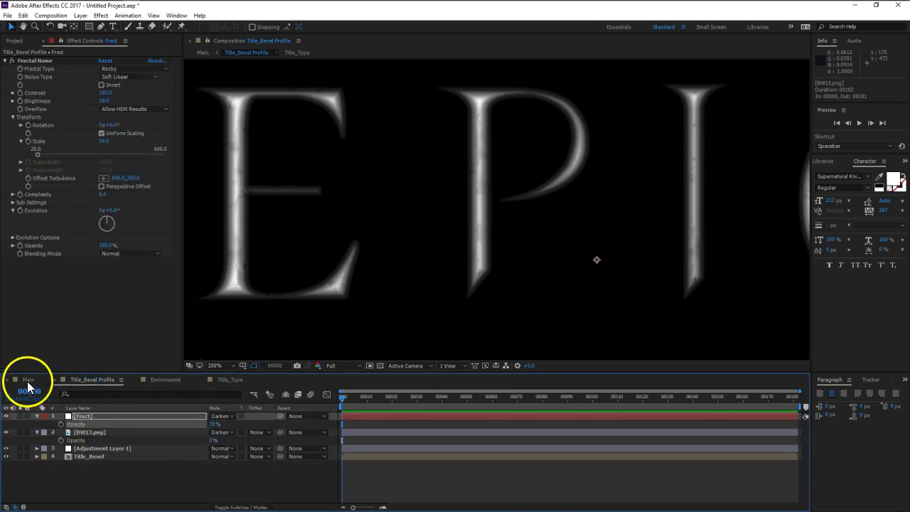
{"action": "left_click", "coordinate": [540, 194]}
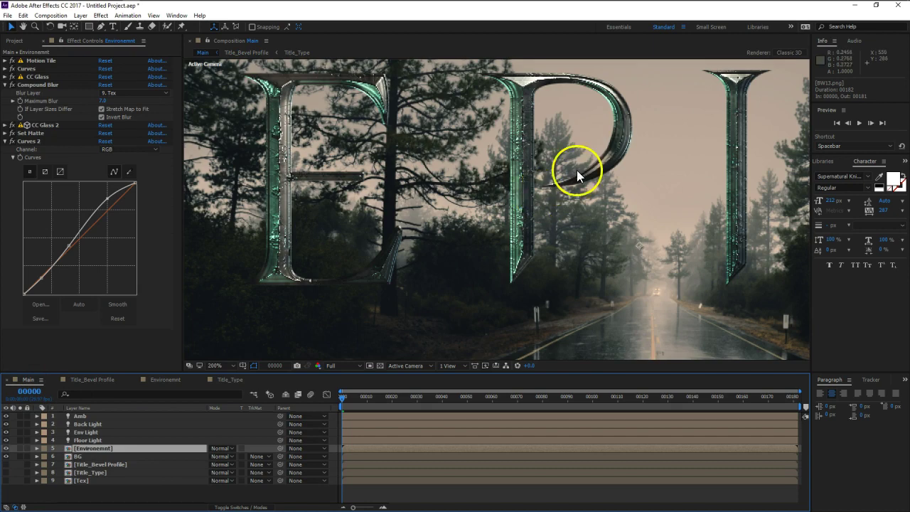
{"action": "mouse_move", "coordinate": [630, 163]}
{"action": "left_mouse_down"}
{"action": "mouse_move", "coordinate": [406, 166]}
{"action": "mouse_move", "coordinate": [432, 170]}
{"action": "mouse_move", "coordinate": [406, 183]}
{"action": "mouse_move", "coordinate": [625, 187]}
{"action": "left_mouse_up"}
{"action": "left_click_drag", "start_coordinate": [417, 197], "coordinate": [523, 202]}
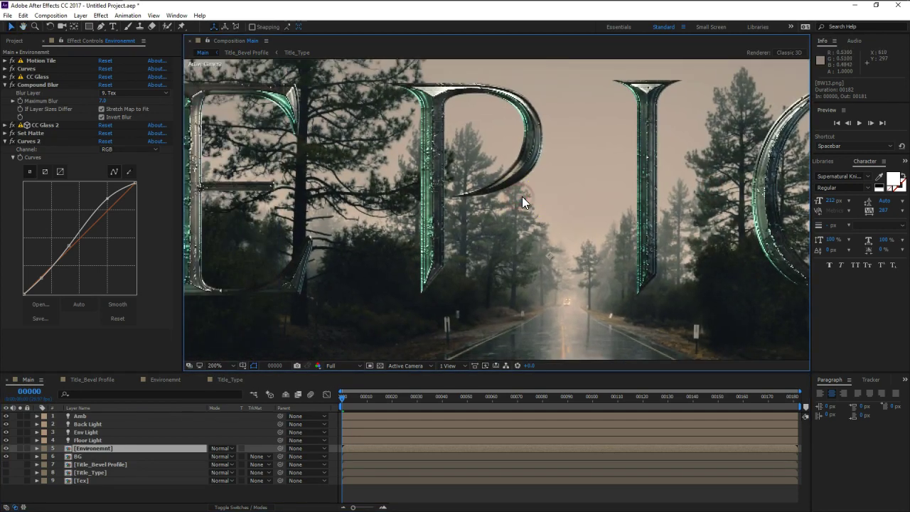
{"action": "left_click", "coordinate": [196, 489]}
{"action": "scroll", "coordinate": [438, 156], "scroll_direction": "down", "scroll_amount": 2}
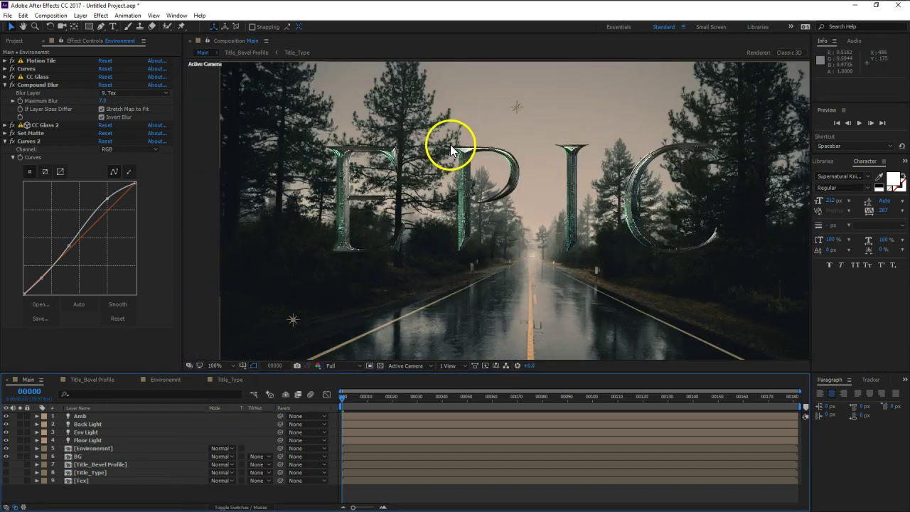
{"action": "scroll", "coordinate": [450, 146], "scroll_direction": "up", "scroll_amount": 2}
{"action": "left_click", "coordinate": [503, 178]}
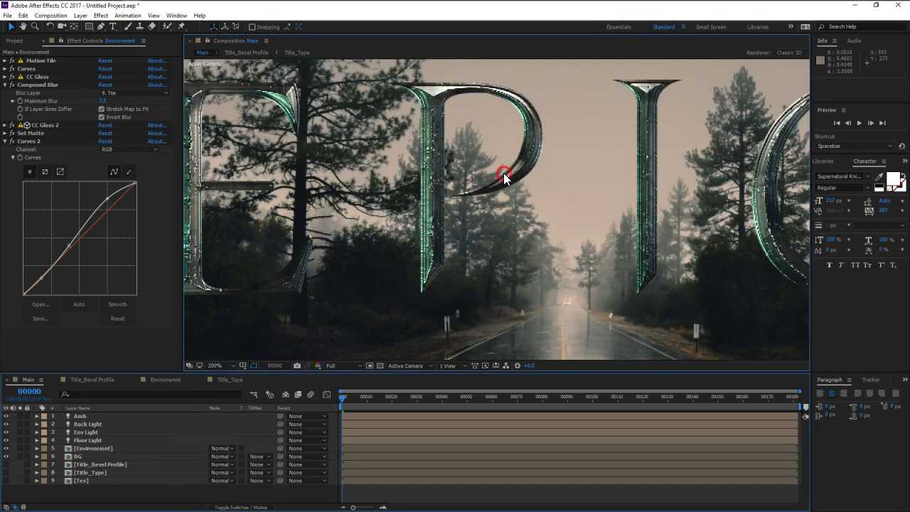
{"action": "left_click", "coordinate": [13, 141]}
{"action": "mouse_move", "coordinate": [640, 182]}
{"action": "left_mouse_down"}
{"action": "mouse_move", "coordinate": [382, 176]}
{"action": "mouse_move", "coordinate": [538, 193]}
{"action": "left_mouse_up"}
{"action": "mouse_move", "coordinate": [351, 204]}
{"action": "left_mouse_down"}
{"action": "mouse_move", "coordinate": [497, 203]}
{"action": "mouse_move", "coordinate": [421, 197]}
{"action": "left_mouse_up"}
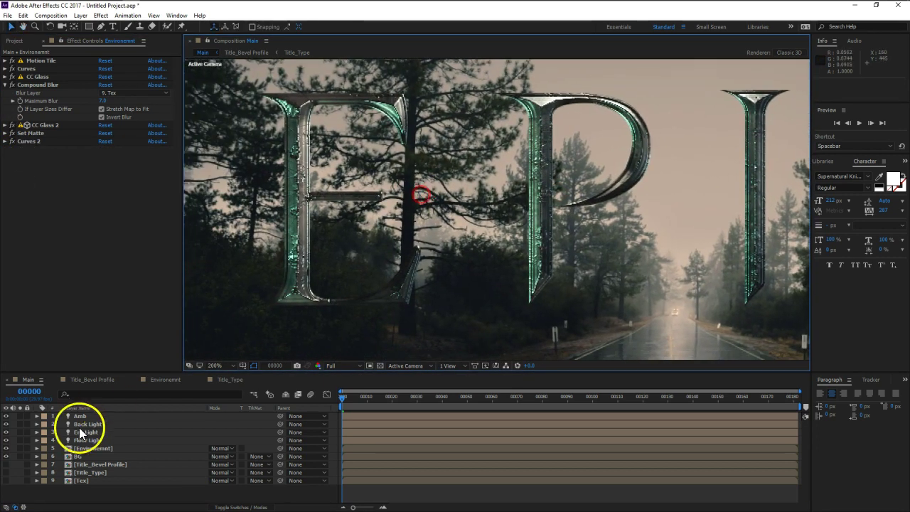
Step: Duplicate the Environemnt layer and rename the copy to Extrude
{"action": "left_click", "coordinate": [92, 451]}
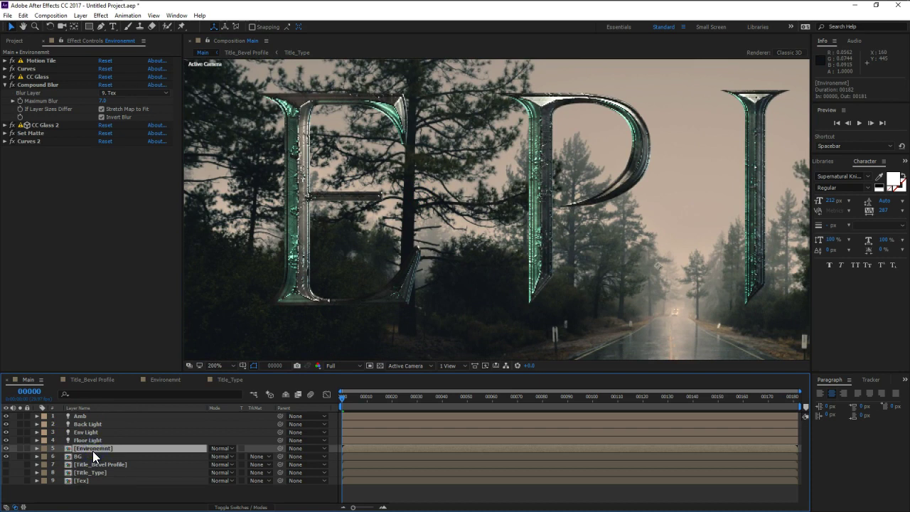
{"action": "key", "text": "ctrl+d"}
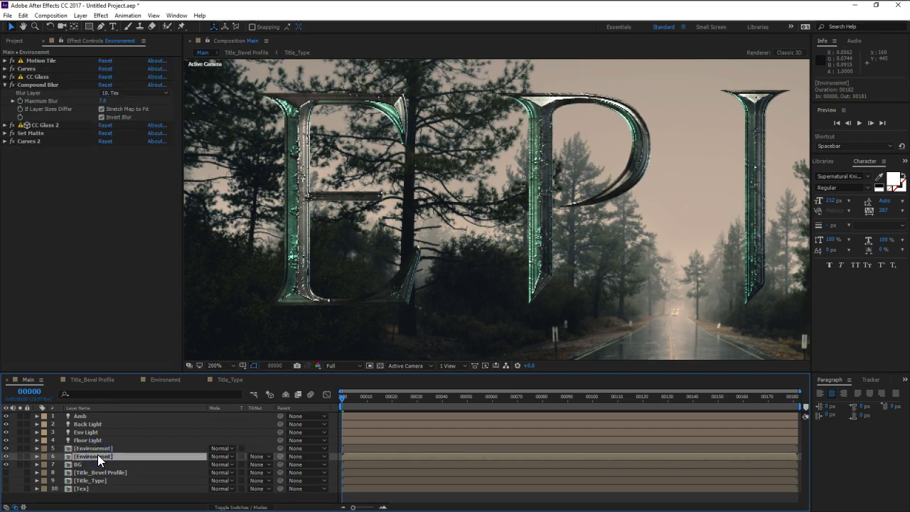
{"action": "key", "text": "Return"}
{"action": "type", "text": "Extrude"}
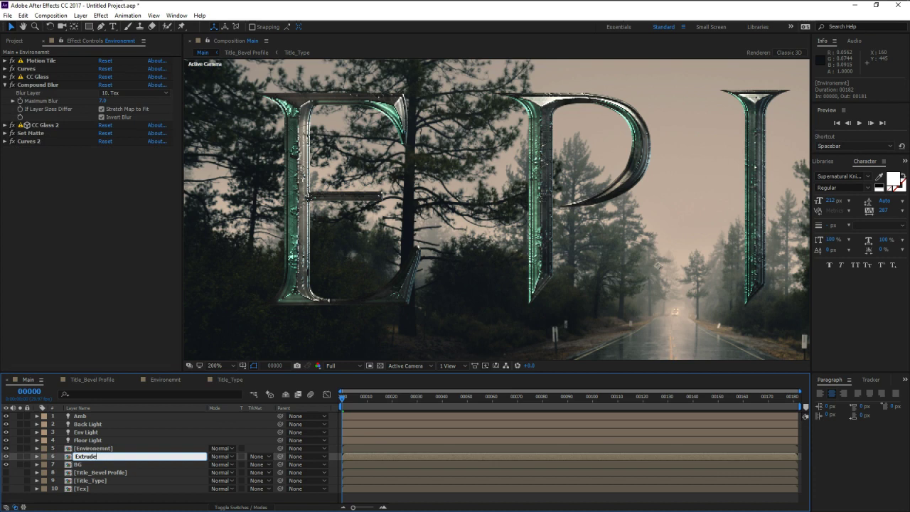
{"action": "key", "text": "Return"}
Step: Delete the Motion Tile, Curves and CC Glass effects from the Extrude layer
{"action": "left_click", "coordinate": [5, 84]}
{"action": "left_click", "coordinate": [30, 60]}
{"action": "key", "text": "Delete"}
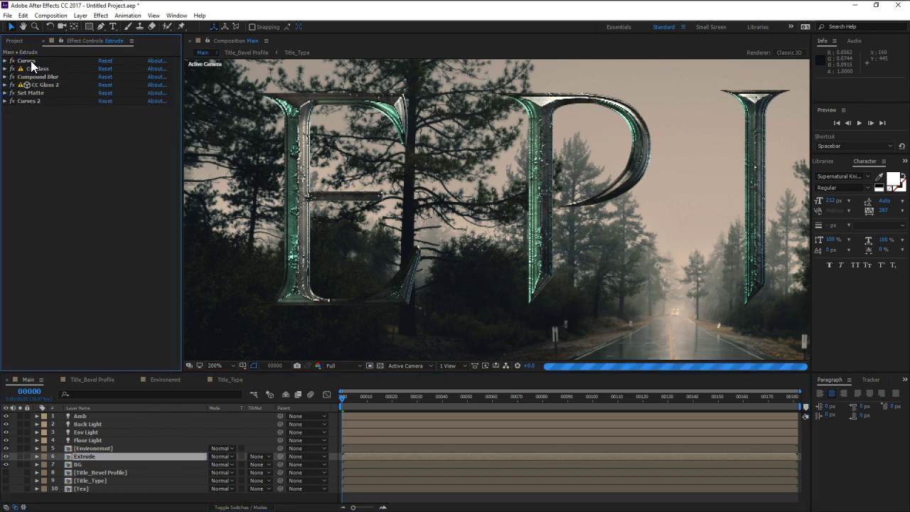
{"action": "left_click", "coordinate": [30, 61]}
{"action": "key", "text": "Delete"}
{"action": "left_click", "coordinate": [31, 61]}
{"action": "key", "text": "Delete"}
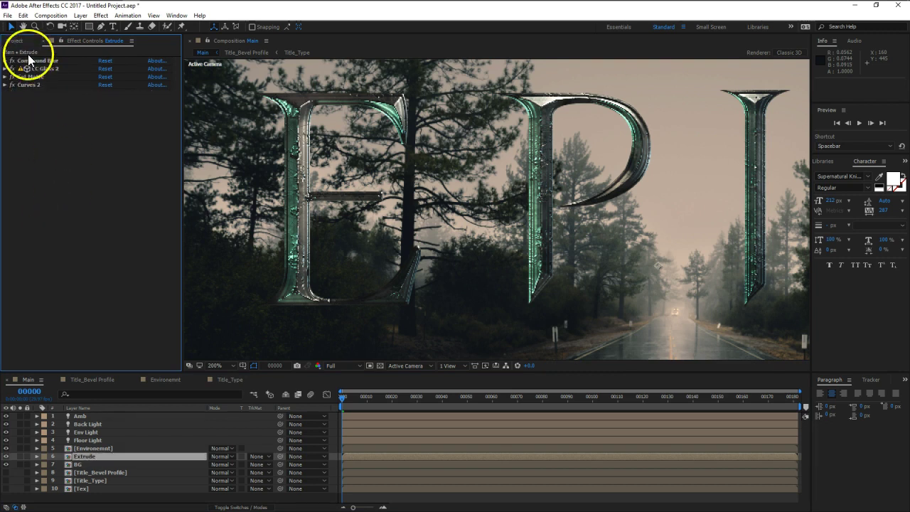
Step: Add CC Radial Blur to Extrude with its type set to Fading Zoom
{"action": "key", "text": "ctrl+space"}
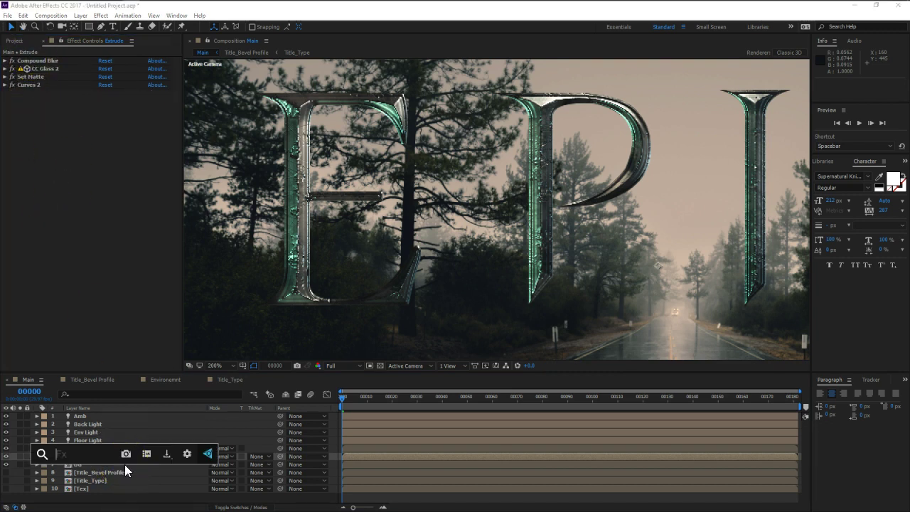
{"action": "type", "text": "cc rad"}
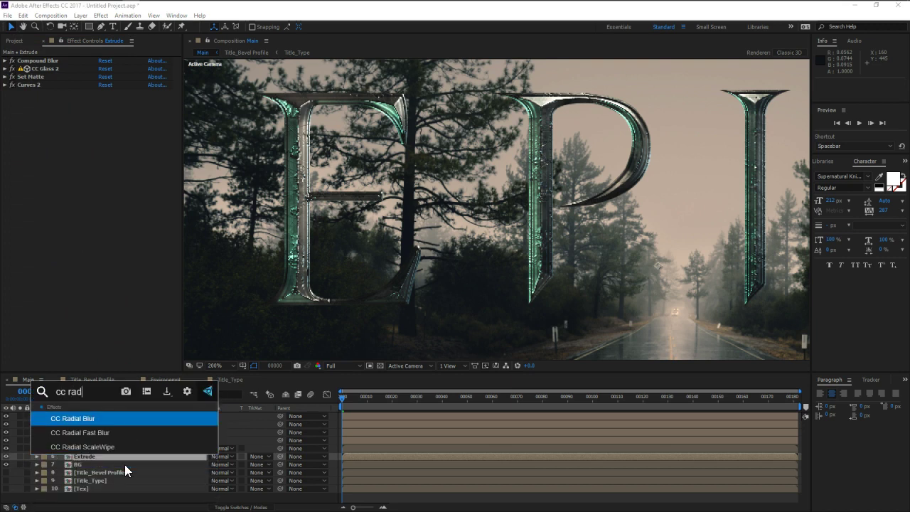
{"action": "left_click", "coordinate": [110, 420]}
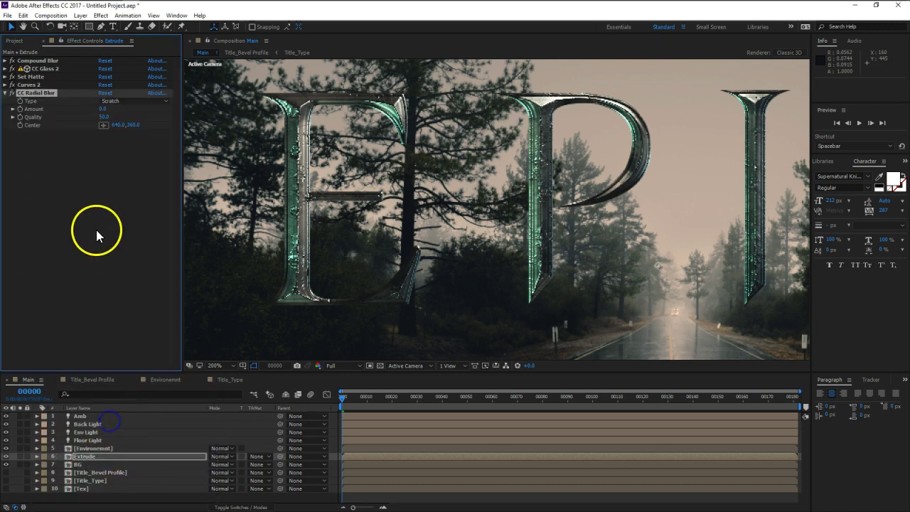
{"action": "left_click", "coordinate": [110, 101]}
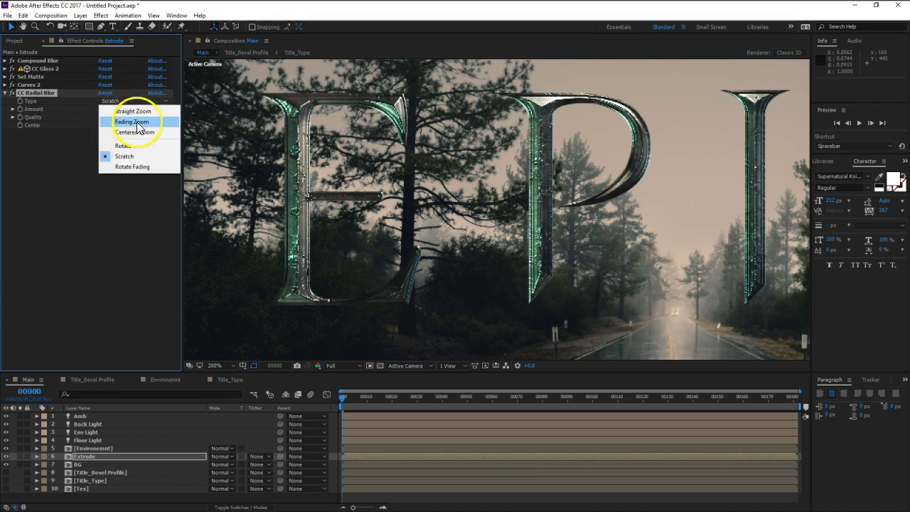
{"action": "left_click", "coordinate": [138, 124]}
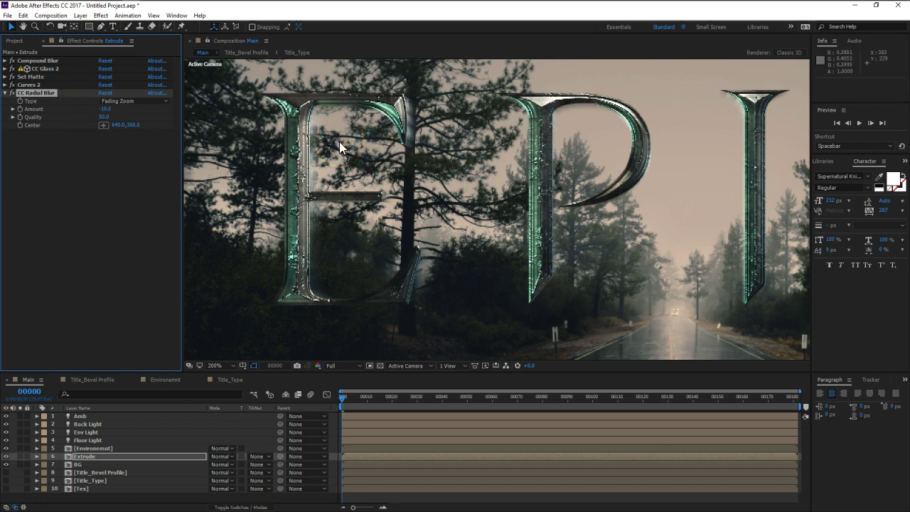
{"action": "left_click", "coordinate": [321, 138]}
Step: Apply a Curves effect to the Extrude layer and set its channel to Alpha
{"action": "key", "text": "ctrl+space"}
{"action": "type", "text": "curv"}
{"action": "key", "text": "Return"}
{"action": "left_click", "coordinate": [126, 150]}
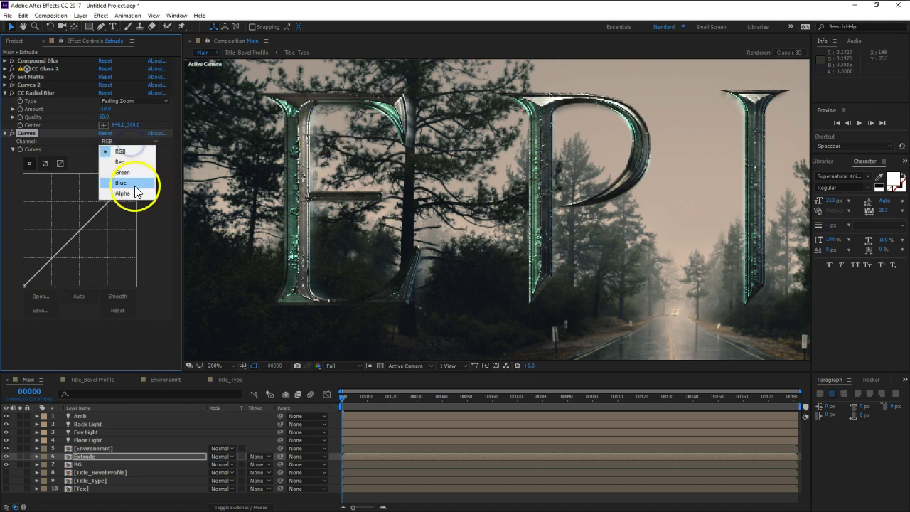
{"action": "left_click", "coordinate": [123, 193]}
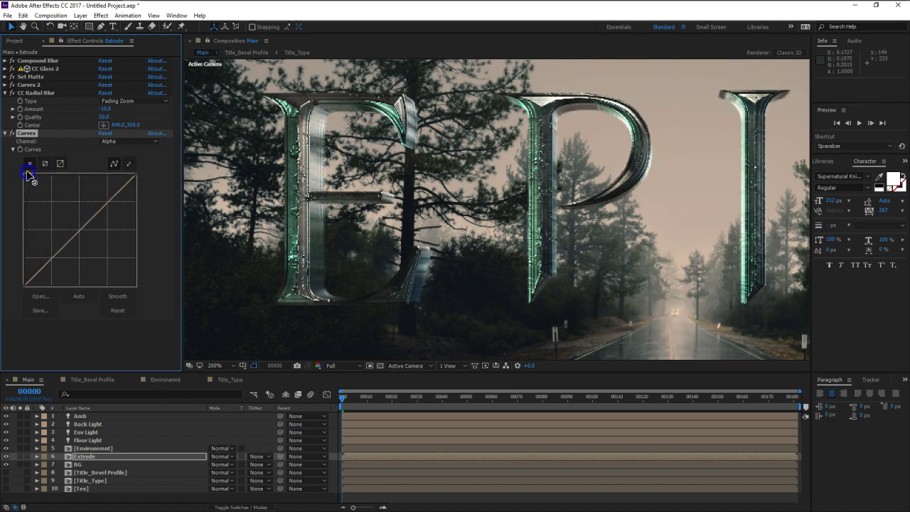
Step: Raise CC Radial Blur's Quality on Extrude to 100 while checking the letters
{"action": "key", "text": "h"}
{"action": "mouse_move", "coordinate": [695, 211]}
{"action": "left_mouse_down"}
{"action": "mouse_move", "coordinate": [499, 188]}
{"action": "mouse_move", "coordinate": [633, 199]}
{"action": "left_mouse_up"}
{"action": "left_click", "coordinate": [306, 205]}
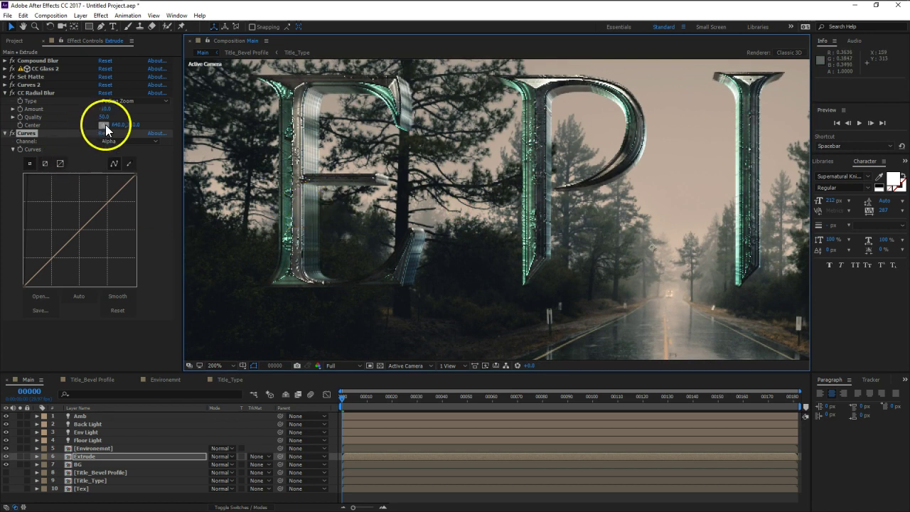
{"action": "left_click_drag", "start_coordinate": [100, 122], "coordinate": [375, 118]}
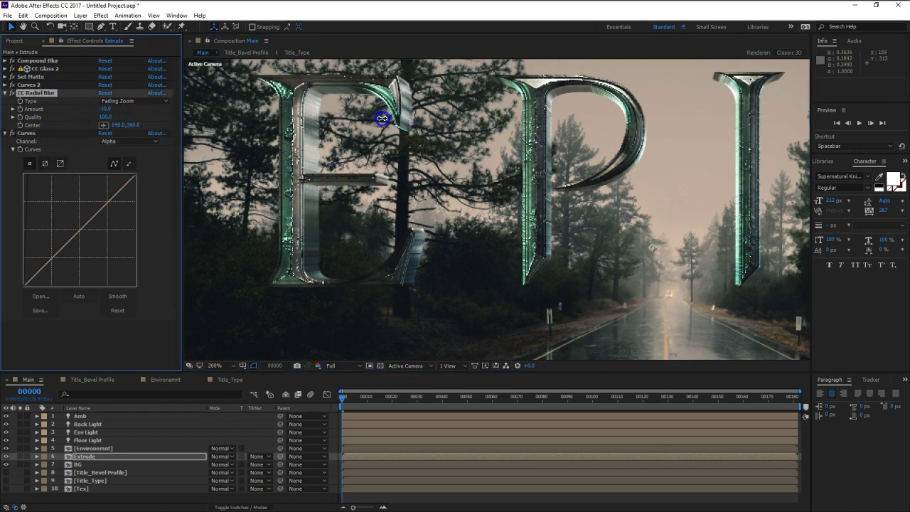
{"action": "key", "text": "h"}
{"action": "mouse_move", "coordinate": [605, 183]}
{"action": "left_mouse_down"}
{"action": "mouse_move", "coordinate": [288, 180]}
{"action": "mouse_move", "coordinate": [420, 189]}
{"action": "left_mouse_up"}
{"action": "left_click_drag", "start_coordinate": [244, 203], "coordinate": [472, 197]}
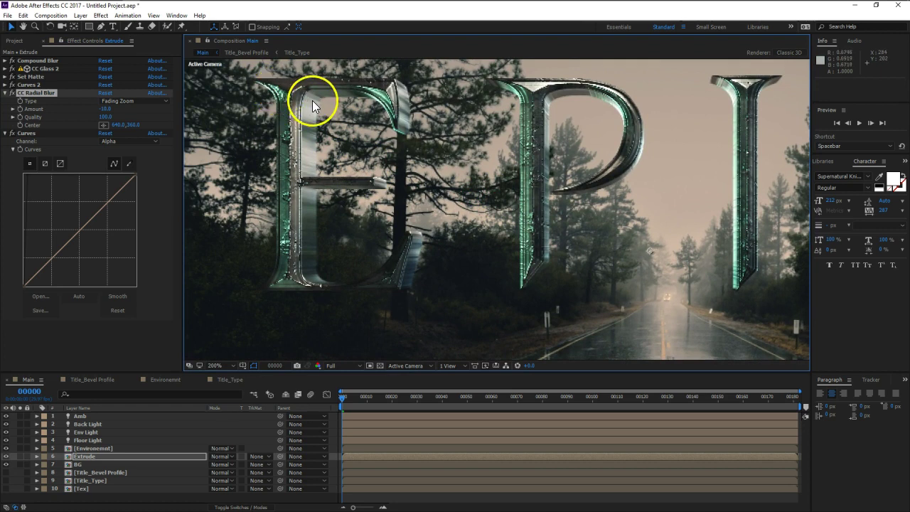
Step: Set CC Glass 2 Height to about 40 and raise Displacement above 200
{"action": "left_click", "coordinate": [5, 69]}
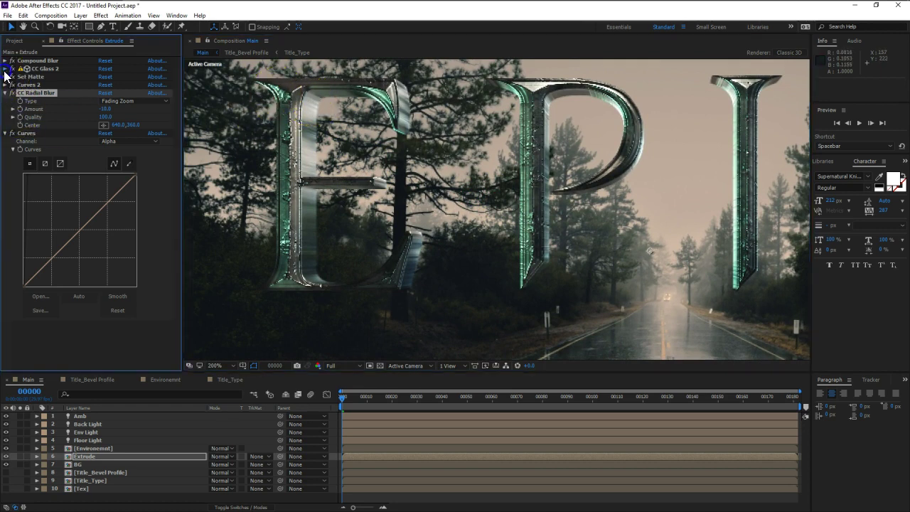
{"action": "mouse_move", "coordinate": [108, 112]}
{"action": "left_mouse_down"}
{"action": "mouse_move", "coordinate": [66, 112]}
{"action": "mouse_move", "coordinate": [135, 114]}
{"action": "left_mouse_up"}
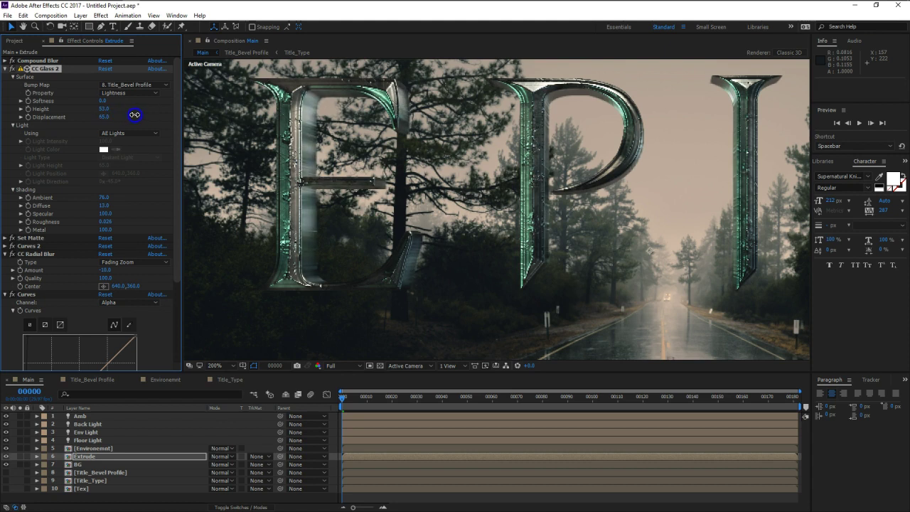
{"action": "mouse_move", "coordinate": [106, 110]}
{"action": "left_mouse_down"}
{"action": "mouse_move", "coordinate": [127, 112]}
{"action": "mouse_move", "coordinate": [103, 115]}
{"action": "left_mouse_up"}
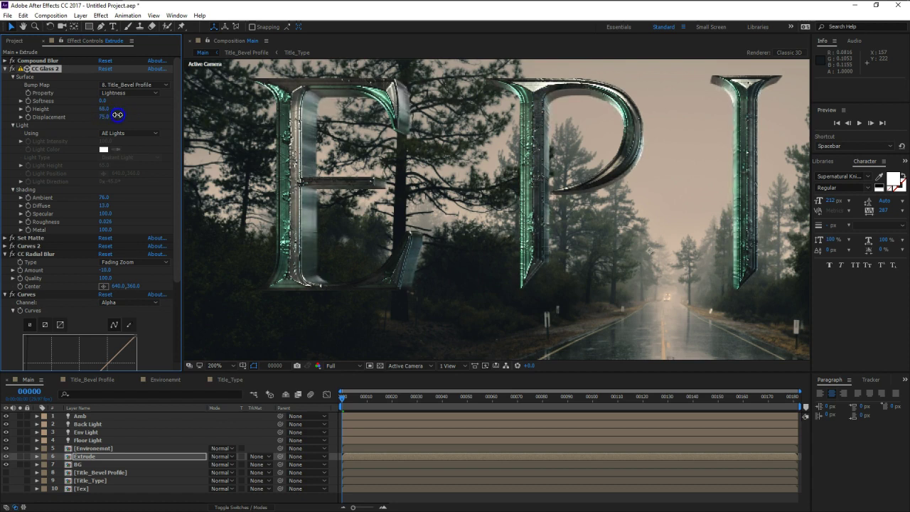
{"action": "mouse_move", "coordinate": [105, 115]}
{"action": "left_mouse_down"}
{"action": "mouse_move", "coordinate": [146, 115]}
{"action": "mouse_move", "coordinate": [132, 115]}
{"action": "left_mouse_up"}
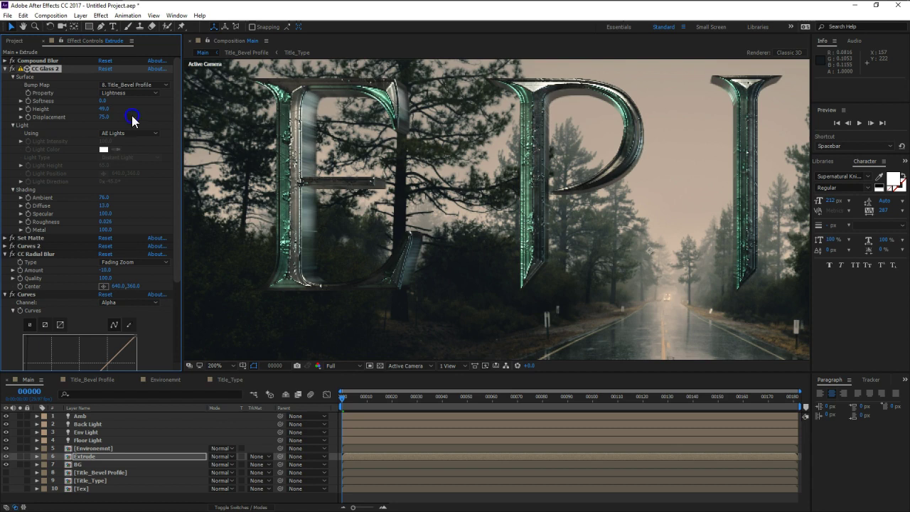
{"action": "mouse_move", "coordinate": [105, 117]}
{"action": "left_mouse_down"}
{"action": "mouse_move", "coordinate": [76, 118]}
{"action": "mouse_move", "coordinate": [195, 117]}
{"action": "left_mouse_up"}
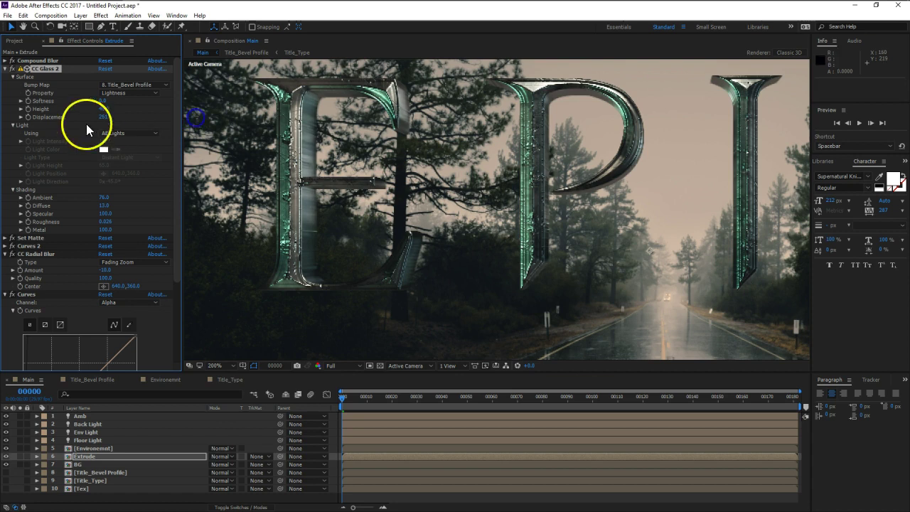
{"action": "left_click", "coordinate": [5, 69]}
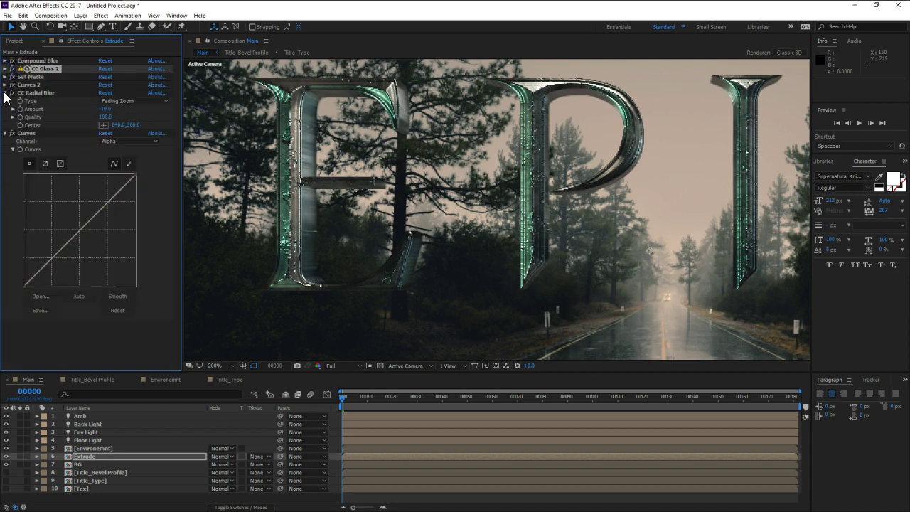
Step: Switch Extrude's Curves to the RGB channel and pull the curve down into an S shape
{"action": "left_click", "coordinate": [4, 93]}
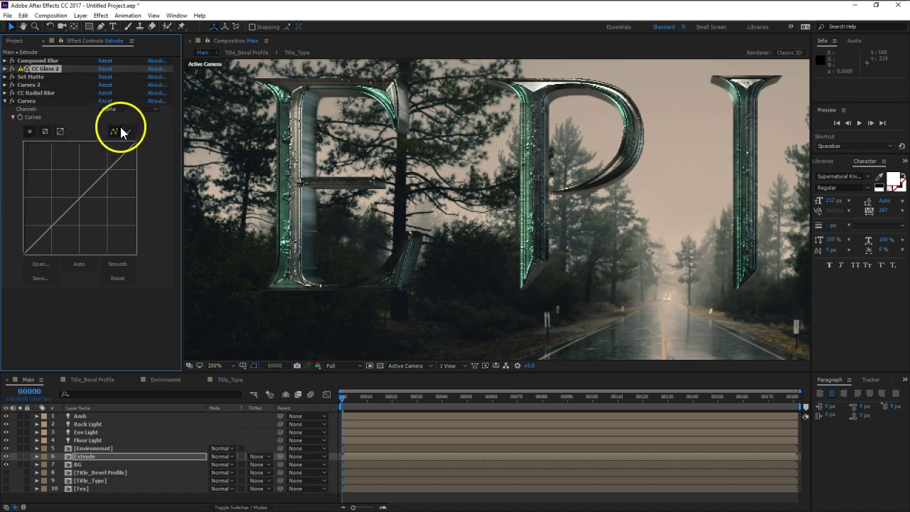
{"action": "left_click", "coordinate": [132, 109]}
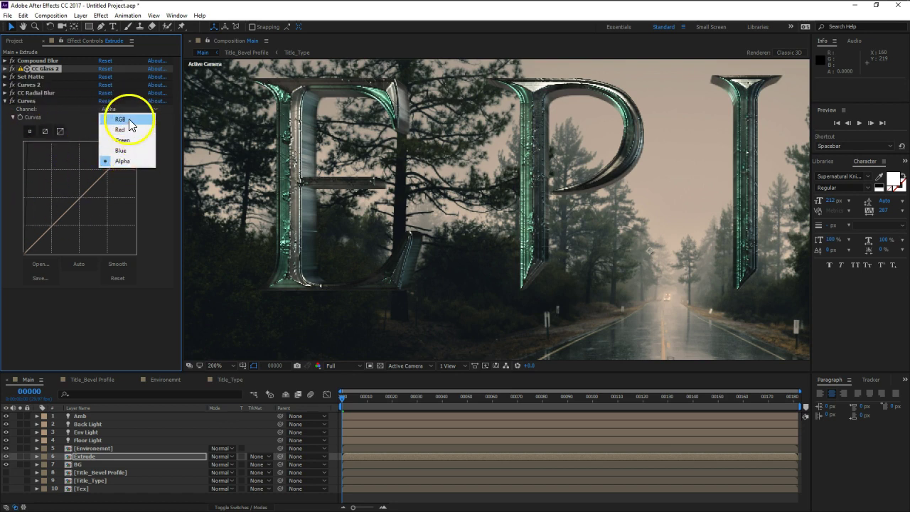
{"action": "left_click", "coordinate": [120, 119]}
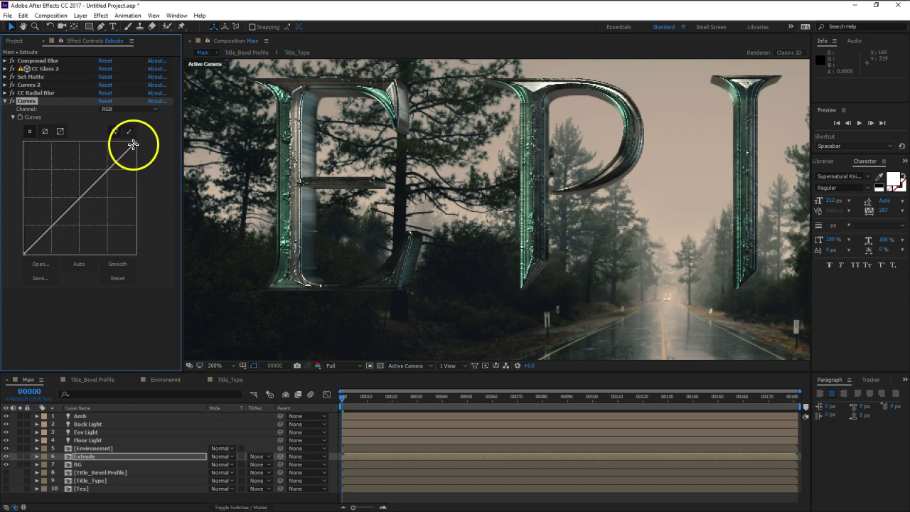
{"action": "left_click_drag", "start_coordinate": [136, 142], "coordinate": [147, 187]}
{"action": "mouse_move", "coordinate": [77, 239]}
{"action": "left_mouse_down"}
{"action": "mouse_move", "coordinate": [107, 203]}
{"action": "mouse_move", "coordinate": [55, 242]}
{"action": "left_mouse_up"}
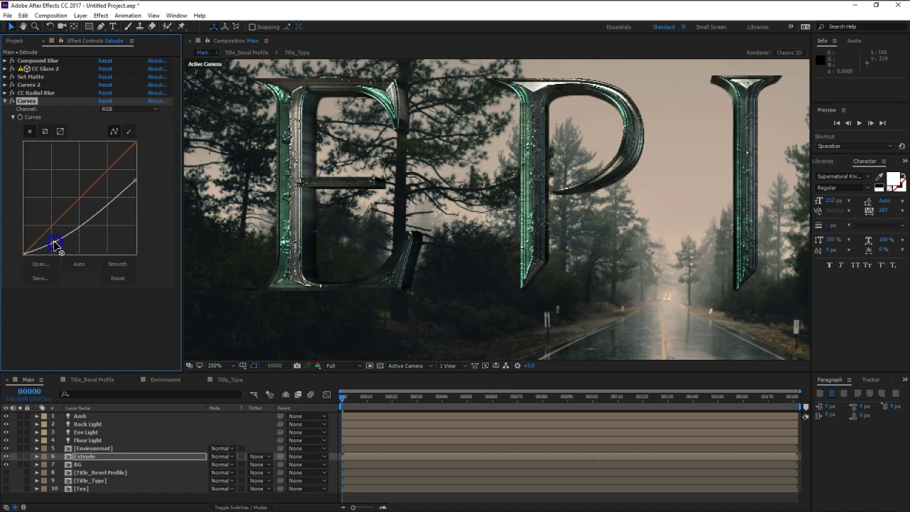
{"action": "left_click_drag", "start_coordinate": [91, 219], "coordinate": [86, 210]}
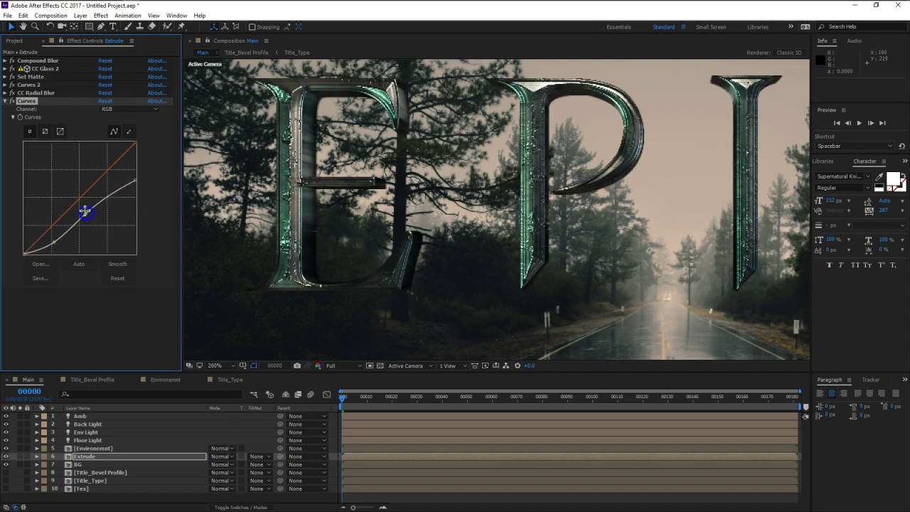
Step: Set CC Glass 2 Displacement to 0
{"action": "left_click", "coordinate": [5, 68]}
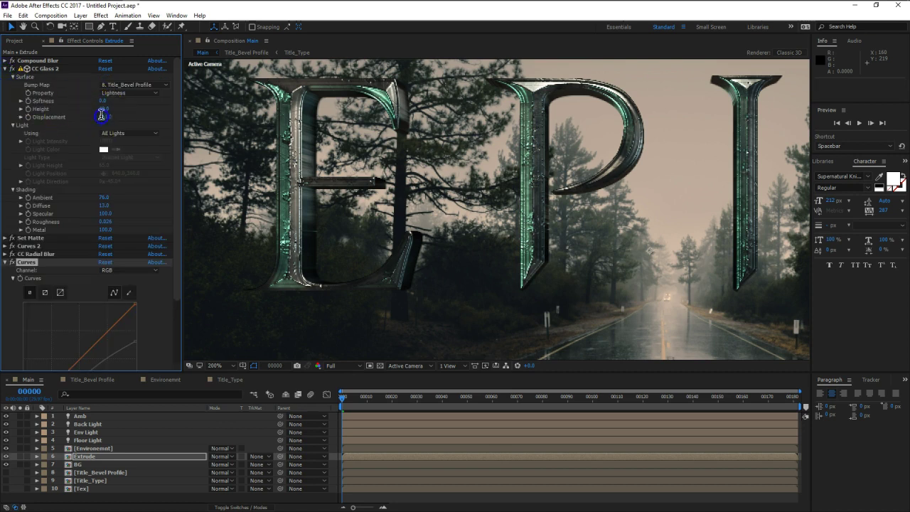
{"action": "type", "text": "0"}
{"action": "key", "text": "Return"}
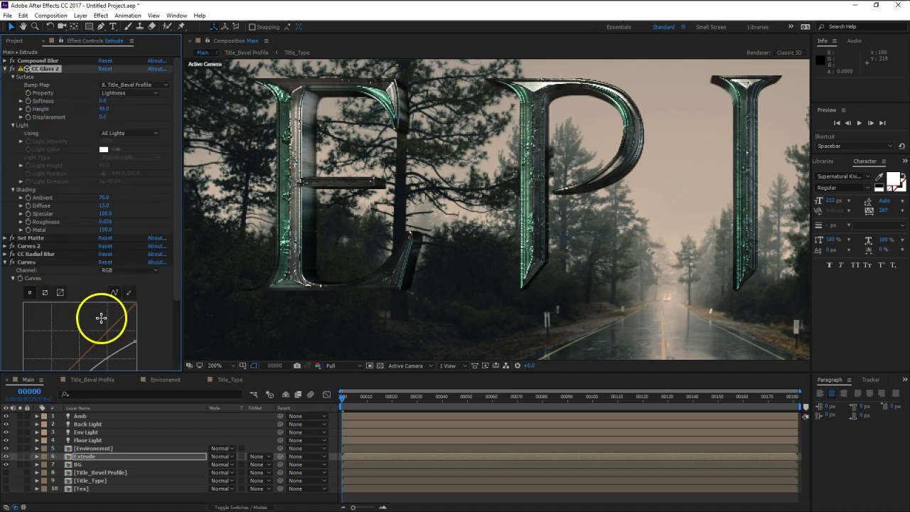
{"action": "scroll", "coordinate": [128, 305], "scroll_direction": "down", "scroll_amount": 3}
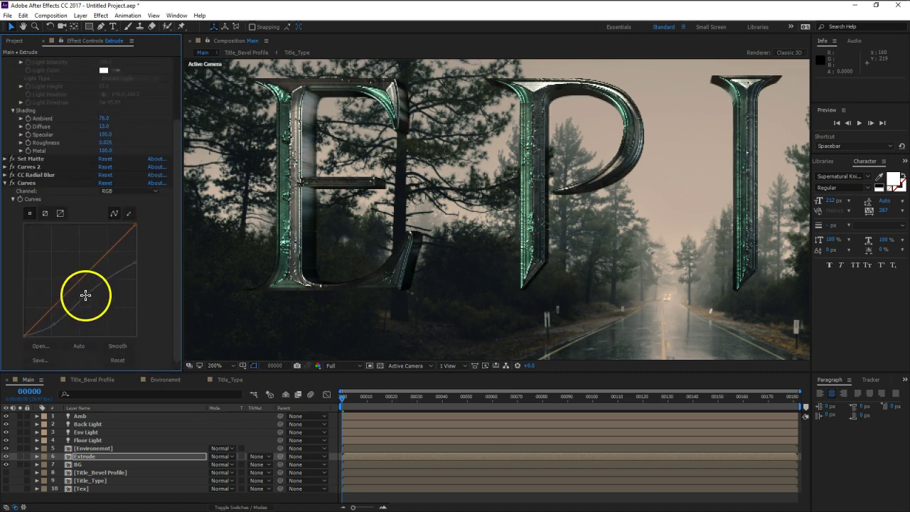
Step: Reshape the RGB curve's shadow, midtone and highlight points to darken the letters
{"action": "left_click_drag", "start_coordinate": [85, 294], "coordinate": [94, 287]}
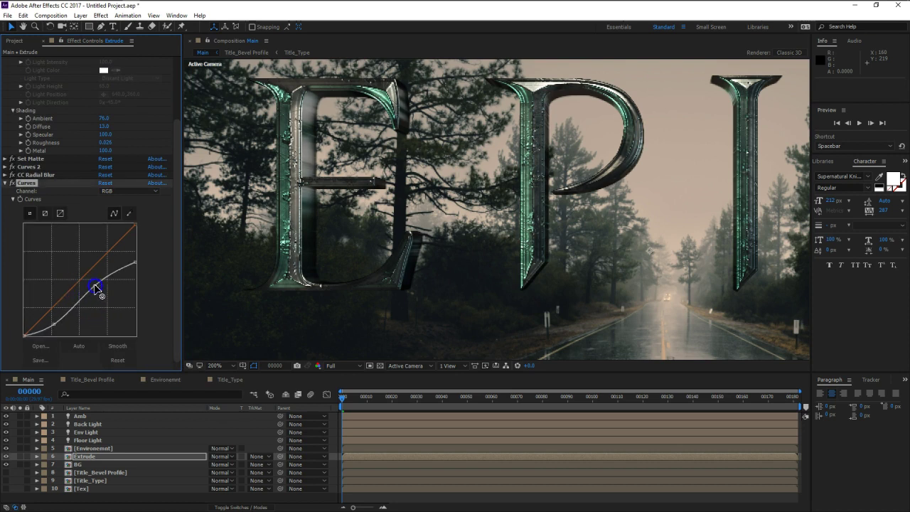
{"action": "left_click_drag", "start_coordinate": [135, 263], "coordinate": [145, 244]}
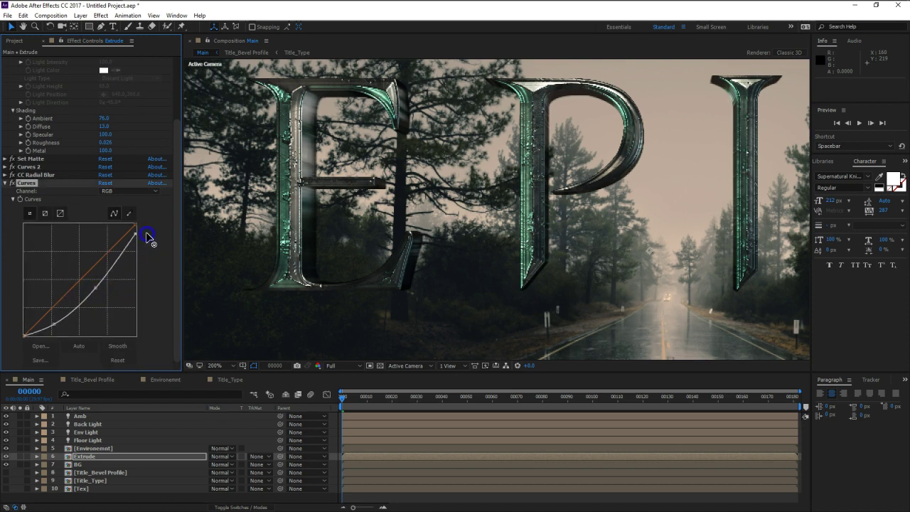
{"action": "left_click_drag", "start_coordinate": [54, 324], "coordinate": [50, 316]}
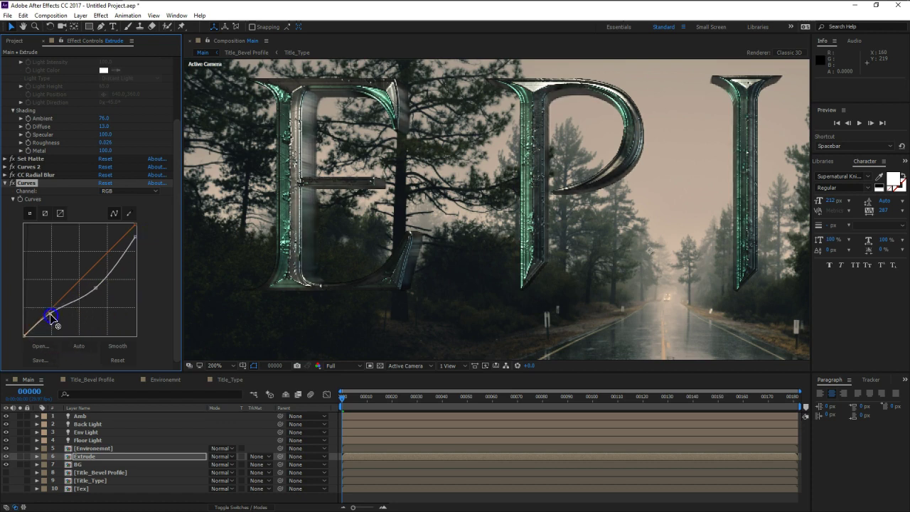
{"action": "left_click_drag", "start_coordinate": [95, 291], "coordinate": [88, 290]}
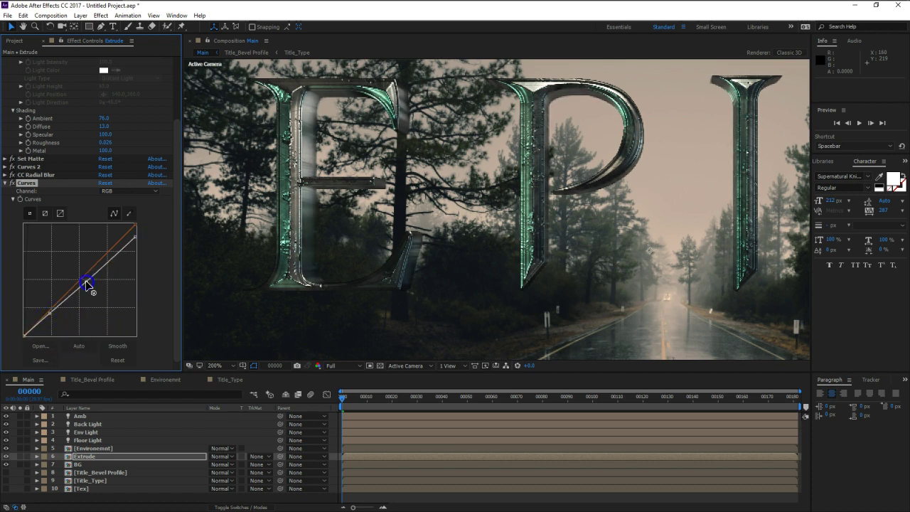
{"action": "mouse_move", "coordinate": [134, 237]}
{"action": "left_mouse_down"}
{"action": "mouse_move", "coordinate": [144, 259]}
{"action": "mouse_move", "coordinate": [90, 288]}
{"action": "mouse_move", "coordinate": [93, 295]}
{"action": "left_mouse_up"}
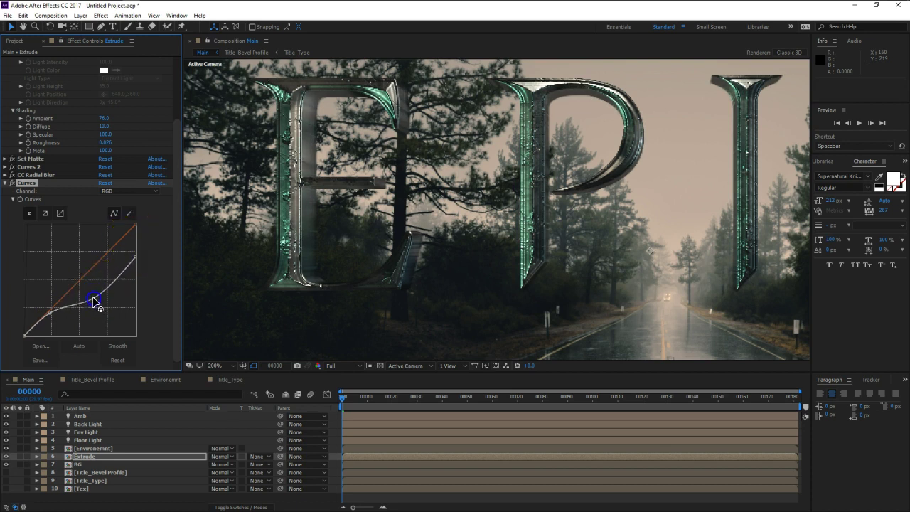
{"action": "left_click", "coordinate": [129, 262]}
{"action": "left_click_drag", "start_coordinate": [128, 262], "coordinate": [139, 269]}
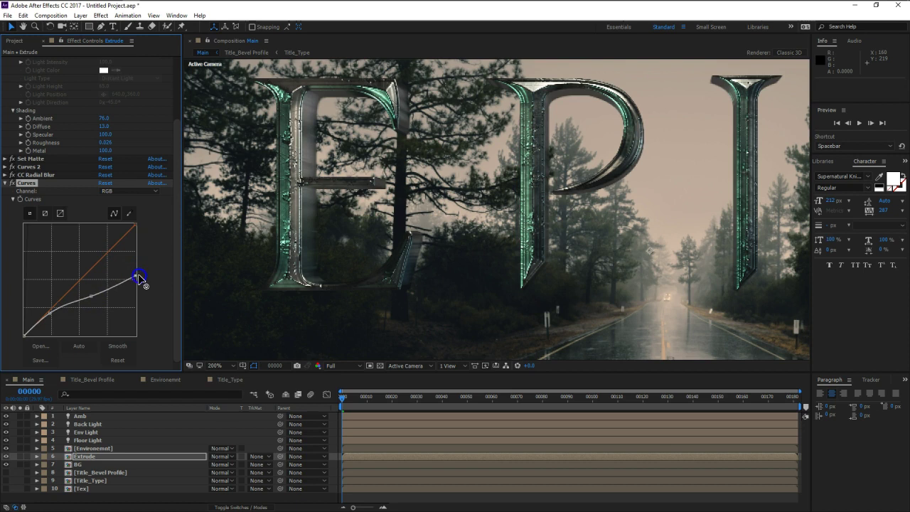
{"action": "mouse_move", "coordinate": [91, 294]}
{"action": "left_mouse_down"}
{"action": "mouse_move", "coordinate": [94, 305]}
{"action": "mouse_move", "coordinate": [48, 311]}
{"action": "left_mouse_up"}
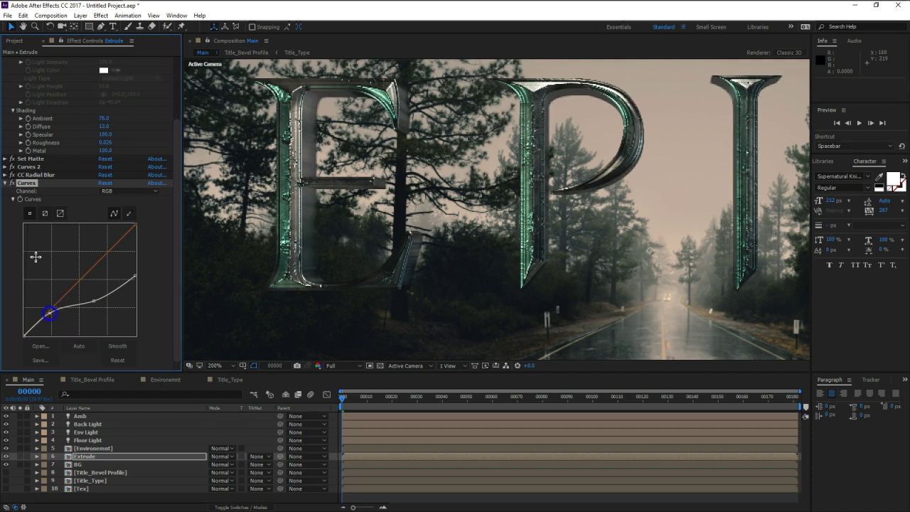
Step: Raise CC Glass 2 Height to 76 and frame the whole EPIC title
{"action": "scroll", "coordinate": [21, 214], "scroll_direction": "up", "scroll_amount": 4}
{"action": "left_click_drag", "start_coordinate": [103, 109], "coordinate": [130, 112]}
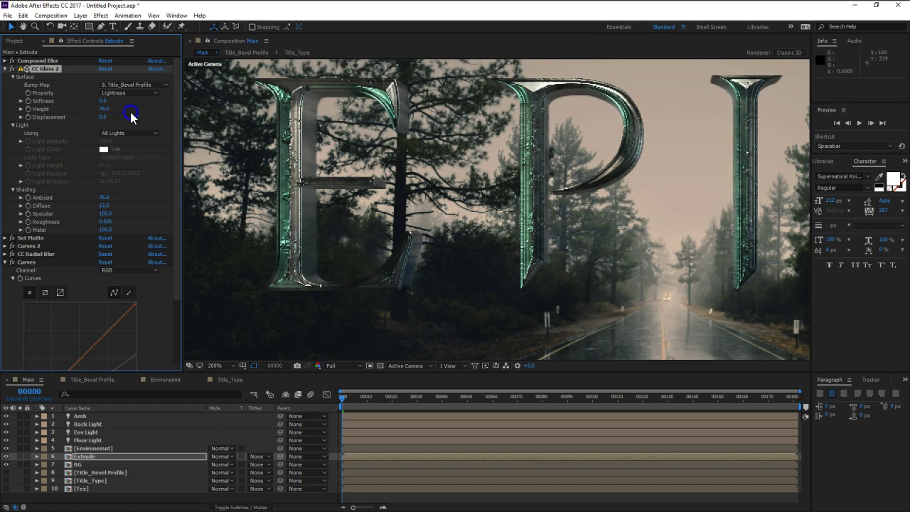
{"action": "key", "text": "comma"}
{"action": "mouse_move", "coordinate": [632, 203]}
{"action": "left_mouse_down"}
{"action": "mouse_move", "coordinate": [501, 187]}
{"action": "mouse_move", "coordinate": [542, 181]}
{"action": "left_mouse_up"}
{"action": "scroll", "coordinate": [368, 177], "scroll_direction": "up", "scroll_amount": 2}
{"action": "mouse_move", "coordinate": [294, 166]}
{"action": "left_mouse_down"}
{"action": "mouse_move", "coordinate": [444, 200]}
{"action": "mouse_move", "coordinate": [419, 236]}
{"action": "left_mouse_up"}
Step: Apply Curves to the Environemnt layer and shape a gentle S-curve with midtone points
{"action": "left_click", "coordinate": [93, 449]}
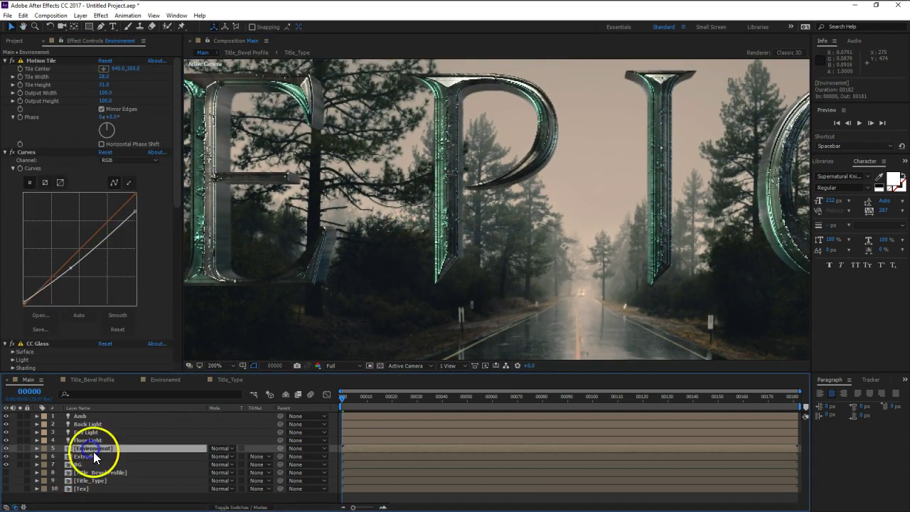
{"action": "key", "text": "ctrl+space"}
{"action": "type", "text": "cur"}
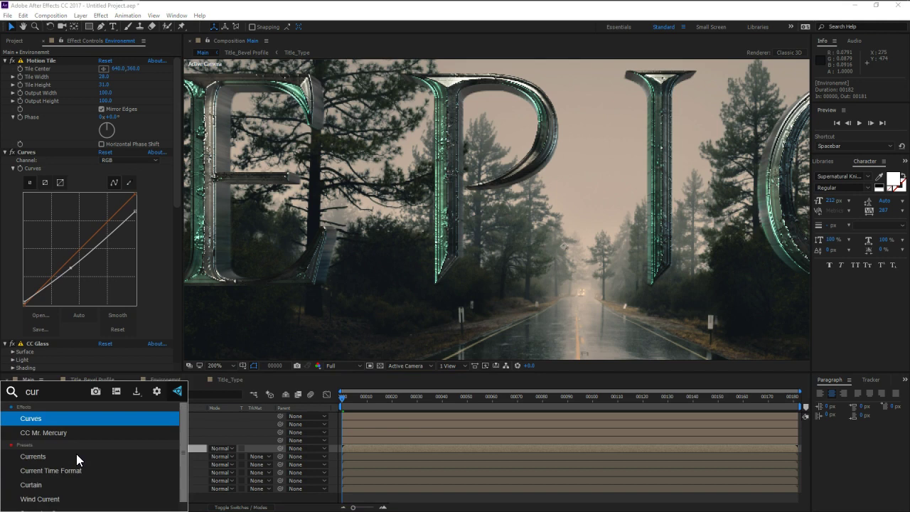
{"action": "key", "text": "Return"}
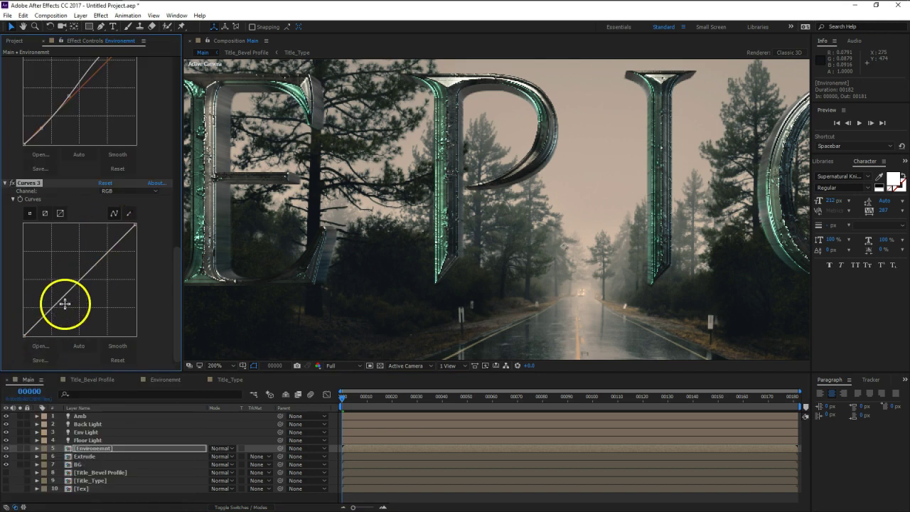
{"action": "left_click_drag", "start_coordinate": [64, 297], "coordinate": [63, 306]}
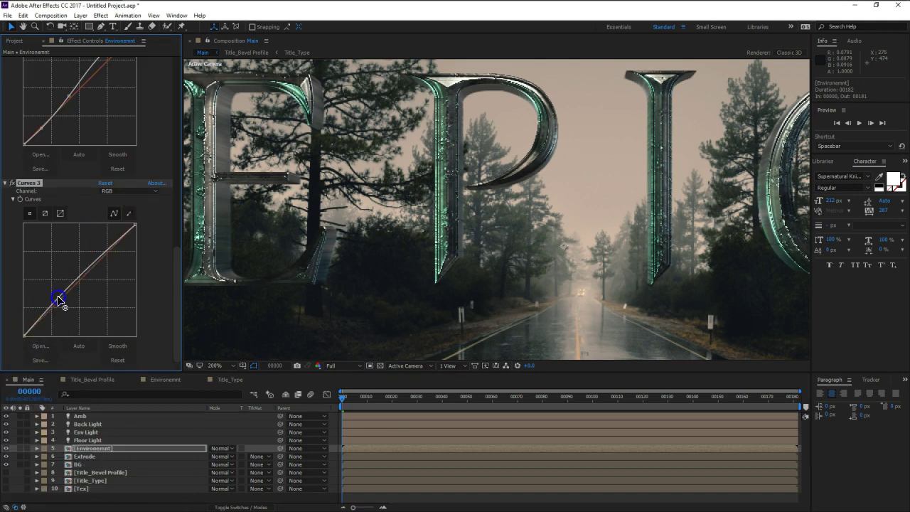
{"action": "left_click_drag", "start_coordinate": [99, 267], "coordinate": [95, 262]}
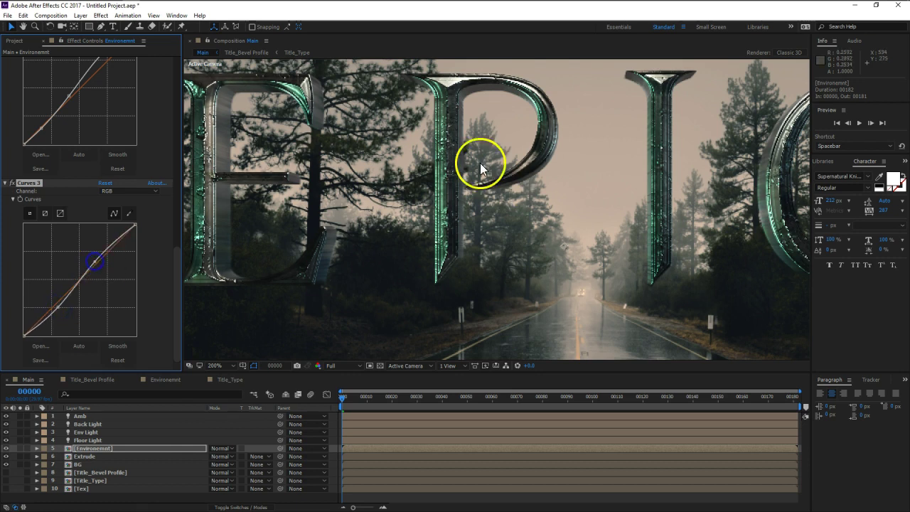
{"action": "scroll", "coordinate": [479, 162], "scroll_direction": "down", "scroll_amount": 2}
{"action": "left_click_drag", "start_coordinate": [609, 183], "coordinate": [588, 152]}
{"action": "key", "text": "v"}
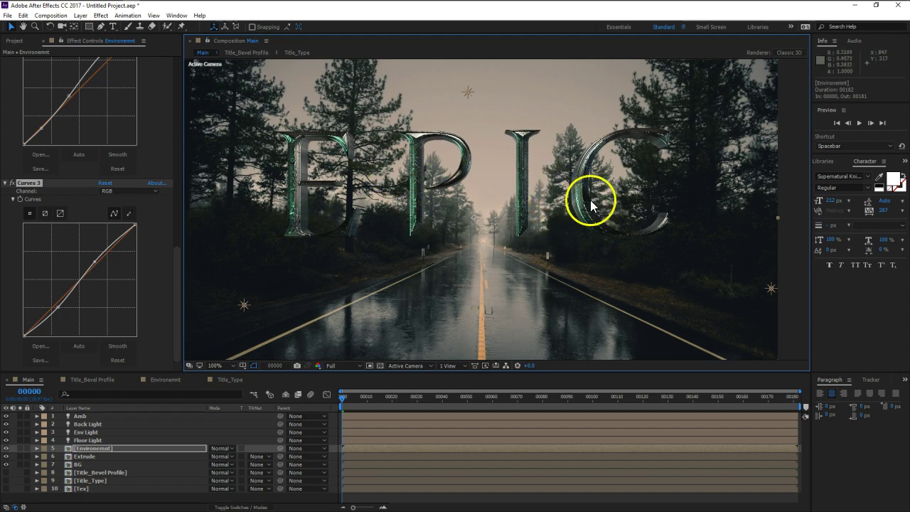
Step: Move the Env Light down, left and further back in depth
{"action": "key", "text": "period"}
{"action": "left_click_drag", "start_coordinate": [631, 186], "coordinate": [420, 204]}
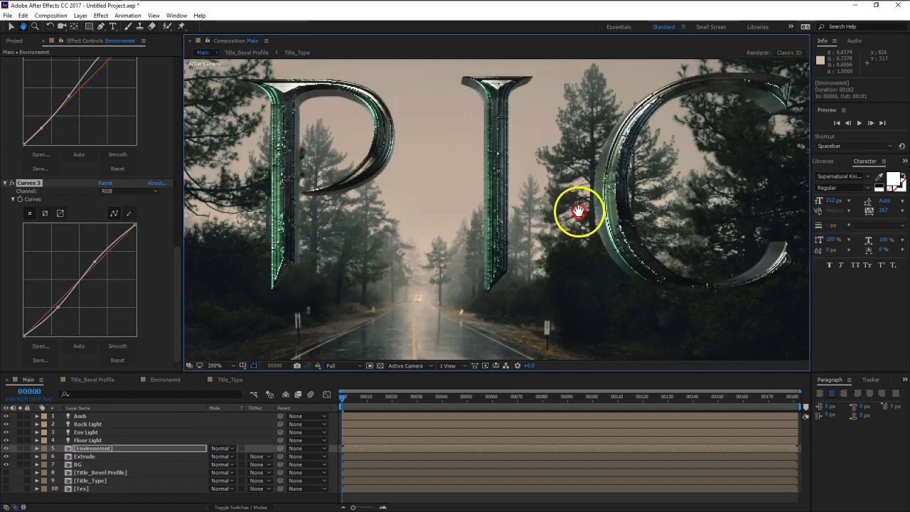
{"action": "key", "text": "comma"}
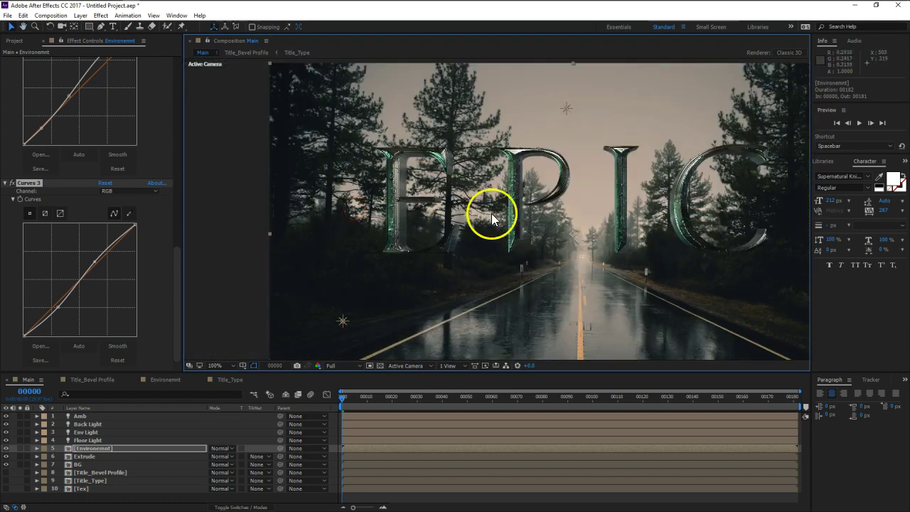
{"action": "left_click_drag", "start_coordinate": [494, 209], "coordinate": [493, 173]}
{"action": "key", "text": "comma"}
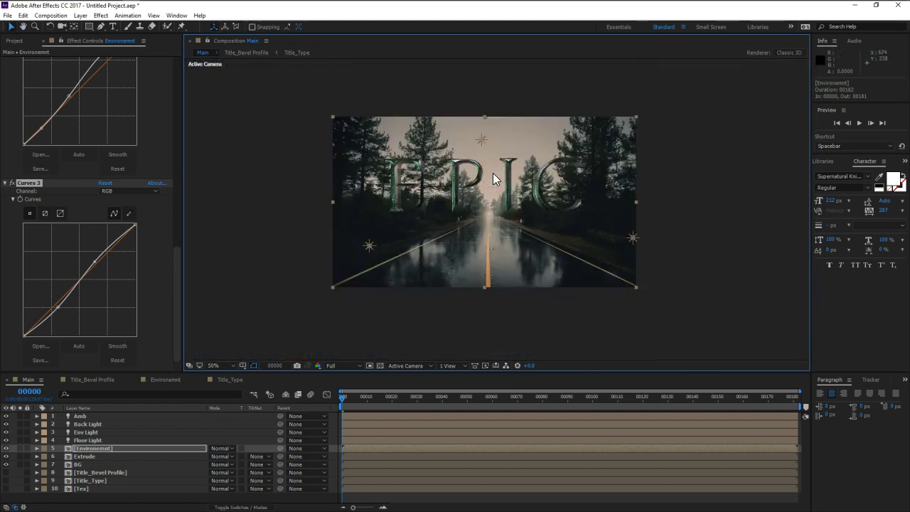
{"action": "left_click", "coordinate": [369, 247]}
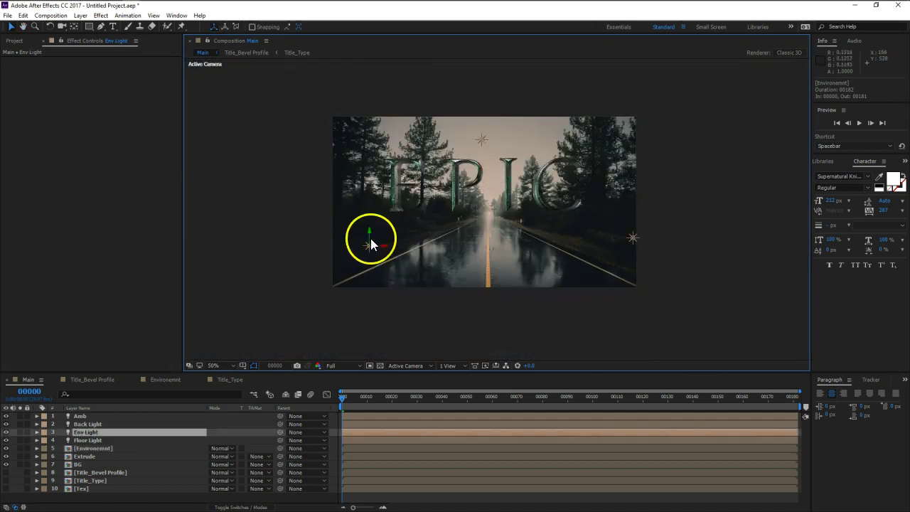
{"action": "left_click_drag", "start_coordinate": [375, 246], "coordinate": [232, 310]}
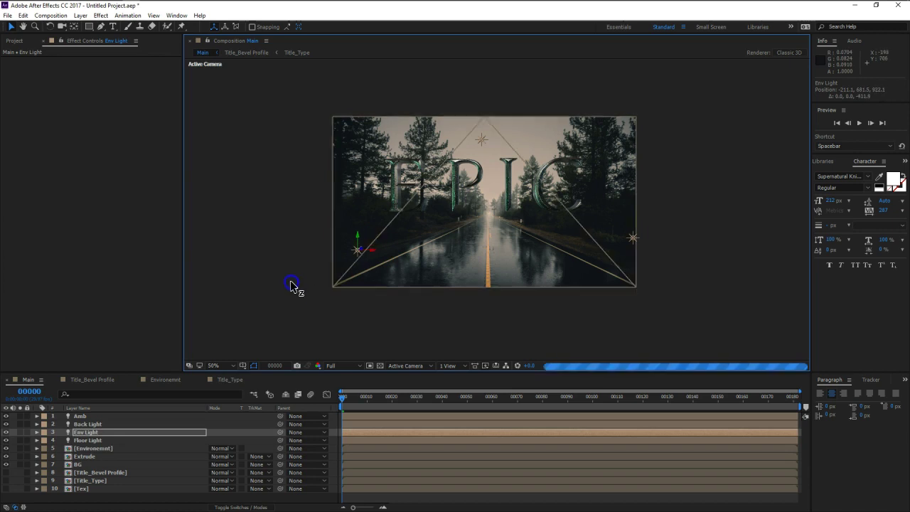
{"action": "mouse_move", "coordinate": [324, 270]}
{"action": "left_mouse_down"}
{"action": "mouse_move", "coordinate": [396, 248]}
{"action": "mouse_move", "coordinate": [258, 253]}
{"action": "left_mouse_up"}
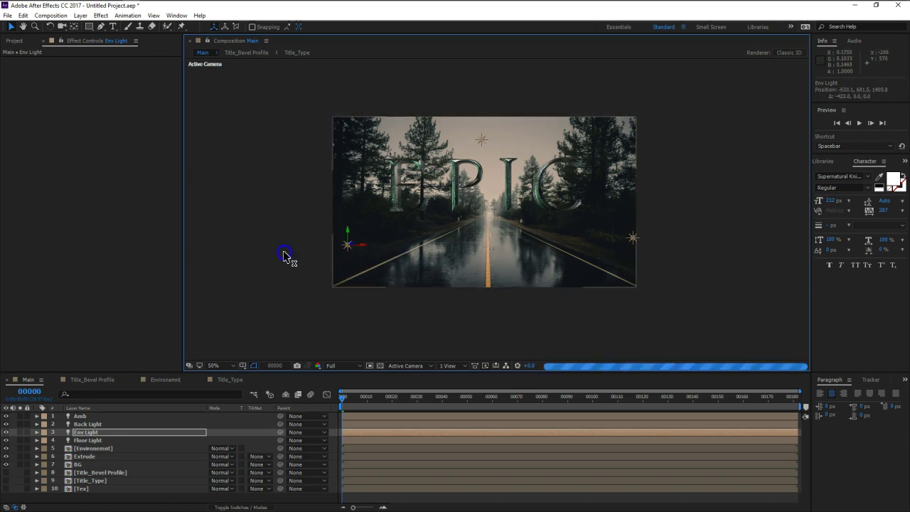
Step: Move the Floor Light right and deeper into the scene, to Z 2298.5
{"action": "left_click", "coordinate": [637, 245]}
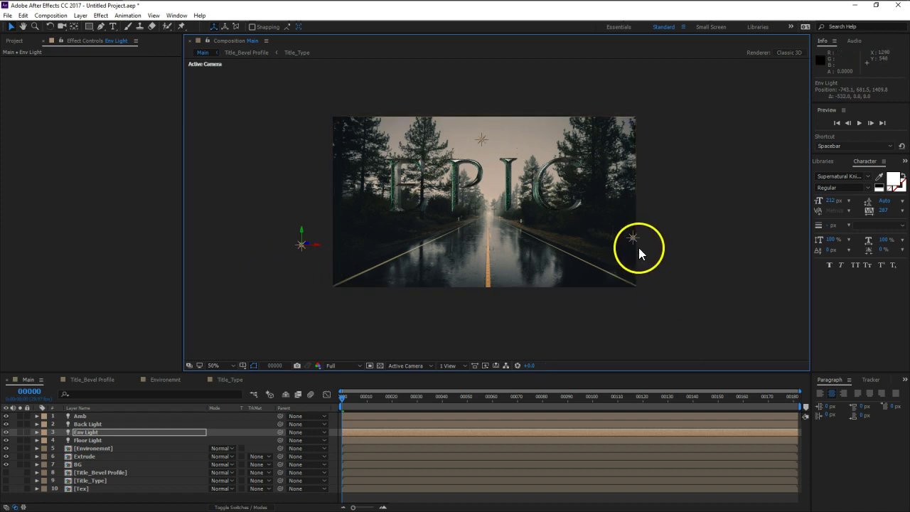
{"action": "left_click", "coordinate": [650, 243]}
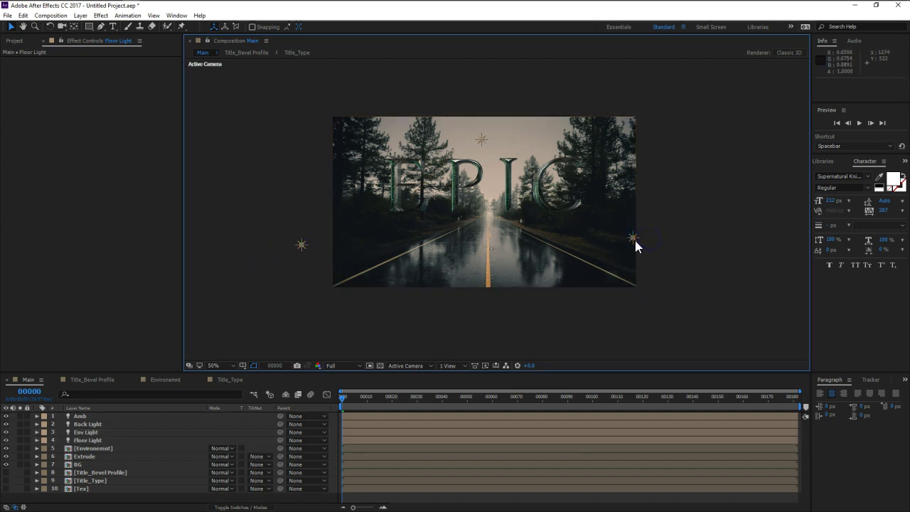
{"action": "left_click", "coordinate": [634, 240]}
{"action": "left_click_drag", "start_coordinate": [647, 241], "coordinate": [719, 233]}
{"action": "left_click", "coordinate": [667, 240]}
{"action": "left_click_drag", "start_coordinate": [662, 240], "coordinate": [456, 234]}
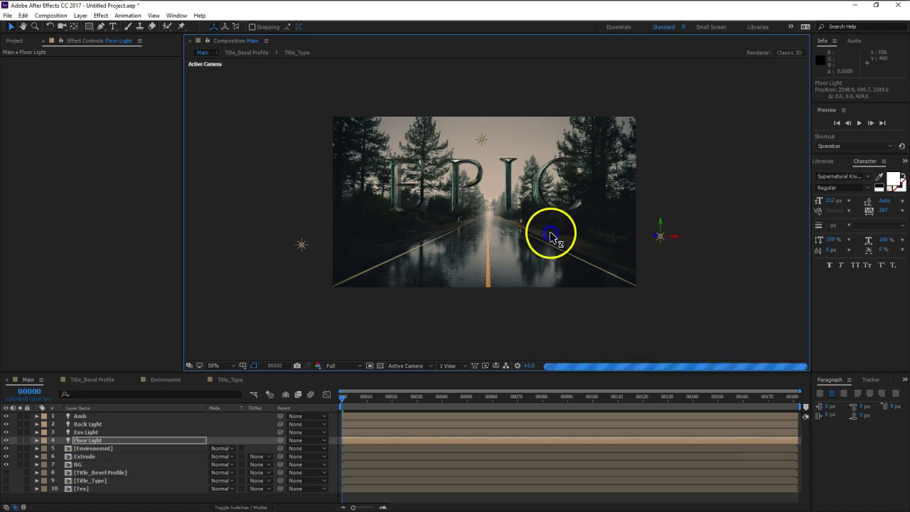
{"action": "mouse_move", "coordinate": [518, 244]}
{"action": "left_mouse_down"}
{"action": "mouse_move", "coordinate": [656, 293]}
{"action": "mouse_move", "coordinate": [618, 288]}
{"action": "left_mouse_up"}
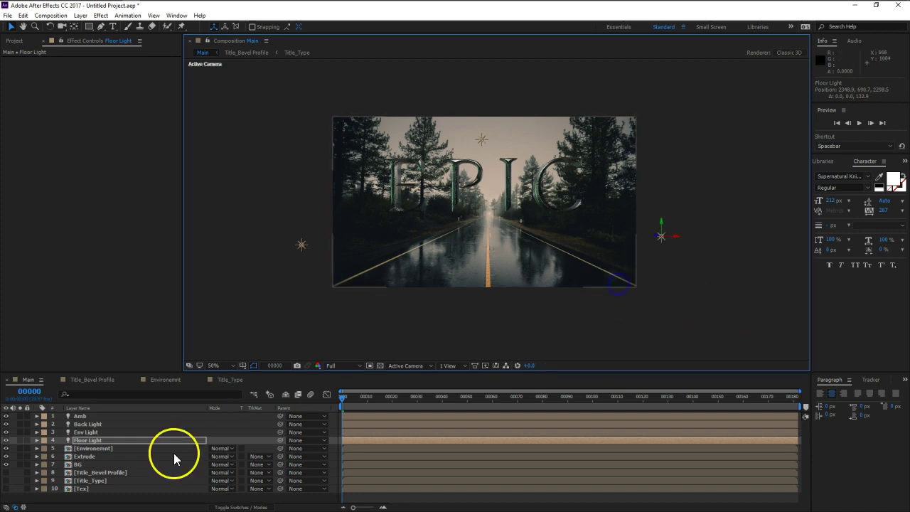
Step: Raise Floor Light's Intensity from 252% to 475% and fold its Light Options away
{"action": "key", "text": "l"}
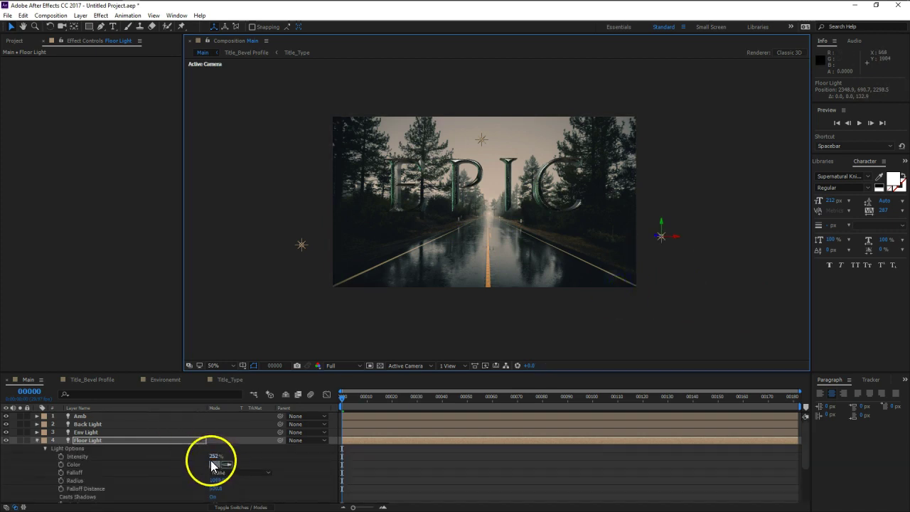
{"action": "left_click_drag", "start_coordinate": [213, 457], "coordinate": [322, 457]}
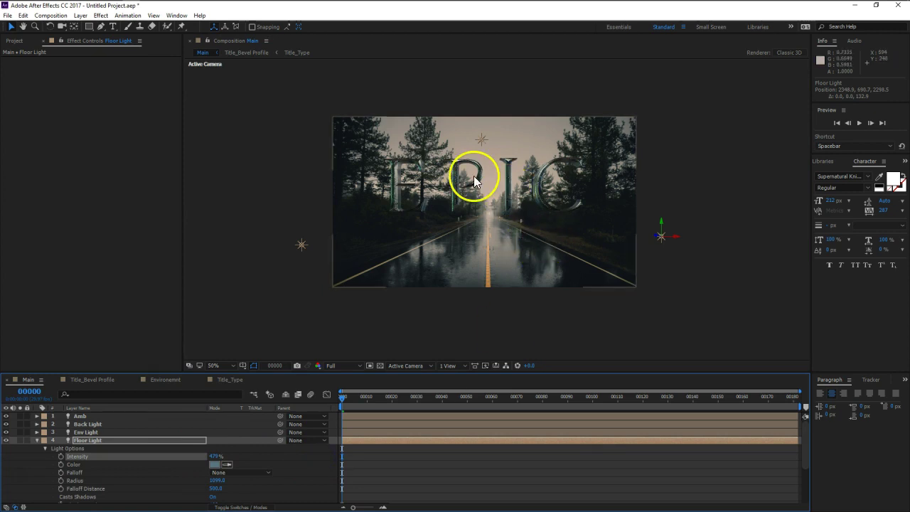
{"action": "left_click", "coordinate": [37, 440]}
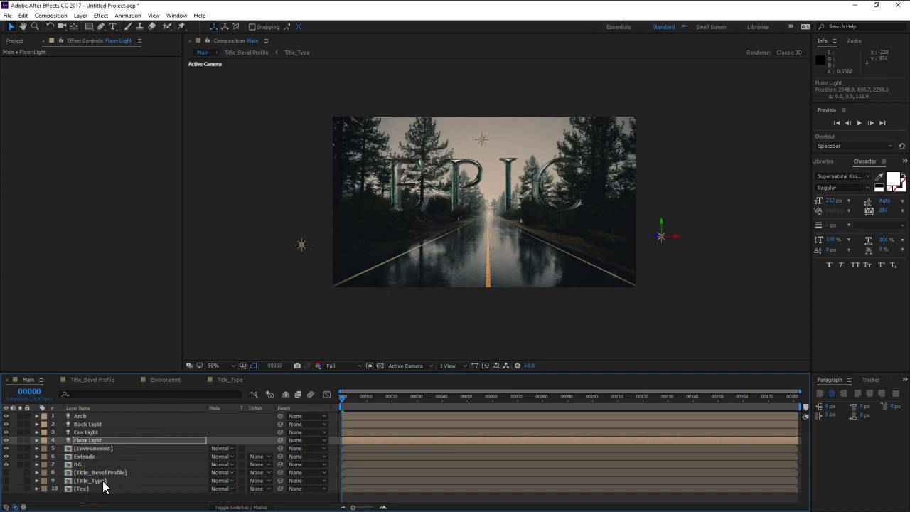
Step: Create Light 1 as a shadow-casting Parallel light with orange colour F2964C
{"action": "left_click", "coordinate": [80, 15]}
{"action": "left_click", "coordinate": [92, 26]}
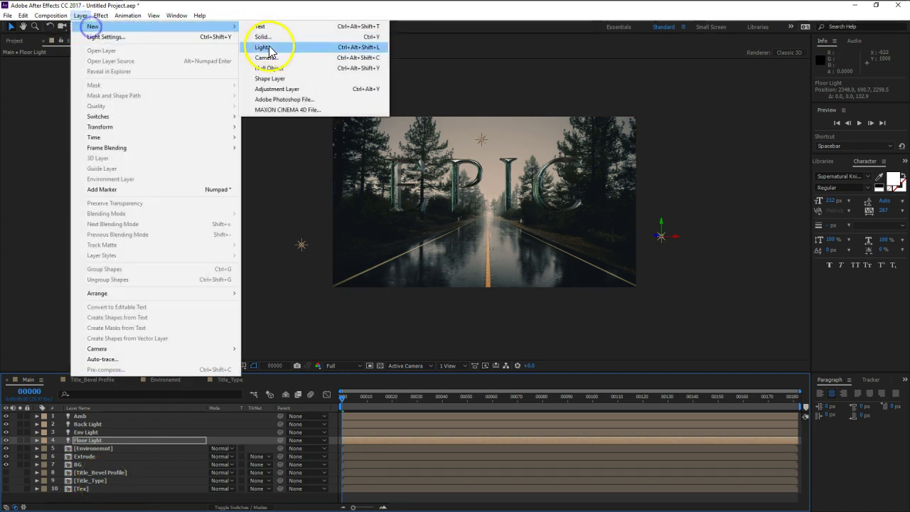
{"action": "left_click", "coordinate": [263, 47]}
{"action": "left_click", "coordinate": [201, 99]}
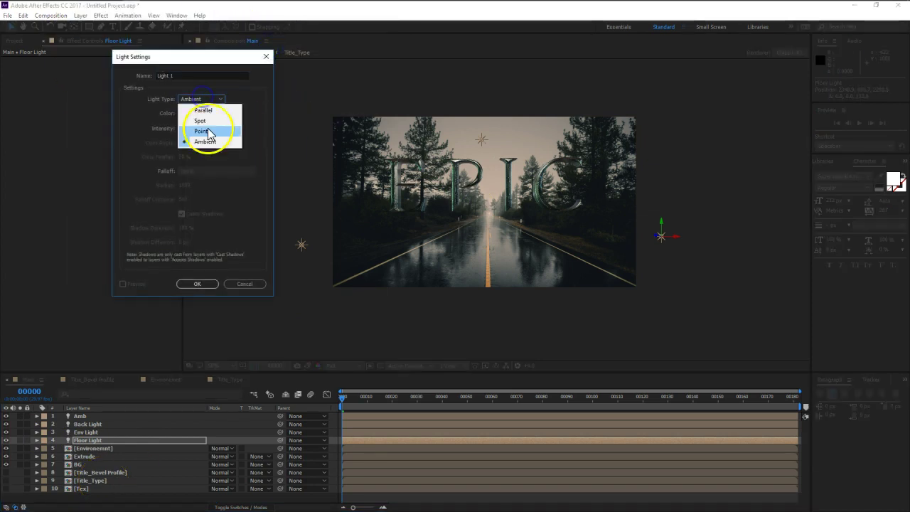
{"action": "left_click", "coordinate": [203, 111]}
{"action": "left_click", "coordinate": [187, 113]}
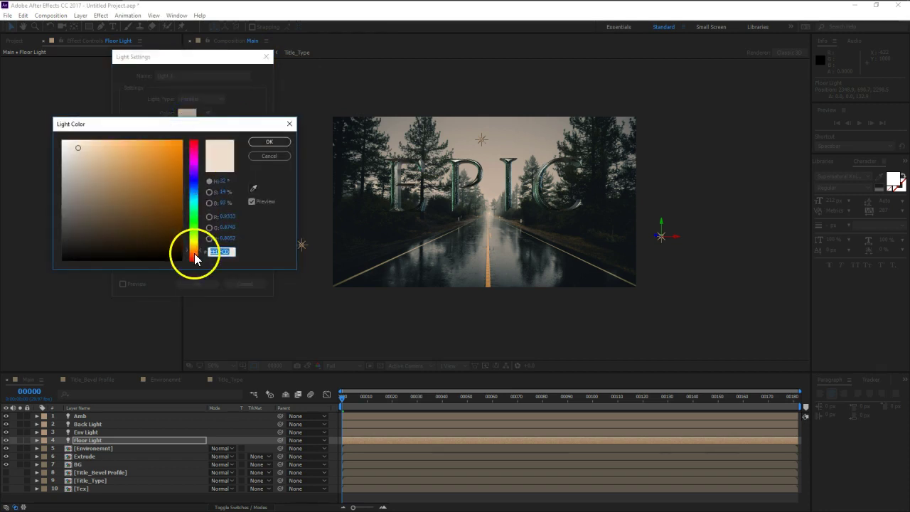
{"action": "left_click_drag", "start_coordinate": [195, 259], "coordinate": [194, 261]}
{"action": "left_click_drag", "start_coordinate": [159, 193], "coordinate": [143, 146]}
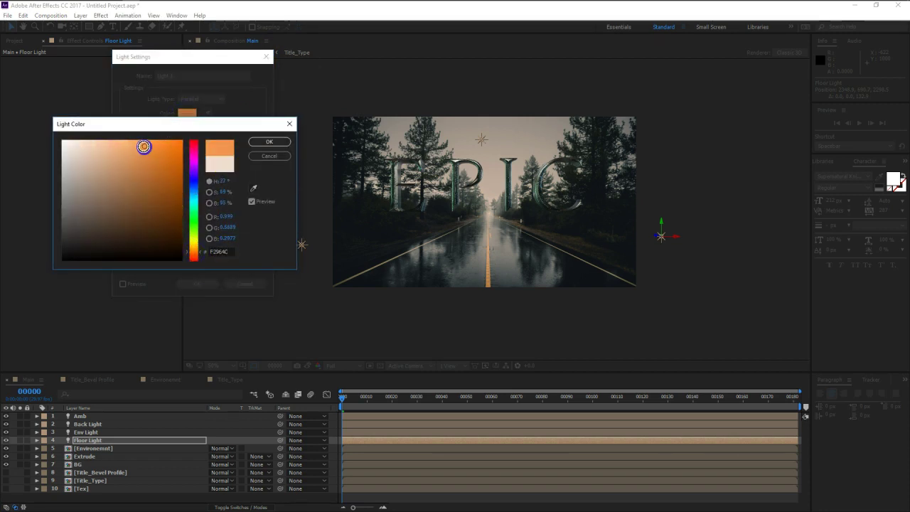
{"action": "left_click", "coordinate": [269, 142]}
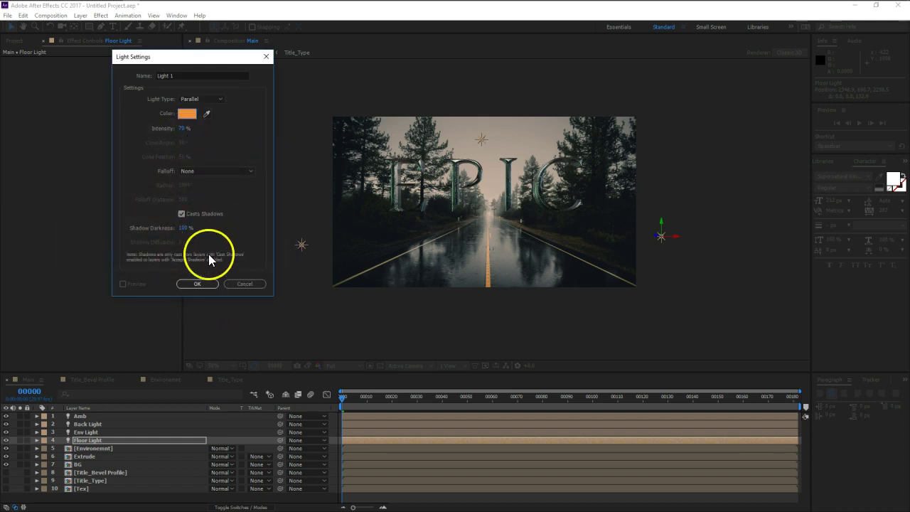
{"action": "left_click", "coordinate": [206, 284]}
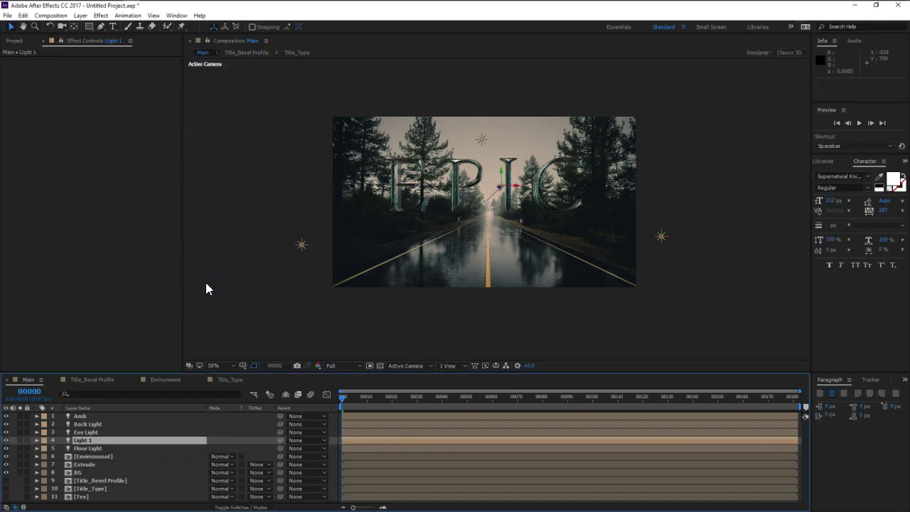
Step: Move Light 1 to the top of the layer stack and adjust its depth position
{"action": "left_click_drag", "start_coordinate": [85, 441], "coordinate": [90, 414]}
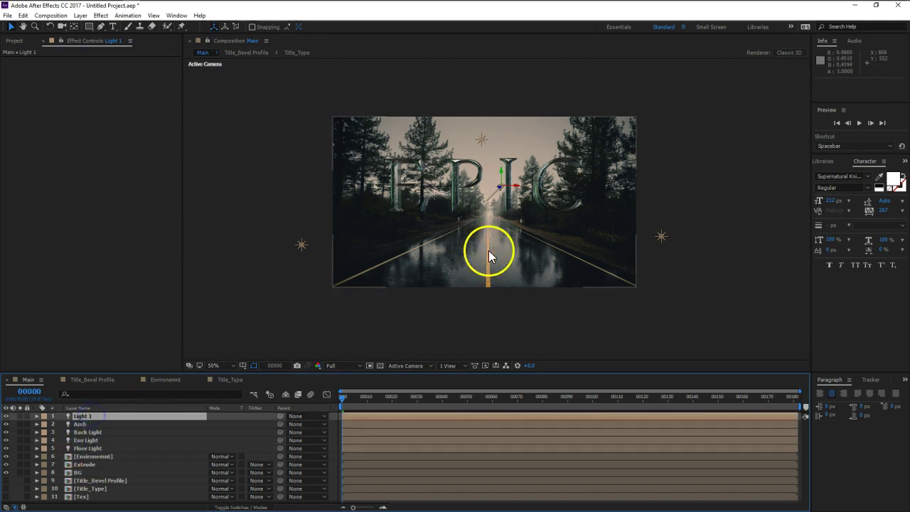
{"action": "key", "text": "p"}
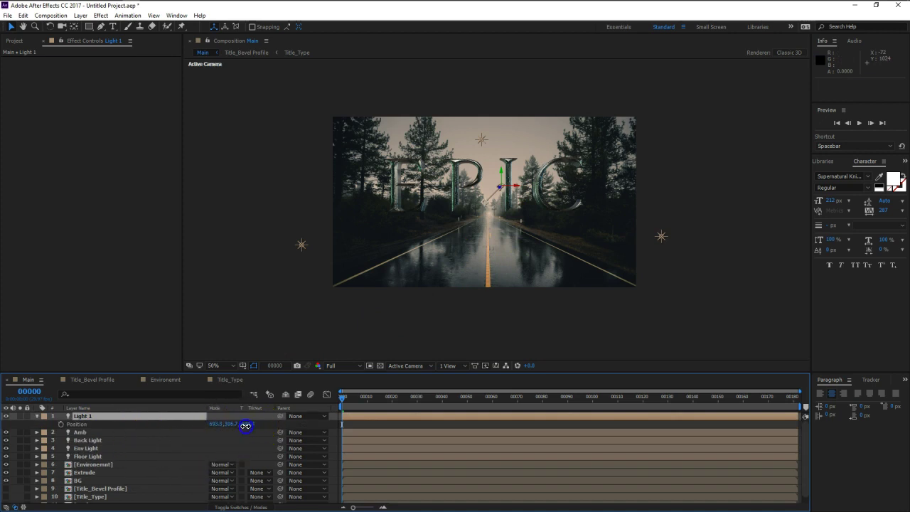
{"action": "left_click_drag", "start_coordinate": [245, 429], "coordinate": [147, 429]}
{"action": "left_click_drag", "start_coordinate": [150, 430], "coordinate": [193, 424]}
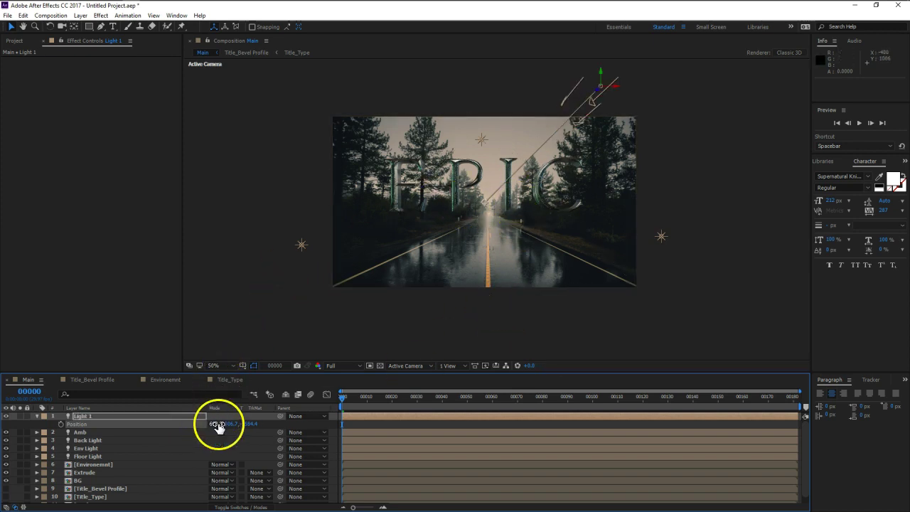
{"action": "left_click_drag", "start_coordinate": [217, 425], "coordinate": [222, 425]}
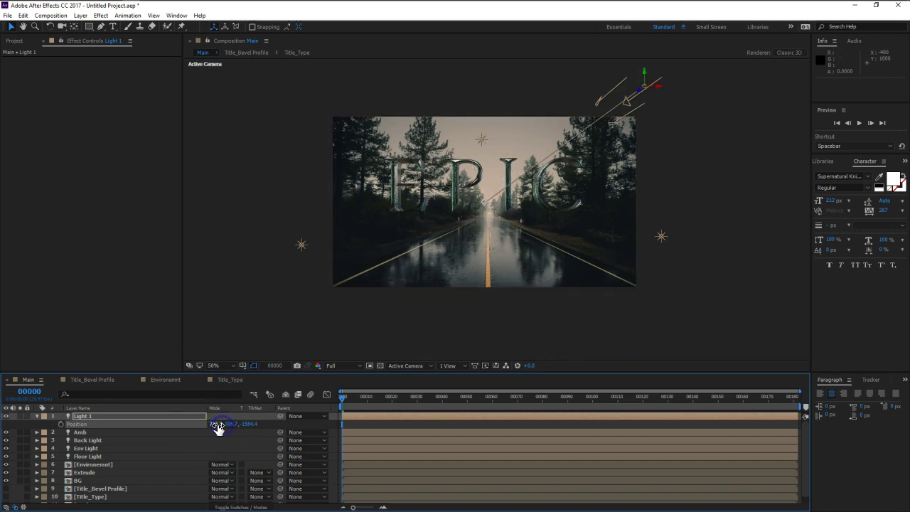
Step: Raise Light 1's Intensity in its Light Options
{"action": "key", "text": "a"}
{"action": "key", "text": "a"}
{"action": "left_click", "coordinate": [236, 441]}
{"action": "left_click_drag", "start_coordinate": [211, 434], "coordinate": [313, 433]}
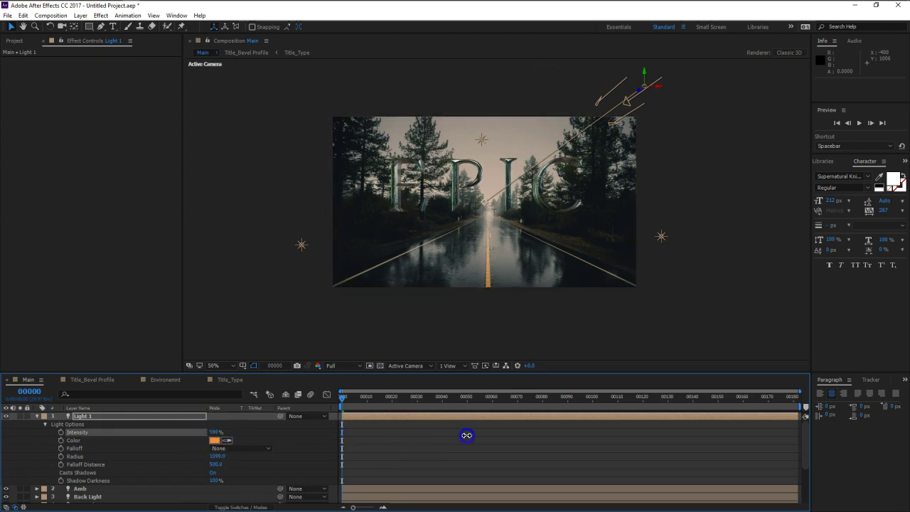
{"action": "scroll", "coordinate": [373, 168], "scroll_direction": "up", "scroll_amount": 2}
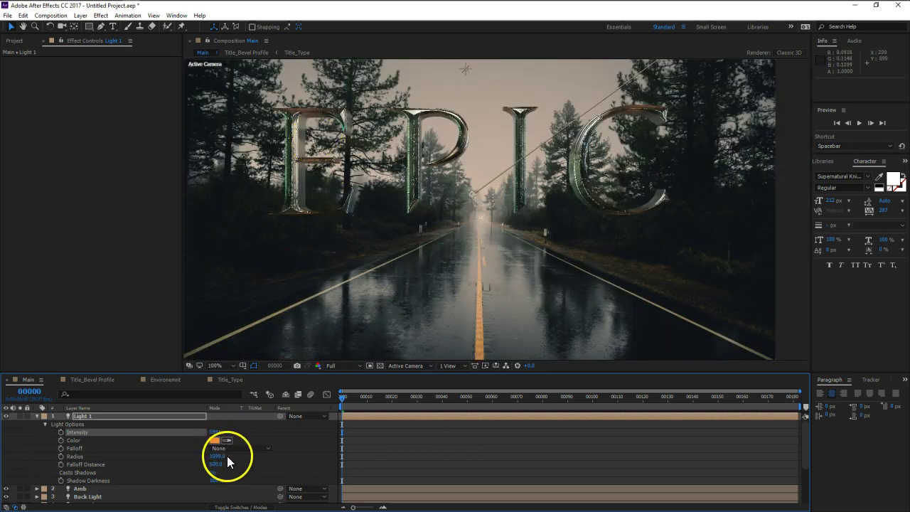
Step: Fine-tune Light 1's Position to 823.3, 276.7, -1284.4, upper right of the title
{"action": "key", "text": "p"}
{"action": "left_click_drag", "start_coordinate": [252, 428], "coordinate": [222, 427]}
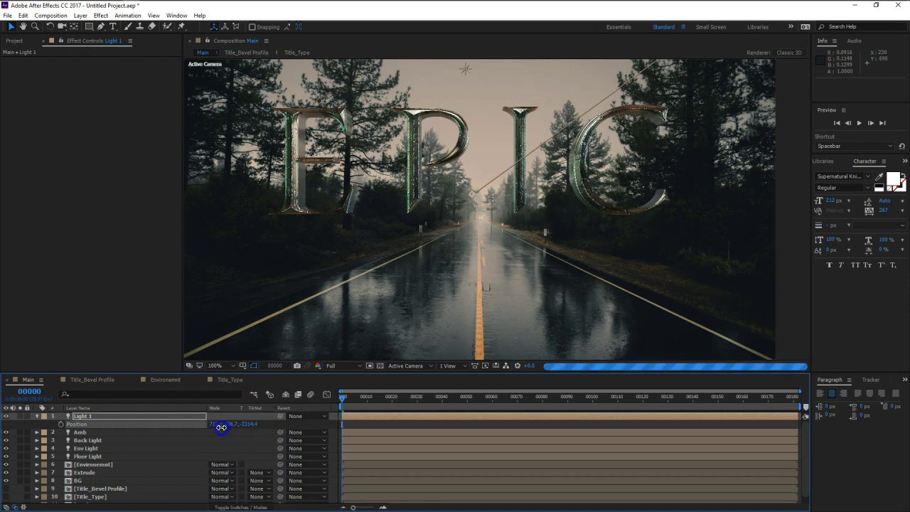
{"action": "left_click_drag", "start_coordinate": [222, 426], "coordinate": [259, 425]}
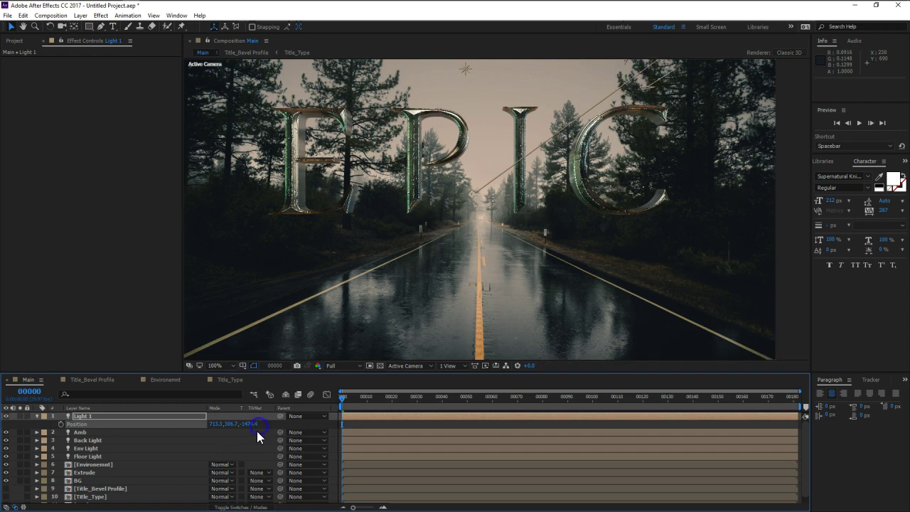
{"action": "left_click", "coordinate": [231, 424]}
{"action": "mouse_move", "coordinate": [228, 425]}
{"action": "left_mouse_down"}
{"action": "mouse_move", "coordinate": [237, 425]}
{"action": "mouse_move", "coordinate": [208, 423]}
{"action": "mouse_move", "coordinate": [220, 424]}
{"action": "left_mouse_up"}
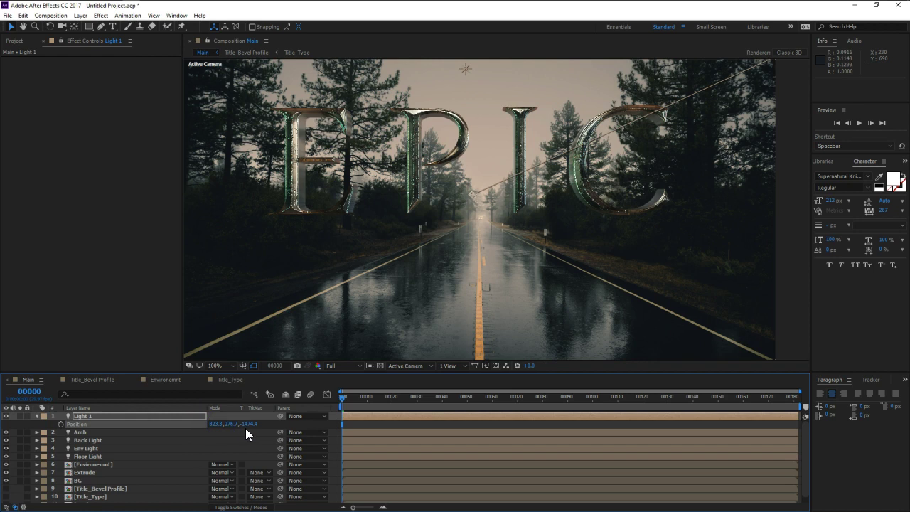
{"action": "left_click_drag", "start_coordinate": [244, 424], "coordinate": [282, 422]}
{"action": "left_click_drag", "start_coordinate": [284, 422], "coordinate": [262, 423]}
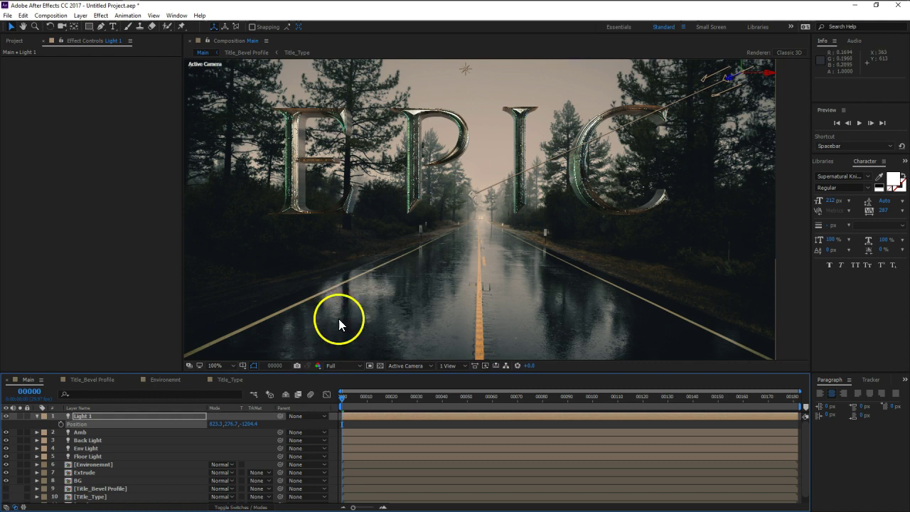
{"action": "left_click", "coordinate": [106, 418]}
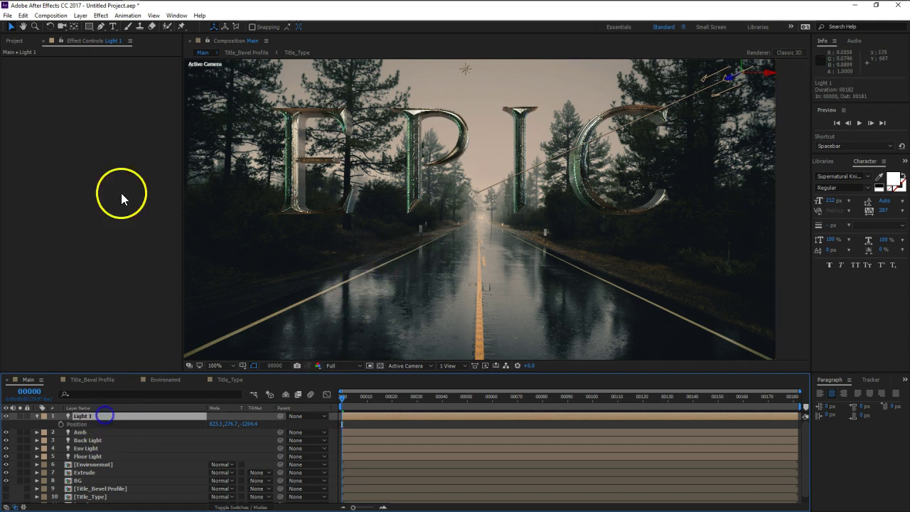
Step: Change Light 1's Light Type to Spot
{"action": "left_click", "coordinate": [81, 15]}
{"action": "left_click", "coordinate": [100, 36]}
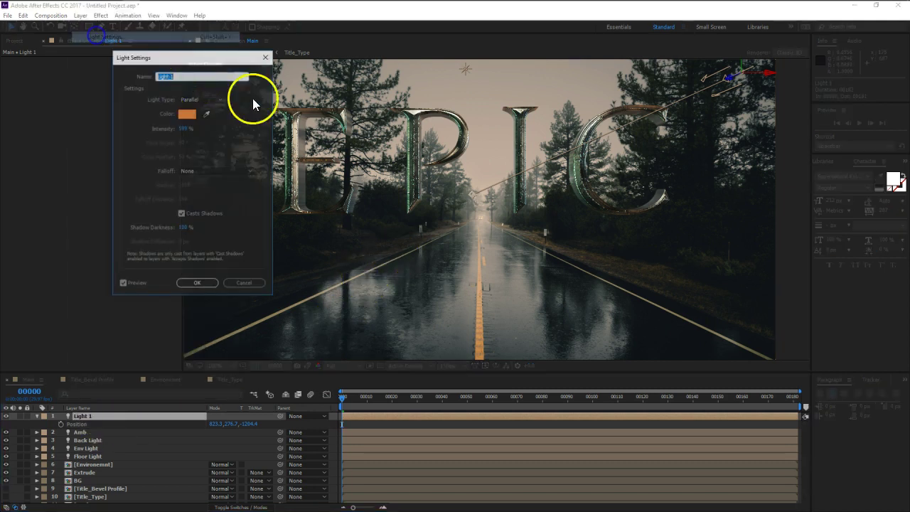
{"action": "left_click", "coordinate": [195, 98]}
{"action": "left_click", "coordinate": [201, 120]}
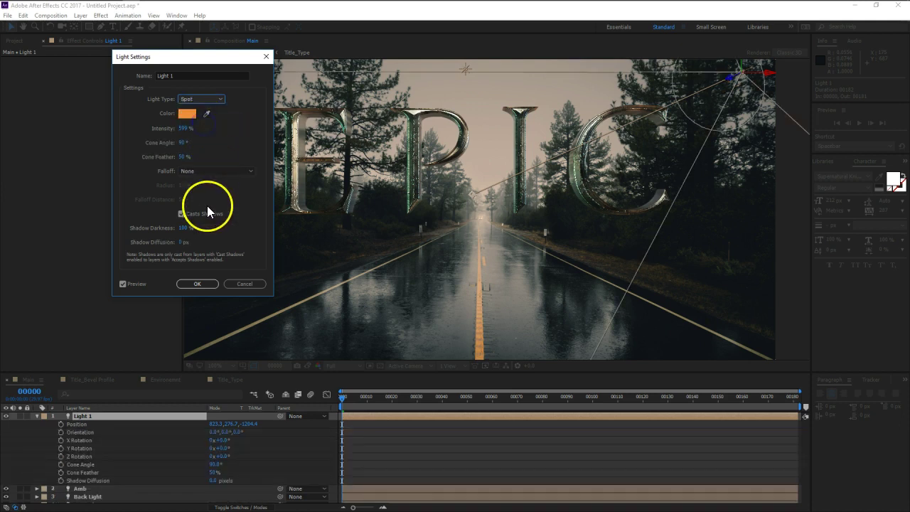
{"action": "left_click", "coordinate": [198, 283]}
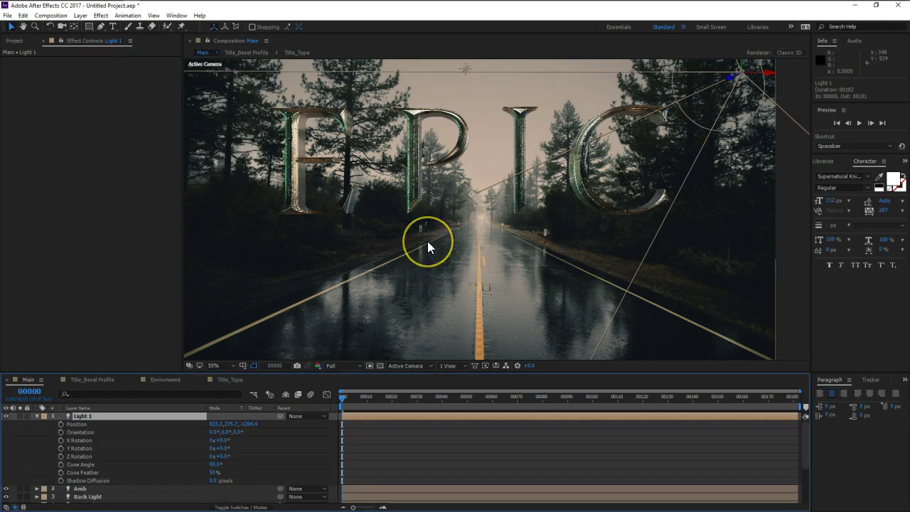
{"action": "key", "text": "comma"}
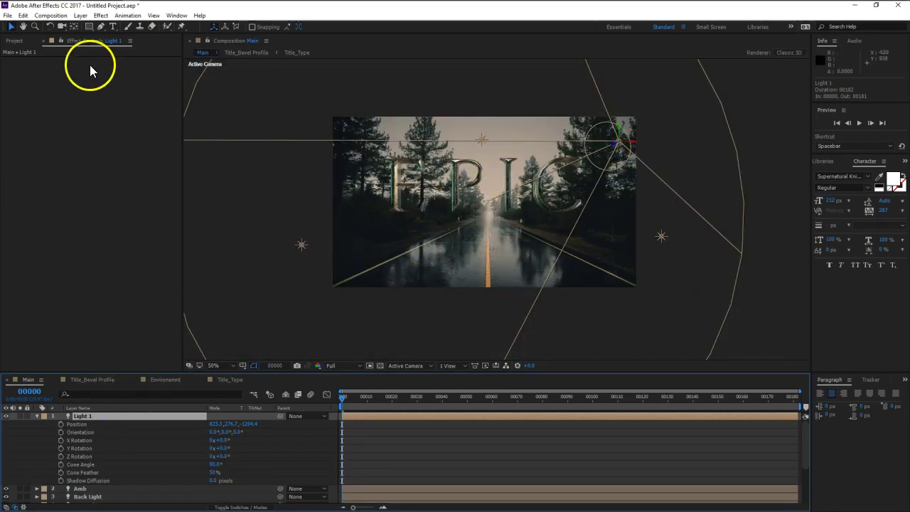
Step: Give Light 1 a 24° cone, 1113% intensity and Inverse Square Clamped falloff
{"action": "left_click", "coordinate": [81, 15]}
{"action": "left_click", "coordinate": [107, 33]}
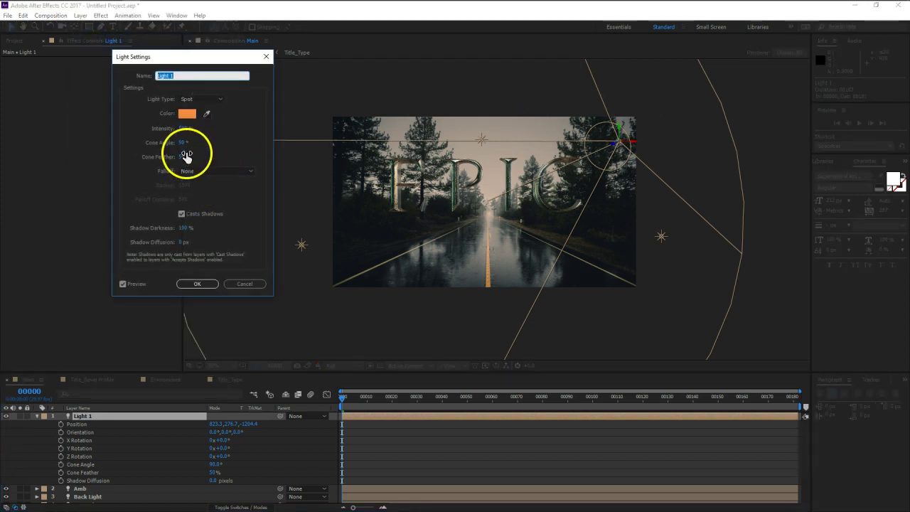
{"action": "mouse_move", "coordinate": [183, 145]}
{"action": "left_mouse_down"}
{"action": "mouse_move", "coordinate": [152, 146]}
{"action": "mouse_move", "coordinate": [435, 136]}
{"action": "left_mouse_up"}
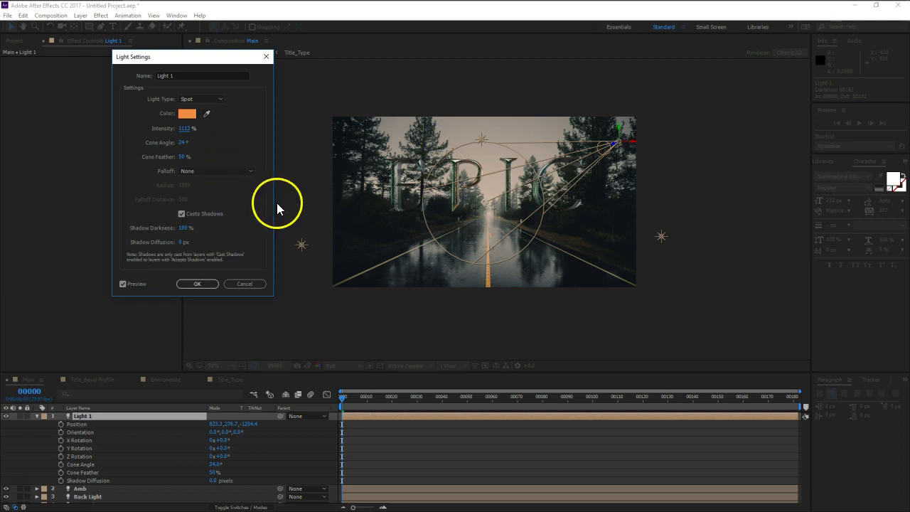
{"action": "left_click", "coordinate": [226, 171]}
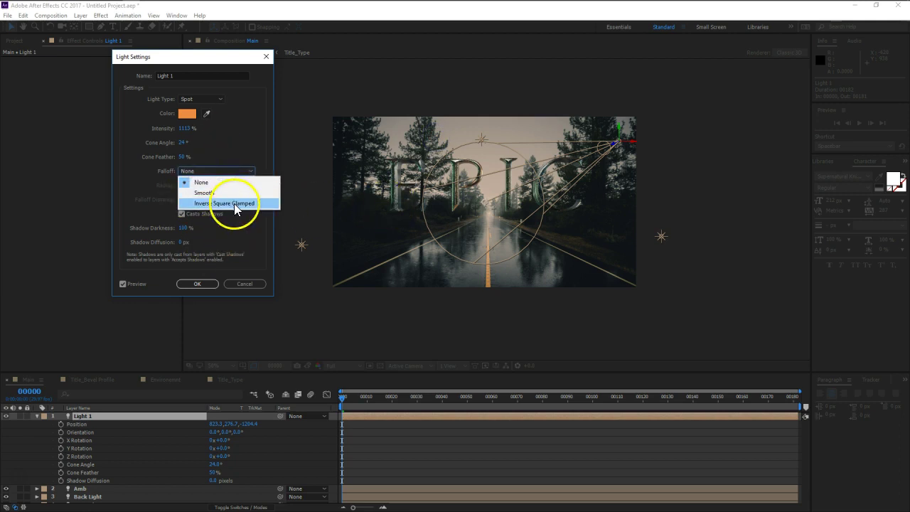
{"action": "left_click", "coordinate": [233, 203]}
{"action": "left_click", "coordinate": [193, 283]}
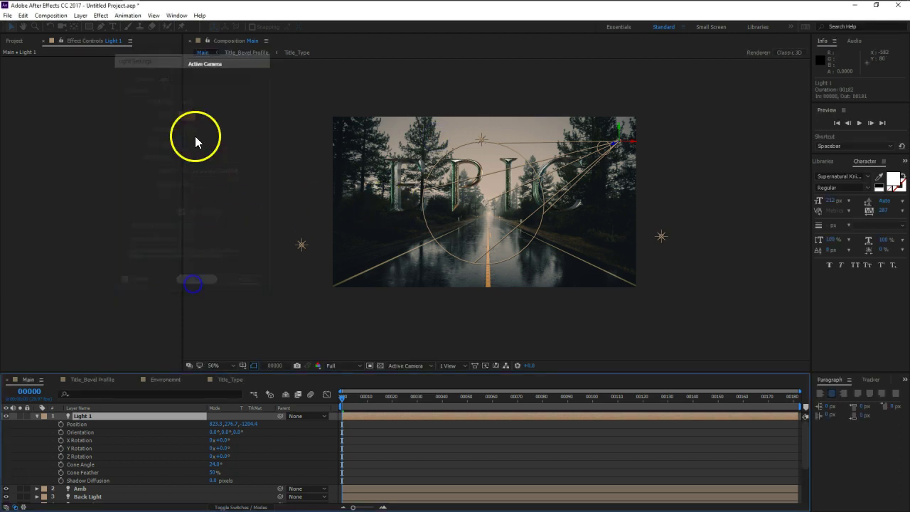
{"action": "scroll", "coordinate": [500, 205], "scroll_direction": "up", "scroll_amount": 2}
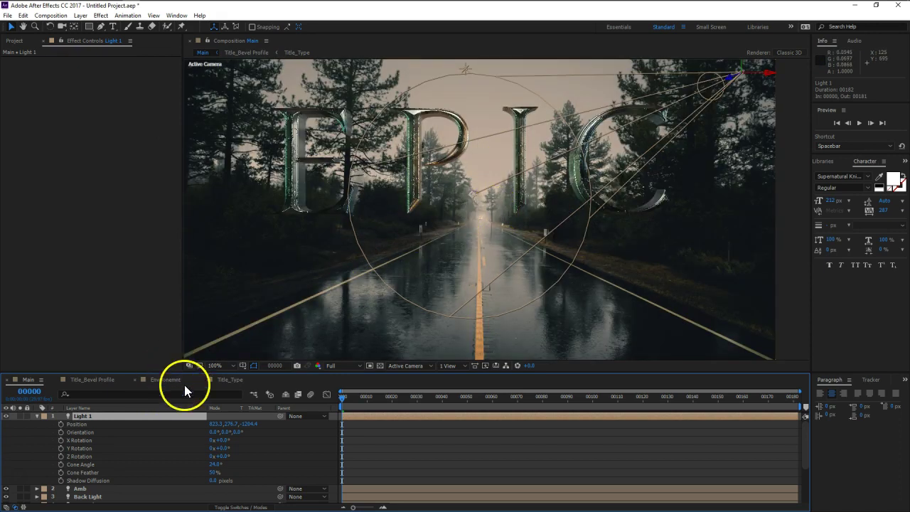
Step: Nudge Light 1's depth position and raise its Intensity to 903%
{"action": "left_click", "coordinate": [253, 424]}
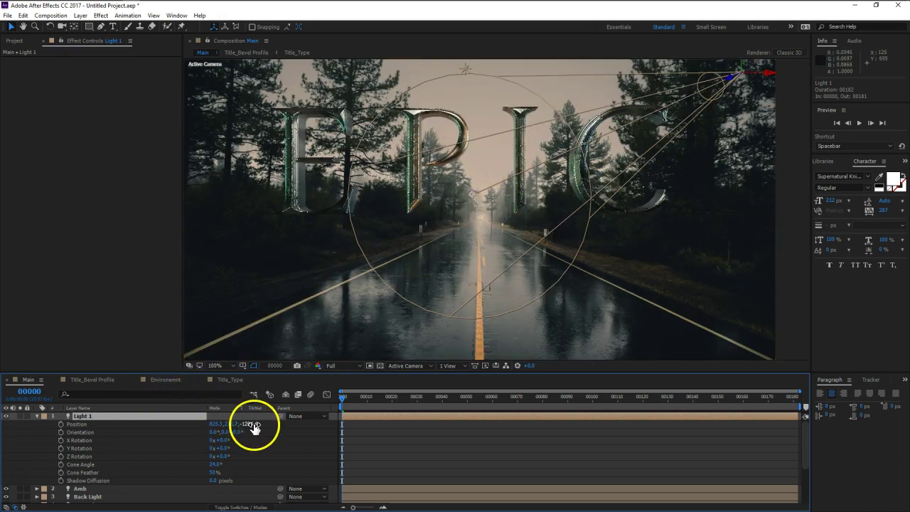
{"action": "mouse_move", "coordinate": [255, 425]}
{"action": "left_mouse_down"}
{"action": "mouse_move", "coordinate": [229, 425]}
{"action": "mouse_move", "coordinate": [237, 427]}
{"action": "left_mouse_up"}
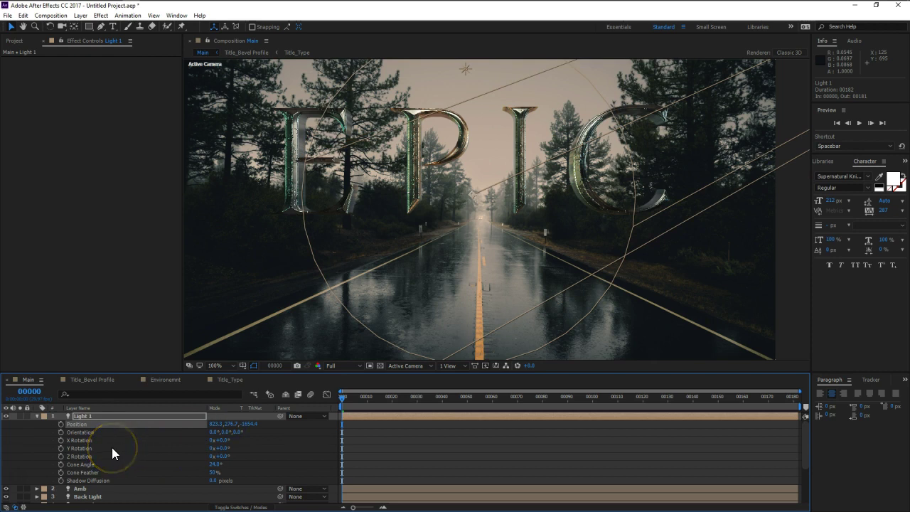
{"action": "key", "text": "u"}
{"action": "key", "text": "a"}
{"action": "key", "text": "a"}
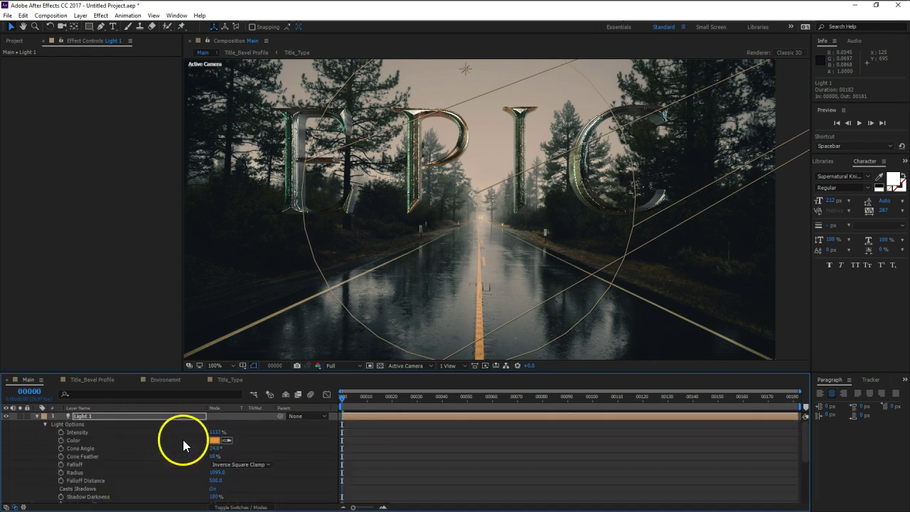
{"action": "left_click", "coordinate": [73, 432]}
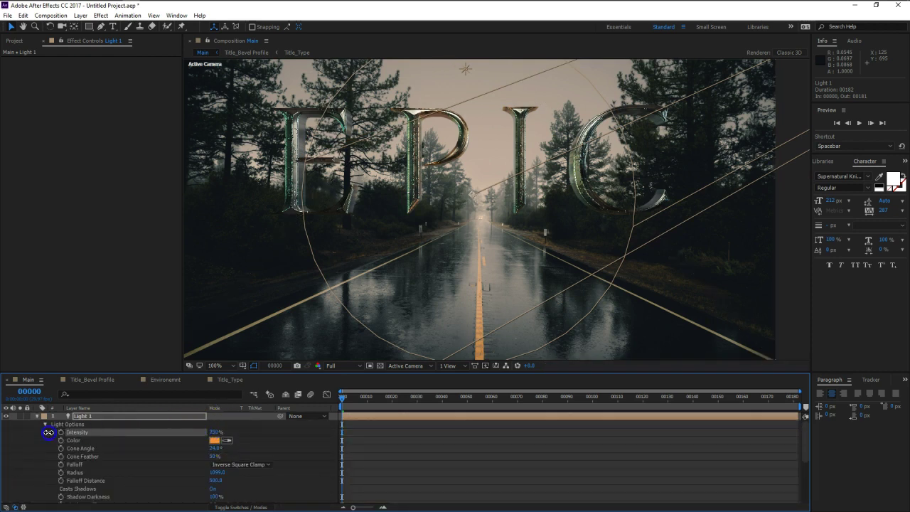
{"action": "left_click_drag", "start_coordinate": [214, 431], "coordinate": [148, 432]}
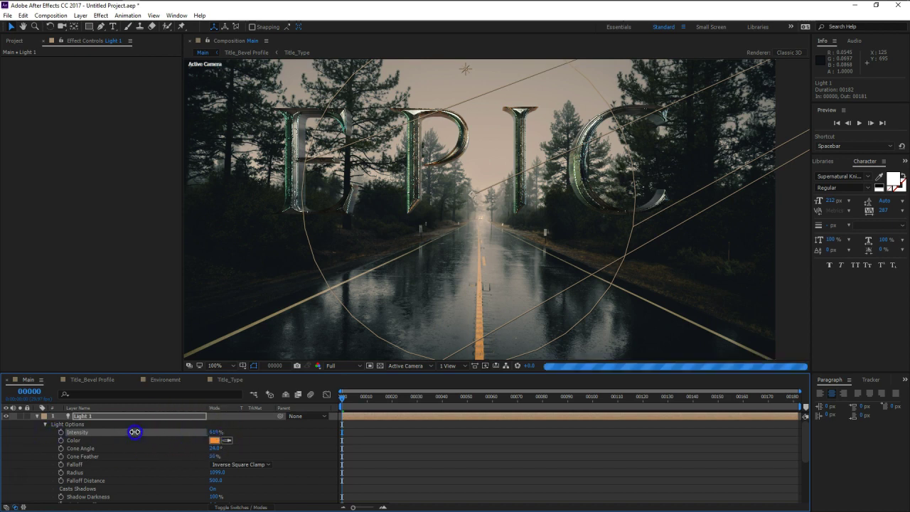
{"action": "left_click", "coordinate": [61, 432]}
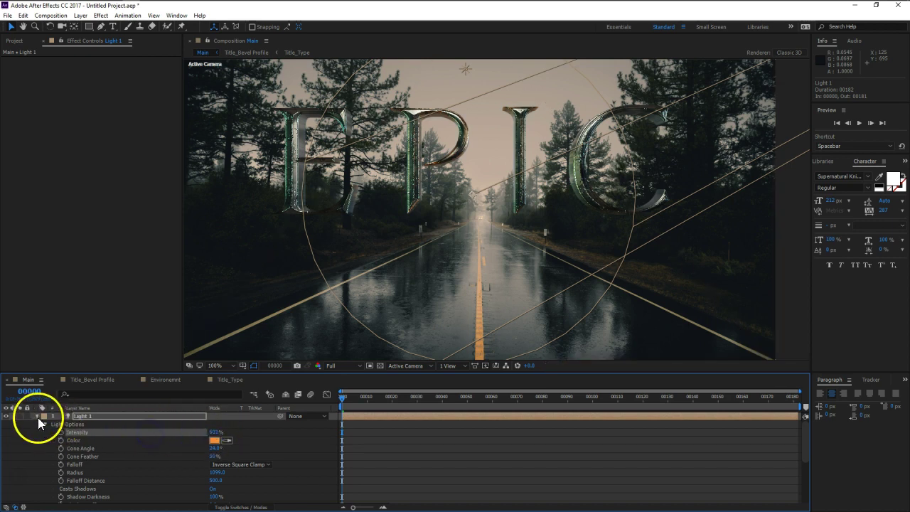
{"action": "left_click", "coordinate": [37, 417]}
Step: Lower Env Light's Intensity to 343%
{"action": "left_click", "coordinate": [96, 440]}
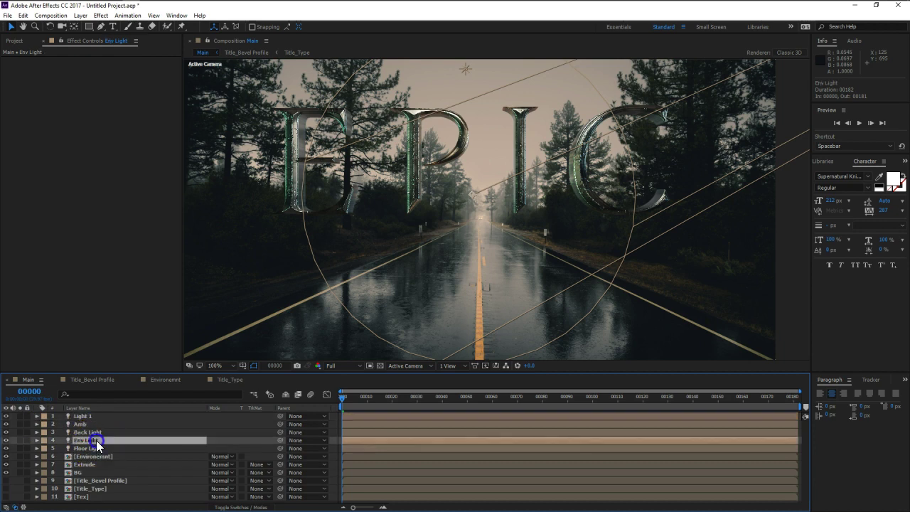
{"action": "key", "text": "a"}
{"action": "key", "text": "a"}
{"action": "left_click", "coordinate": [206, 457]}
{"action": "left_click_drag", "start_coordinate": [205, 458], "coordinate": [204, 457]}
{"action": "left_click", "coordinate": [95, 440]}
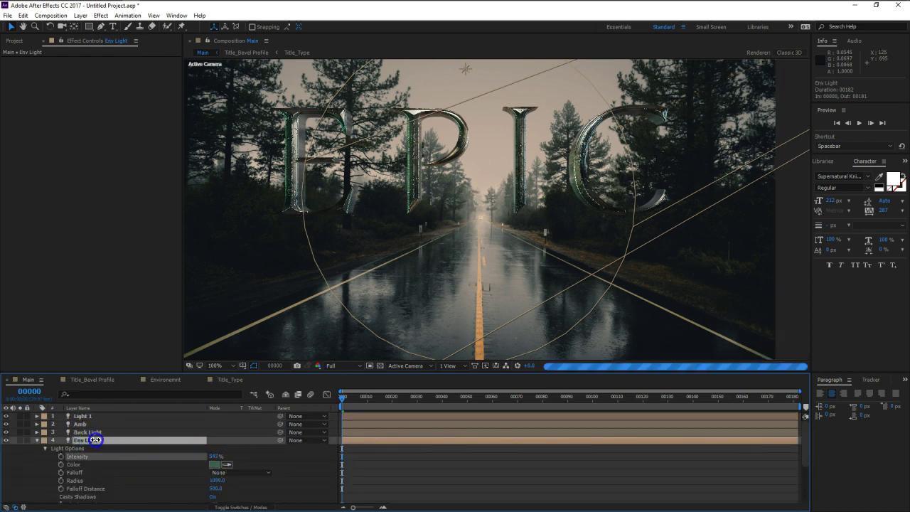
{"action": "left_click", "coordinate": [36, 441]}
Step: Lower Back Light's Intensity to 294%
{"action": "left_click", "coordinate": [87, 432]}
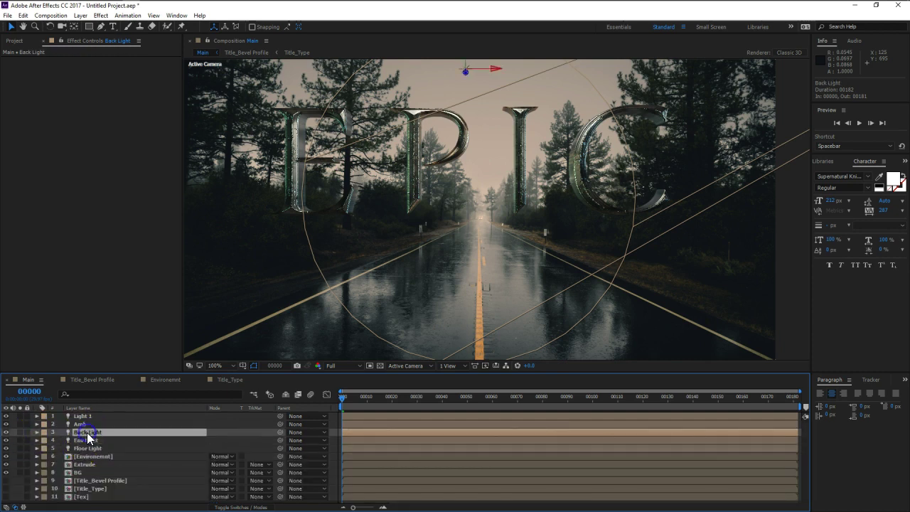
{"action": "key", "text": "a"}
{"action": "key", "text": "a"}
{"action": "mouse_move", "coordinate": [214, 448]}
{"action": "left_mouse_down"}
{"action": "mouse_move", "coordinate": [132, 449]}
{"action": "mouse_move", "coordinate": [154, 449]}
{"action": "left_mouse_up"}
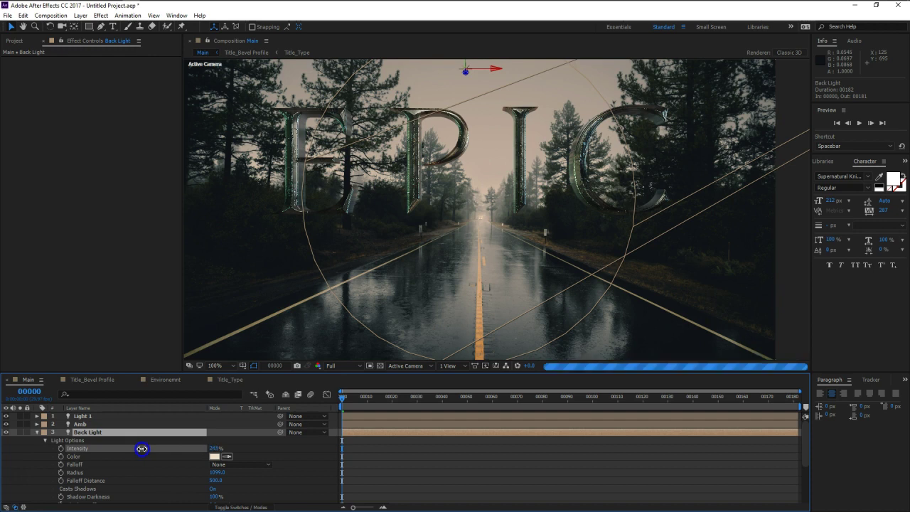
{"action": "left_click", "coordinate": [41, 450]}
{"action": "left_click", "coordinate": [36, 432]}
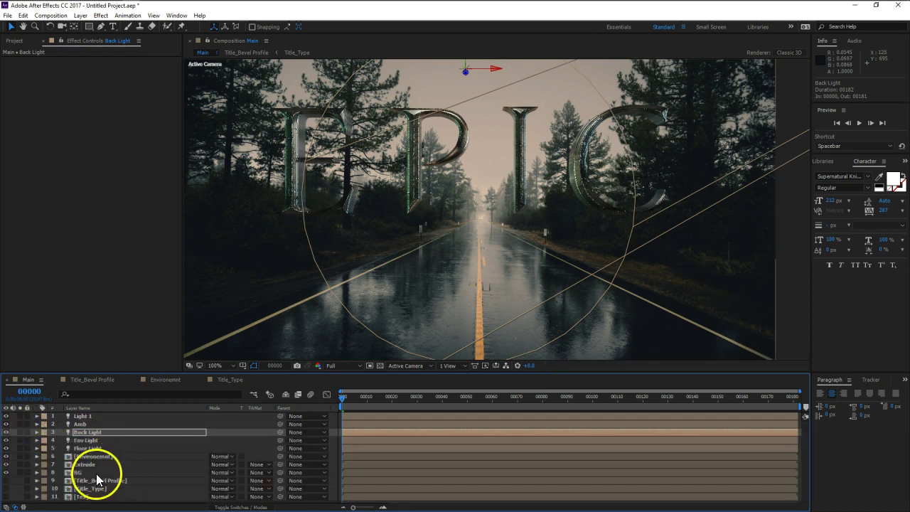
{"action": "left_click", "coordinate": [96, 456]}
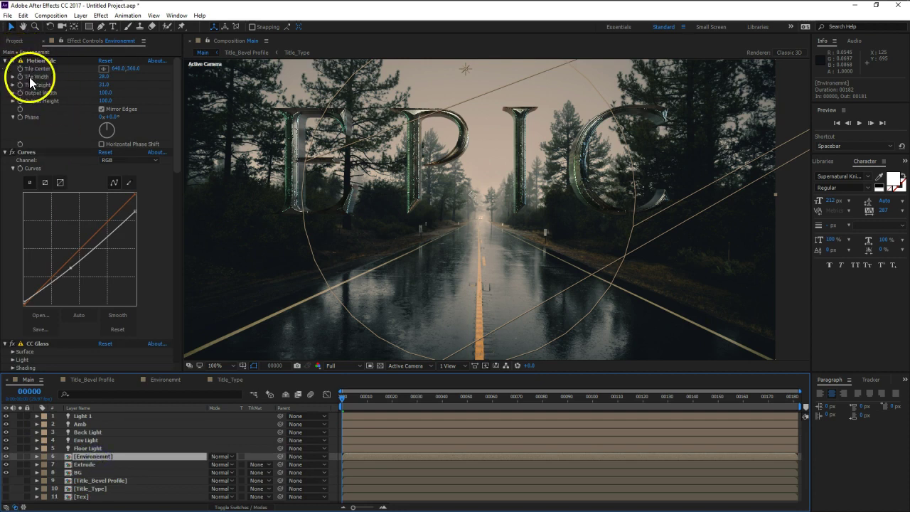
Step: Set Motion Tile's Tile Width to 17 and Tile Height to 27
{"action": "left_click", "coordinate": [104, 86]}
{"action": "mouse_move", "coordinate": [104, 86]}
{"action": "left_mouse_down"}
{"action": "mouse_move", "coordinate": [128, 83]}
{"action": "mouse_move", "coordinate": [100, 83]}
{"action": "mouse_move", "coordinate": [104, 77]}
{"action": "left_mouse_up"}
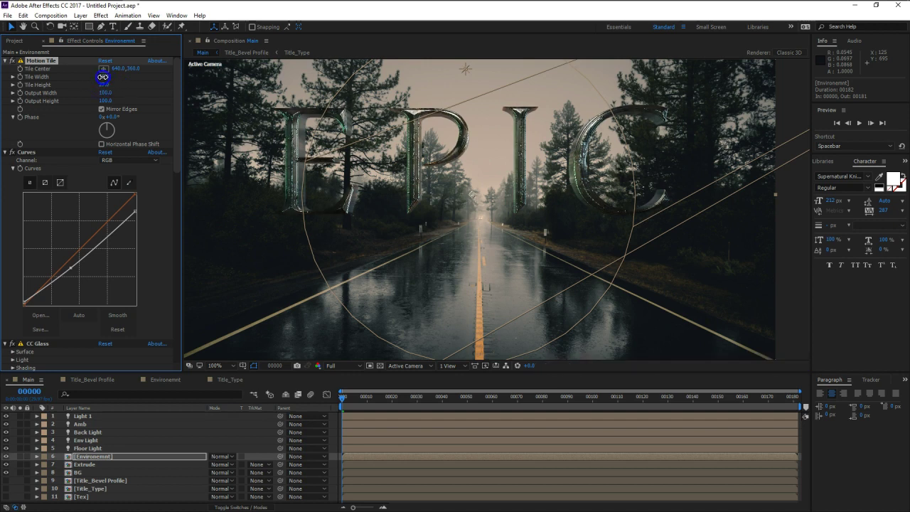
{"action": "left_click_drag", "start_coordinate": [103, 77], "coordinate": [108, 85]}
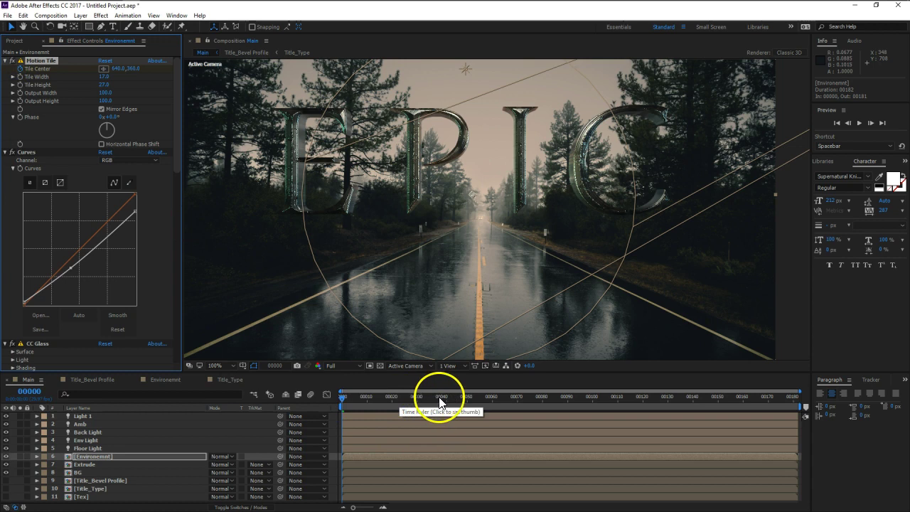
Step: Try shifting Motion Tile's Tile Center at frame 50, preview from the start, then undo
{"action": "left_click", "coordinate": [467, 400]}
{"action": "left_click_drag", "start_coordinate": [112, 68], "coordinate": [581, 133]}
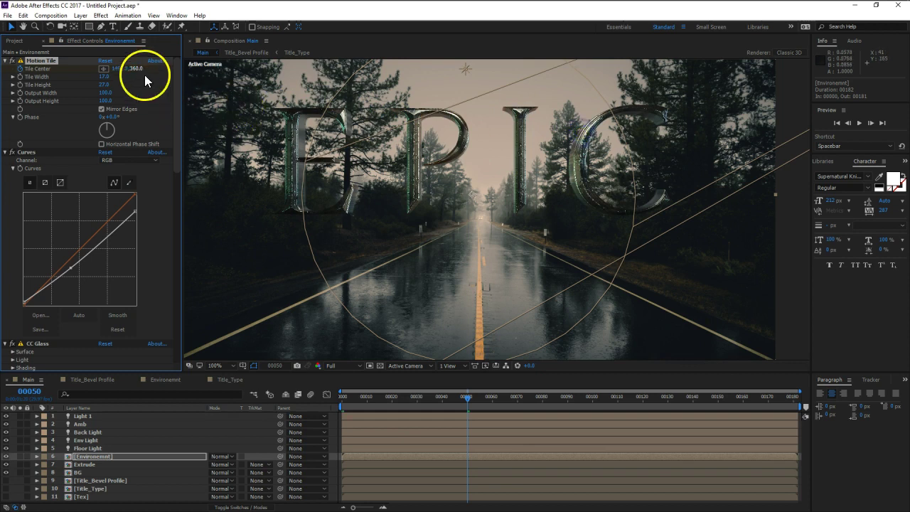
{"action": "mouse_move", "coordinate": [141, 68]}
{"action": "left_mouse_down"}
{"action": "mouse_move", "coordinate": [182, 69]}
{"action": "mouse_move", "coordinate": [304, 354]}
{"action": "left_mouse_up"}
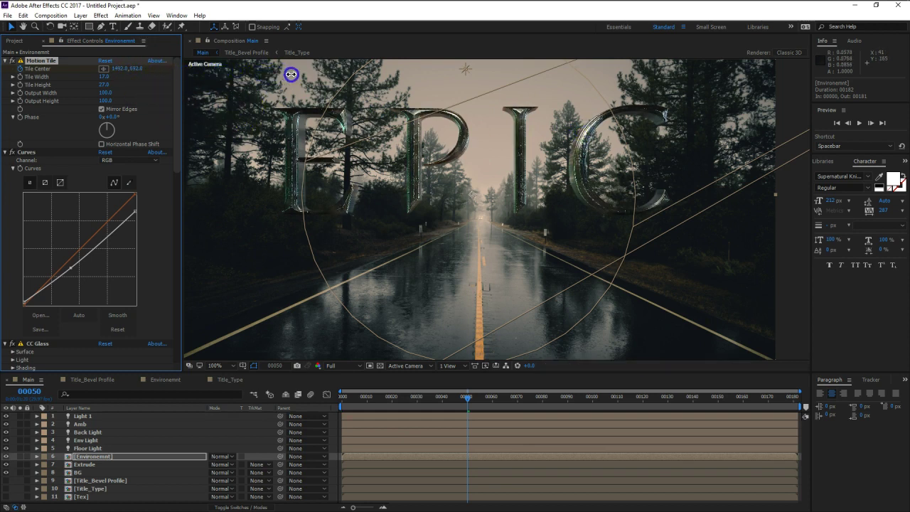
{"action": "left_click", "coordinate": [347, 396]}
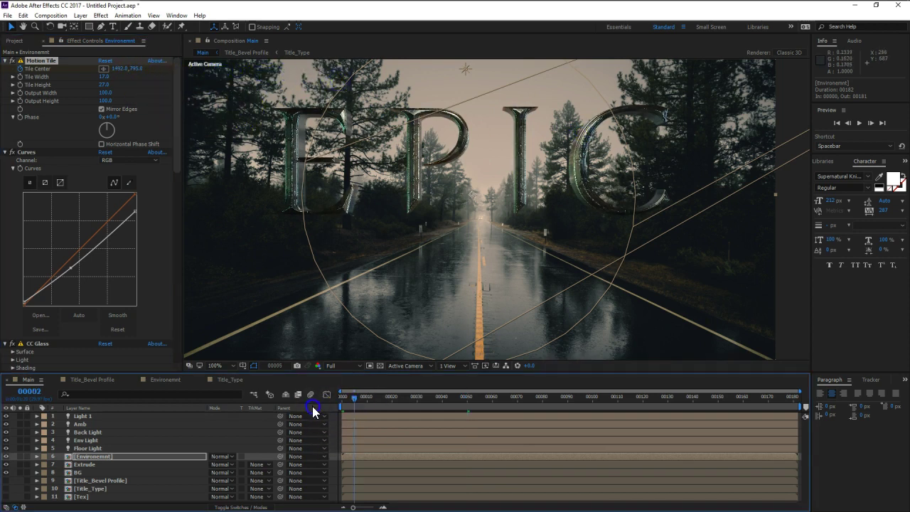
{"action": "key", "text": "space"}
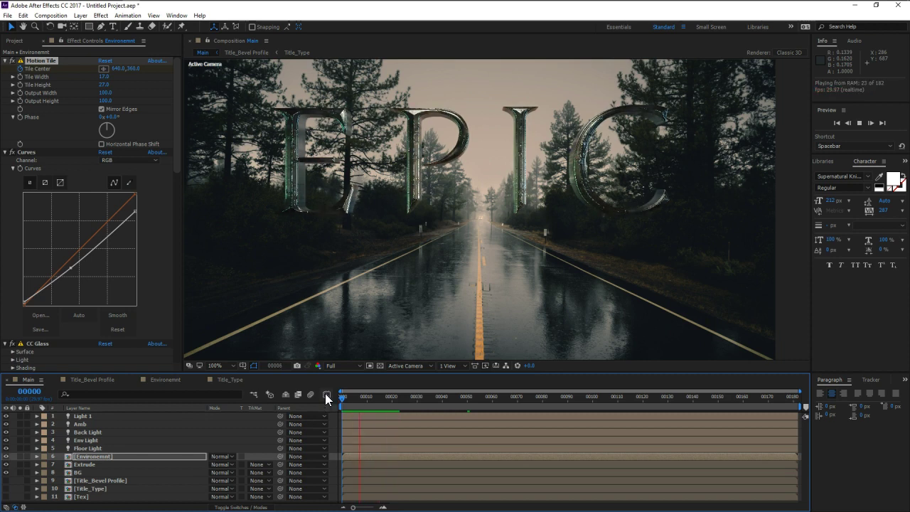
{"action": "key", "text": "space"}
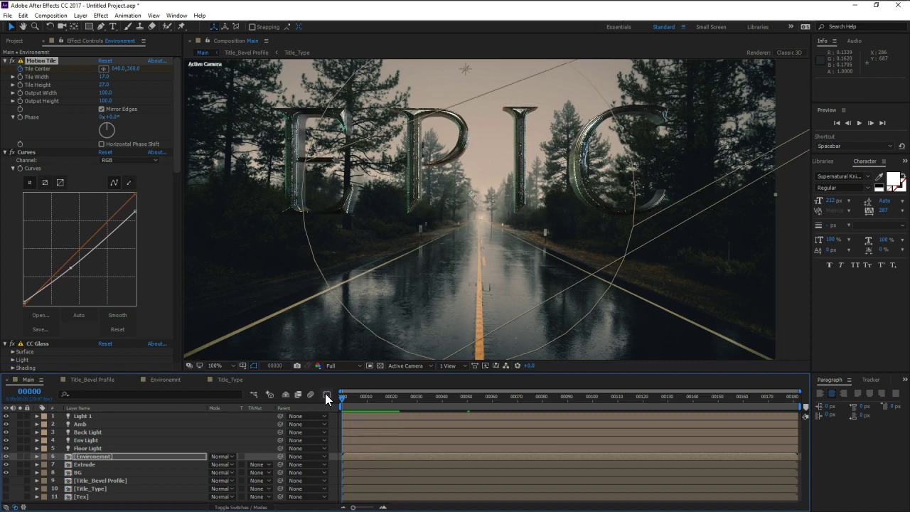
{"action": "key", "text": "ctrl+z"}
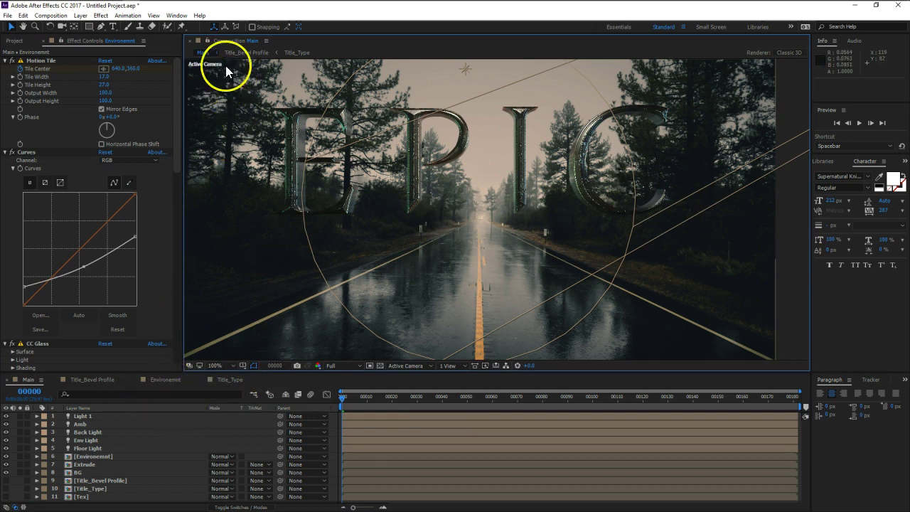
Step: Swap the Environemnt comp's forest-haze image for agriculture-field-grain-5980.jpg and enlarge it
{"action": "left_click", "coordinate": [166, 381]}
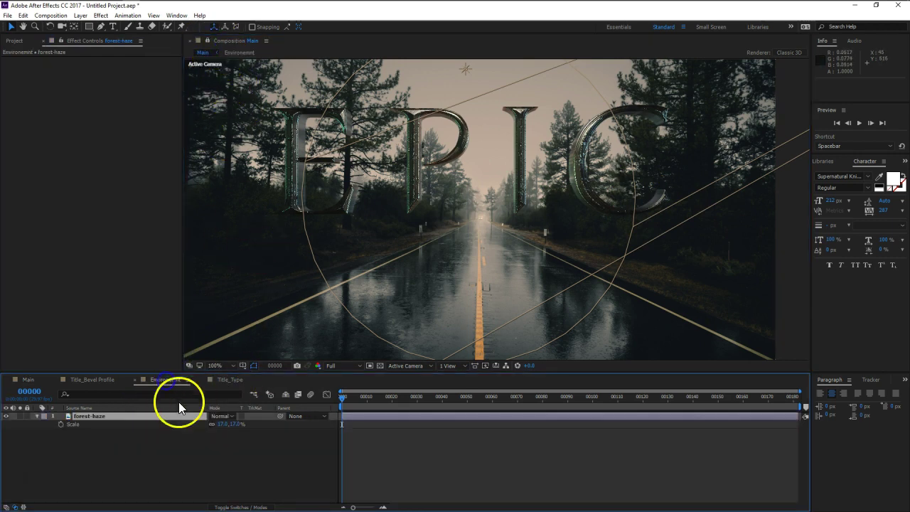
{"action": "left_click", "coordinate": [14, 41]}
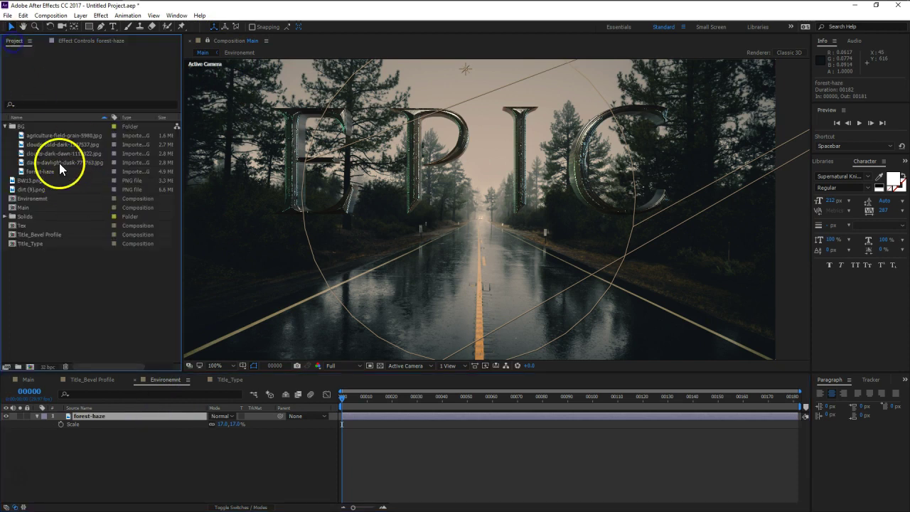
{"action": "left_click", "coordinate": [57, 135]}
{"action": "left_click_drag", "start_coordinate": [57, 135], "coordinate": [150, 417]}
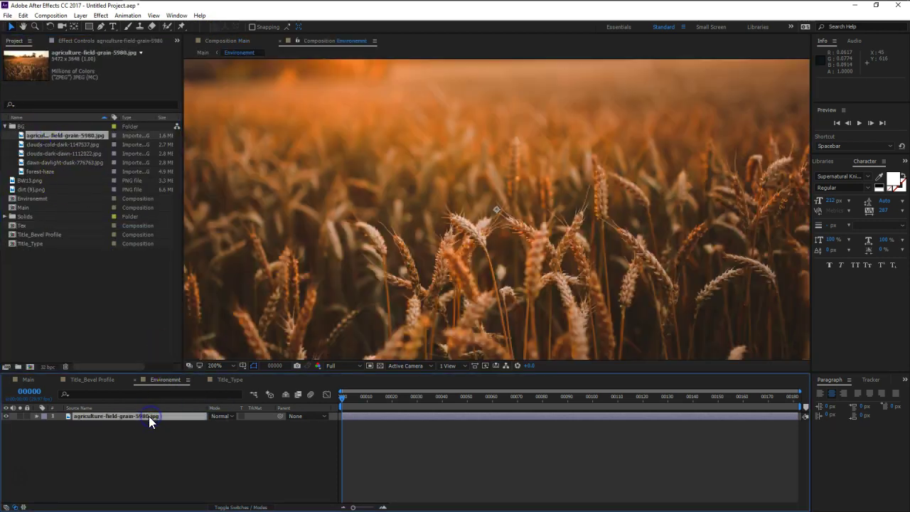
{"action": "left_click", "coordinate": [279, 41]}
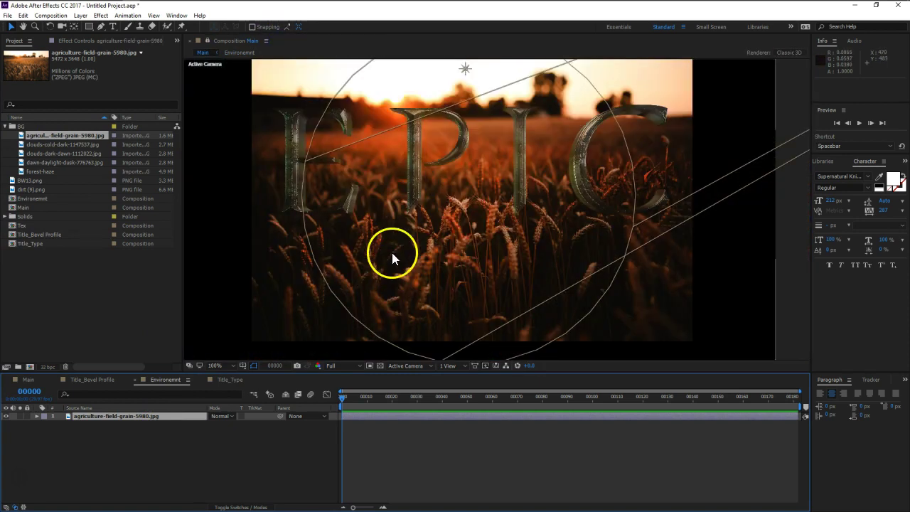
{"action": "left_click", "coordinate": [137, 417]}
{"action": "key", "text": "s"}
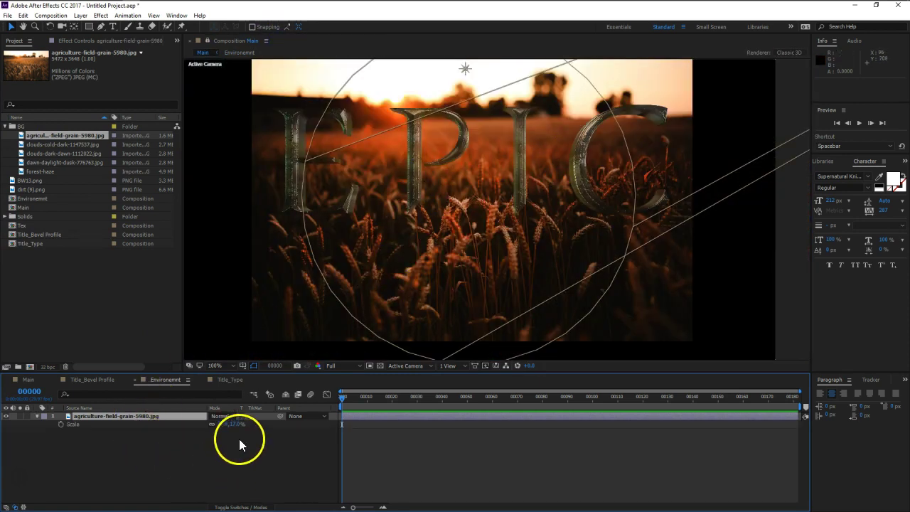
{"action": "left_click_drag", "start_coordinate": [235, 430], "coordinate": [242, 425]}
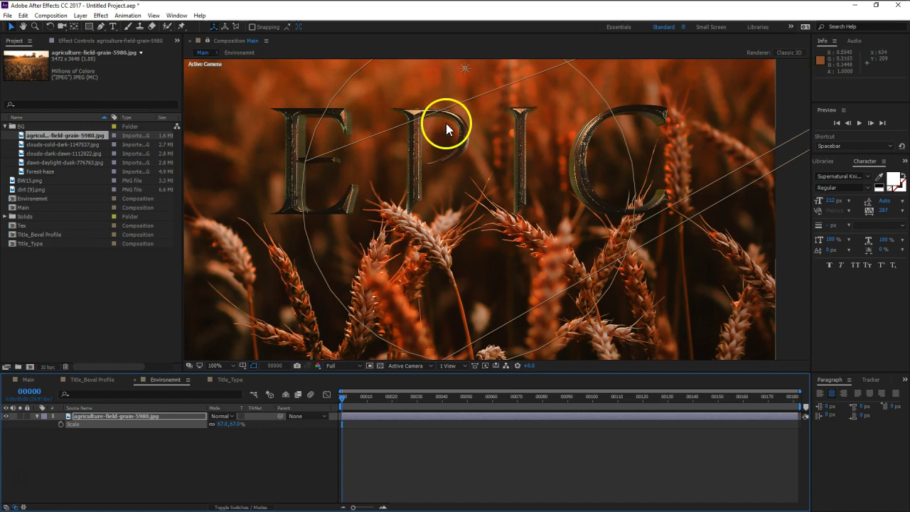
Step: Replace the wheat field with clouds-cold-dark-1147537.jpg at 24% scale, then view Main
{"action": "left_click", "coordinate": [52, 147]}
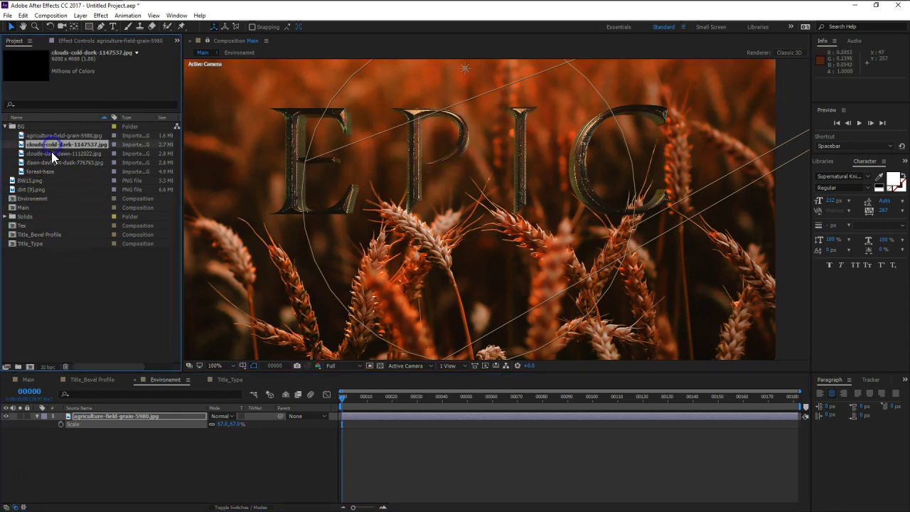
{"action": "mouse_move", "coordinate": [53, 146]}
{"action": "left_mouse_down"}
{"action": "mouse_move", "coordinate": [154, 415]}
{"action": "mouse_move", "coordinate": [130, 416]}
{"action": "left_mouse_up"}
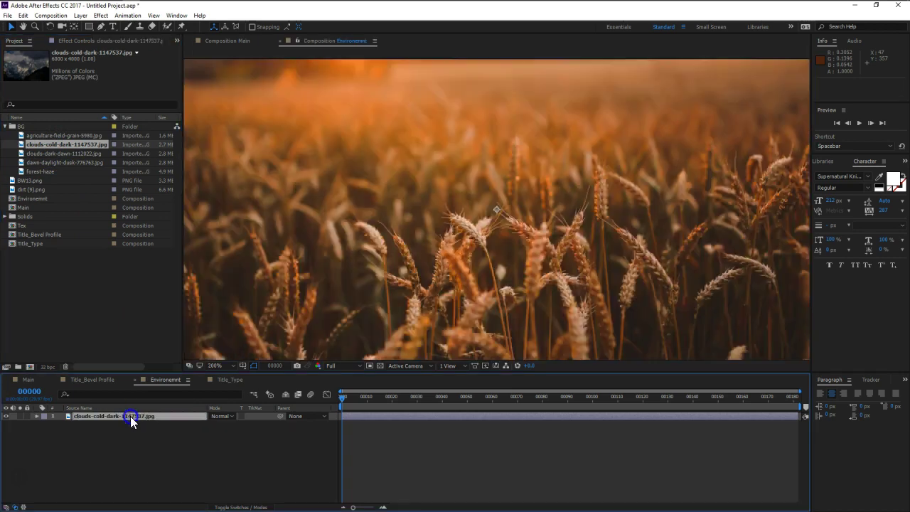
{"action": "scroll", "coordinate": [349, 206], "scroll_direction": "down", "scroll_amount": 3}
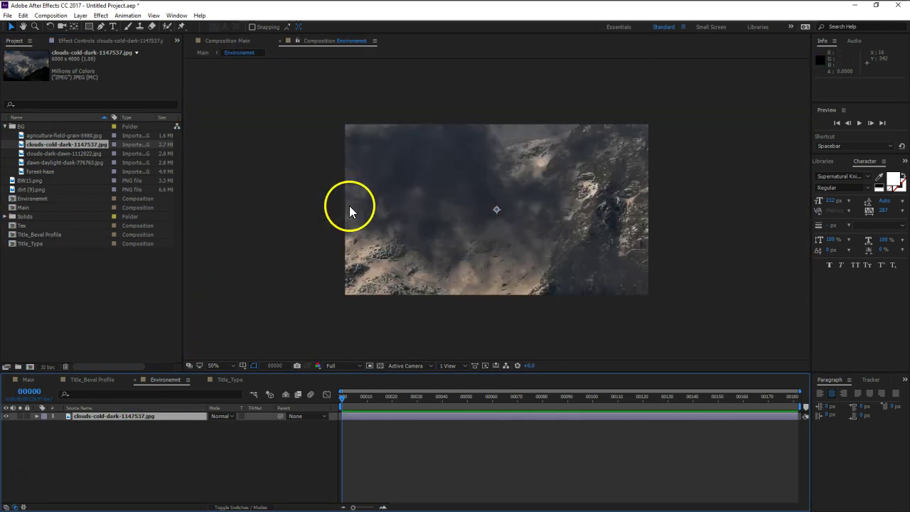
{"action": "scroll", "coordinate": [349, 206], "scroll_direction": "down", "scroll_amount": 1}
{"action": "key", "text": "s"}
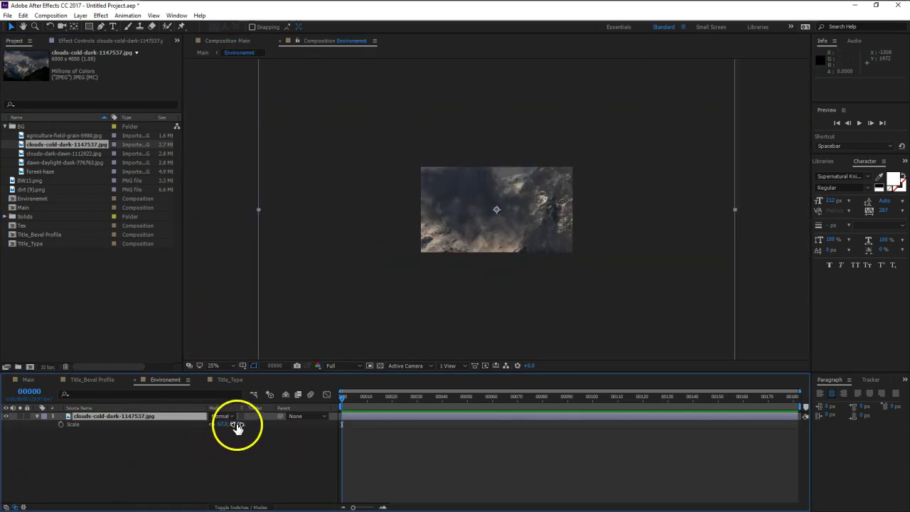
{"action": "left_click_drag", "start_coordinate": [237, 425], "coordinate": [224, 375]}
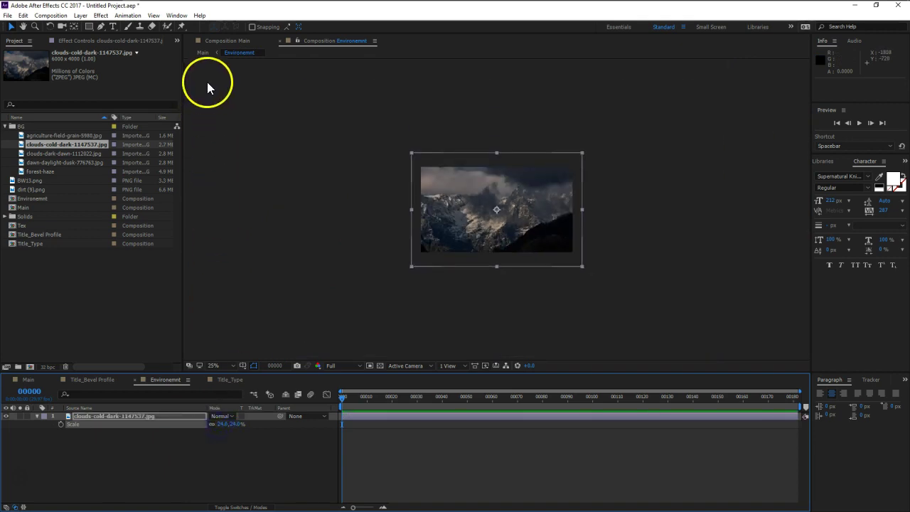
{"action": "left_click", "coordinate": [219, 41]}
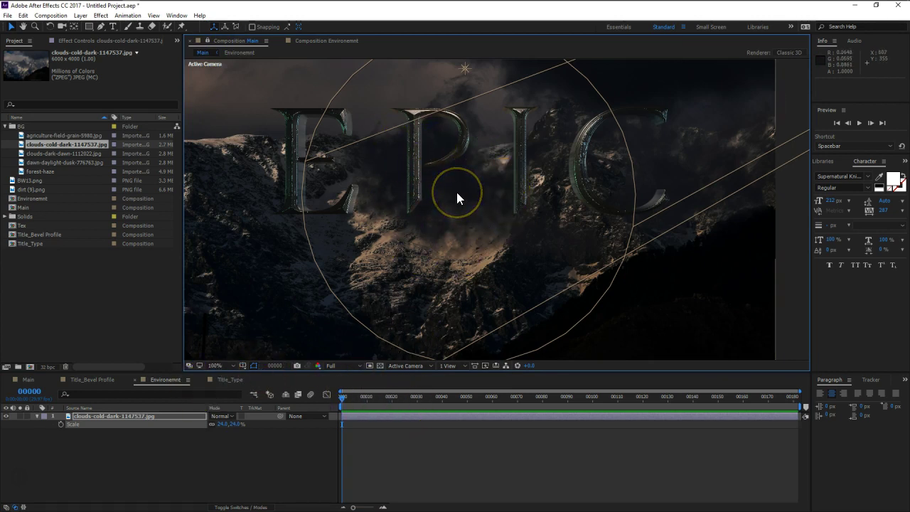
{"action": "left_click", "coordinate": [279, 455]}
Step: Pre-compose all eleven Main layers into a precomp named MainFinal
{"action": "left_click", "coordinate": [28, 383]}
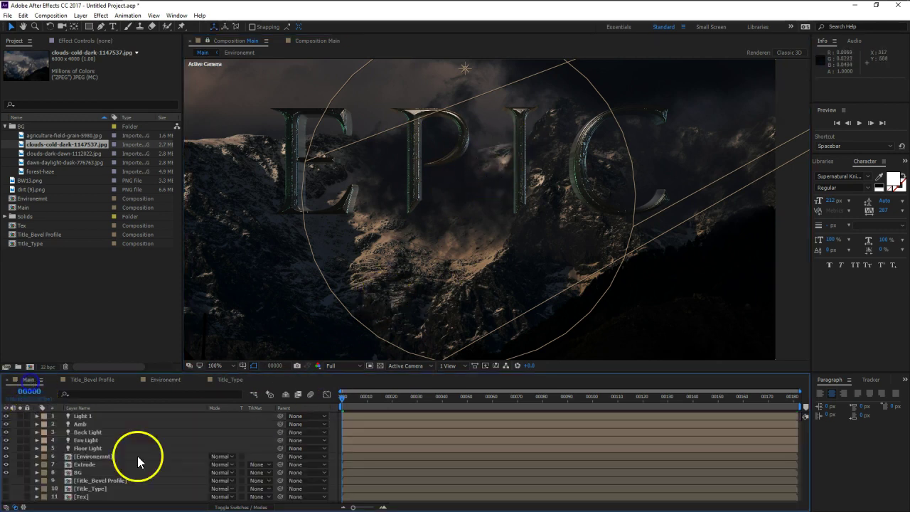
{"action": "left_click", "coordinate": [90, 420]}
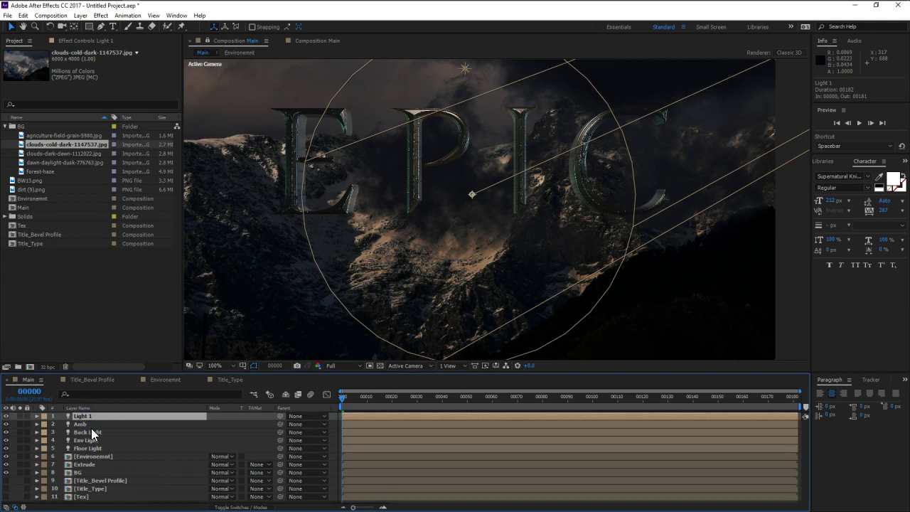
{"action": "left_click", "coordinate": [92, 497], "text": "shift"}
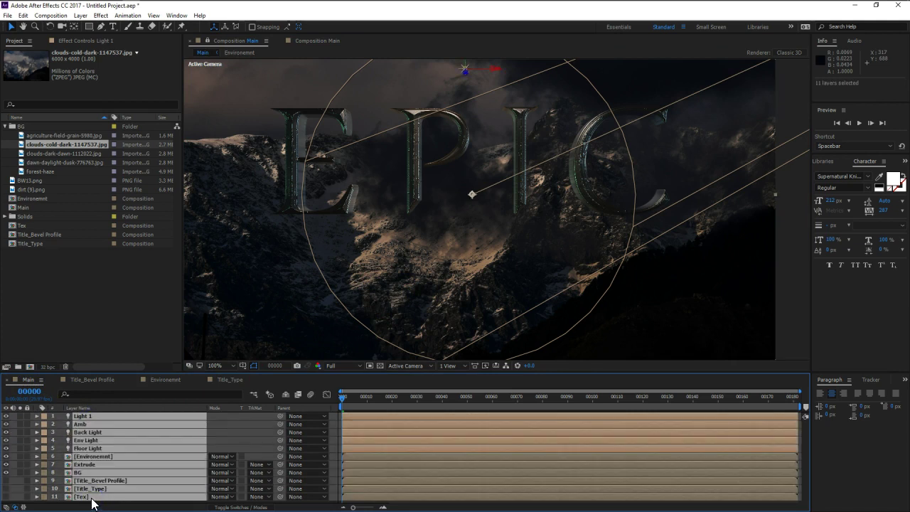
{"action": "key", "text": "ctrl+shift+c"}
{"action": "type", "text": "MainF"}
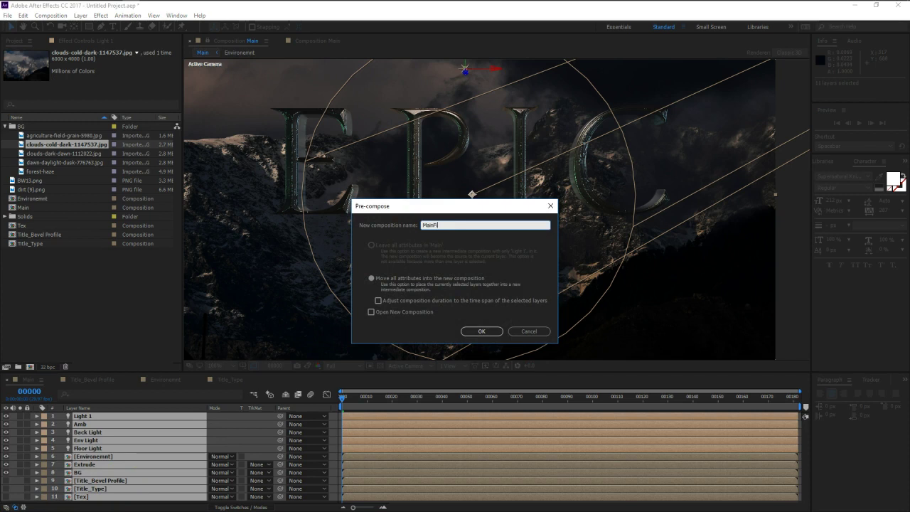
{"action": "key", "text": "Return"}
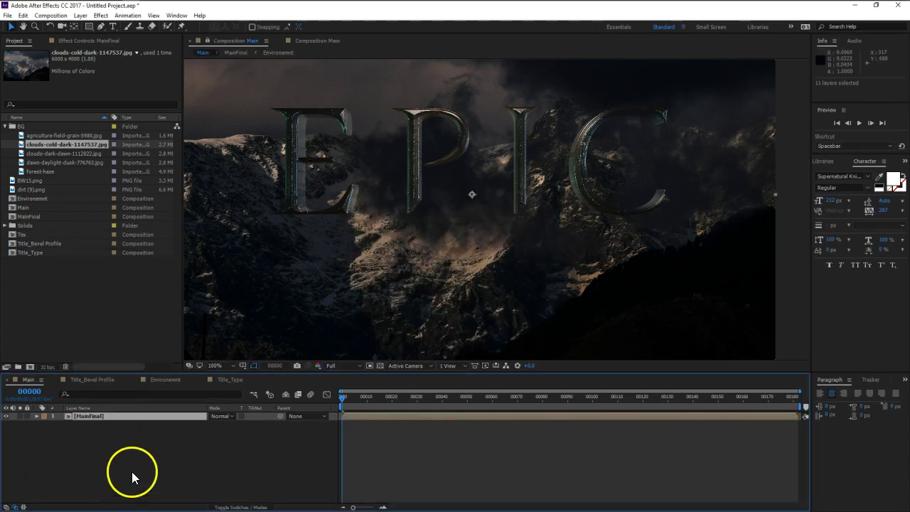
{"action": "left_click", "coordinate": [137, 471]}
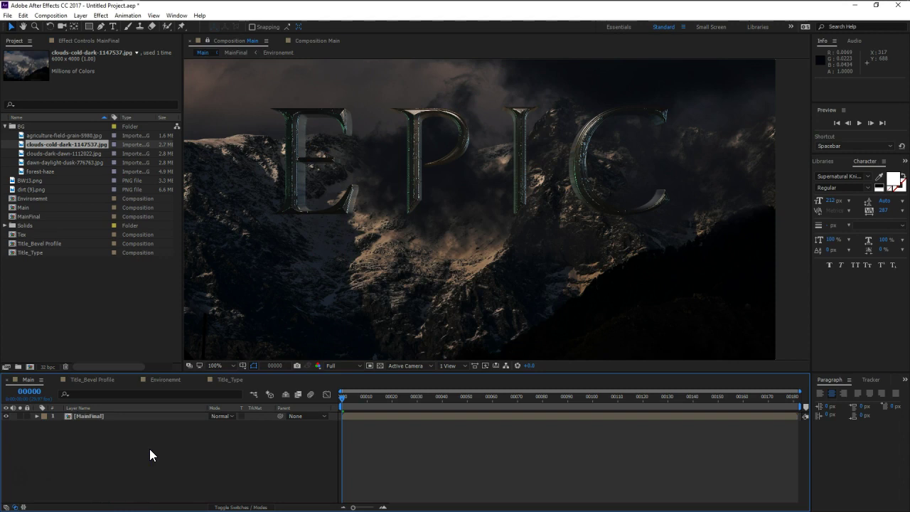
Step: Add Camera 1 to Main and turn on the 3D switch for MainFinal
{"action": "key", "text": "ctrl+alt+shift+c"}
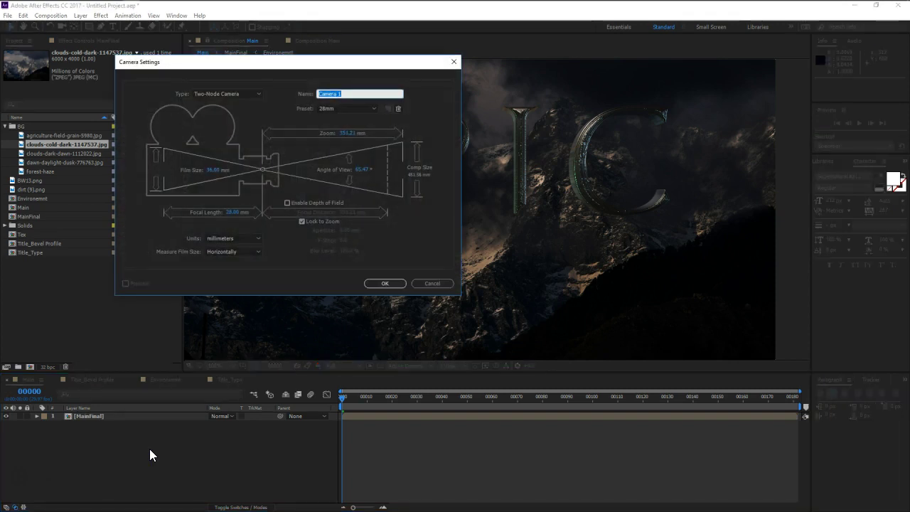
{"action": "left_click", "coordinate": [372, 284]}
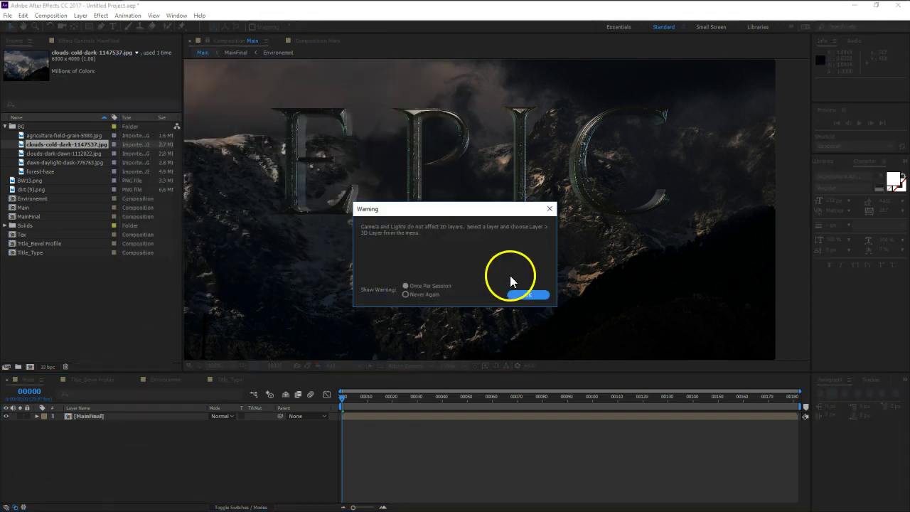
{"action": "left_click", "coordinate": [526, 294]}
{"action": "key", "text": "F4"}
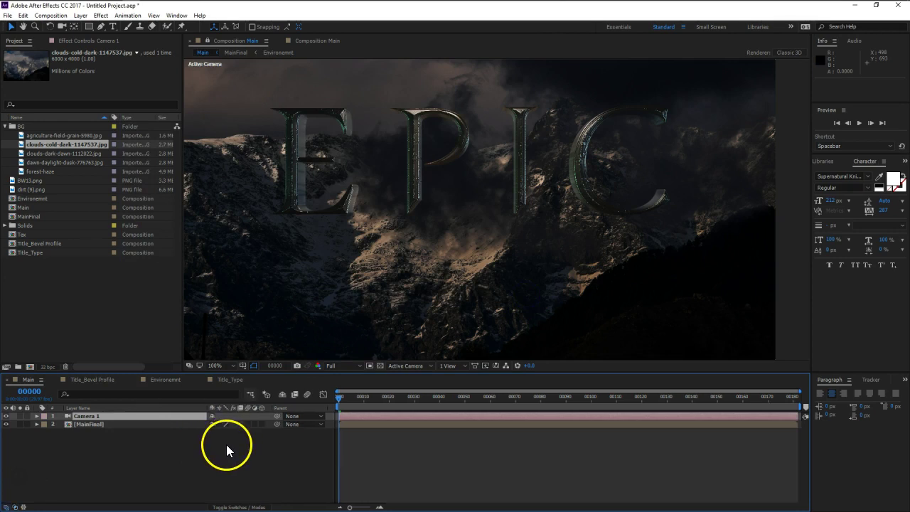
{"action": "left_click", "coordinate": [262, 423]}
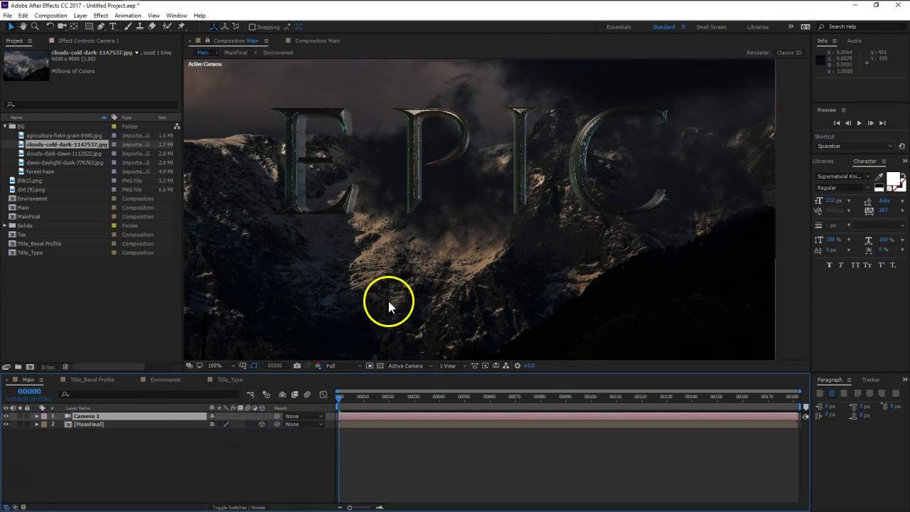
{"action": "left_click", "coordinate": [91, 425]}
Step: Add a new adjustment layer on top of the Main comp
{"action": "scroll", "coordinate": [446, 183], "scroll_direction": "down", "scroll_amount": 2}
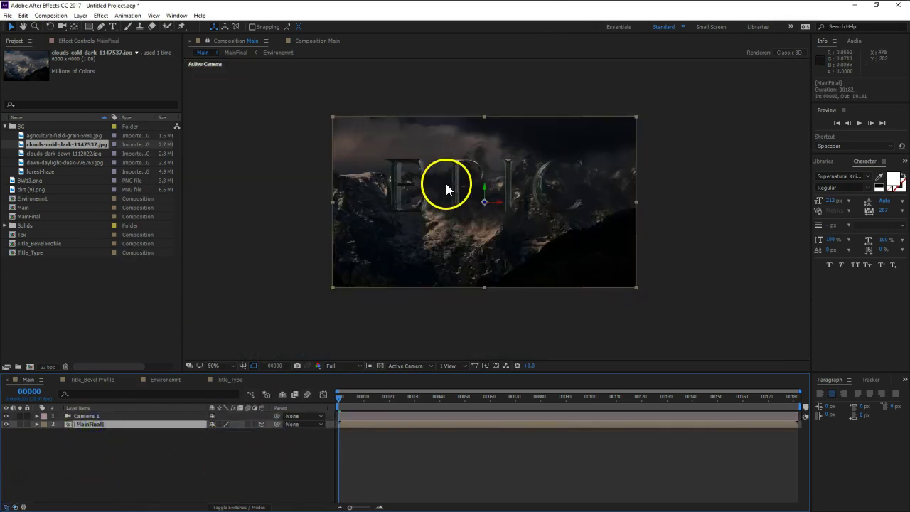
{"action": "left_click", "coordinate": [249, 467]}
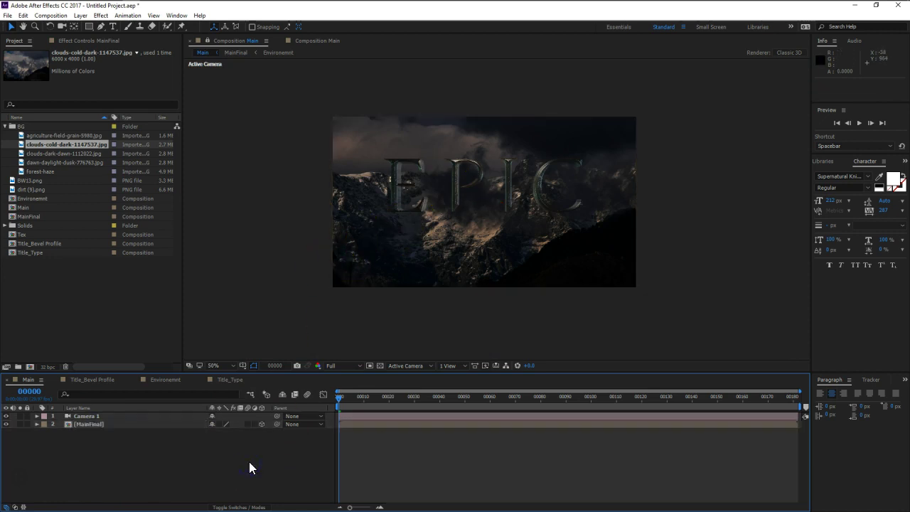
{"action": "key", "text": "ctrl+alt+y"}
{"action": "key", "text": "ctrl+space"}
Step: Apply Lumetri Color to the adjustment layer with the SL BLUE STEEL look at 73 intensity
{"action": "type", "text": "lum"}
{"action": "key", "text": "Return"}
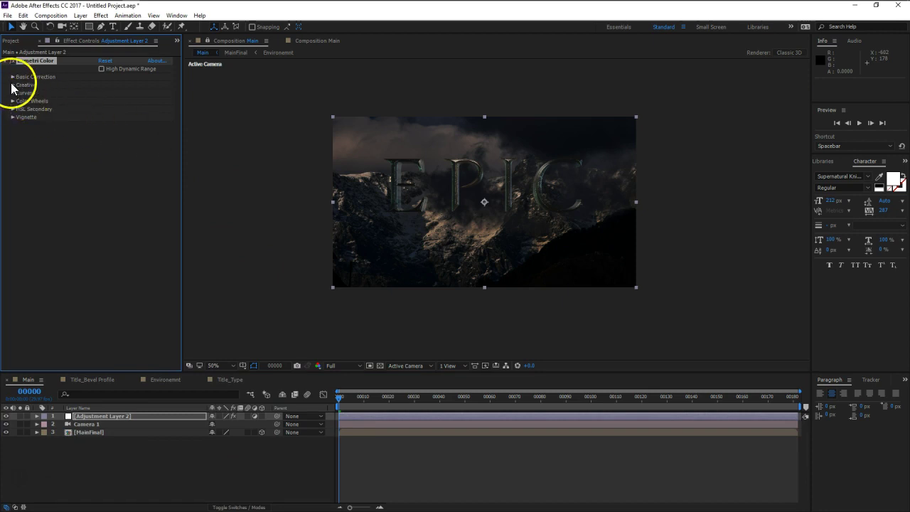
{"action": "left_click", "coordinate": [12, 85]}
{"action": "left_click", "coordinate": [108, 101]}
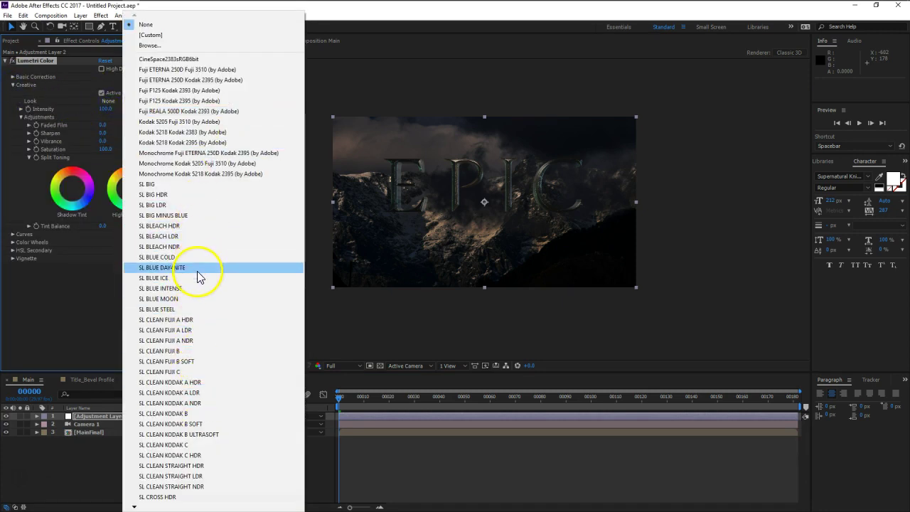
{"action": "left_click", "coordinate": [193, 299]}
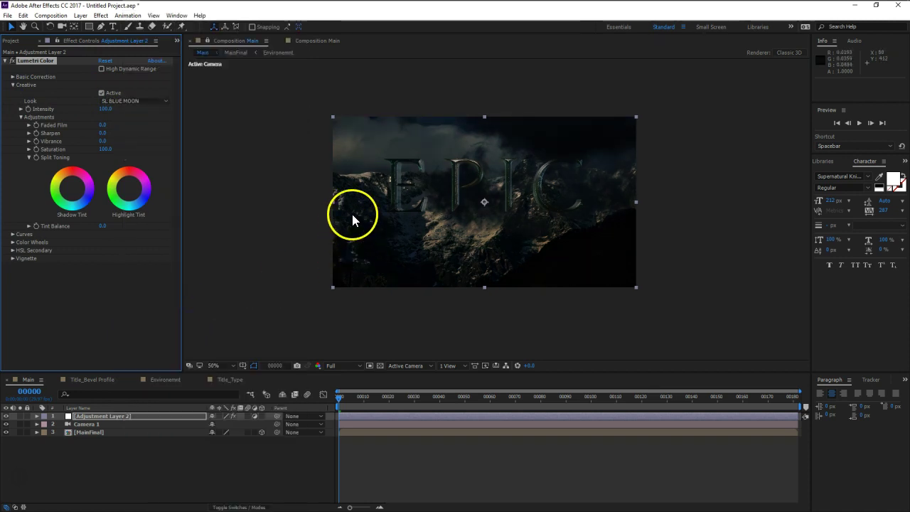
{"action": "scroll", "coordinate": [351, 211], "scroll_direction": "up", "scroll_amount": 2}
{"action": "left_click", "coordinate": [133, 101]}
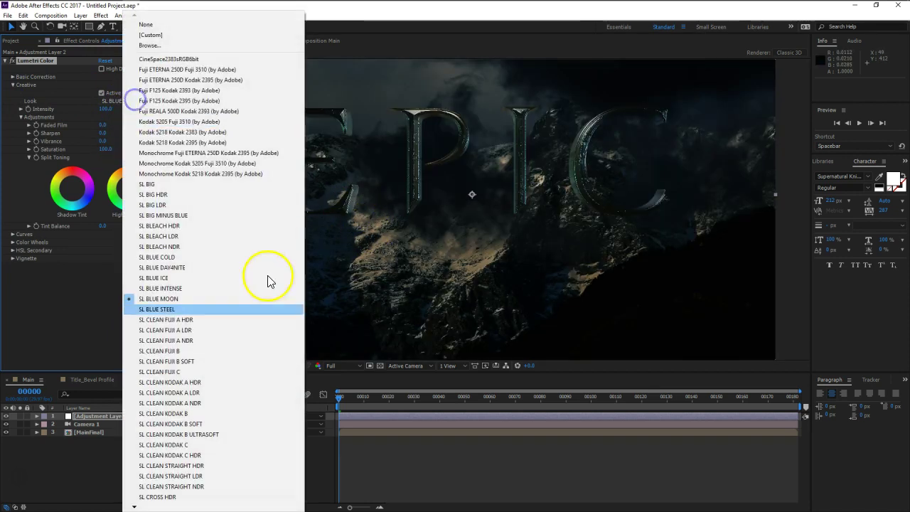
{"action": "left_click", "coordinate": [170, 309]}
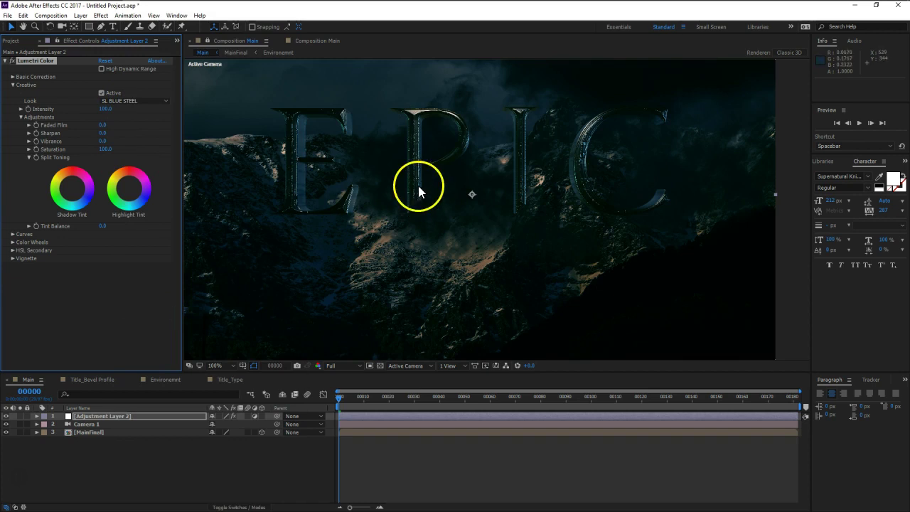
{"action": "left_click_drag", "start_coordinate": [109, 110], "coordinate": [86, 110]}
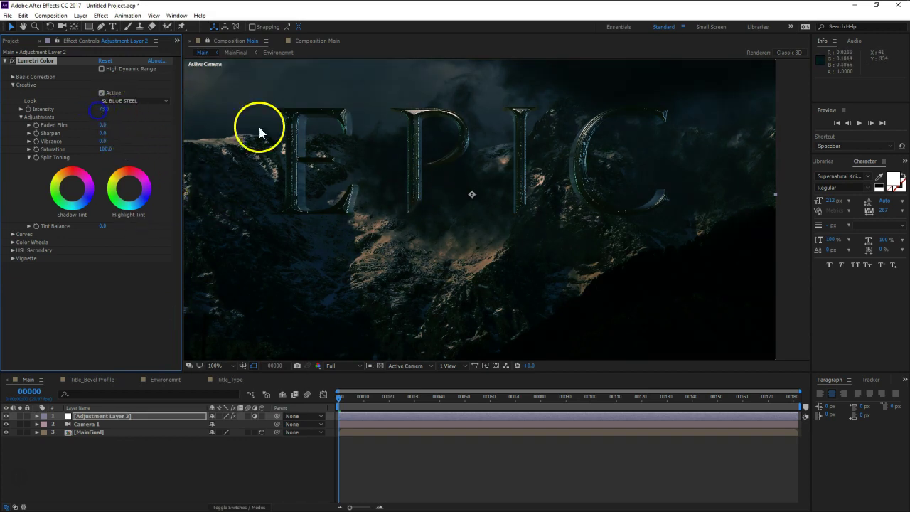
{"action": "left_click", "coordinate": [124, 467]}
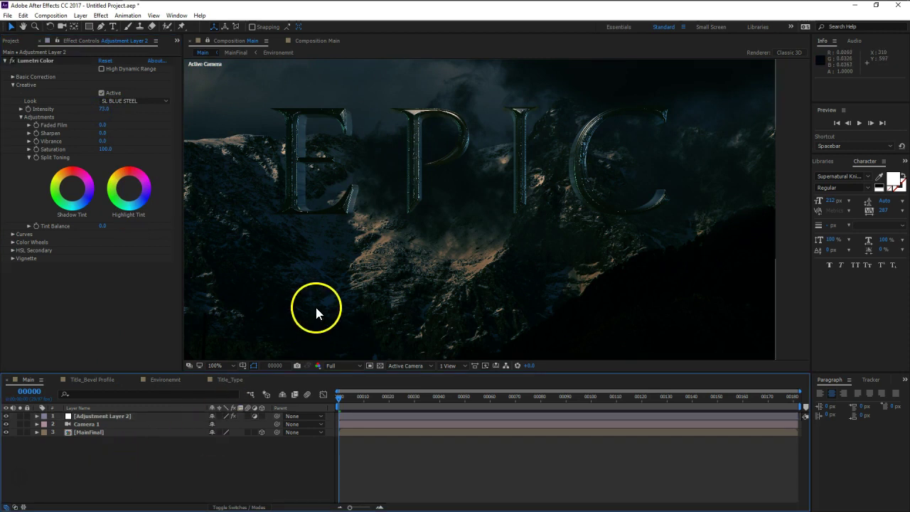
Step: Try MainFinal's Z position at 15 and undo it, then hide the BG layer inside MainFinal
{"action": "left_click", "coordinate": [100, 432]}
{"action": "key", "text": "p"}
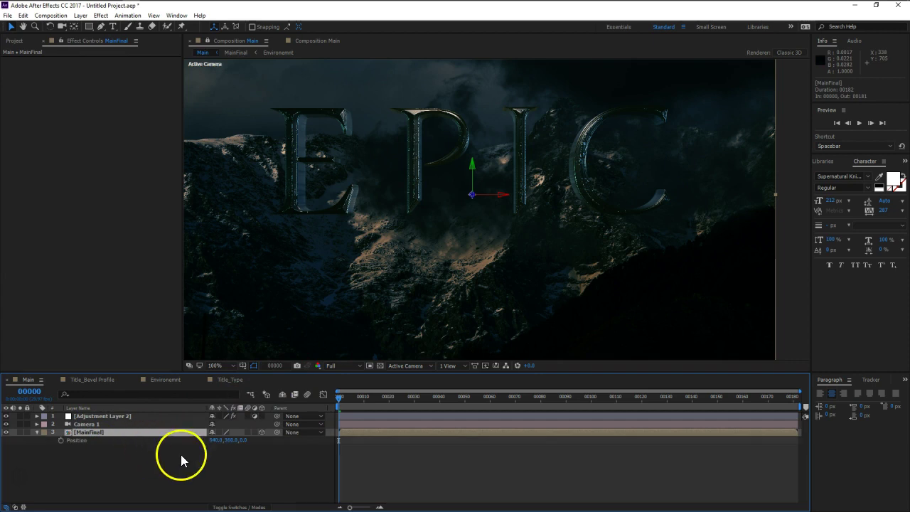
{"action": "left_click_drag", "start_coordinate": [242, 448], "coordinate": [251, 448]}
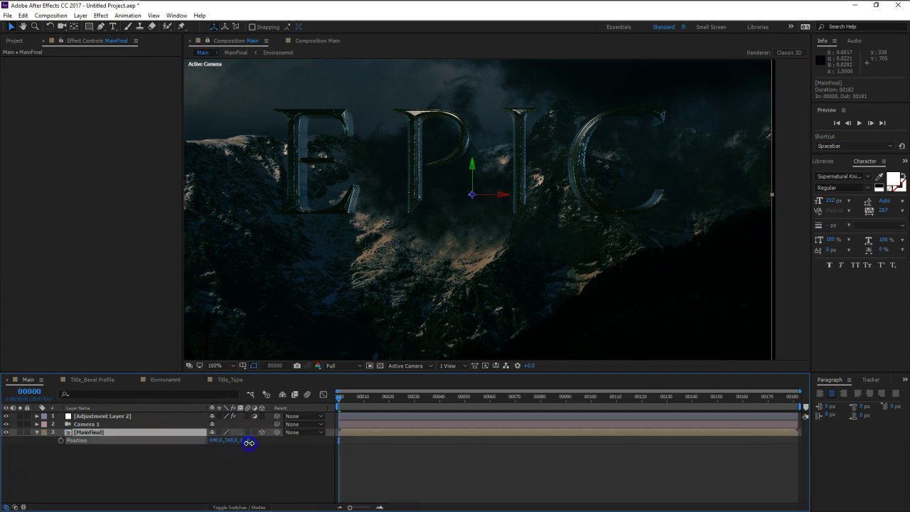
{"action": "key", "text": "ctrl+z"}
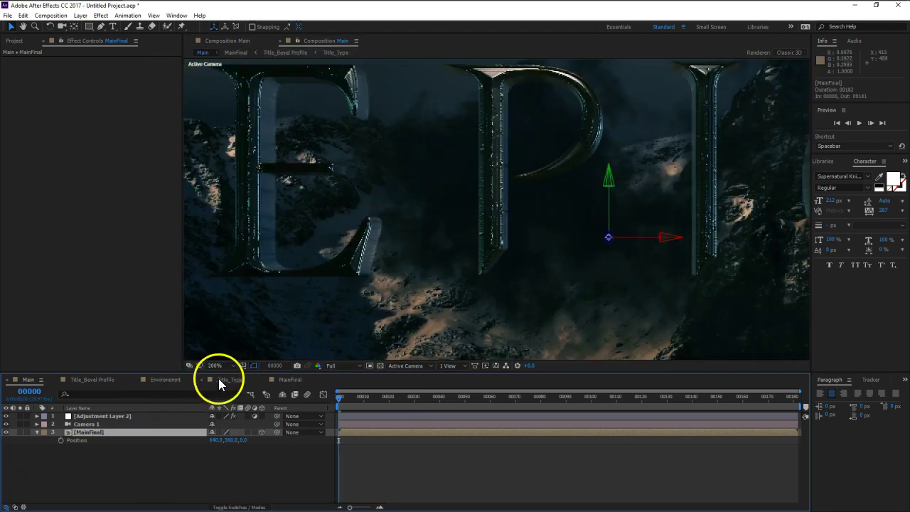
{"action": "double_click", "coordinate": [95, 432]}
{"action": "left_click", "coordinate": [7, 473]}
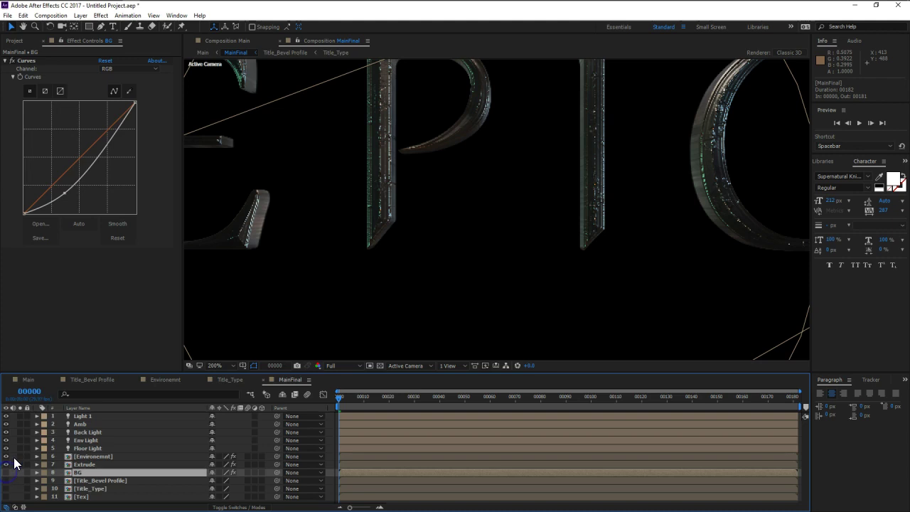
{"action": "left_click", "coordinate": [29, 380]}
Step: Add clouds-cold-dark-1147537.jpg as Main's bottom layer, fitted to the comp and enlarged
{"action": "left_click", "coordinate": [11, 43]}
{"action": "left_click", "coordinate": [57, 173]}
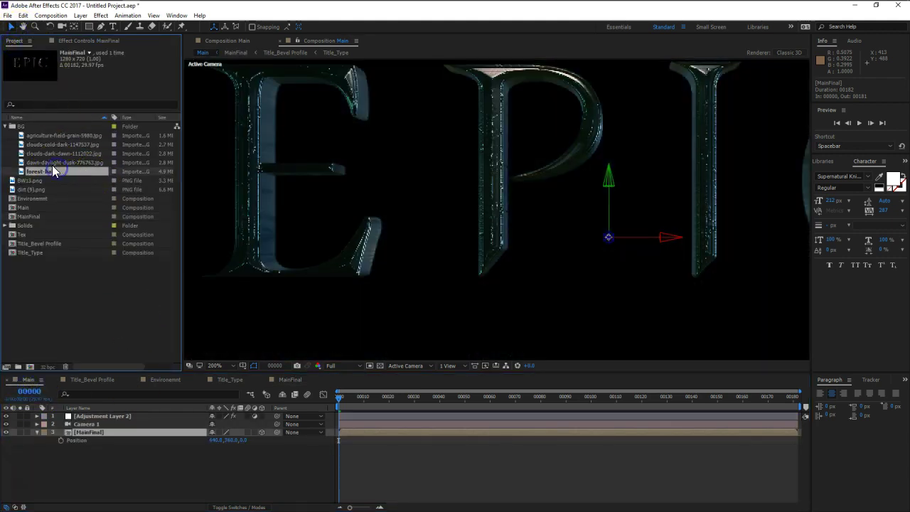
{"action": "left_click", "coordinate": [52, 154]}
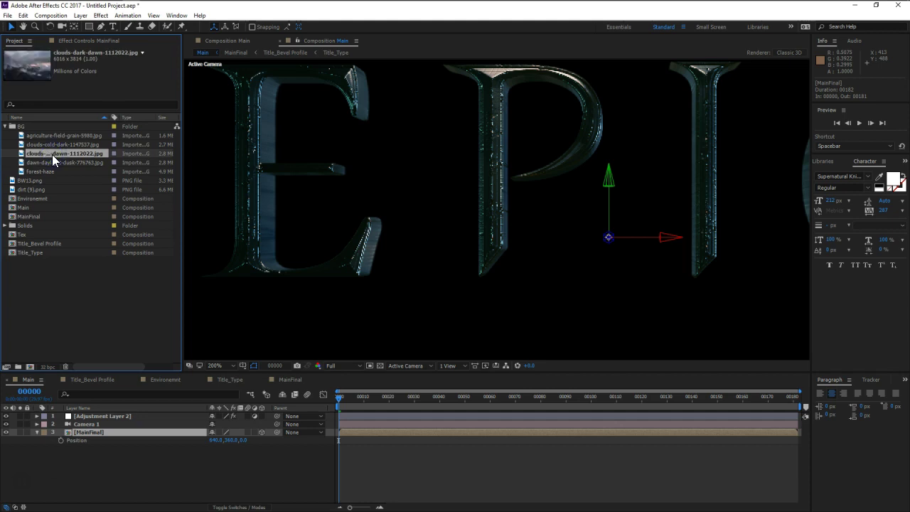
{"action": "left_click", "coordinate": [53, 145]}
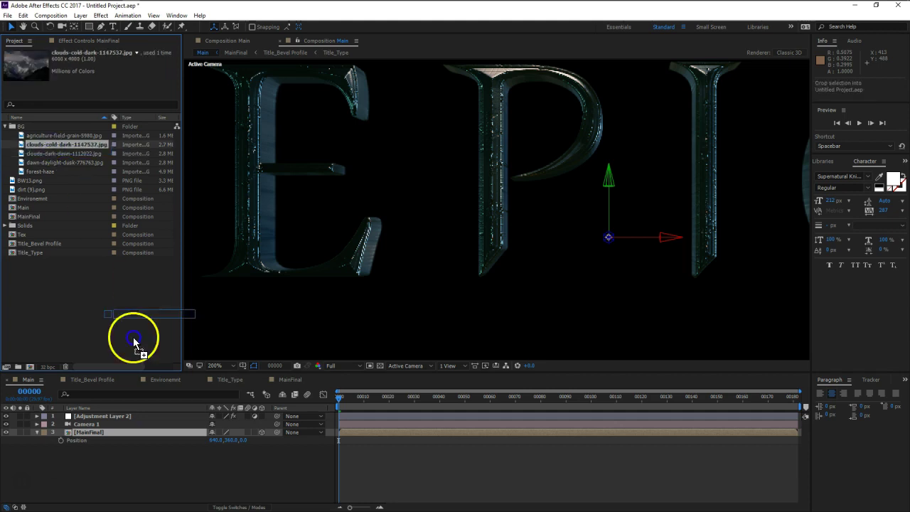
{"action": "left_click_drag", "start_coordinate": [52, 146], "coordinate": [122, 452]}
{"action": "scroll", "coordinate": [443, 232], "scroll_direction": "down", "scroll_amount": 4}
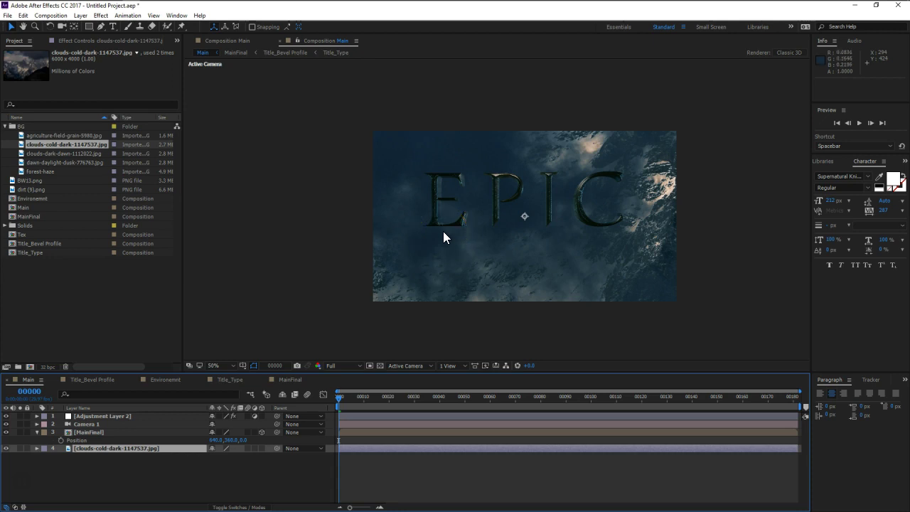
{"action": "key", "text": "ctrl+alt+f"}
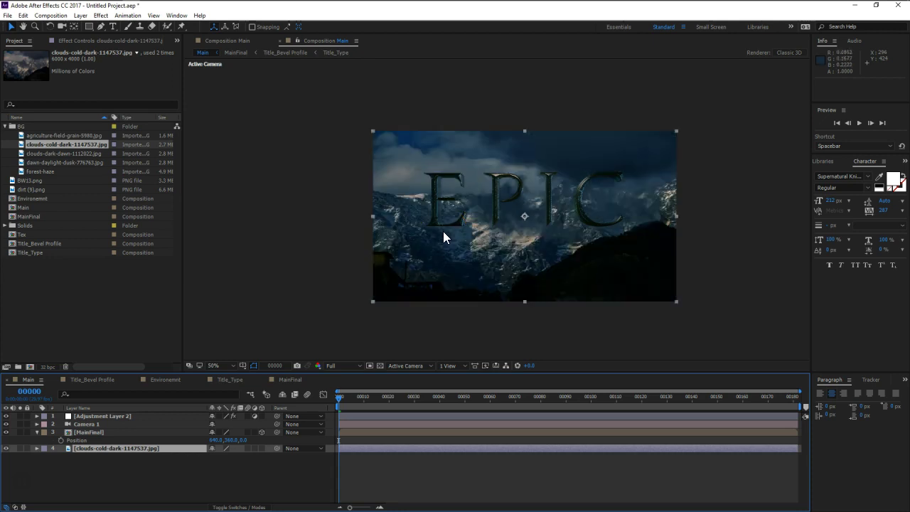
{"action": "scroll", "coordinate": [565, 211], "scroll_direction": "up", "scroll_amount": 2}
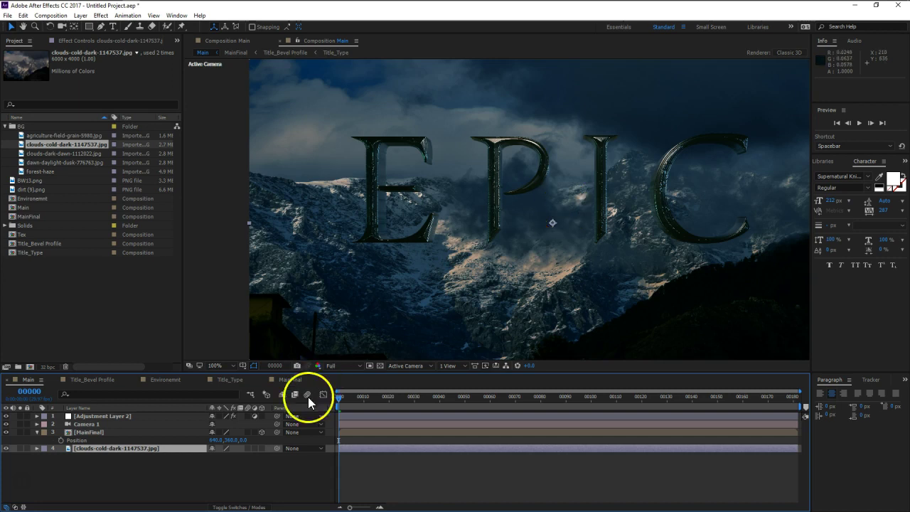
{"action": "left_click_drag", "start_coordinate": [235, 460], "coordinate": [239, 457]}
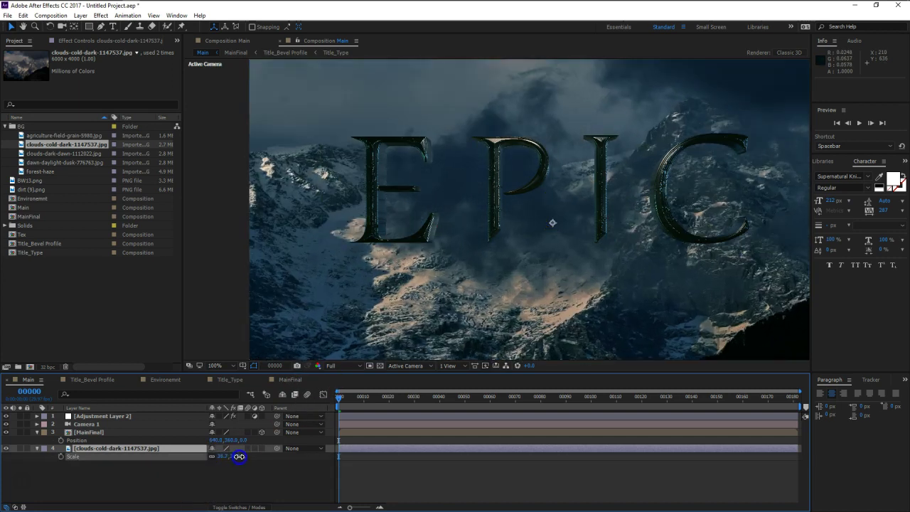
Step: Replace that background with clouds-dark-dawn-1112022.jpg scaled to about 29%
{"action": "left_click", "coordinate": [39, 135]}
{"action": "left_click", "coordinate": [43, 145]}
{"action": "left_click", "coordinate": [43, 154]}
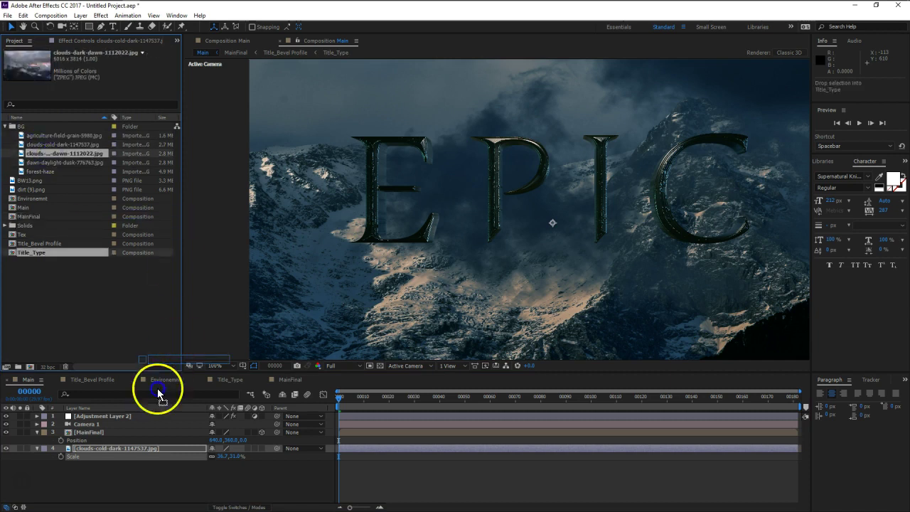
{"action": "left_click_drag", "start_coordinate": [48, 153], "coordinate": [128, 449]}
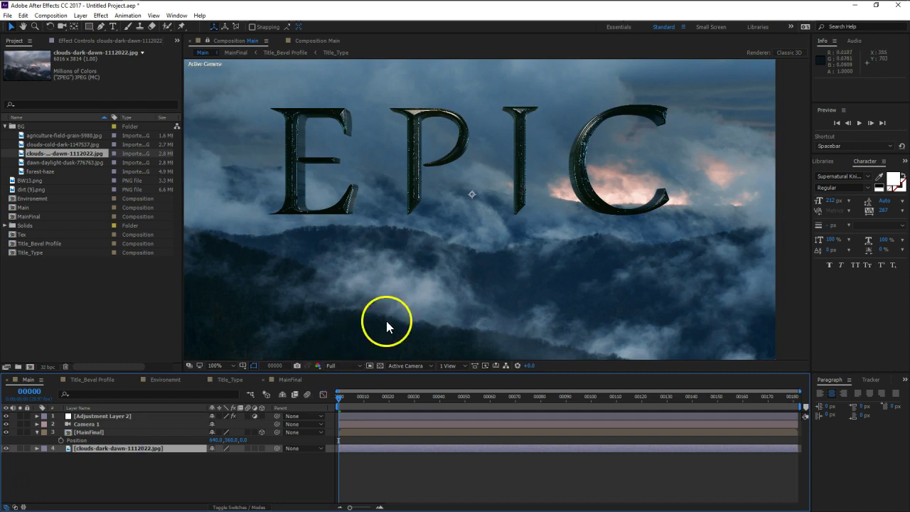
{"action": "scroll", "coordinate": [387, 321], "scroll_direction": "down", "scroll_amount": 2}
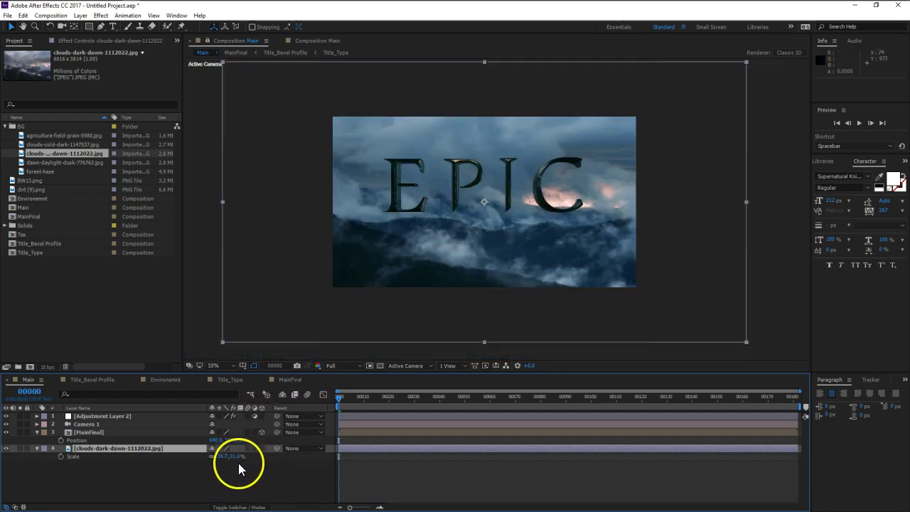
{"action": "left_click_drag", "start_coordinate": [237, 456], "coordinate": [233, 459]}
{"action": "left_click", "coordinate": [214, 480]}
{"action": "left_click", "coordinate": [37, 448]}
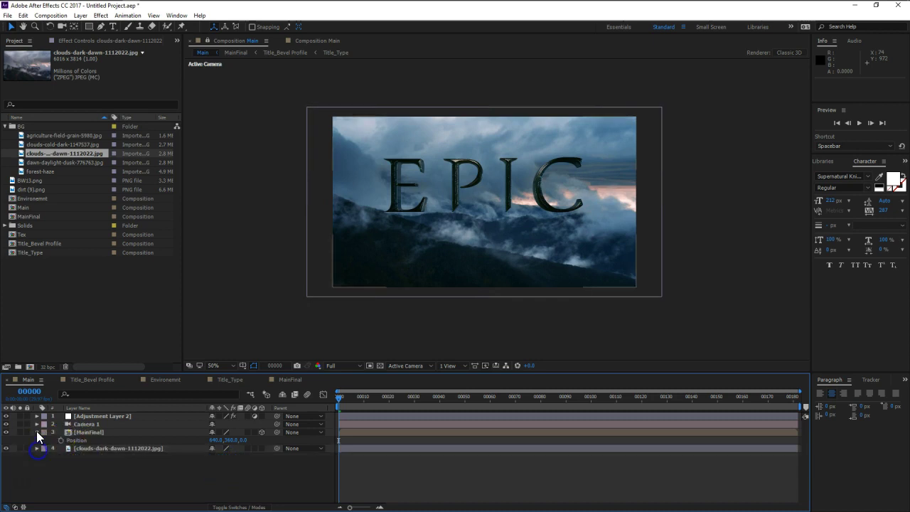
{"action": "left_click", "coordinate": [36, 432]}
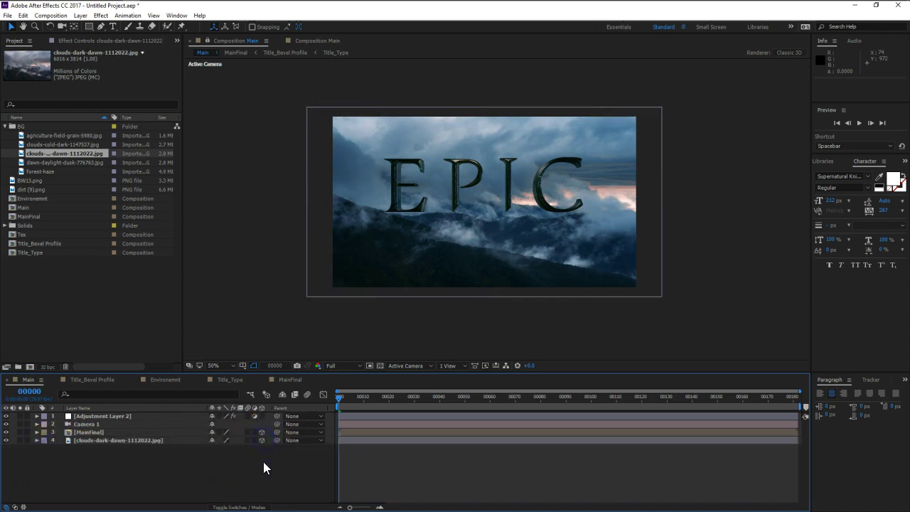
{"action": "left_click", "coordinate": [129, 442]}
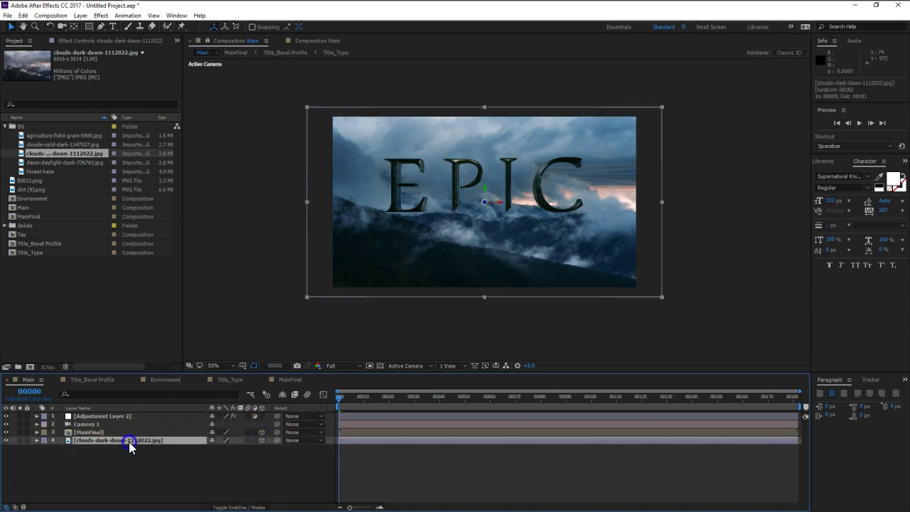
Step: Keyframe MainFinal's Z position from -870 at frame 0 to 0 about one second later
{"action": "left_click", "coordinate": [91, 433]}
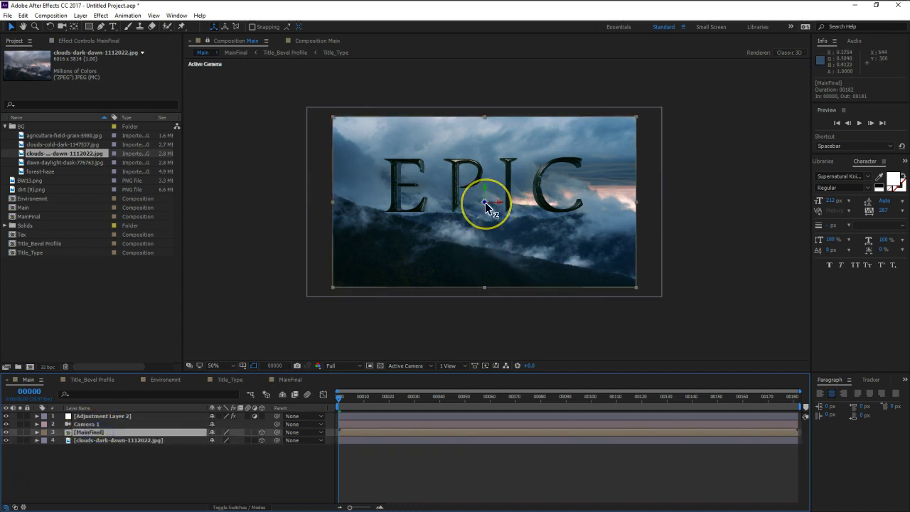
{"action": "key", "text": "p"}
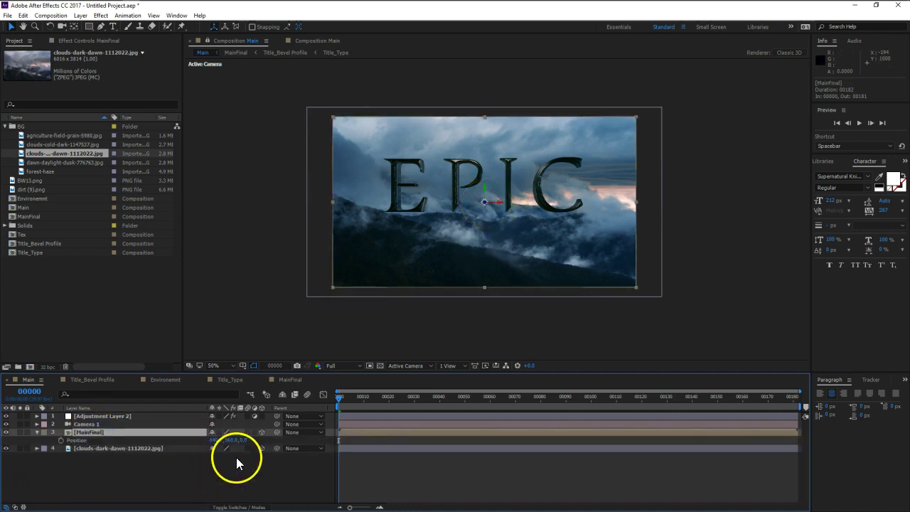
{"action": "left_click_drag", "start_coordinate": [243, 442], "coordinate": [208, 451]}
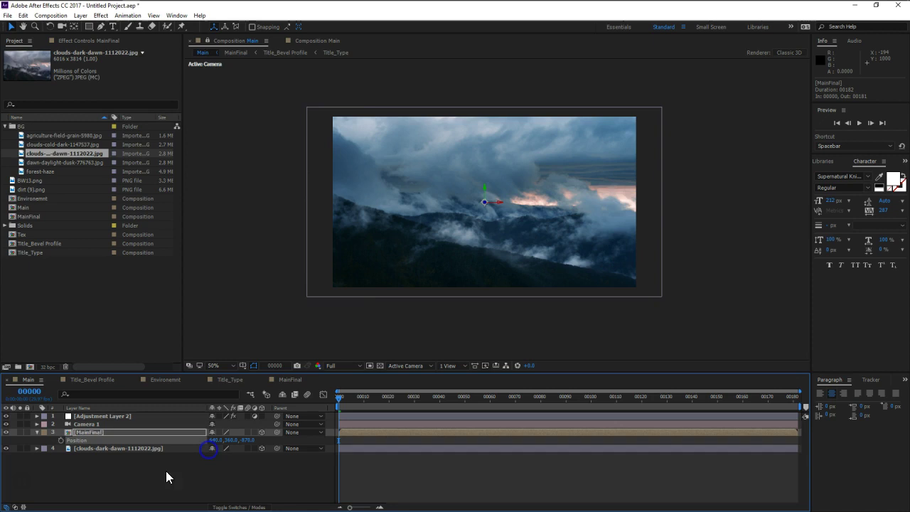
{"action": "left_click", "coordinate": [61, 440]}
{"action": "left_click_drag", "start_coordinate": [389, 396], "coordinate": [416, 400]}
{"action": "left_click", "coordinate": [242, 440]}
{"action": "type", "text": "0"}
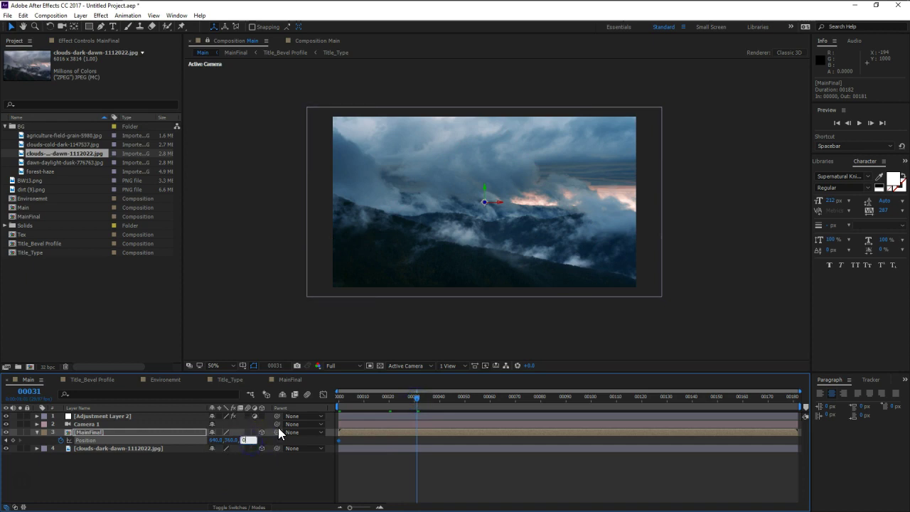
{"action": "key", "text": "Return"}
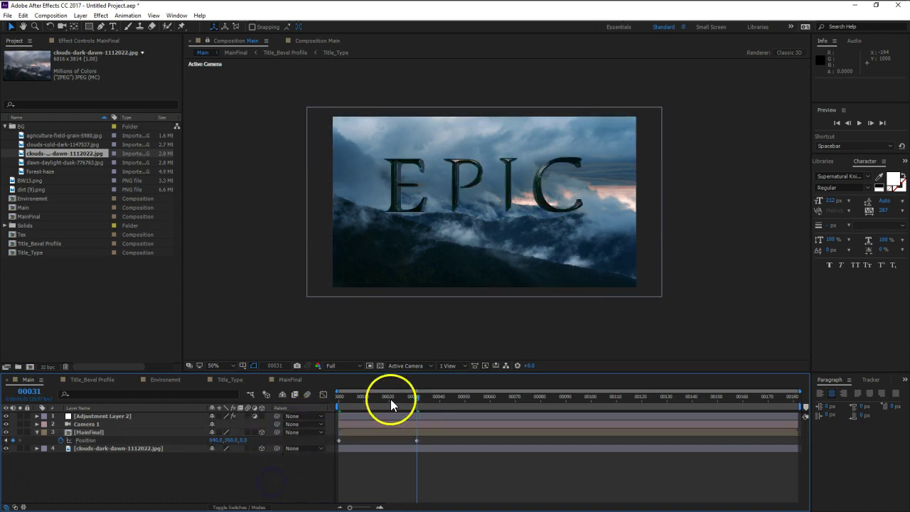
Step: Preview the EPIC push-in animation from the first frame
{"action": "left_click_drag", "start_coordinate": [387, 398], "coordinate": [246, 411]}
{"action": "left_click", "coordinate": [416, 234]}
{"action": "key", "text": "space"}
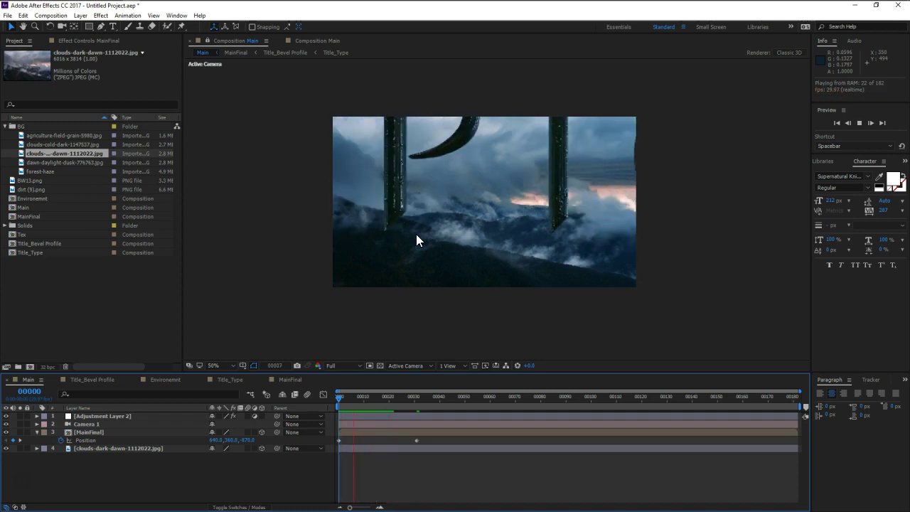
{"action": "key", "text": "space"}
Step: Inspect the EPIC letters magnified at frame 30, then return to the Selection tool
{"action": "left_click", "coordinate": [450, 288]}
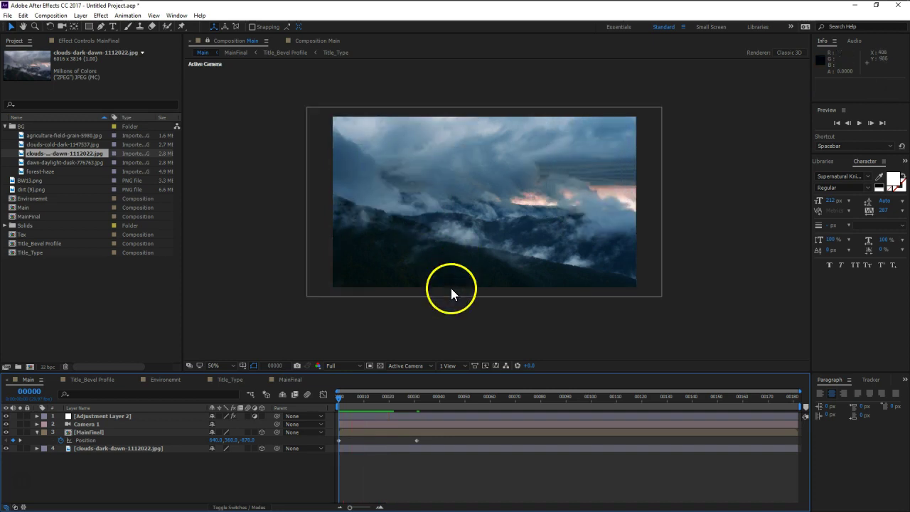
{"action": "left_click_drag", "start_coordinate": [361, 412], "coordinate": [414, 403]}
{"action": "left_click", "coordinate": [413, 208]}
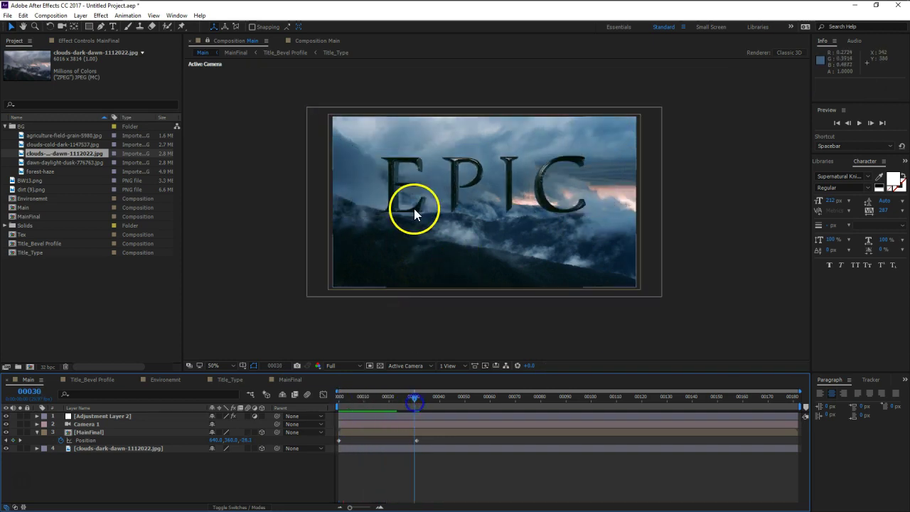
{"action": "key", "text": "period"}
{"action": "key", "text": "period"}
{"action": "key", "text": "period"}
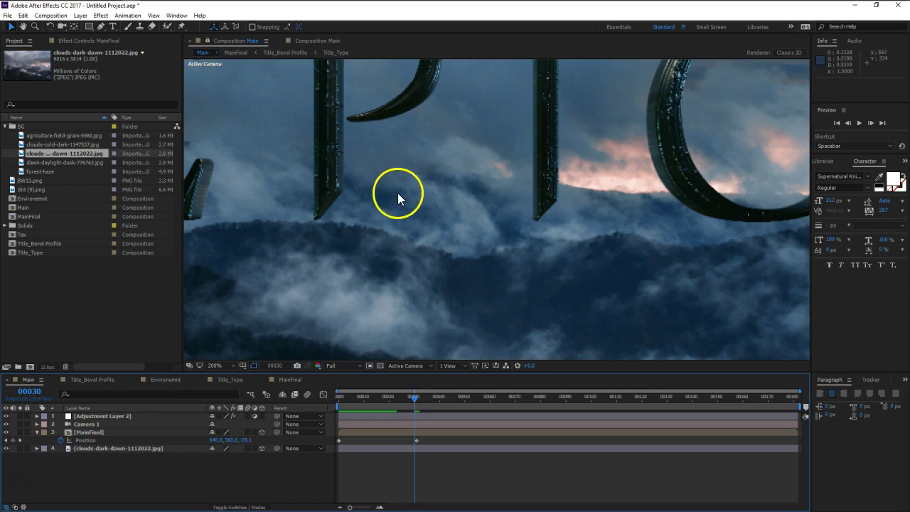
{"action": "left_click_drag", "start_coordinate": [397, 193], "coordinate": [466, 204]}
{"action": "scroll", "coordinate": [467, 204], "scroll_direction": "down", "scroll_amount": 1}
{"action": "scroll", "coordinate": [459, 210], "scroll_direction": "down", "scroll_amount": 1}
{"action": "key", "text": "v"}
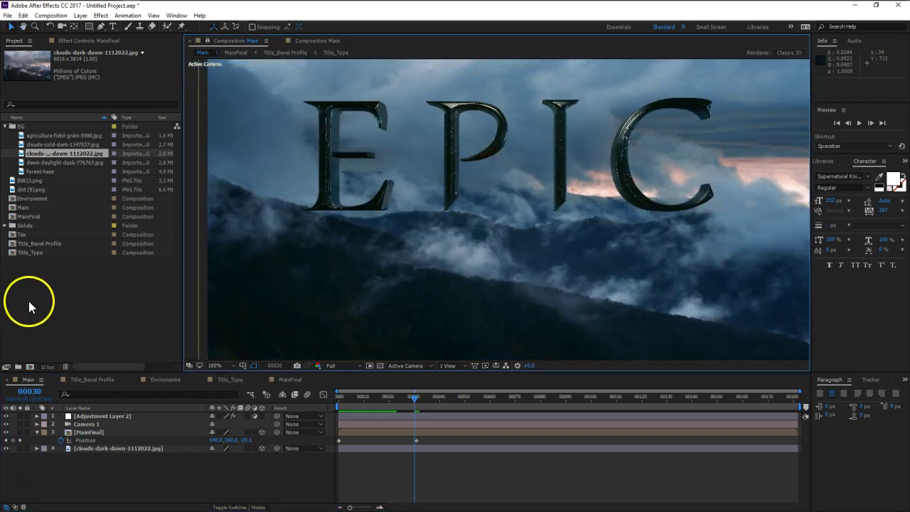
Step: Import Particles_03.mp4 from the Assets > Video Assets > Particles_HD folder
{"action": "double_click", "coordinate": [30, 298]}
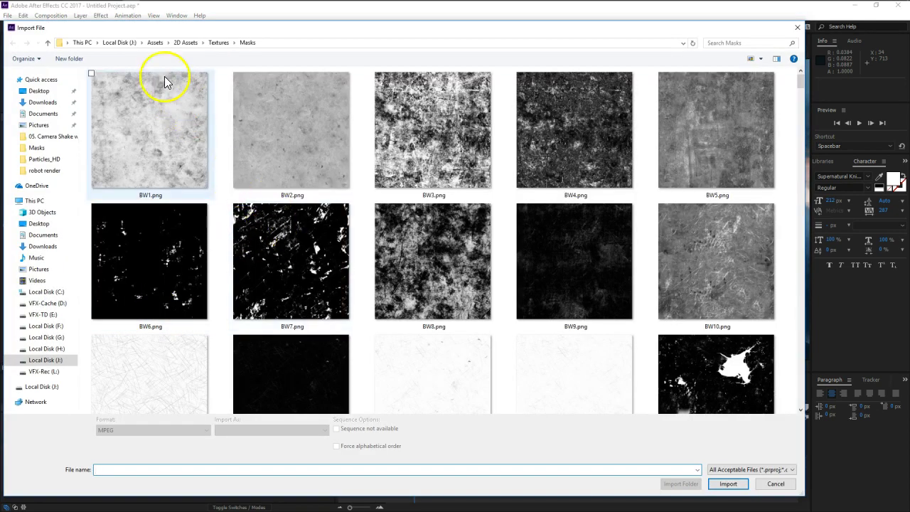
{"action": "left_click", "coordinate": [155, 42]}
{"action": "left_click", "coordinate": [524, 145]}
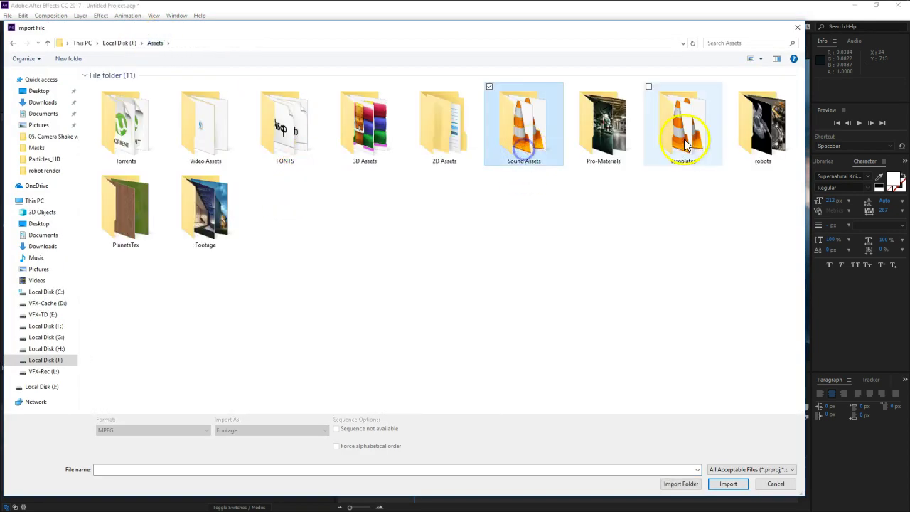
{"action": "left_click", "coordinate": [686, 146]}
{"action": "double_click", "coordinate": [217, 141]}
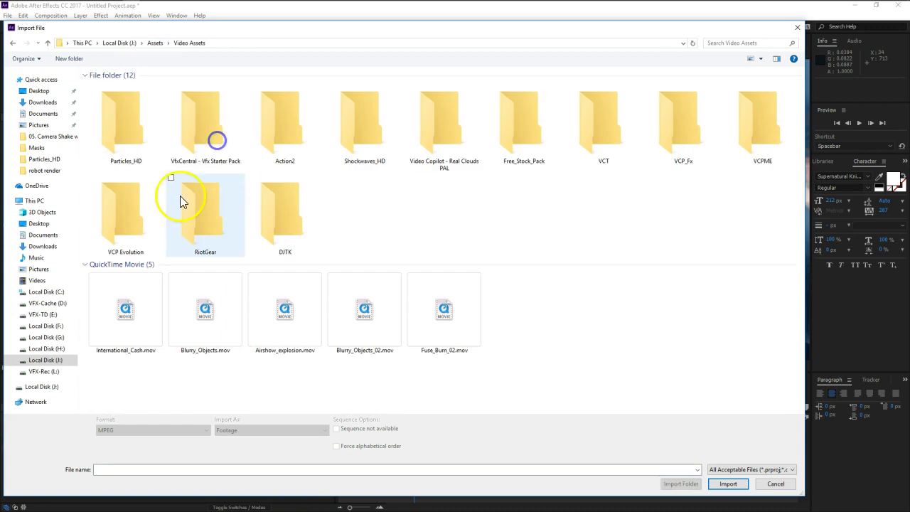
{"action": "double_click", "coordinate": [122, 120]}
{"action": "double_click", "coordinate": [237, 114]}
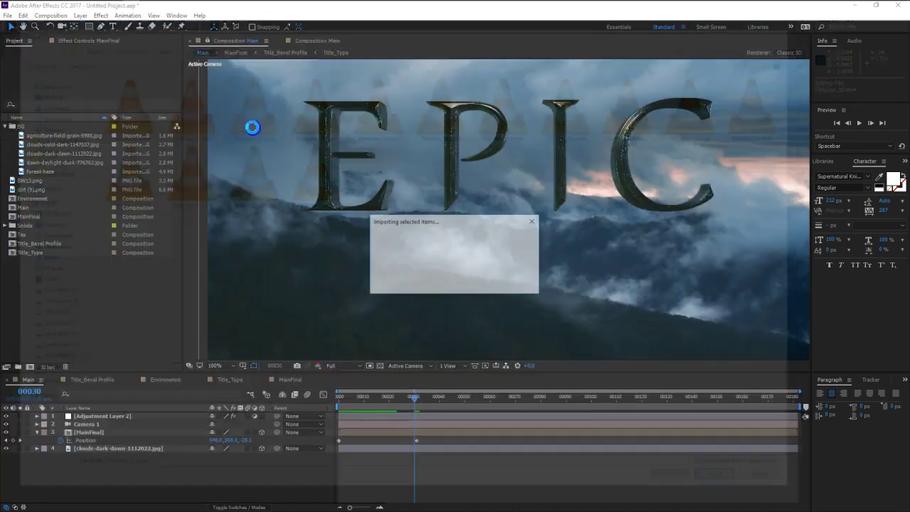
Step: Layer Particles_03.mp4 into Main in Screen blend mode and check the overlay
{"action": "left_click_drag", "start_coordinate": [53, 225], "coordinate": [153, 421]}
{"action": "key", "text": "F4"}
{"action": "left_click", "coordinate": [223, 425]}
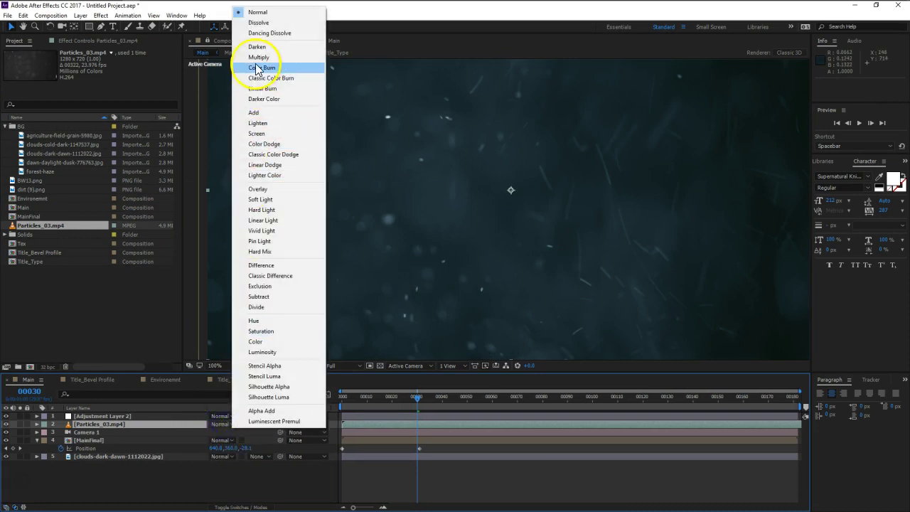
{"action": "left_click", "coordinate": [257, 134]}
{"action": "key", "text": "comma"}
{"action": "key", "text": "comma"}
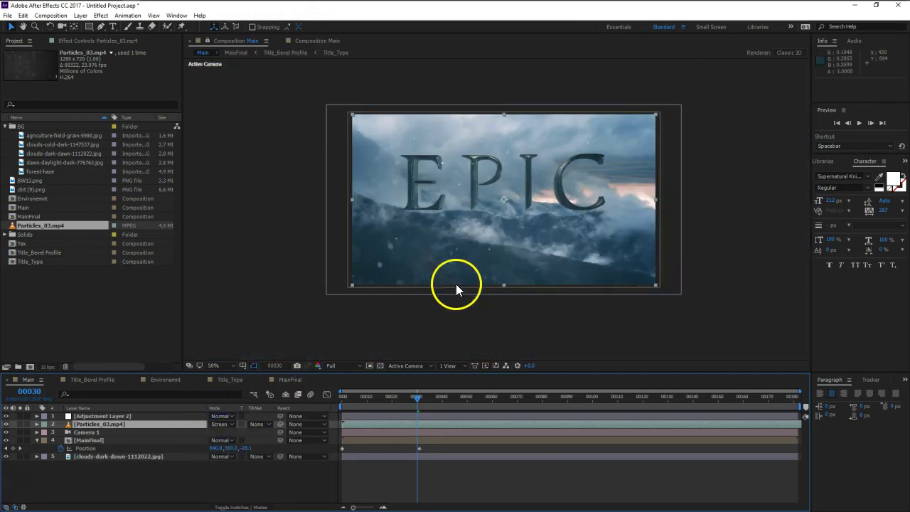
{"action": "key", "text": "period"}
{"action": "key", "text": "period"}
{"action": "mouse_move", "coordinate": [417, 397]}
{"action": "left_mouse_down"}
{"action": "mouse_move", "coordinate": [385, 400]}
{"action": "mouse_move", "coordinate": [427, 400]}
{"action": "left_mouse_up"}
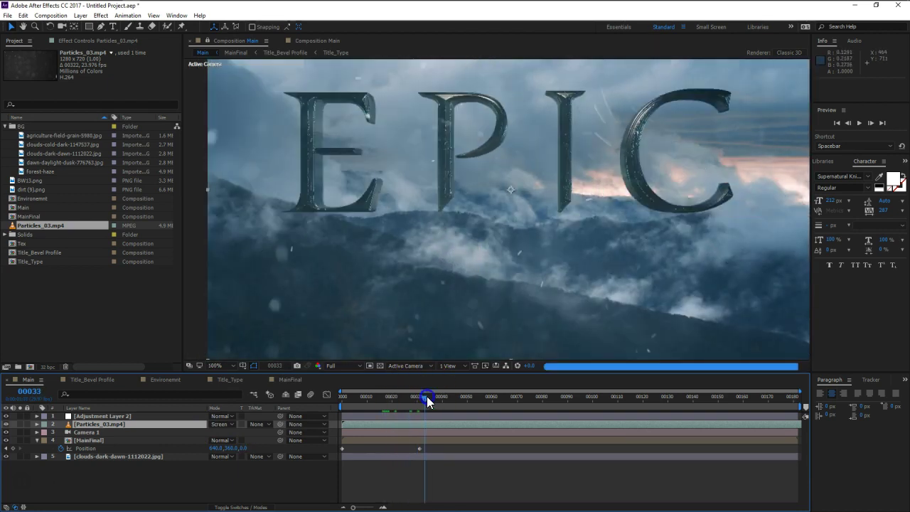